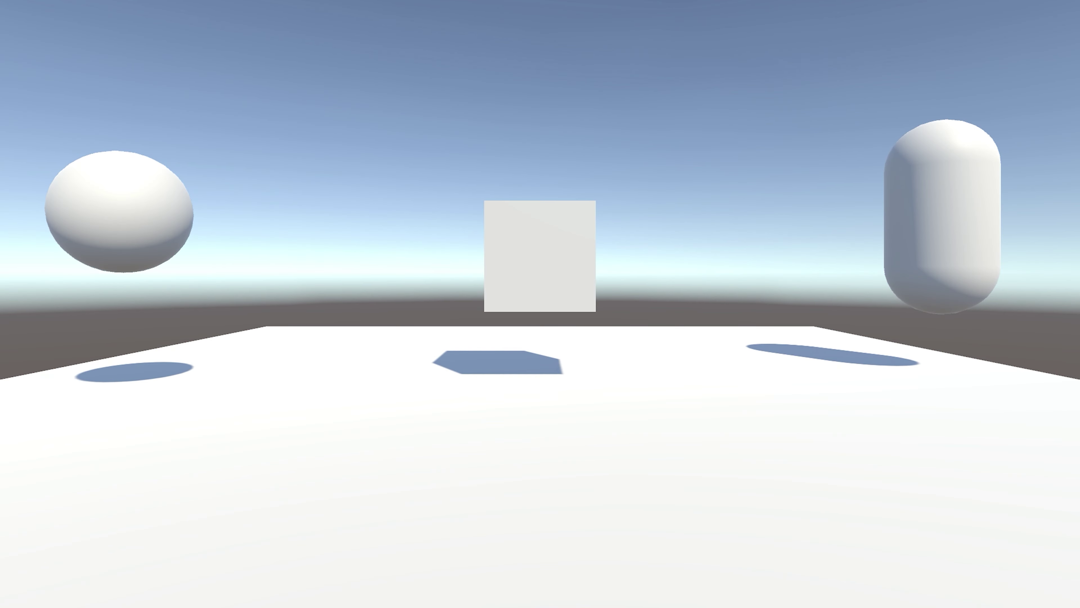
In Play mode, click the capsule, cube, floor and sphere to recolour them, turning the sphere cyan
click(947, 193)
click(542, 240)
click(571, 412)
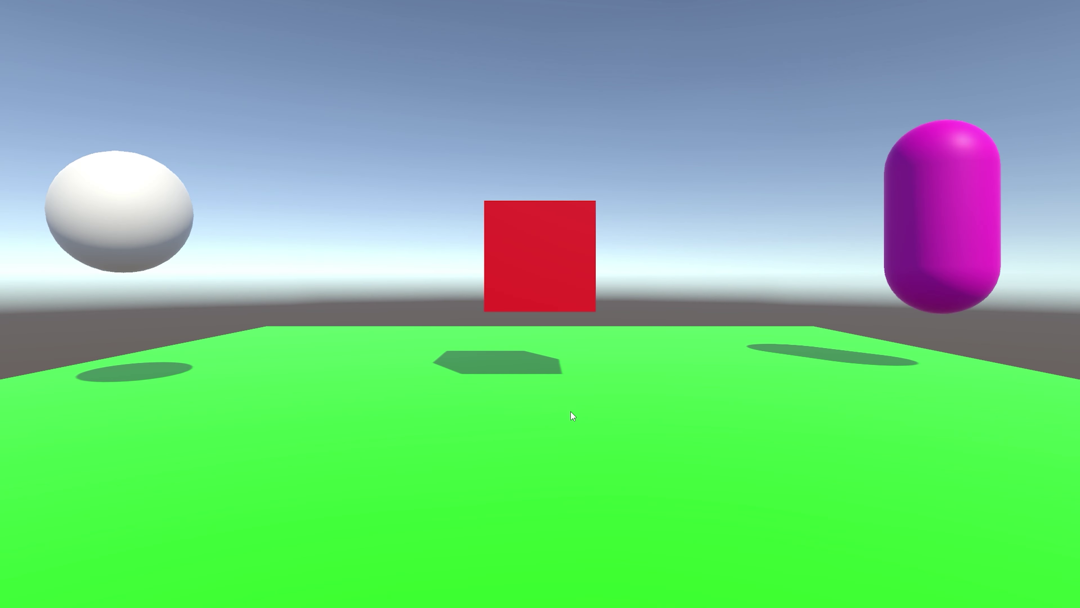
click(493, 264)
click(183, 221)
click(243, 338)
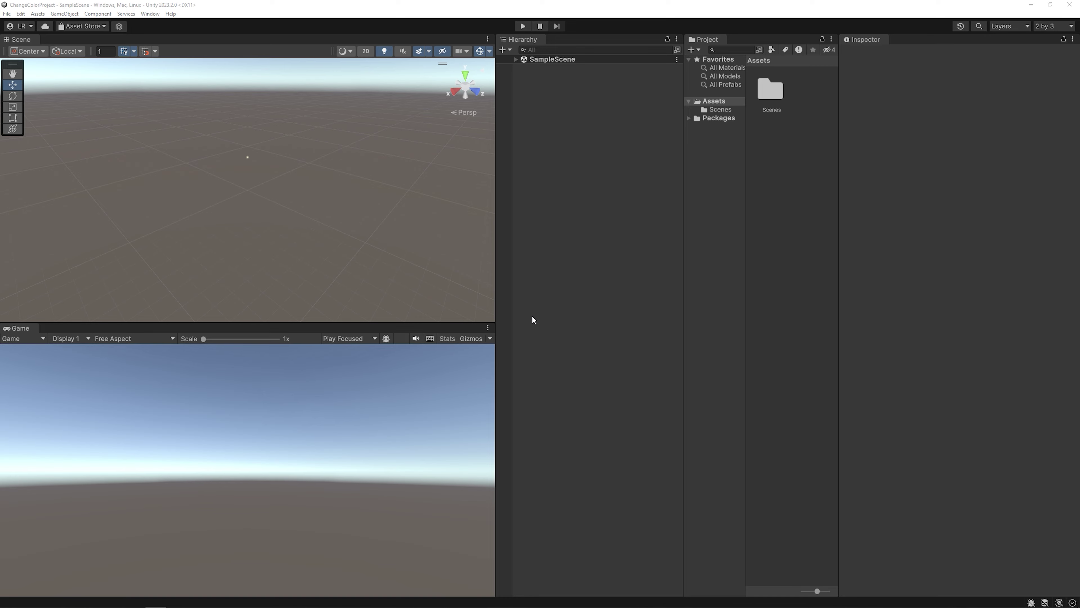
Try the Default layout, return to 2 by 3, and expand SampleScene in the Hierarchy
click(1052, 27)
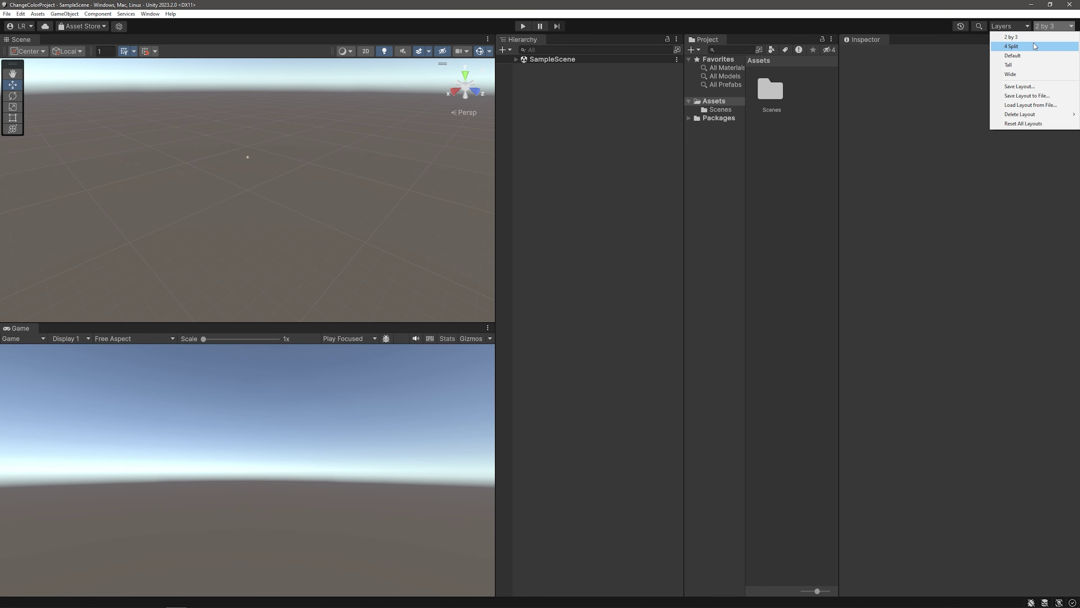
click(1029, 56)
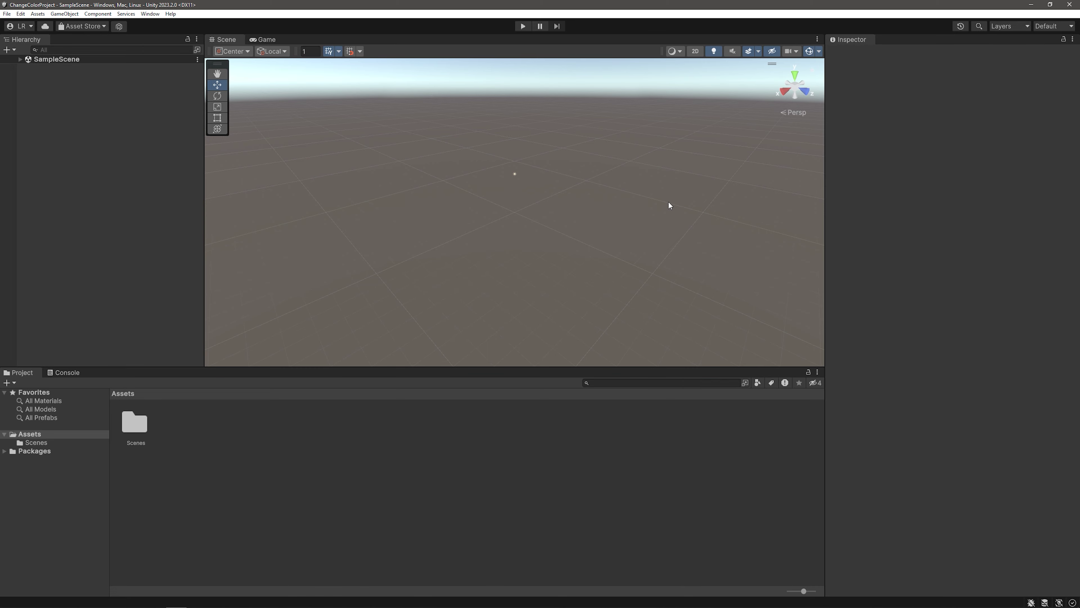
click(1038, 27)
click(1021, 35)
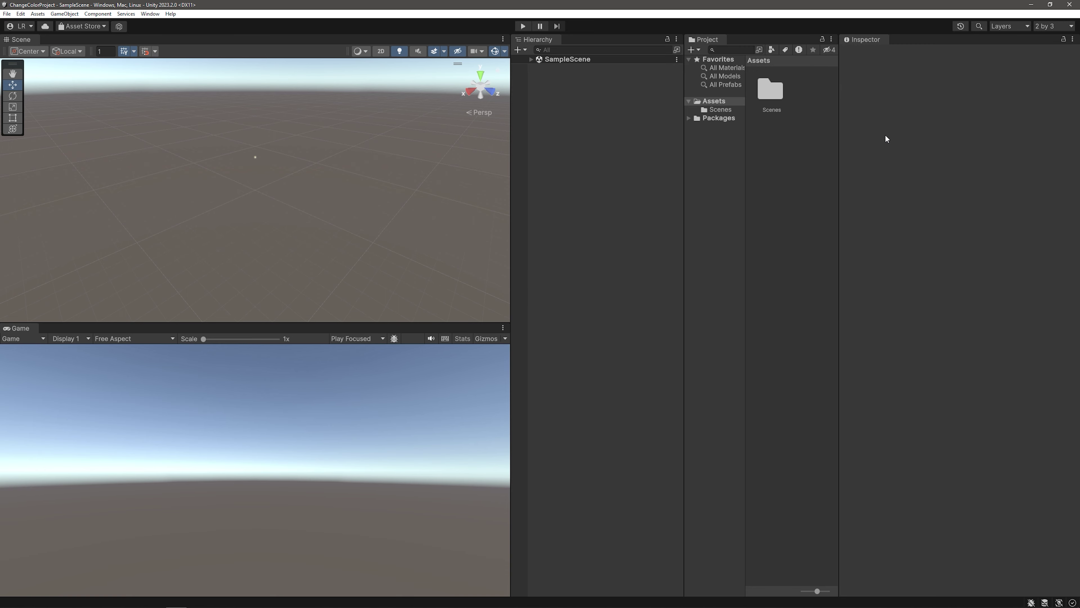
click(530, 60)
Add a Cube to the scene from the Hierarchy's 3D Object menu
right_click(570, 143)
mouse_move(607, 253)
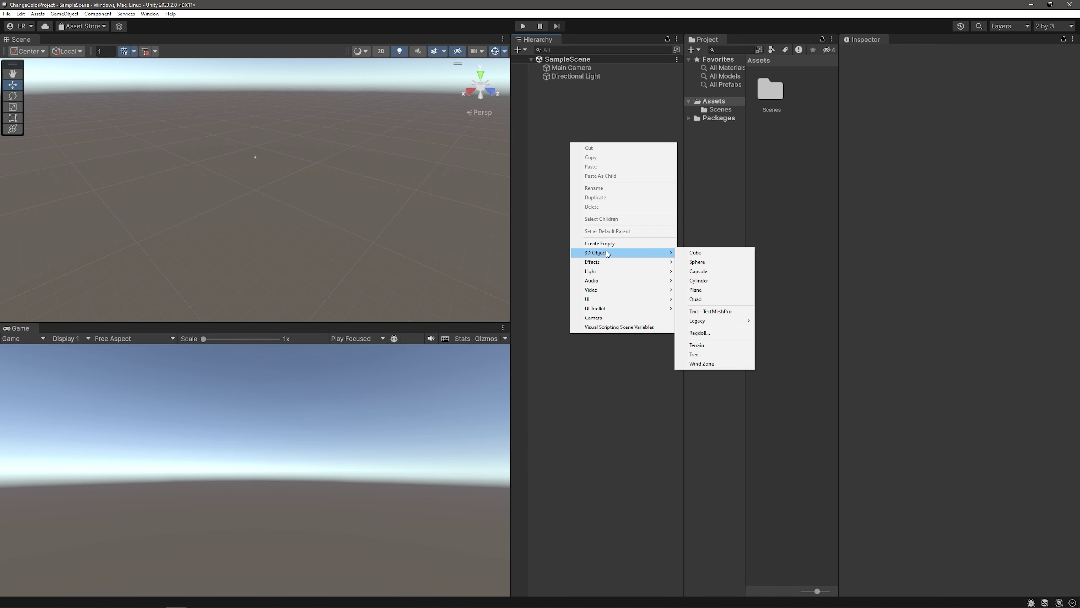
click(696, 252)
mouse_move(386, 163)
right_down()
mouse_move(384, 176)
mouse_move(393, 167)
right_up()
Add a Plane and reset its Transform to position 0, 0, 0
right_click(562, 147)
mouse_move(635, 258)
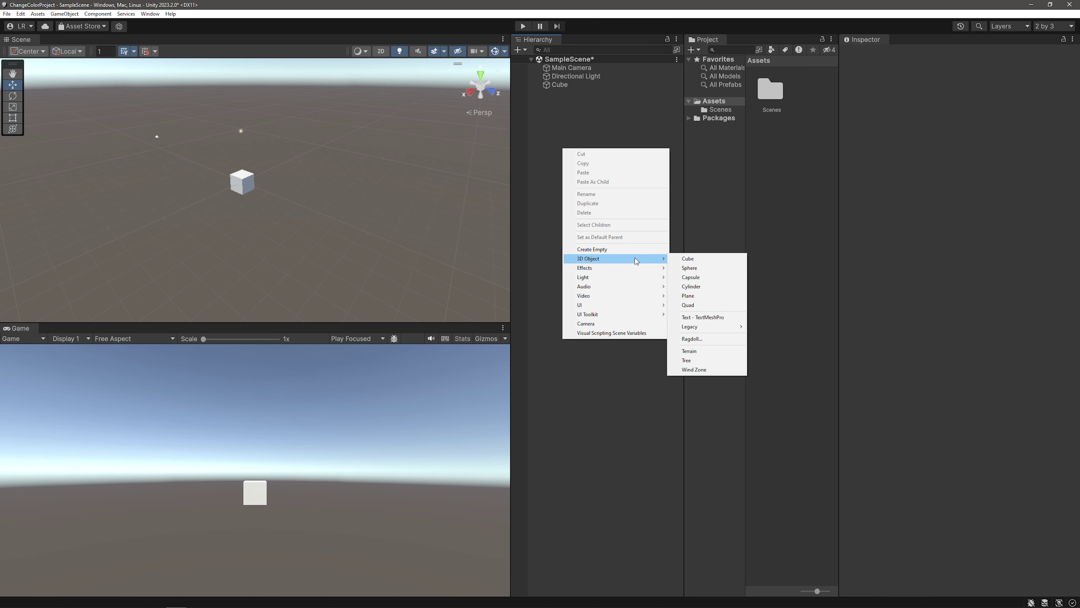
click(697, 295)
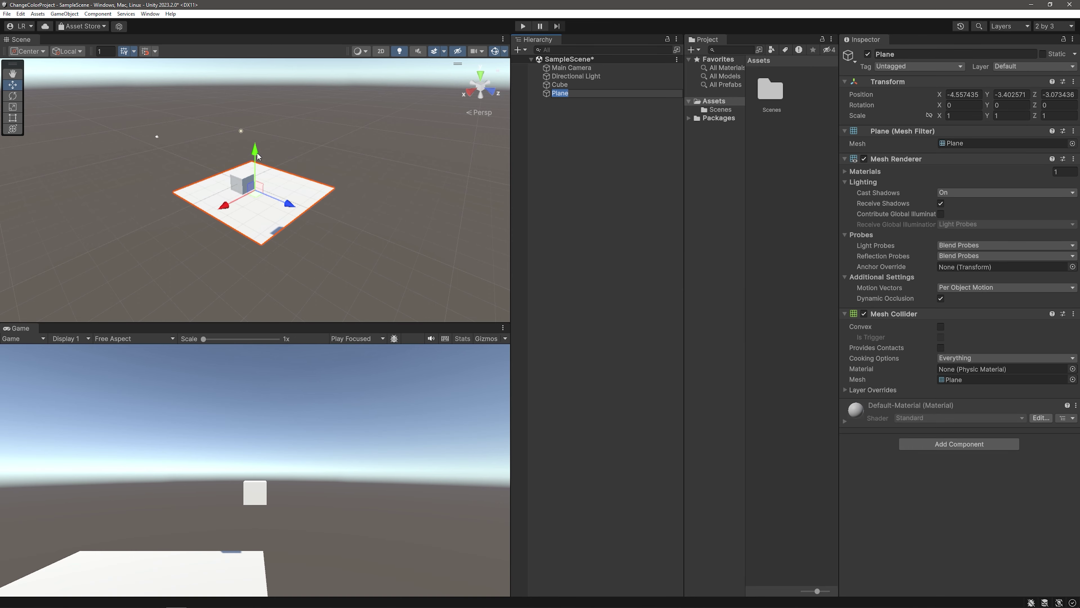
drag(258, 156, 256, 137)
right_click(952, 90)
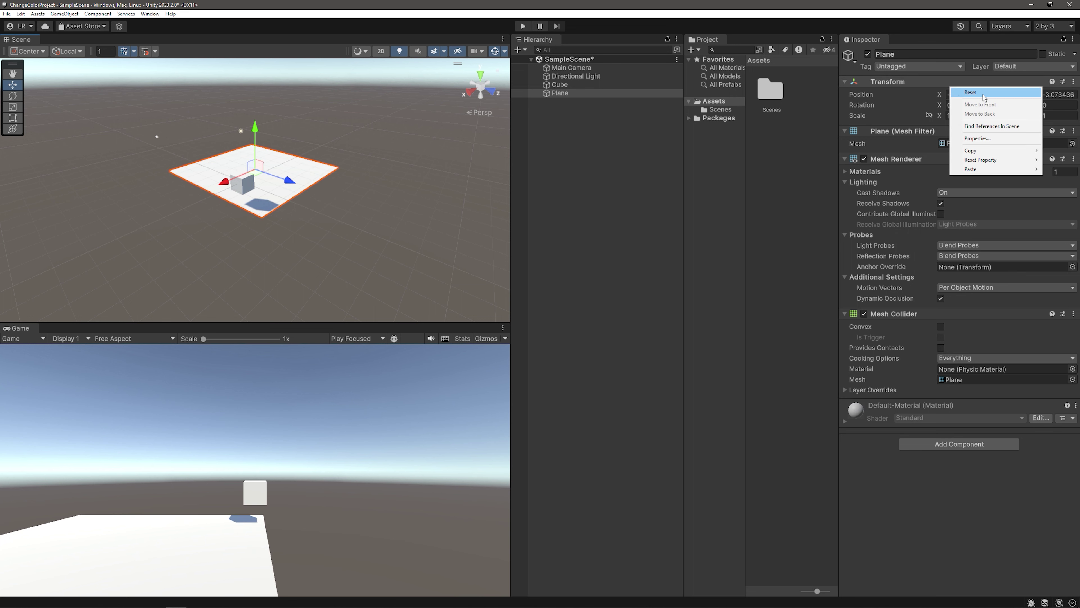
right_click(907, 84)
click(946, 92)
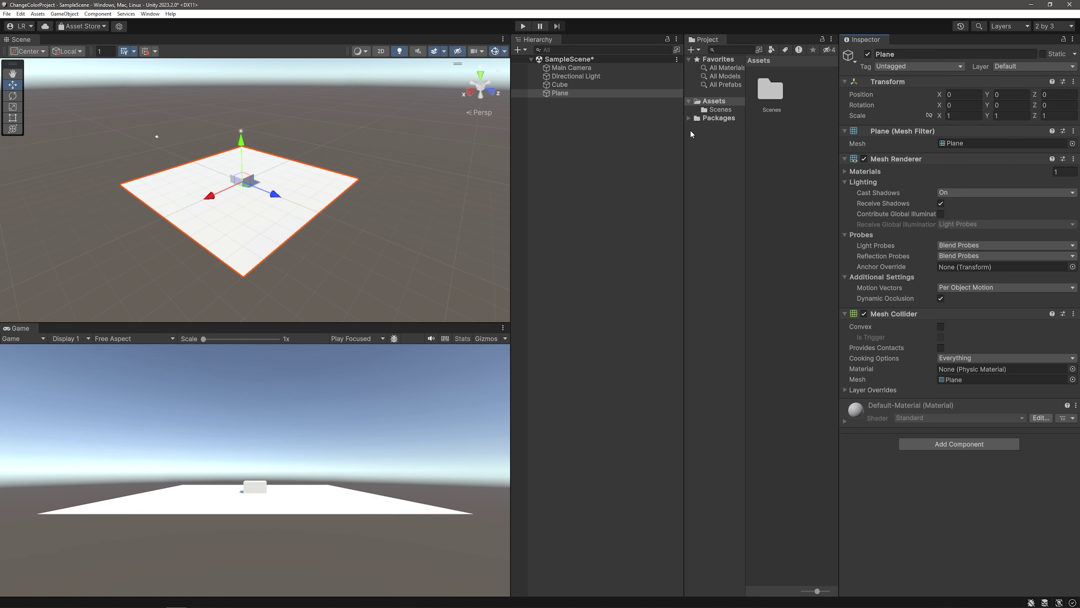
click(559, 84)
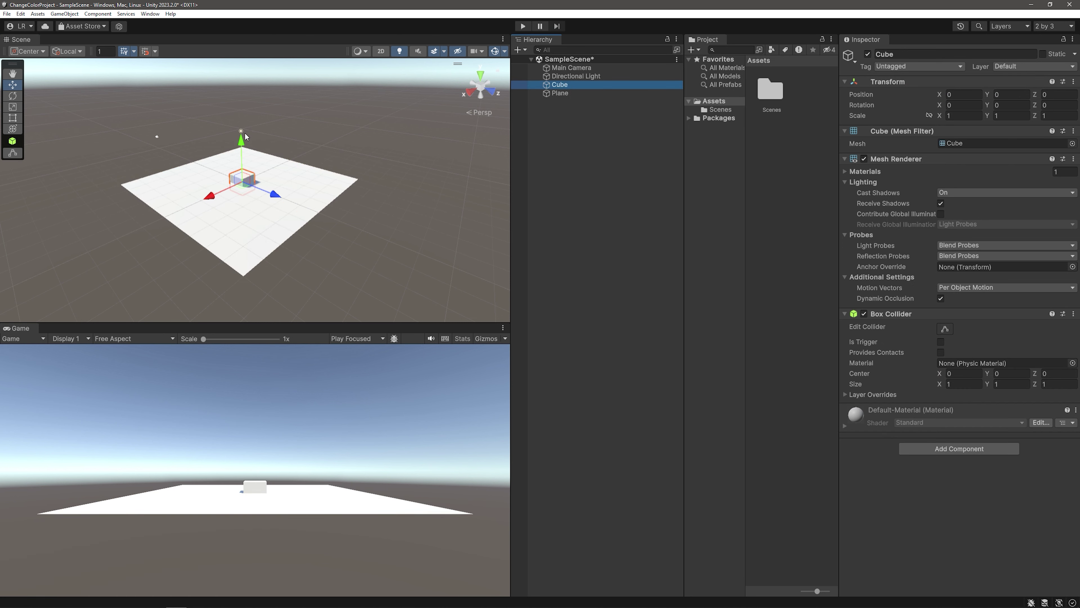
Lift the cube above the plane and add a Capsule positioned above the plane
drag(246, 136, 247, 123)
click(644, 131)
right_click(595, 129)
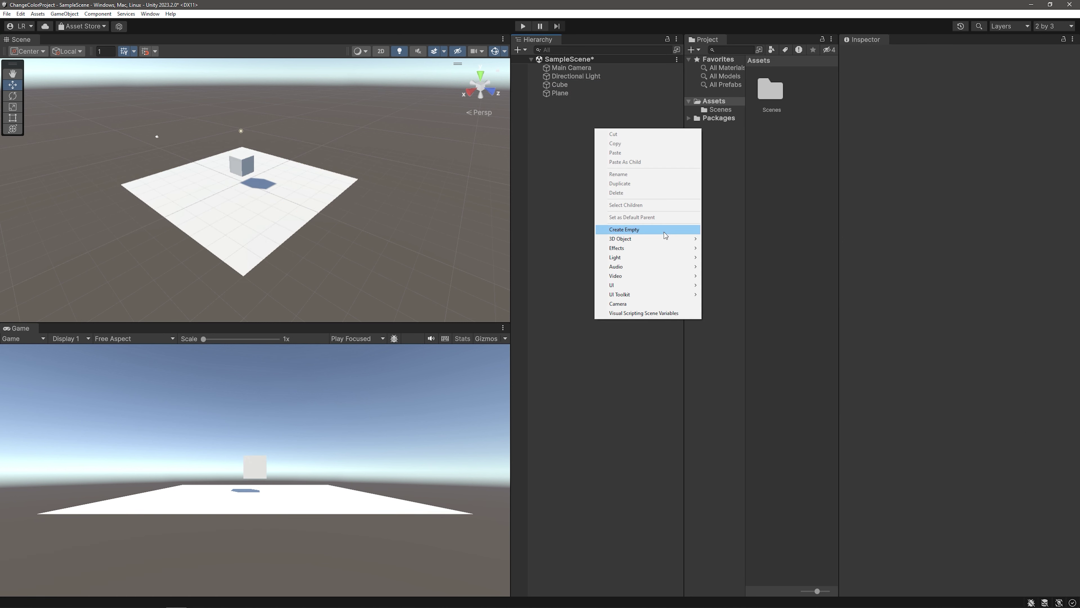
mouse_move(669, 241)
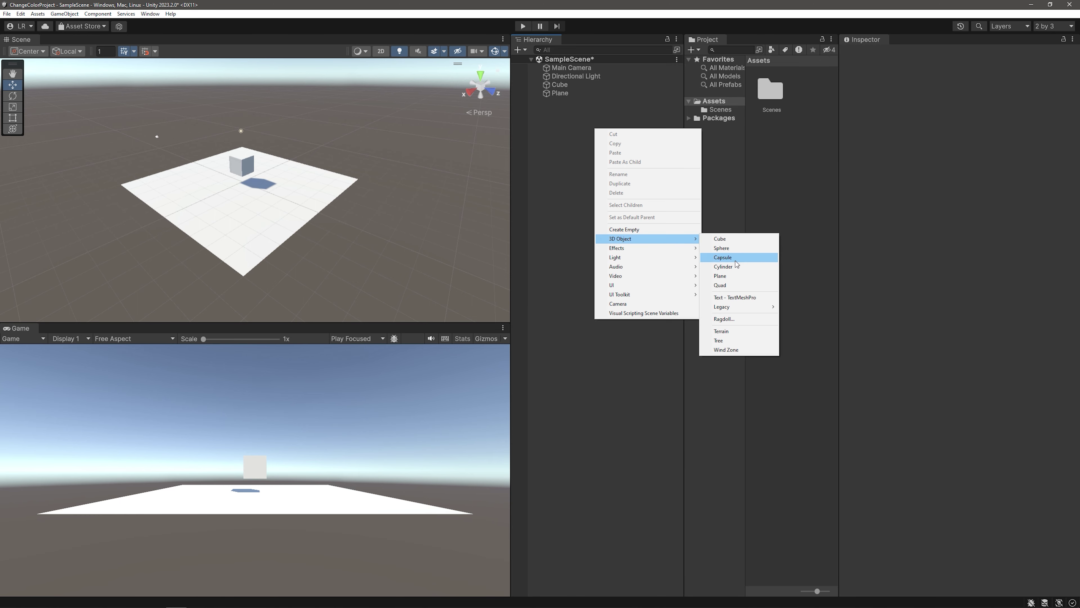
click(723, 257)
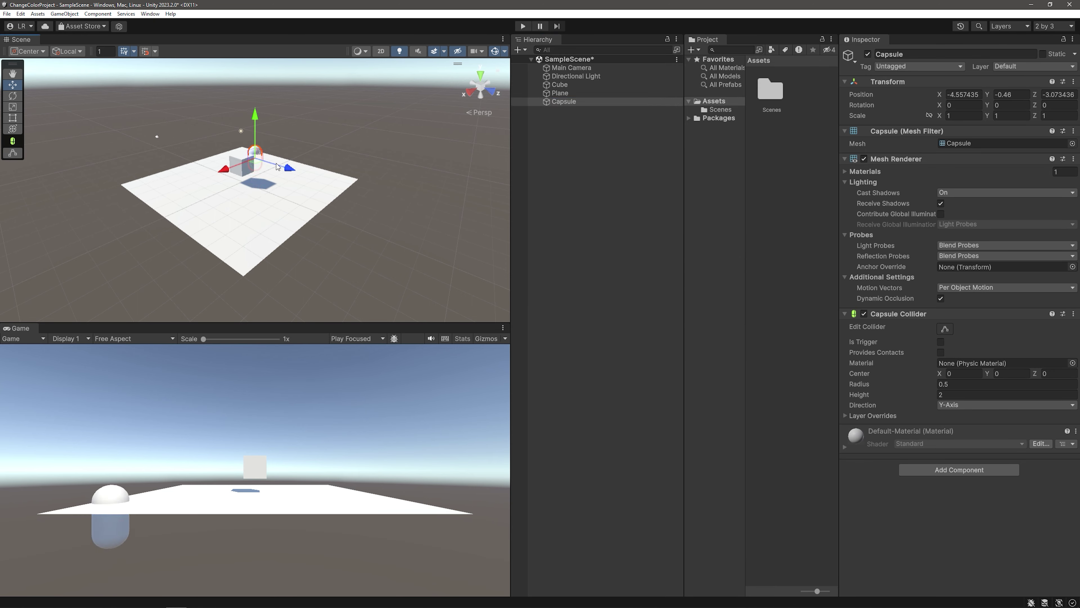
drag(277, 166, 314, 179)
drag(313, 130, 270, 201)
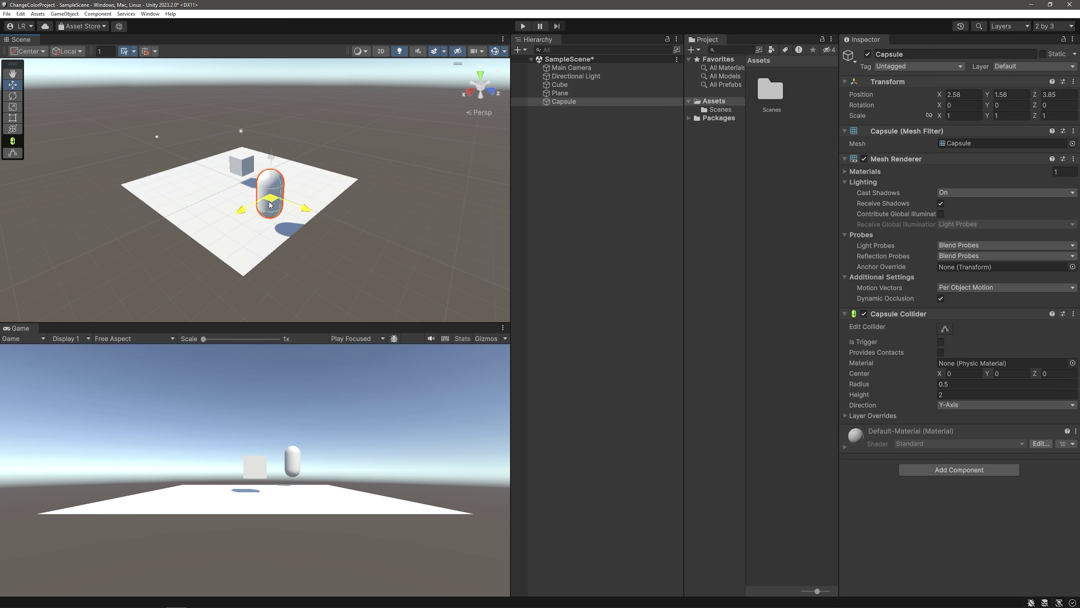
Add a Sphere and move it above the plane toward its right edge
right_click(561, 124)
mouse_move(634, 235)
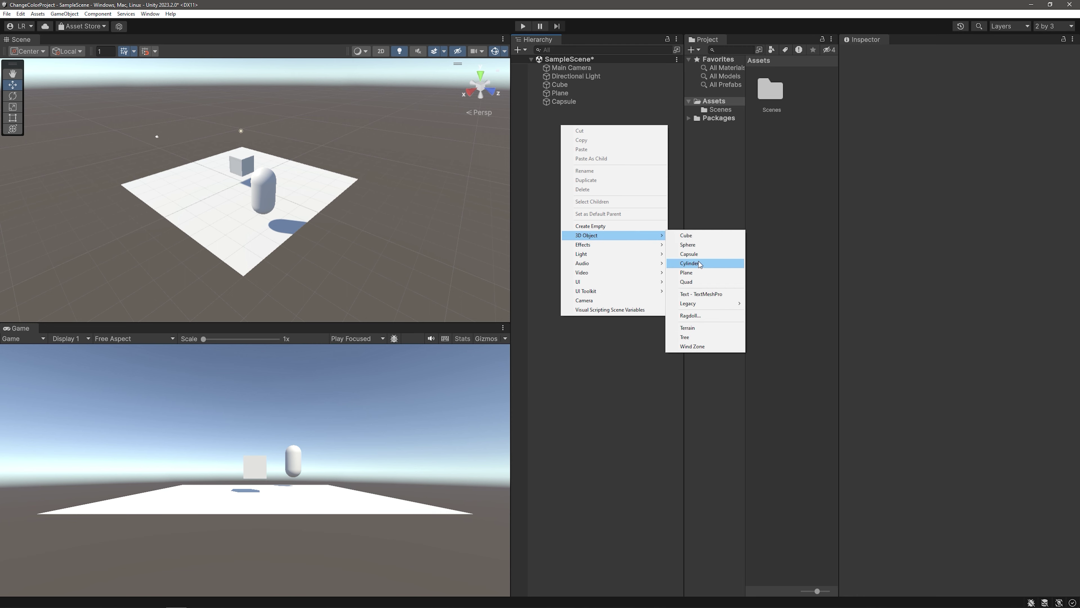
click(696, 246)
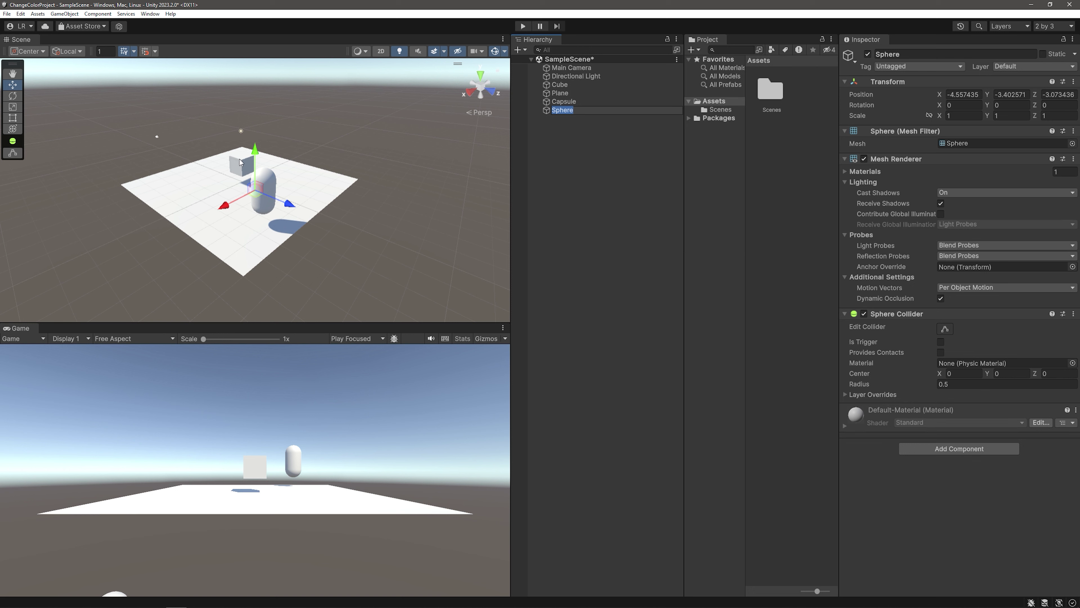
drag(256, 153, 233, 160)
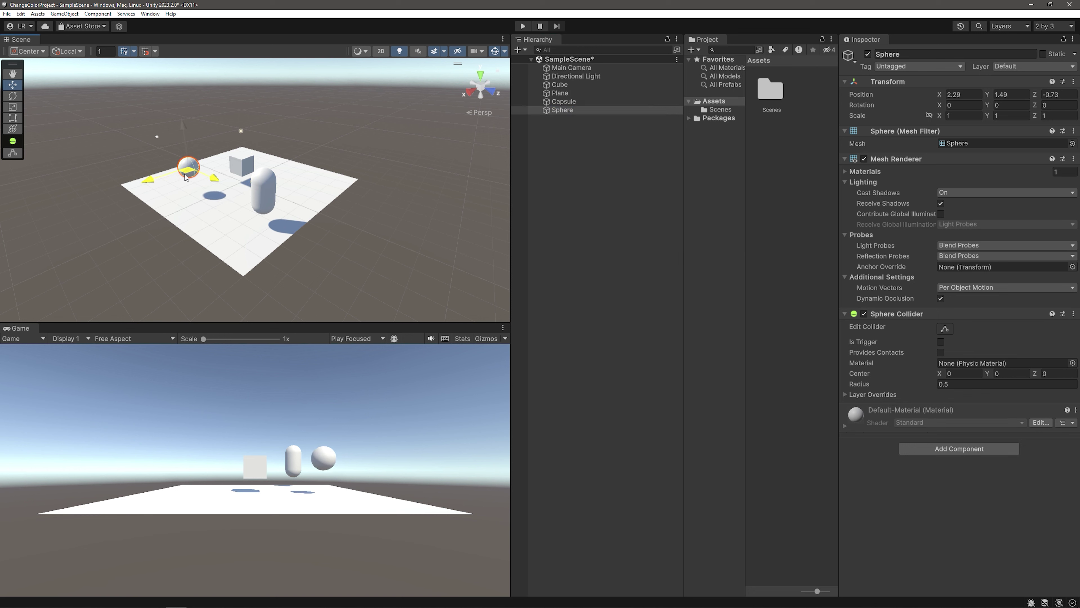
drag(232, 160, 324, 162)
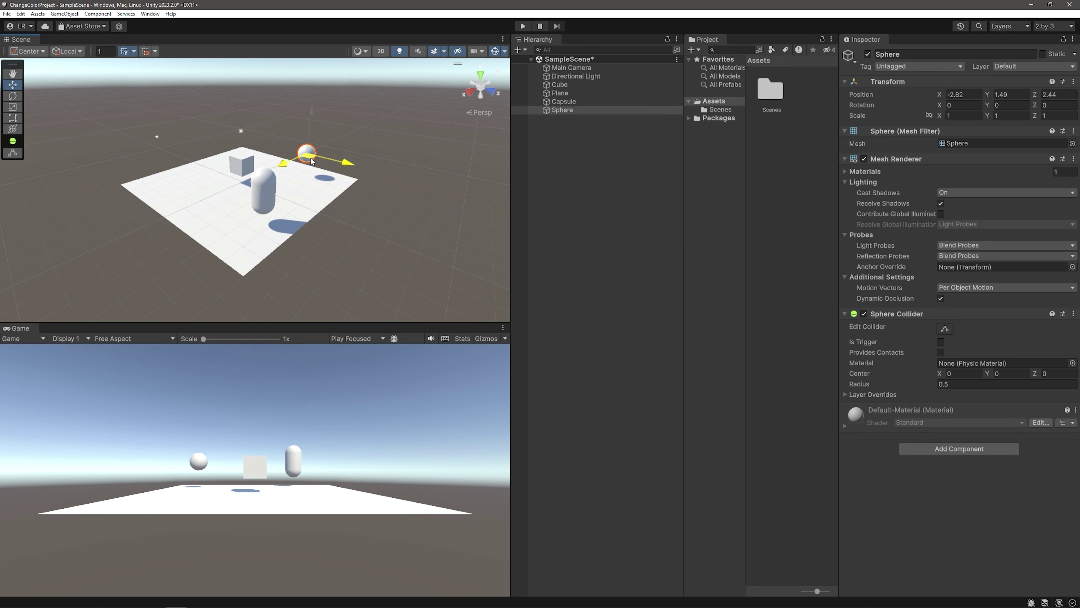
Move the Main Camera closer and reposition the capsule and sphere so all three are framed
double_click(571, 67)
drag(279, 195, 326, 205)
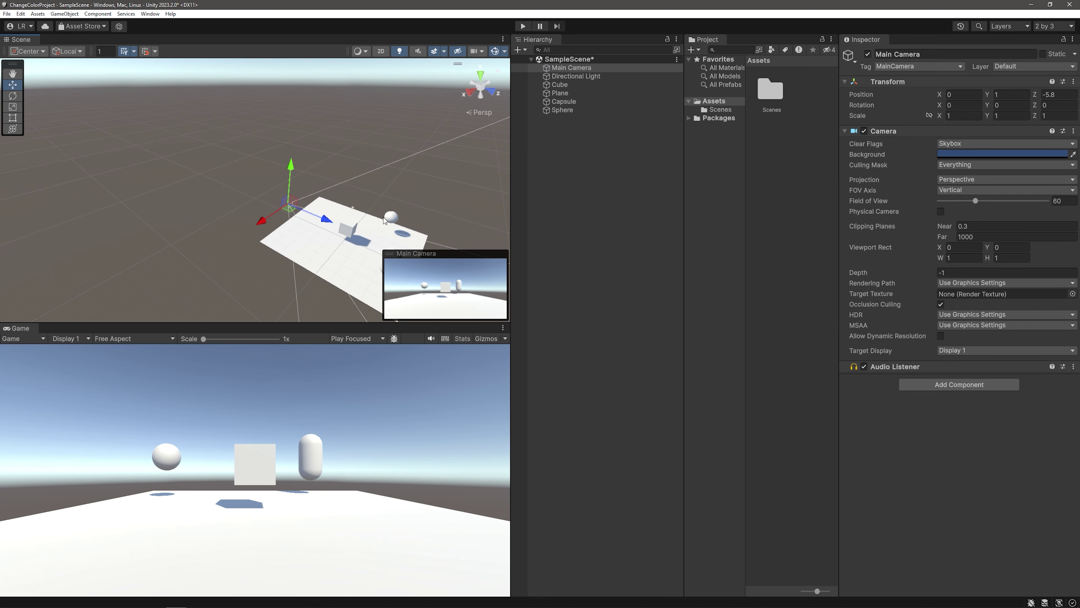
scroll(340, 212, down, 5)
click(357, 230)
drag(368, 239, 312, 232)
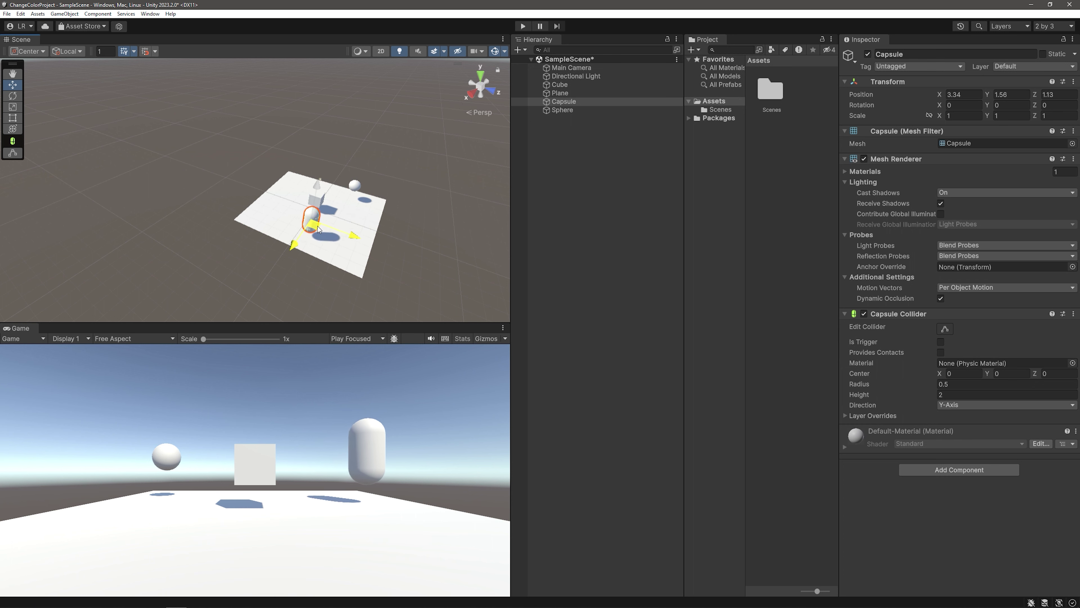
click(354, 188)
drag(354, 190, 320, 179)
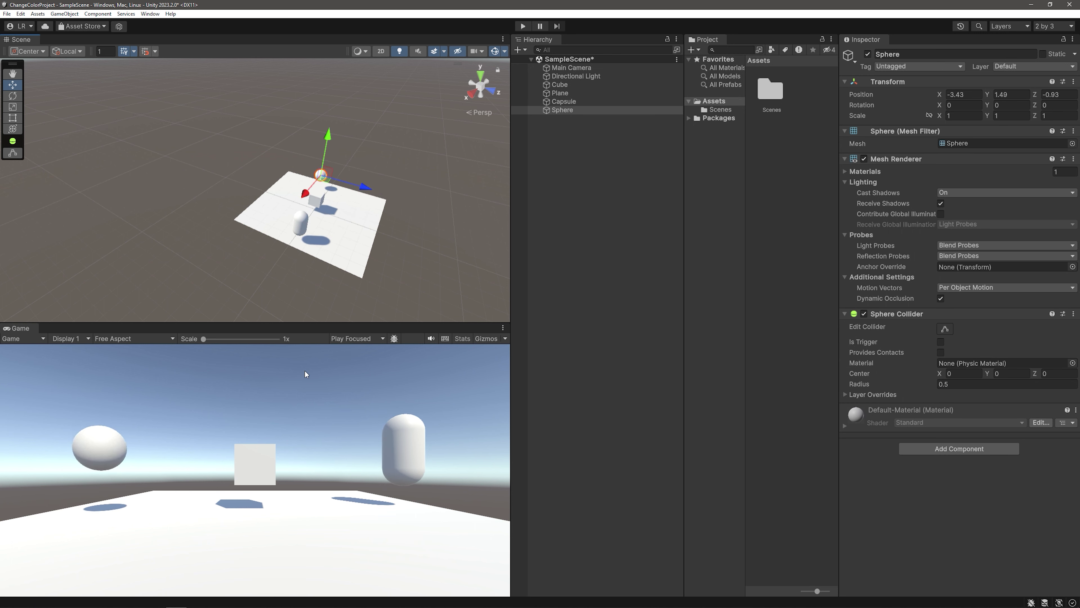
click(626, 208)
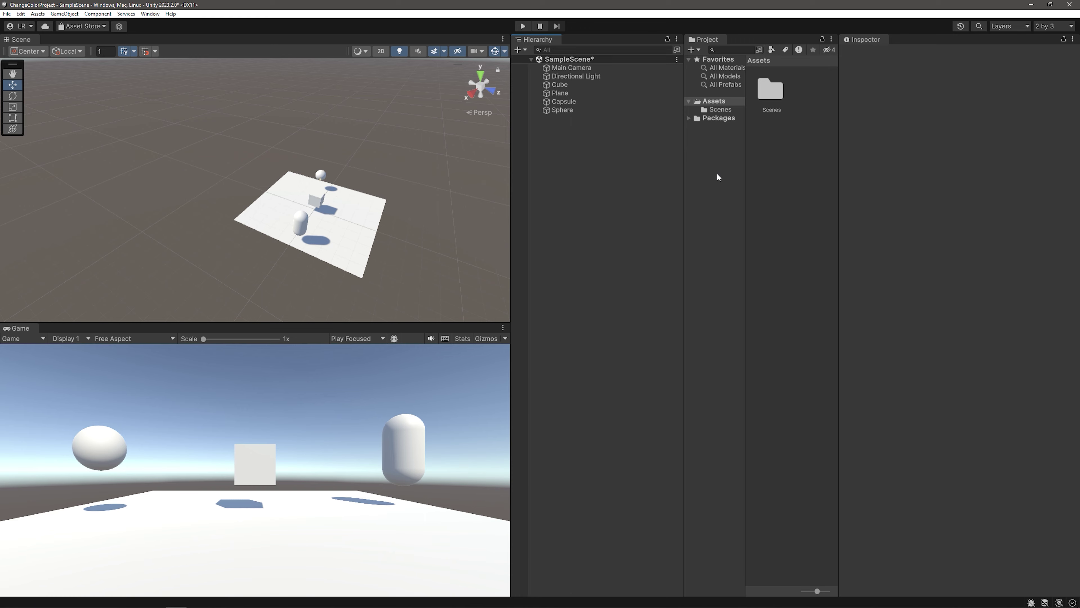
Create a folder named Scripts in Assets and open it
click(719, 102)
right_click(714, 103)
mouse_move(732, 105)
click(913, 105)
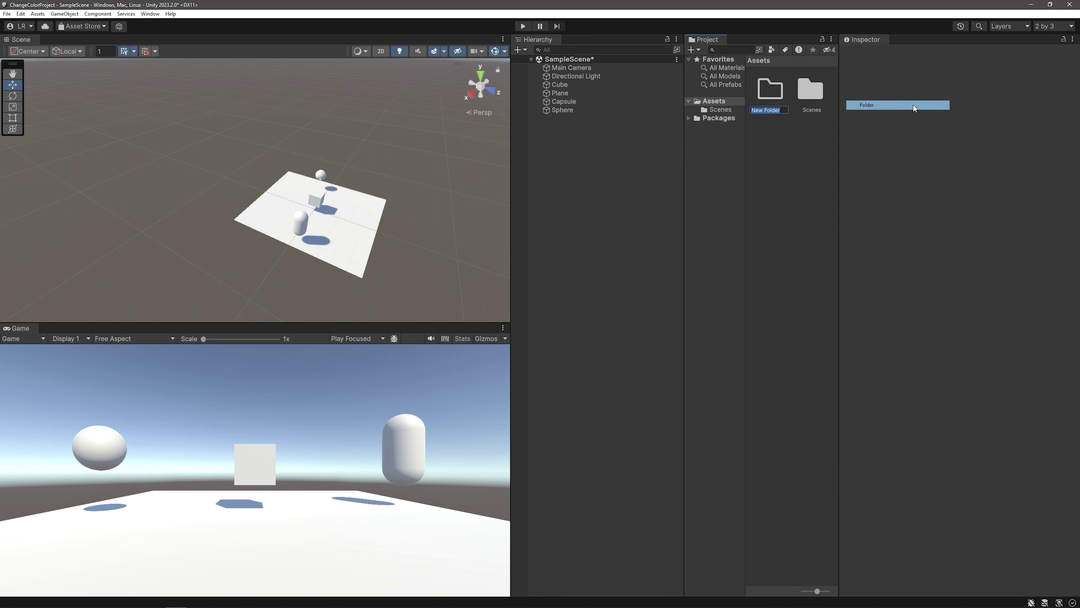
text(Scripts)
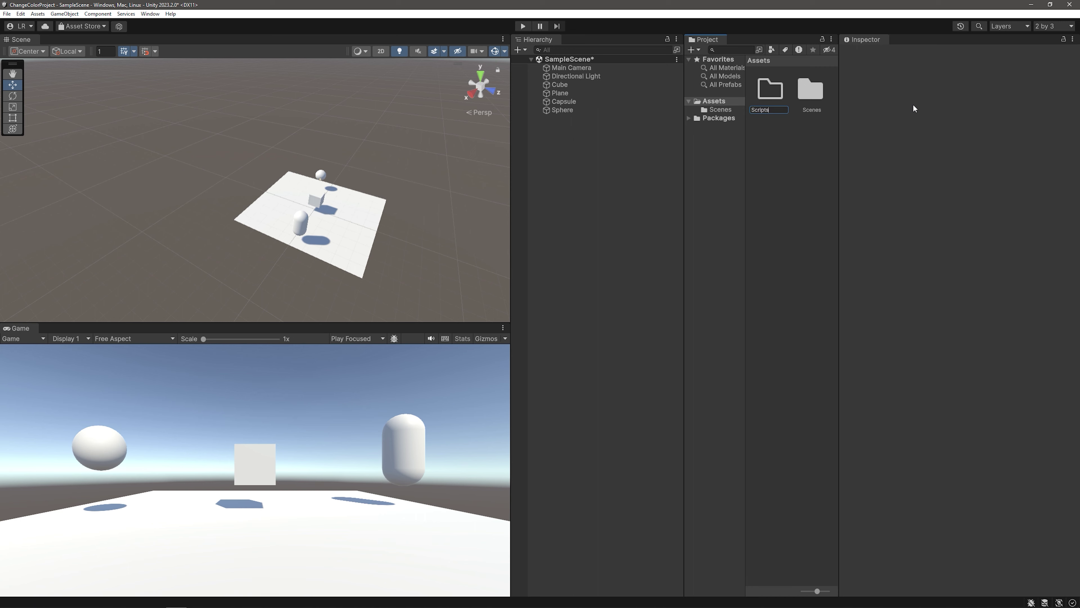
key(Return)
double_click(810, 90)
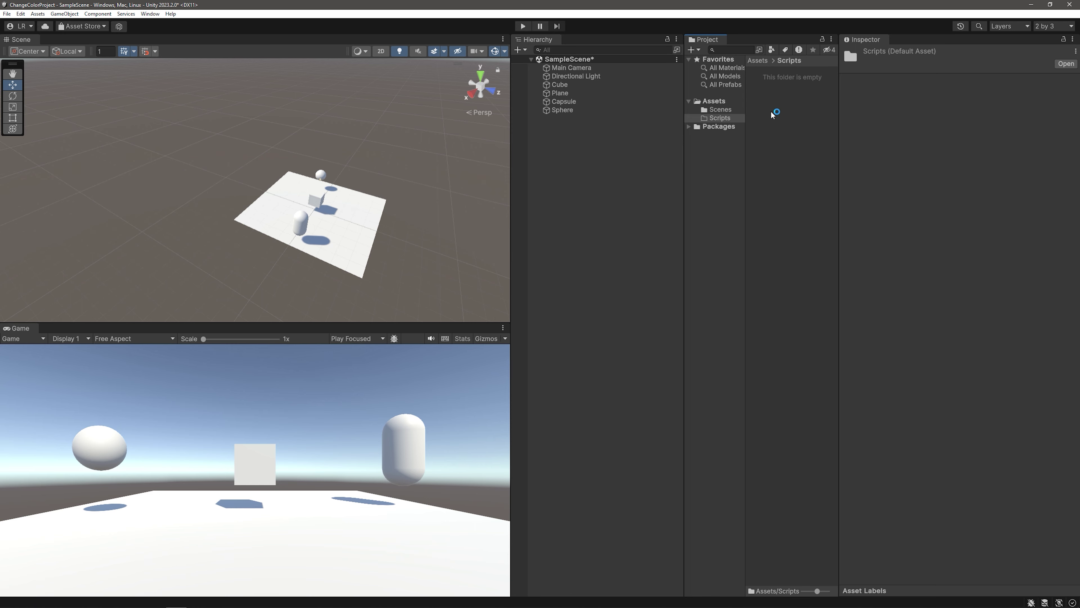
Create a new C# script in Scripts named ChangeColorObject
right_click(781, 100)
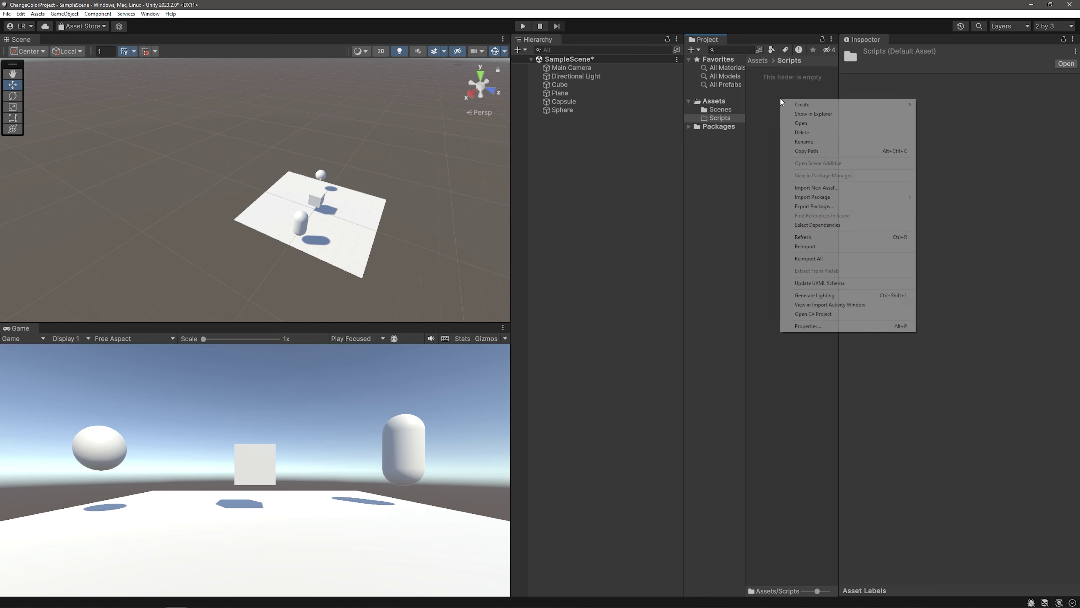
mouse_move(808, 104)
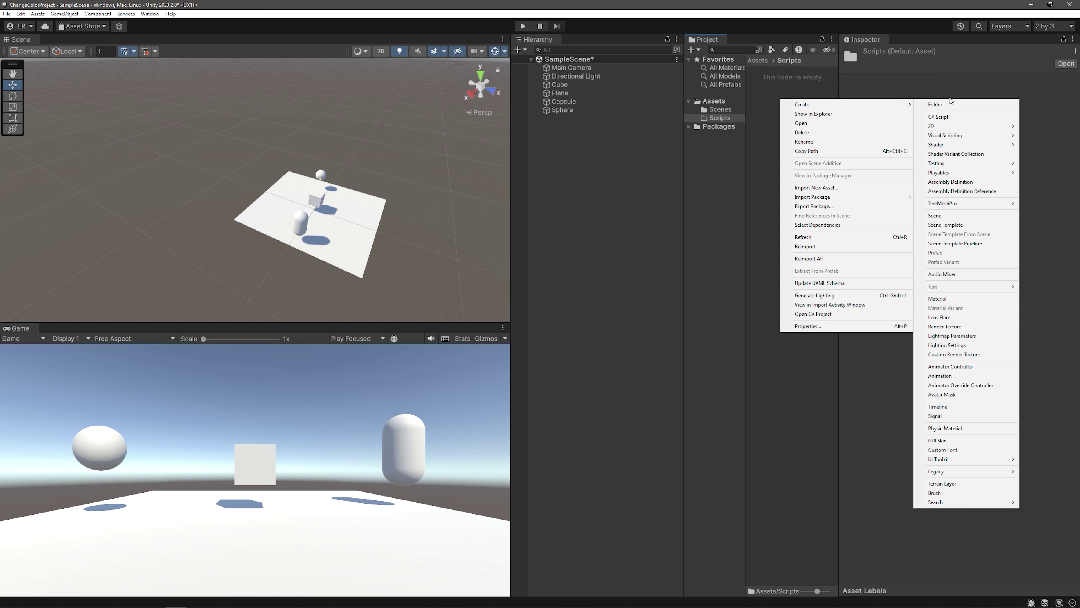
click(963, 117)
text(Co)
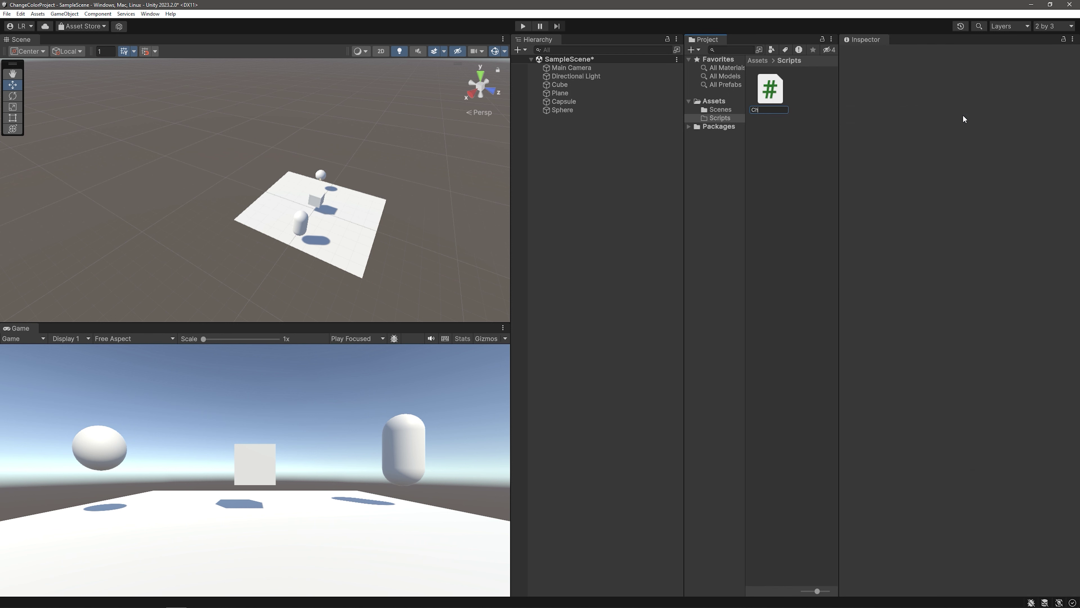
text(lorC)
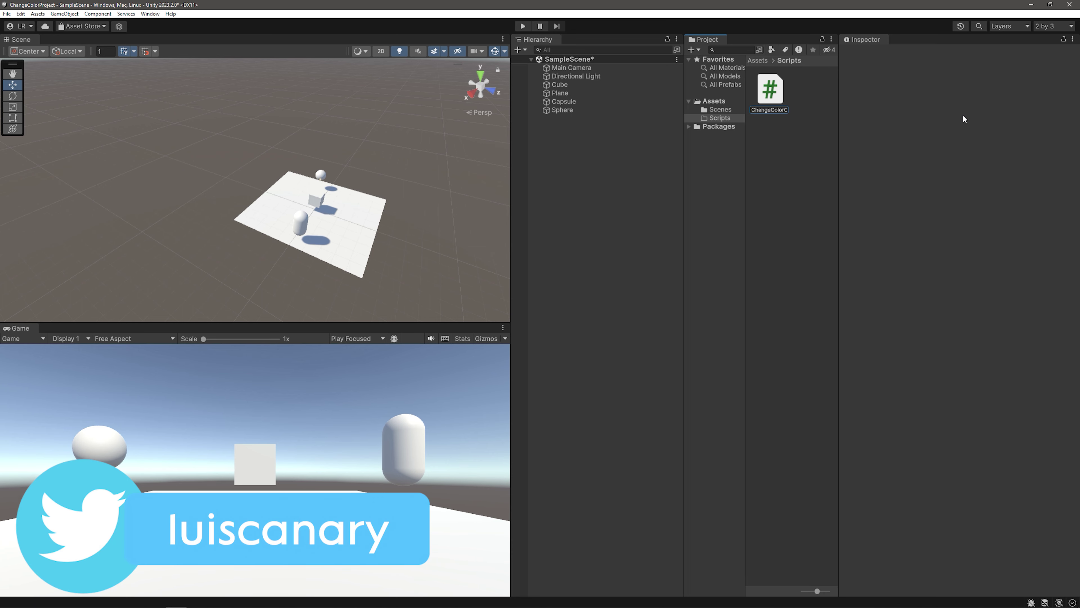
text(be)
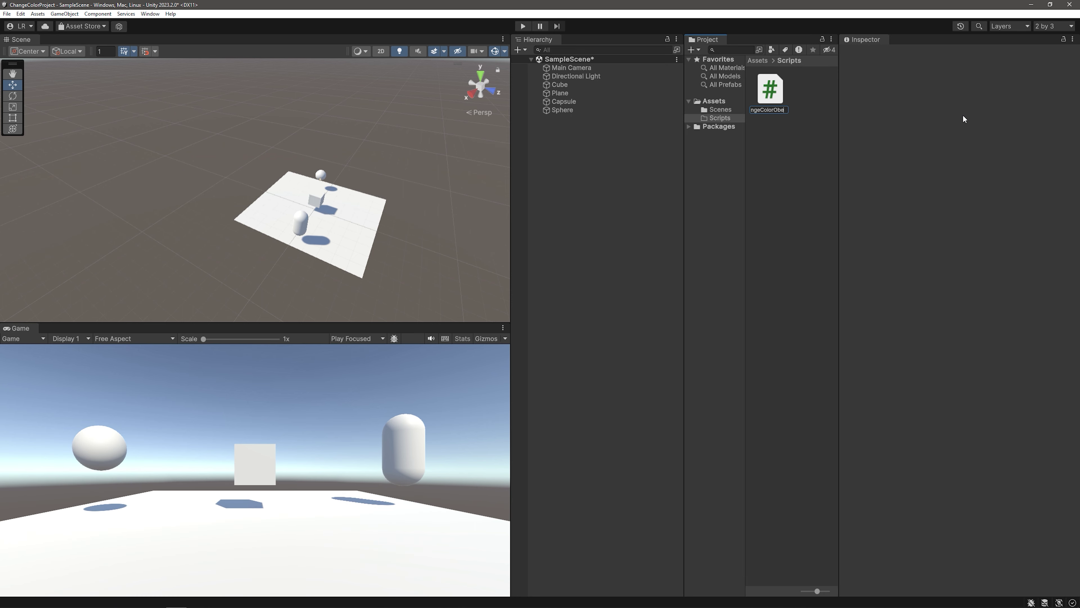
text(ct)
key(Return)
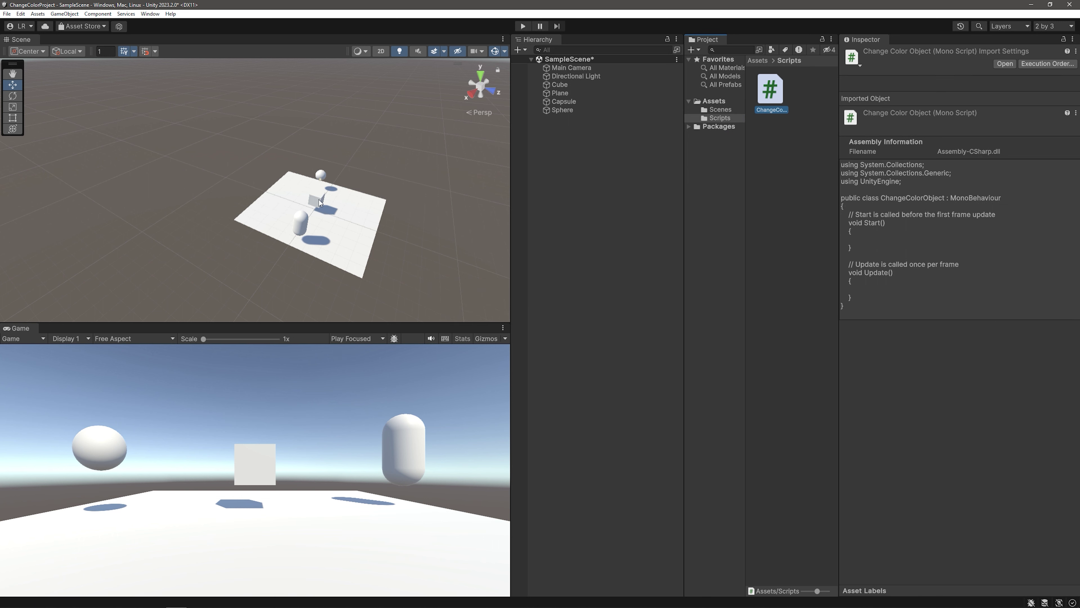
Attach the ChangeColorObject script to the Plane, Sphere and Capsule
mouse_move(773, 89)
mouse_down()
mouse_move(340, 236)
mouse_move(353, 238)
mouse_up()
scroll(353, 238, up, 5)
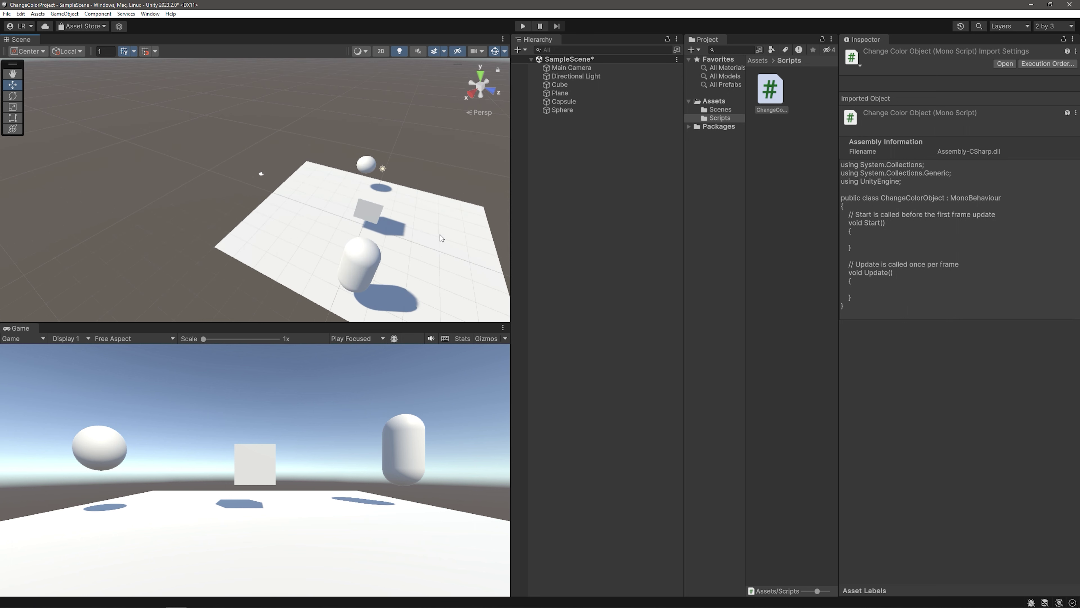
mouse_move(770, 89)
mouse_down()
mouse_move(488, 238)
mouse_move(361, 263)
mouse_up()
mouse_move(770, 106)
mouse_down()
mouse_move(373, 169)
mouse_move(578, 113)
mouse_up()
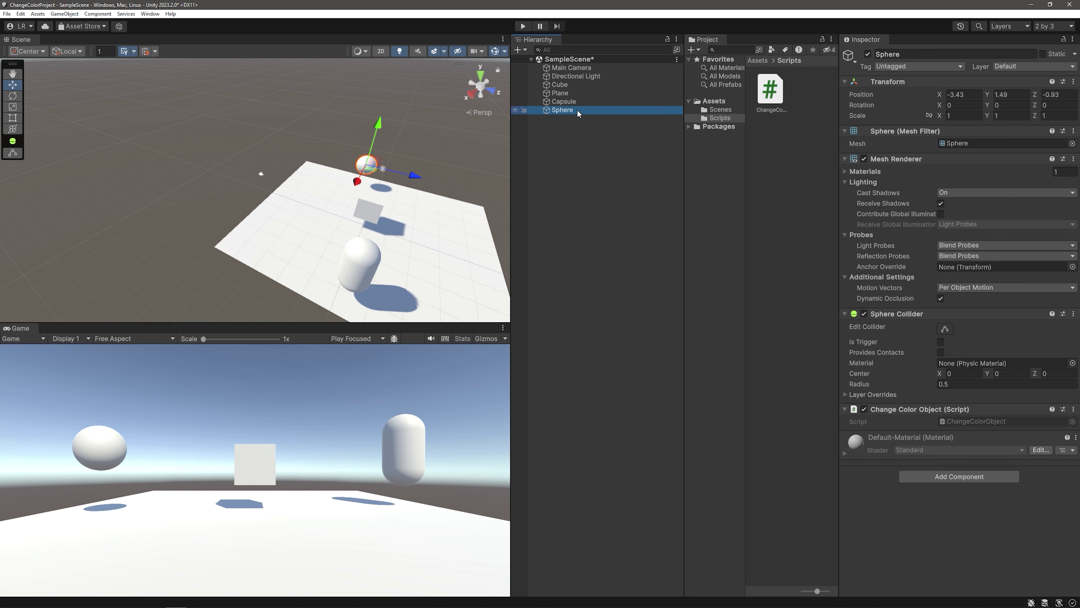
Verify the Capsule and Plane carry the script, then open ChangeColorObject for editing
click(596, 102)
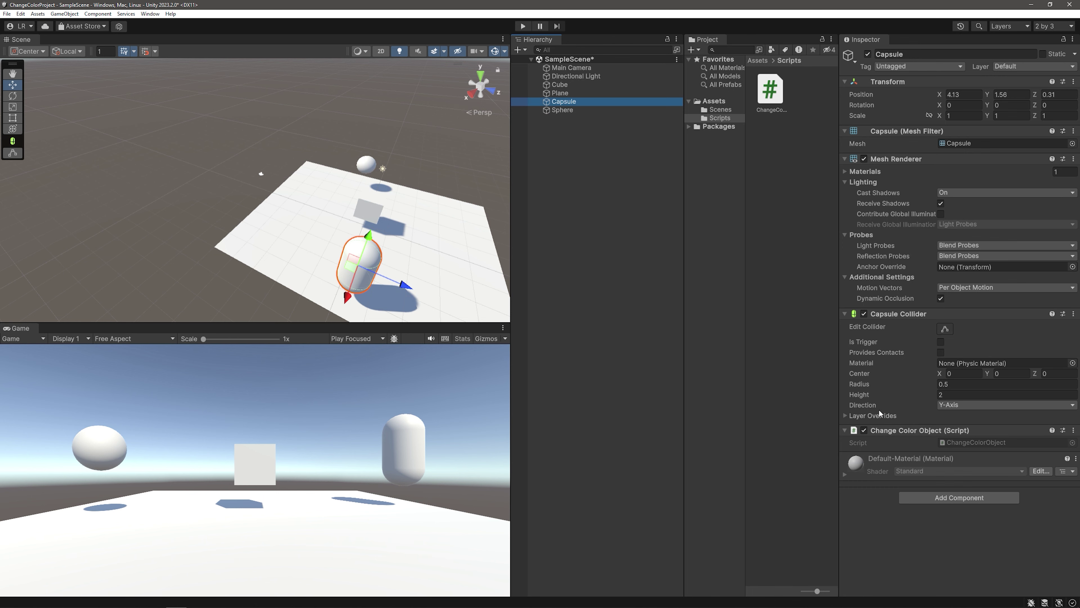
click(572, 93)
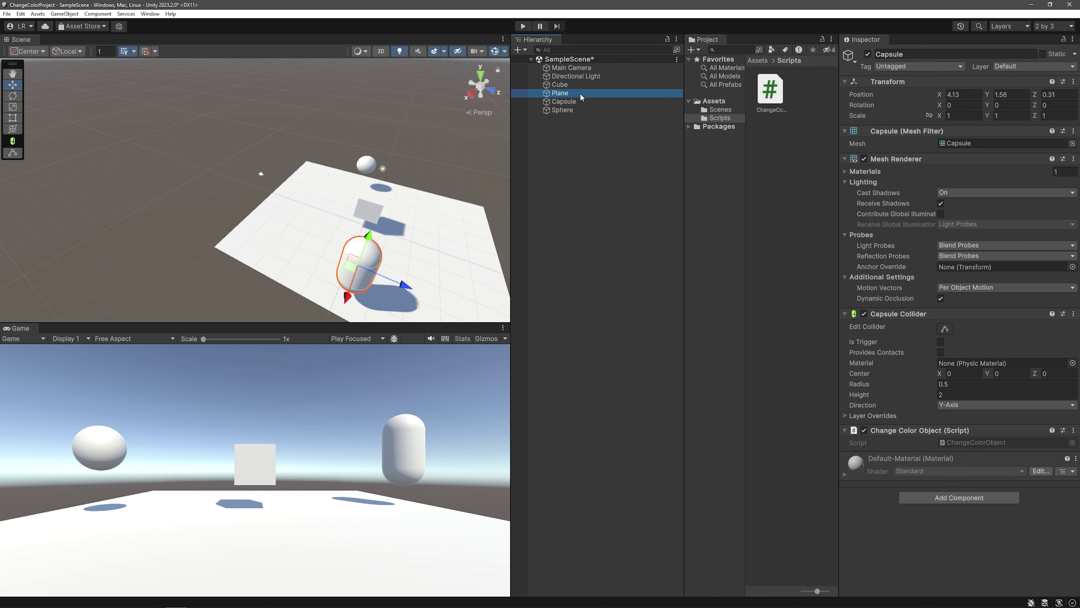
click(765, 100)
double_click(765, 100)
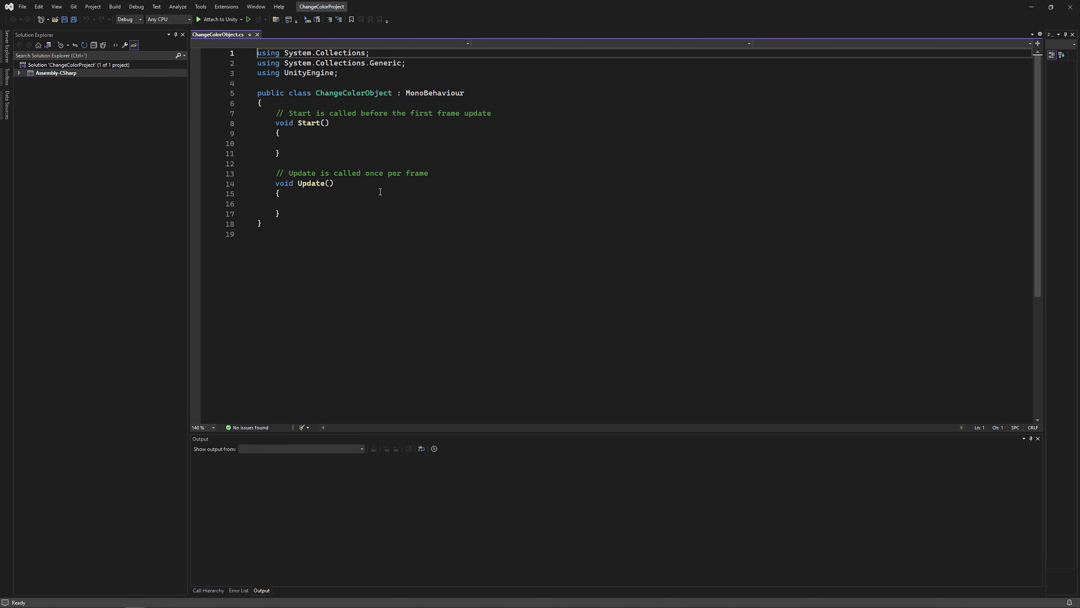
Delete the Start and Update template comments and add blank lines after the class's opening brace
drag(275, 121, 492, 121)
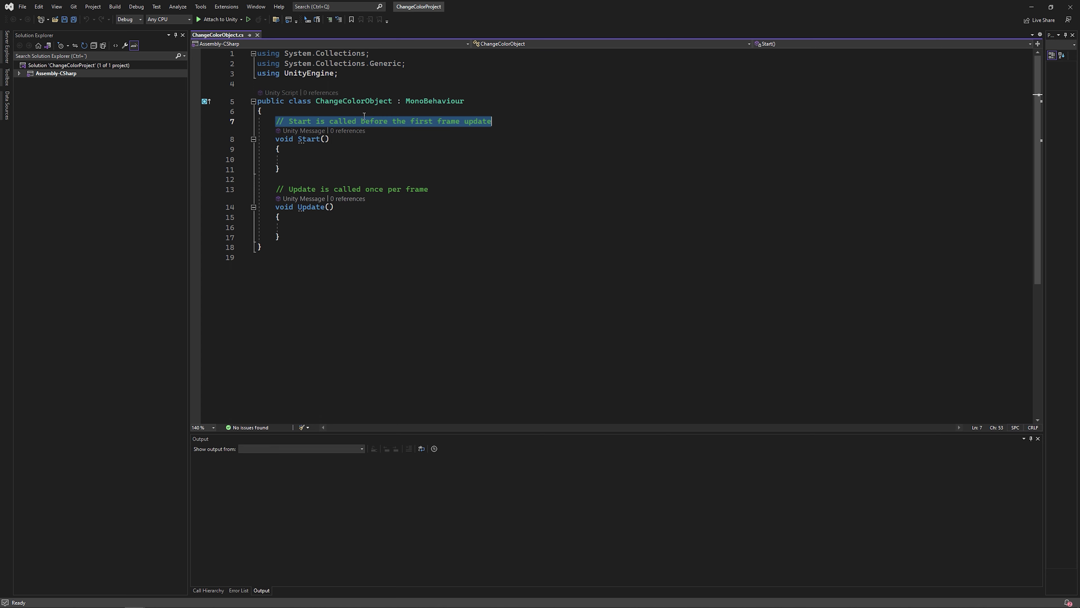
key(Delete)
drag(276, 189, 441, 195)
key(Delete)
click(353, 111)
key(Return)
key(Return)
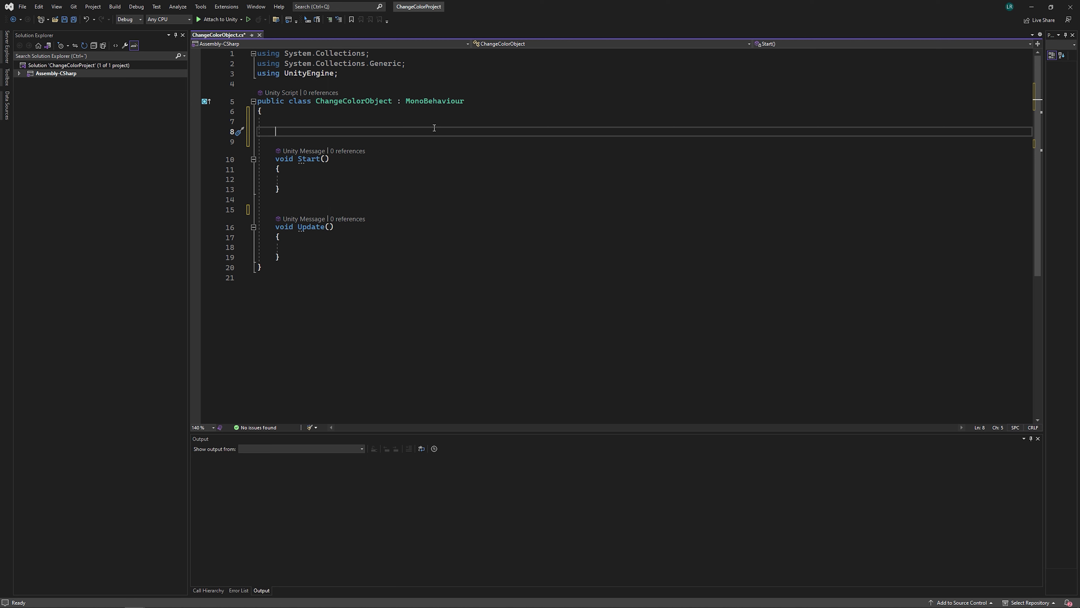
click(1031, 6)
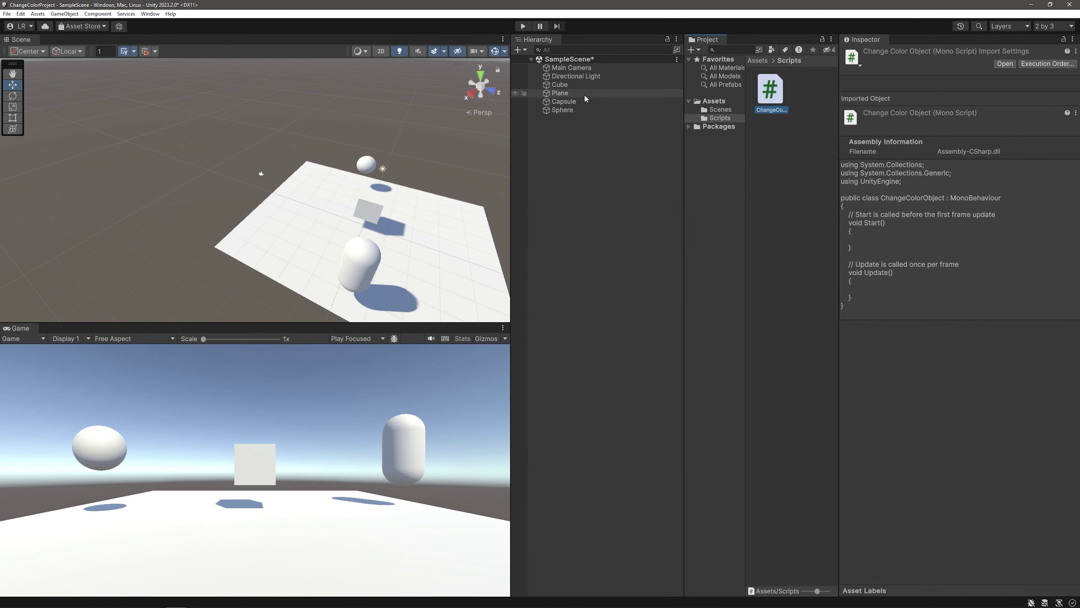
Inspect the Plane's Mesh Renderer materials, then reopen ChangeColorObject and start typing a private field
click(560, 93)
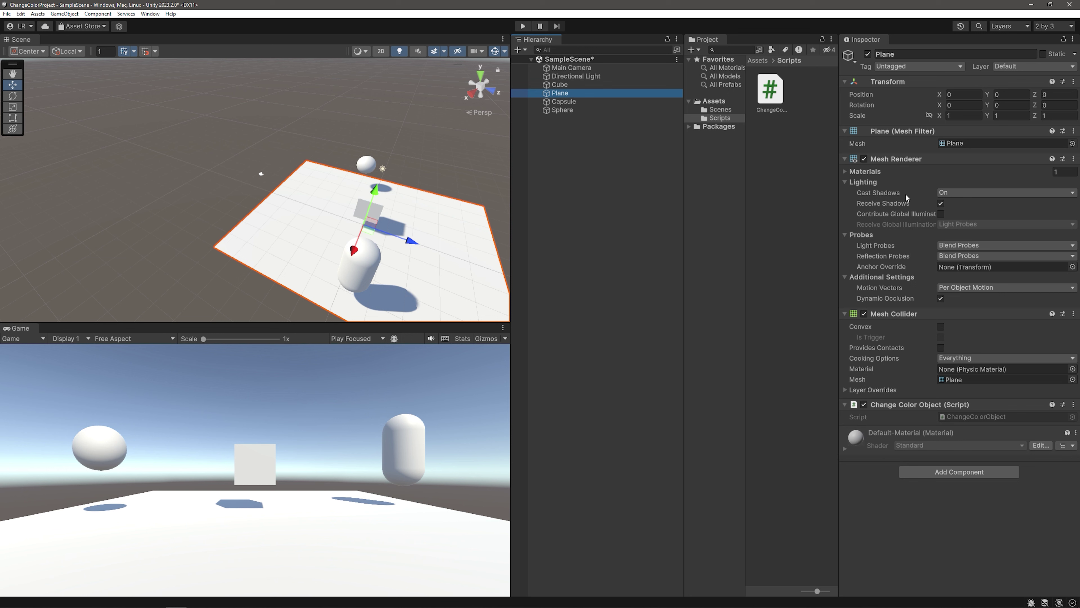
click(849, 171)
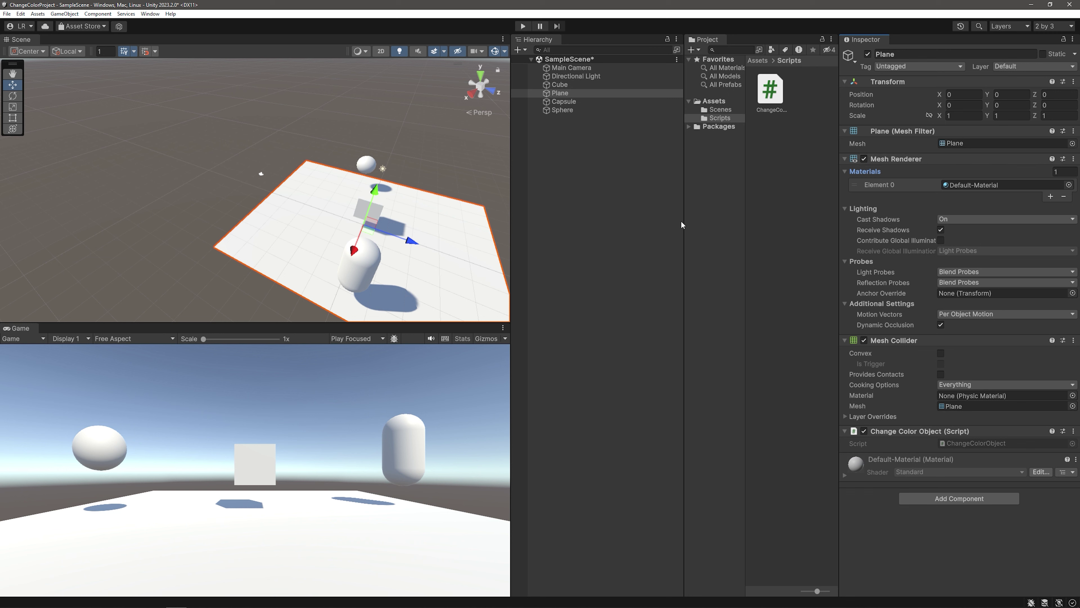
alt+drag(340, 272, 439, 187)
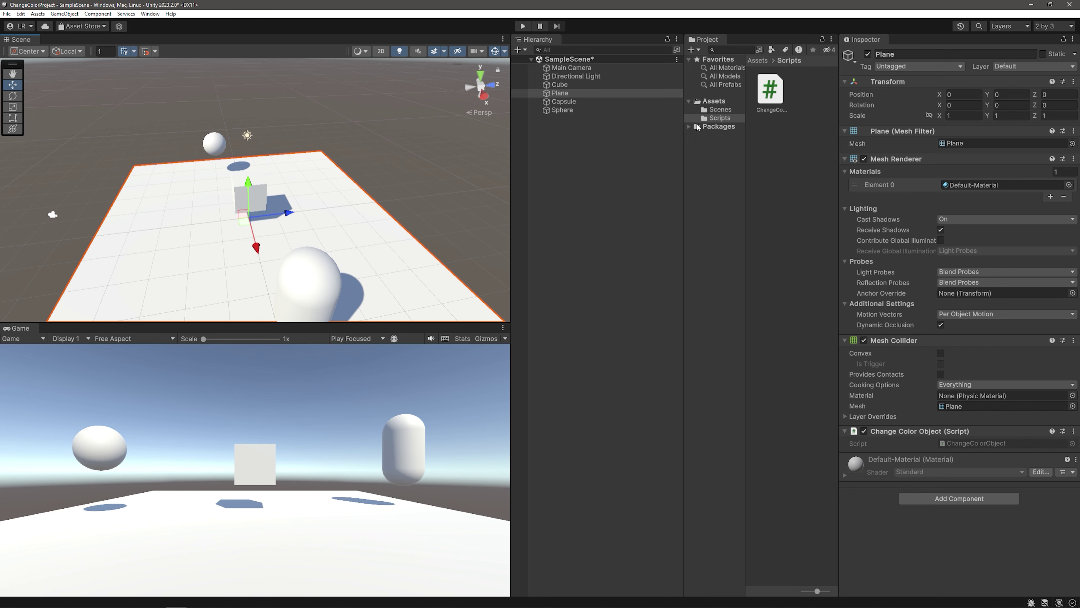
double_click(770, 89)
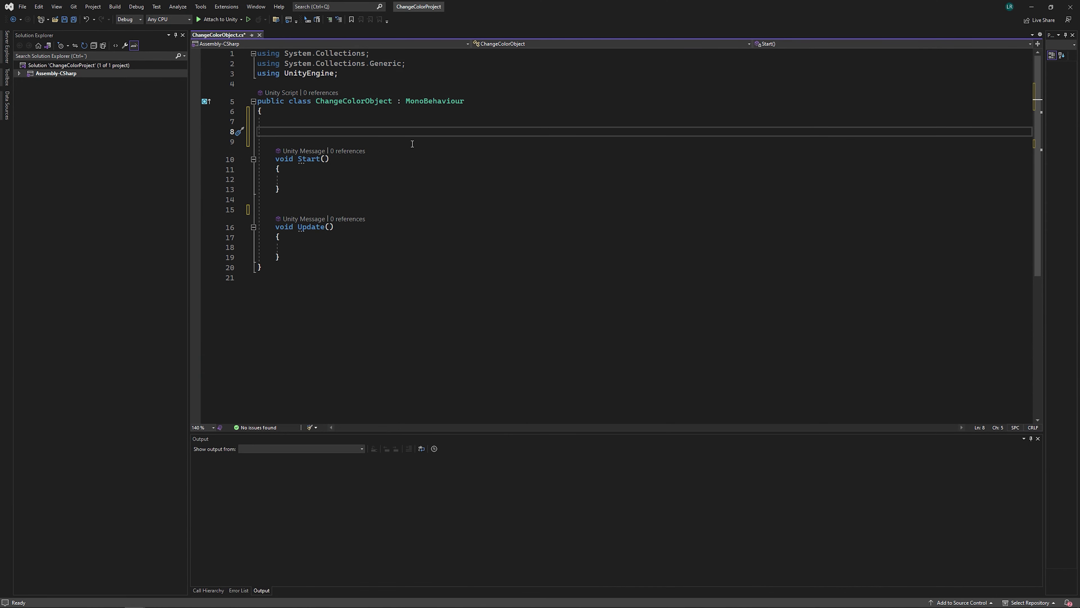
text(pivate Renderer rendererObject;)
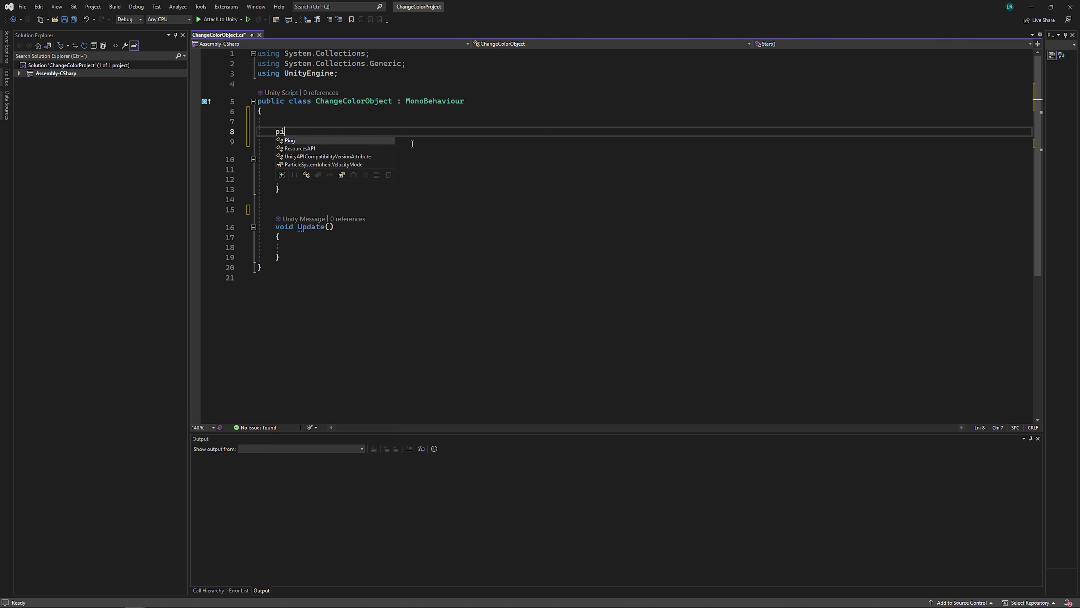
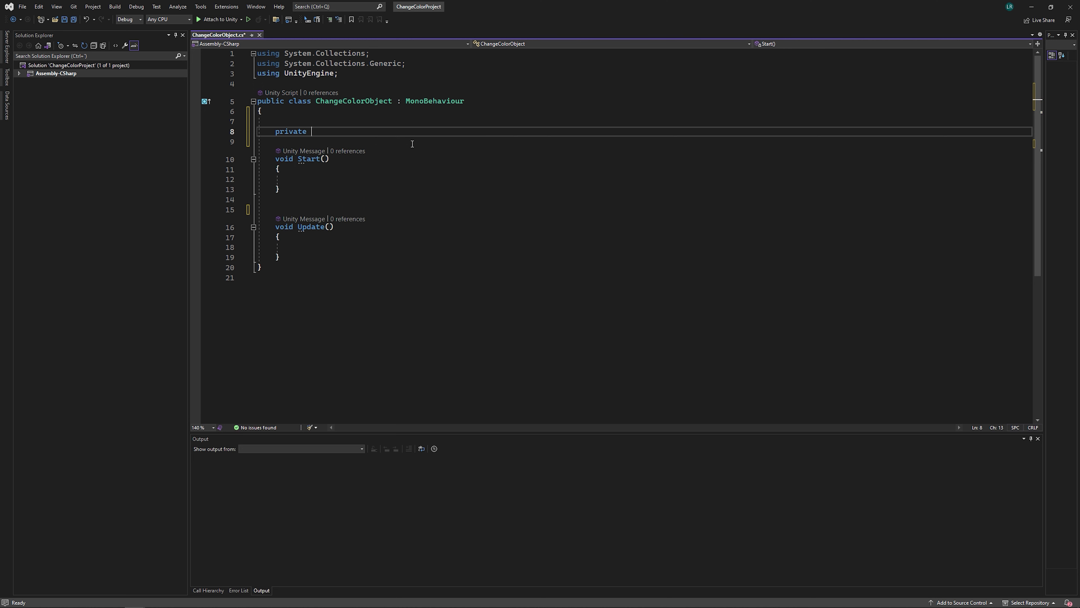
Declare Renderer rendererObject, public Color defaultColor and public Color newColor fields, then save
text(Rendere)
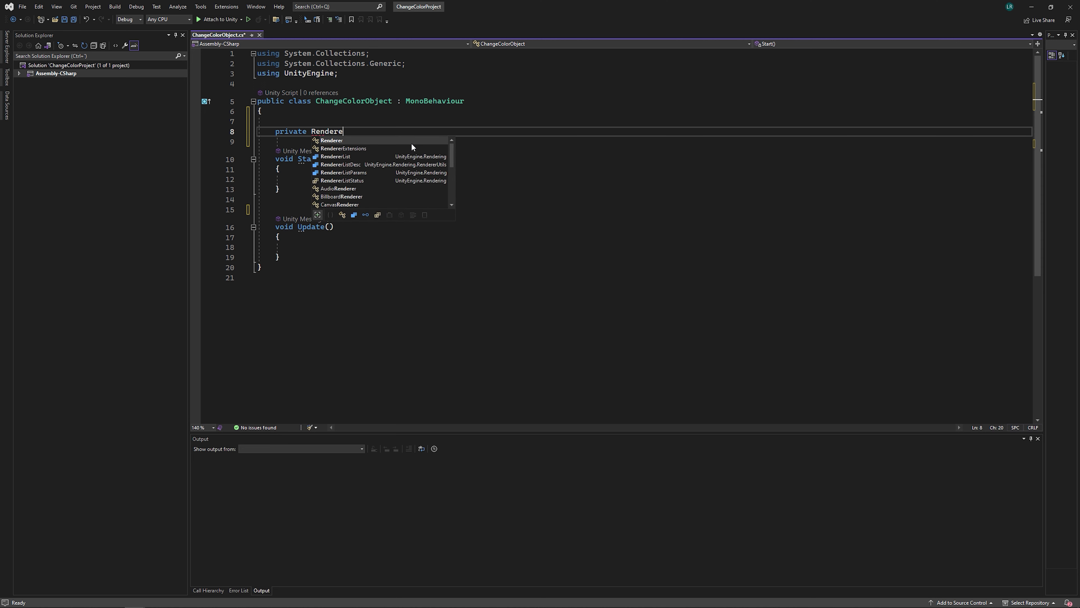
text(r re)
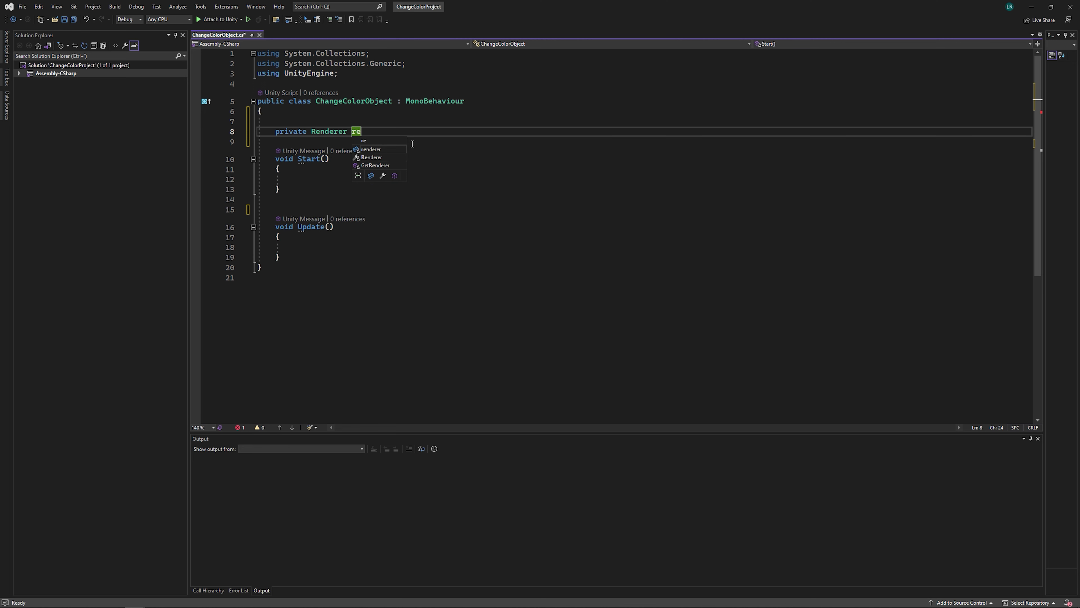
text(ndere)
text(r)
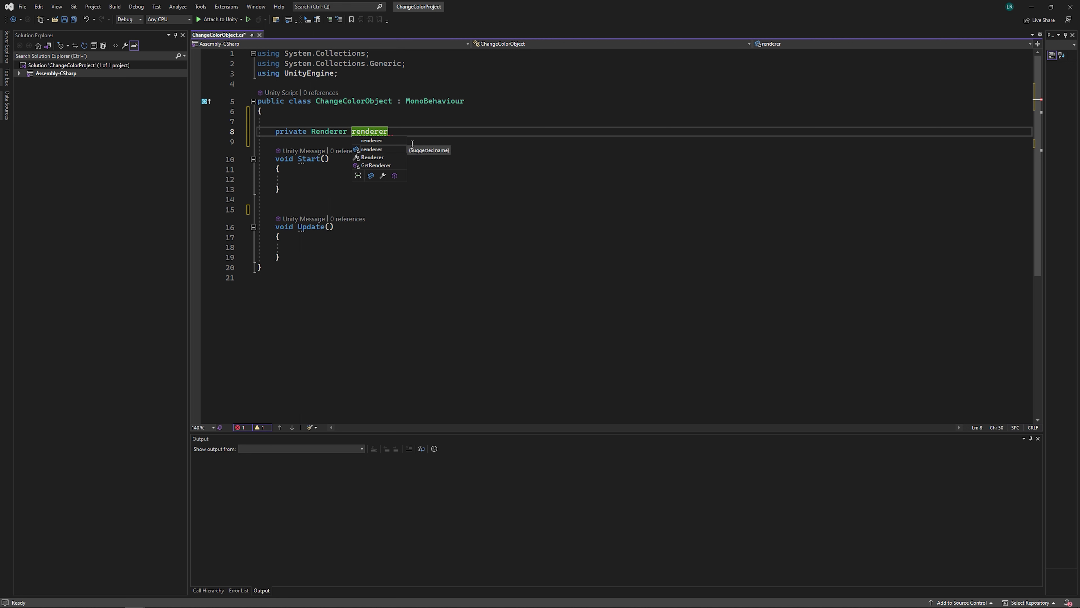
text(Ob)
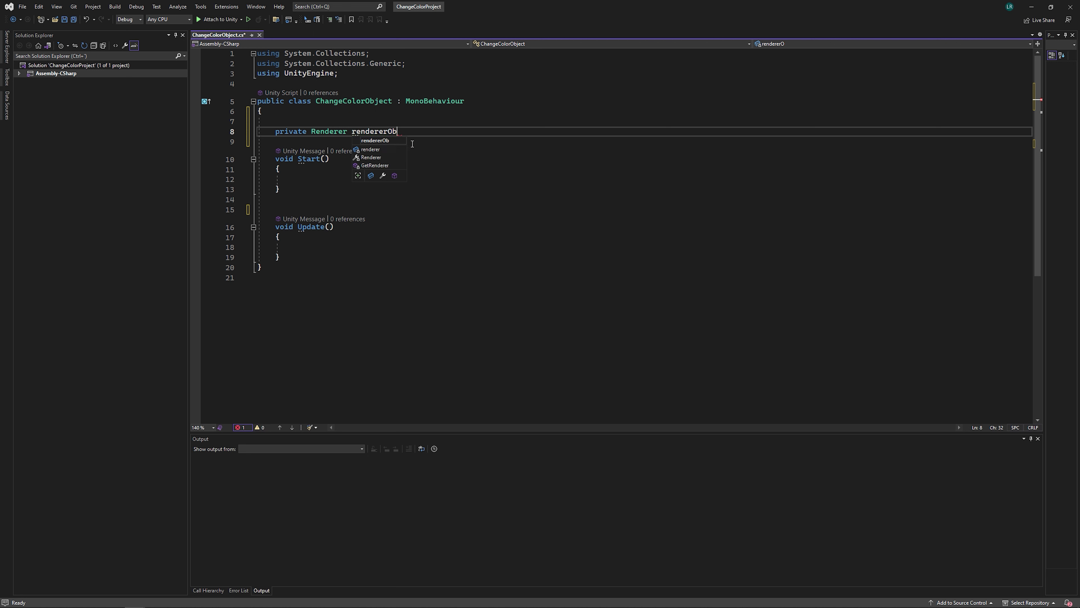
text(ject;)
key(Return)
key(Return)
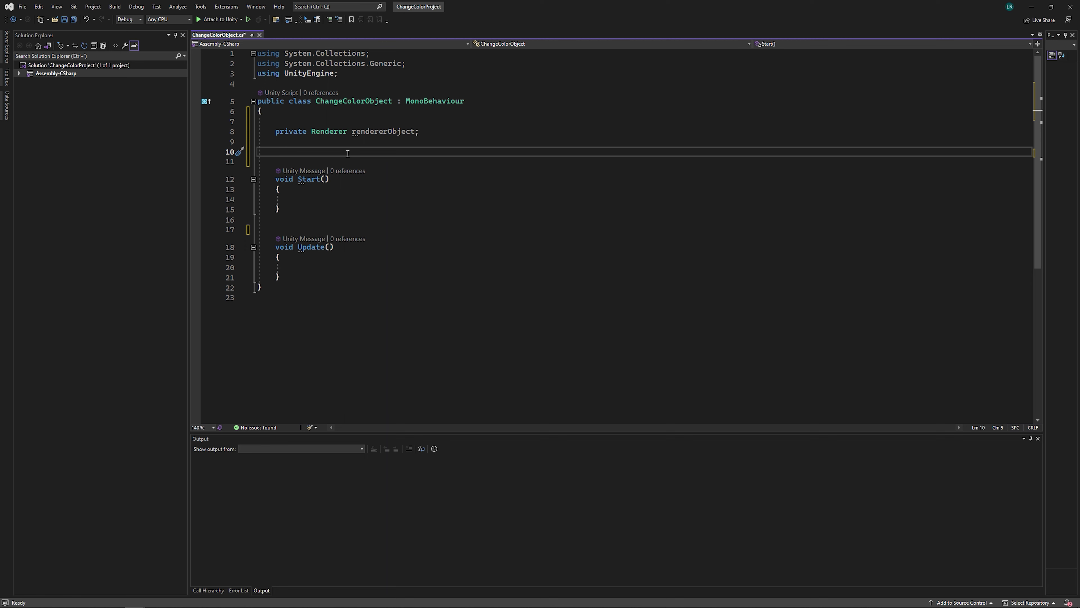
text(public )
text(color d)
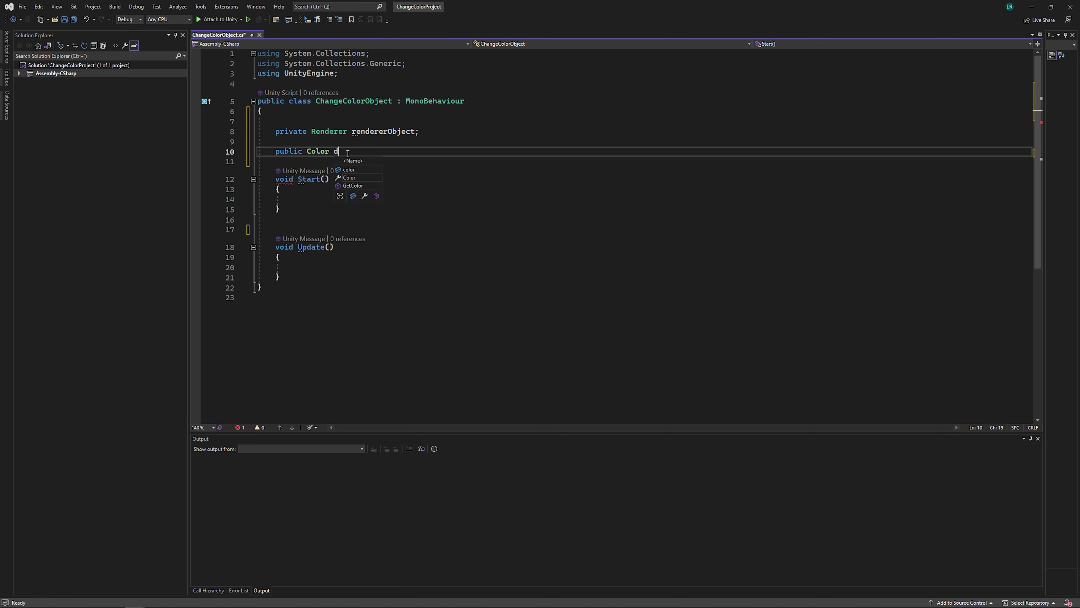
text(efaultColor)
text(;)
key(Return)
text(pub)
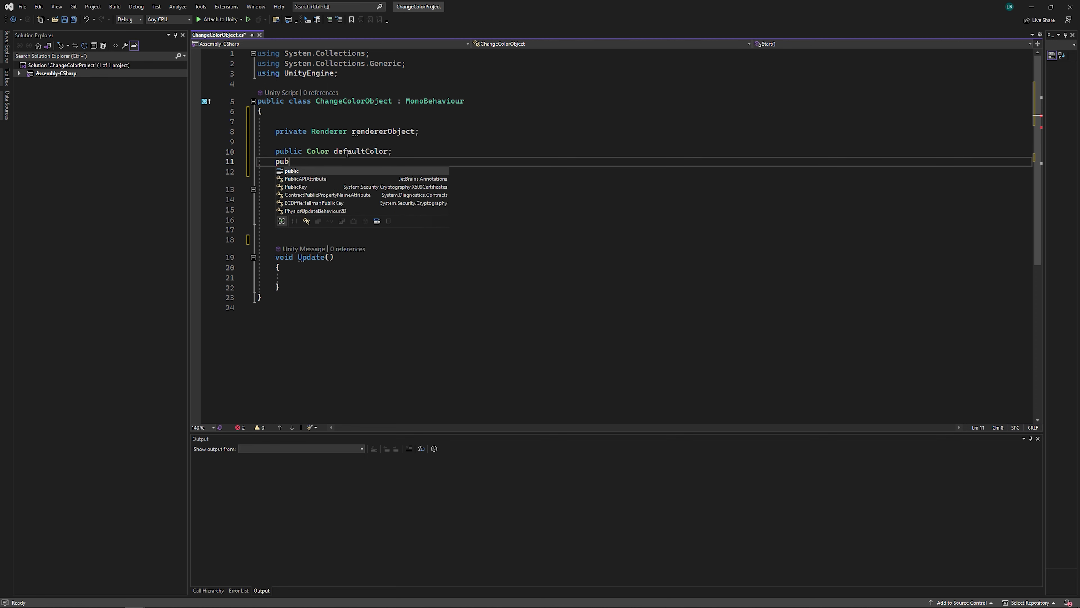
text(lic color n)
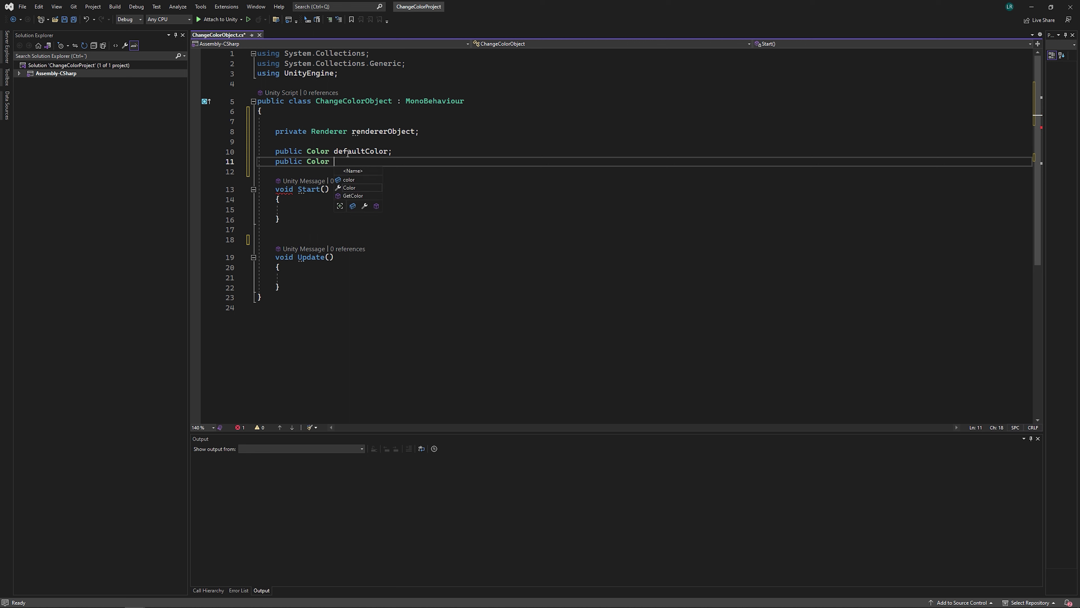
text(ewColor;)
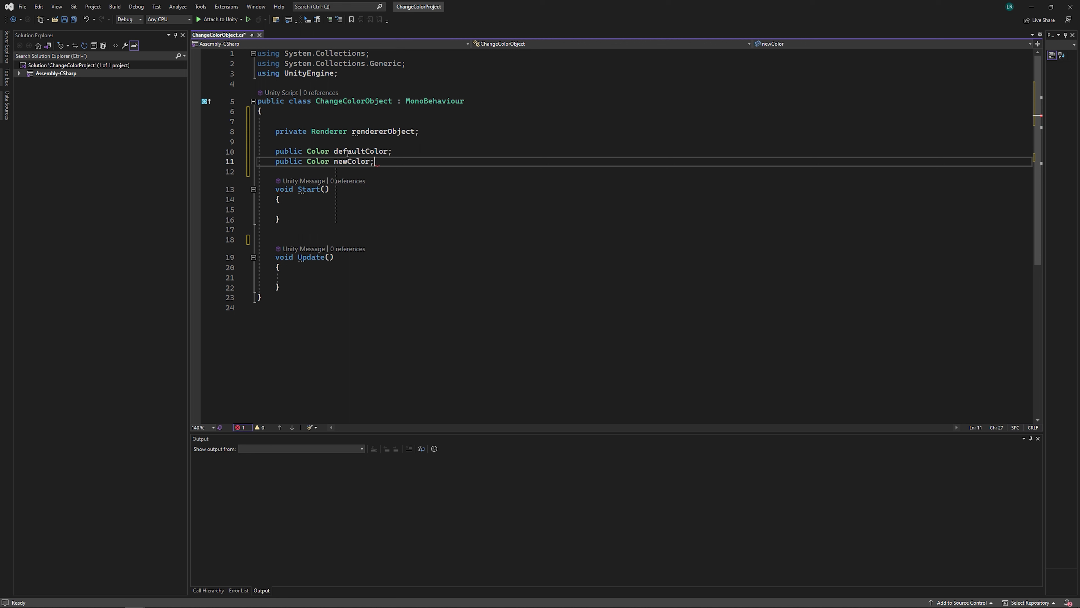
key(ctrl+s)
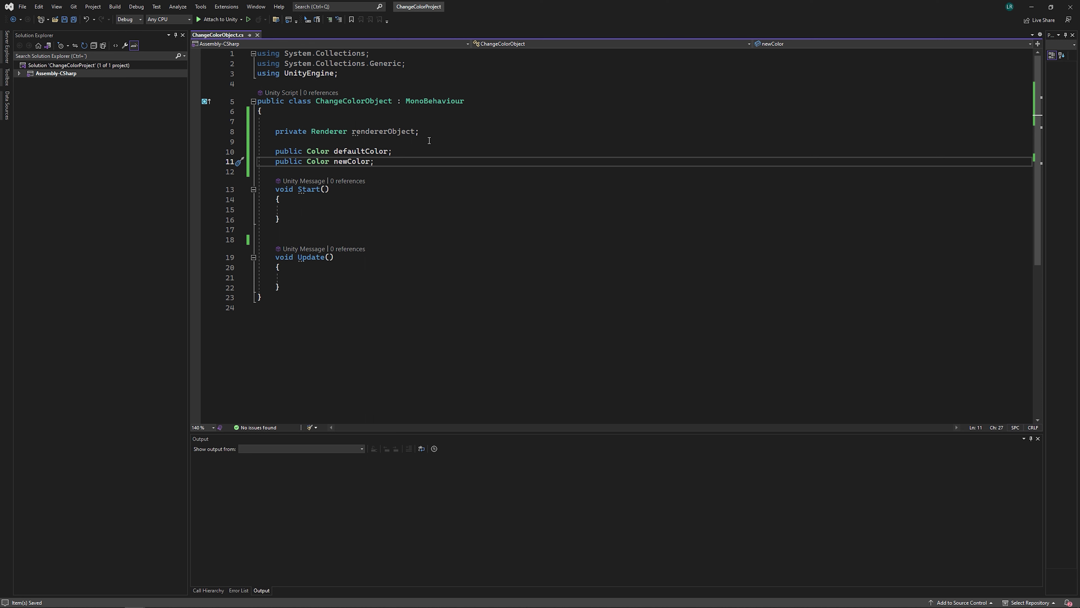
double_click(340, 161)
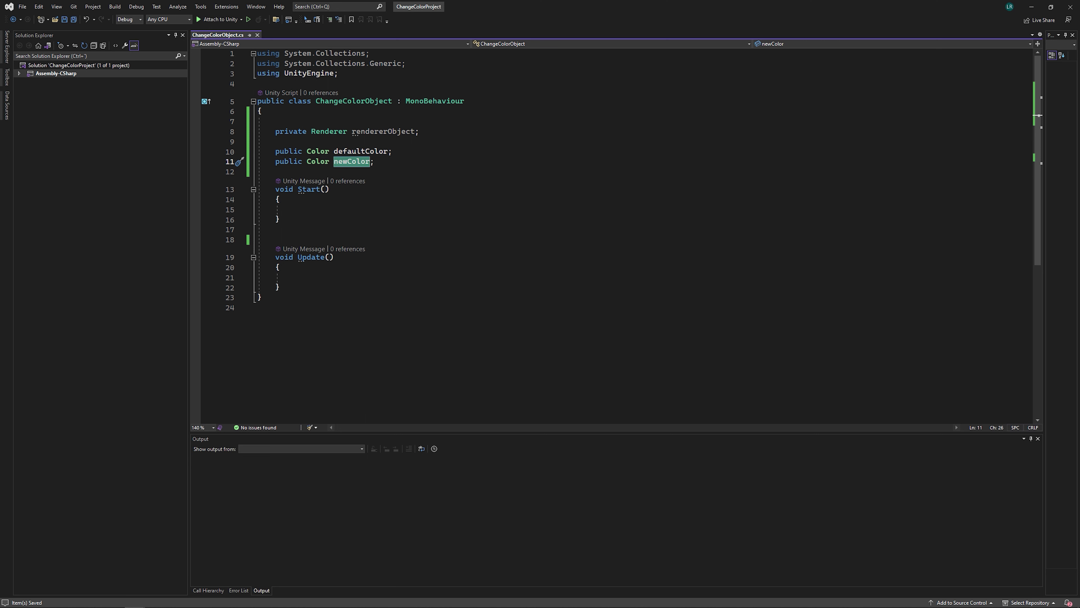
click(352, 220)
In Start(), assign rendererObject = GetComponent<Renderer>();
click(323, 209)
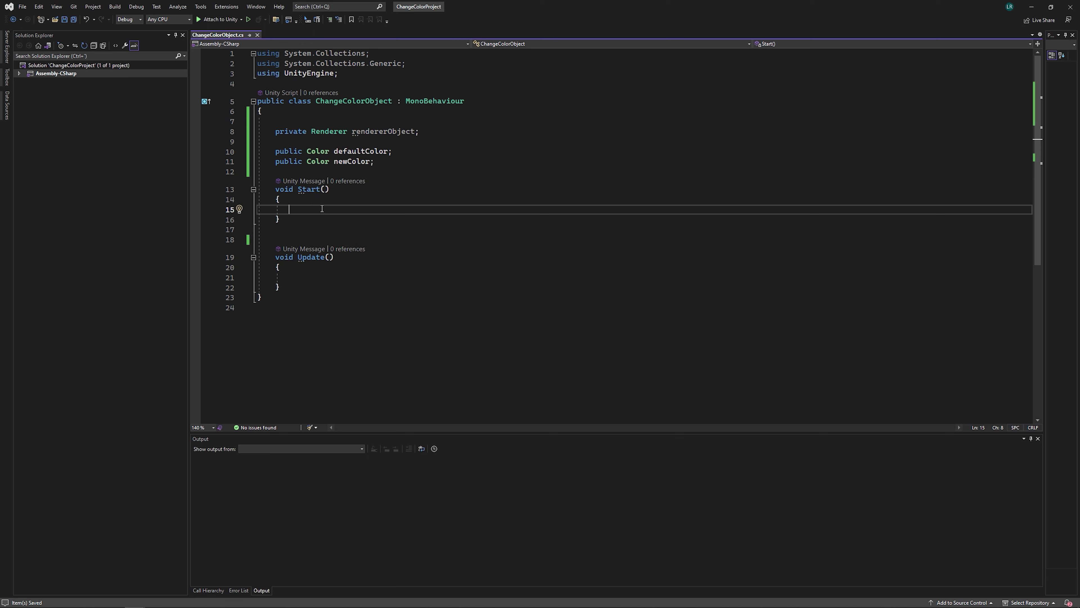
double_click(373, 131)
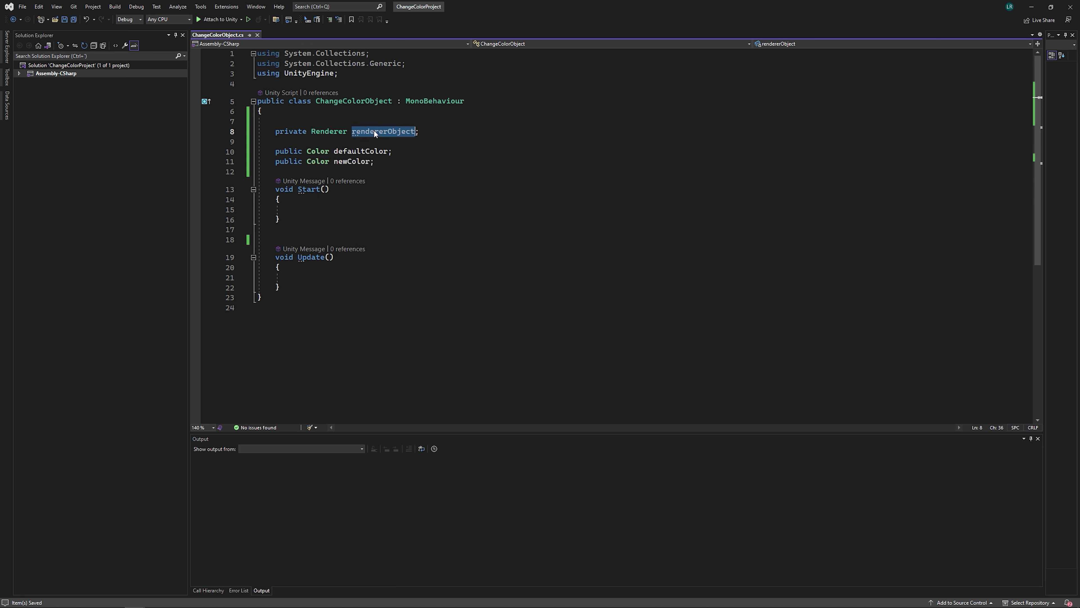
key(ctrl+c)
click(333, 208)
key(ctrl+v)
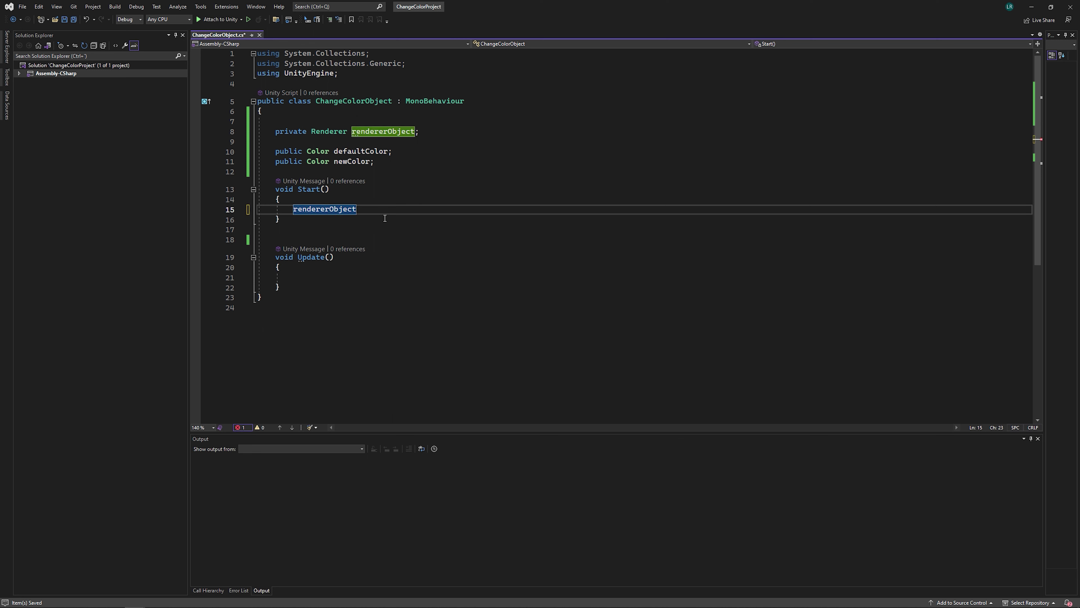
text(= getcom)
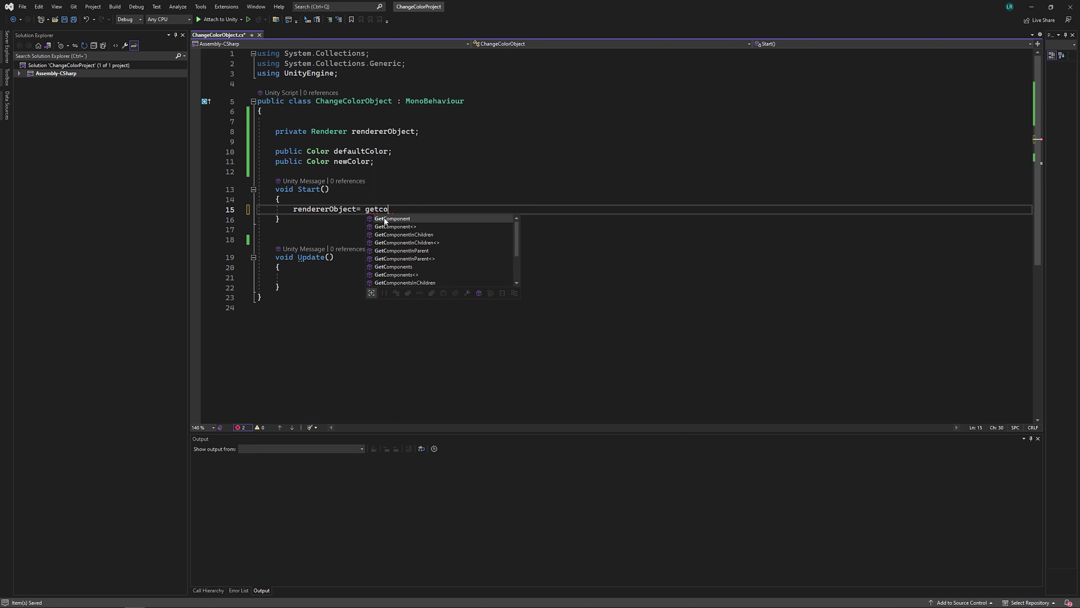
key(Tab)
text(();)
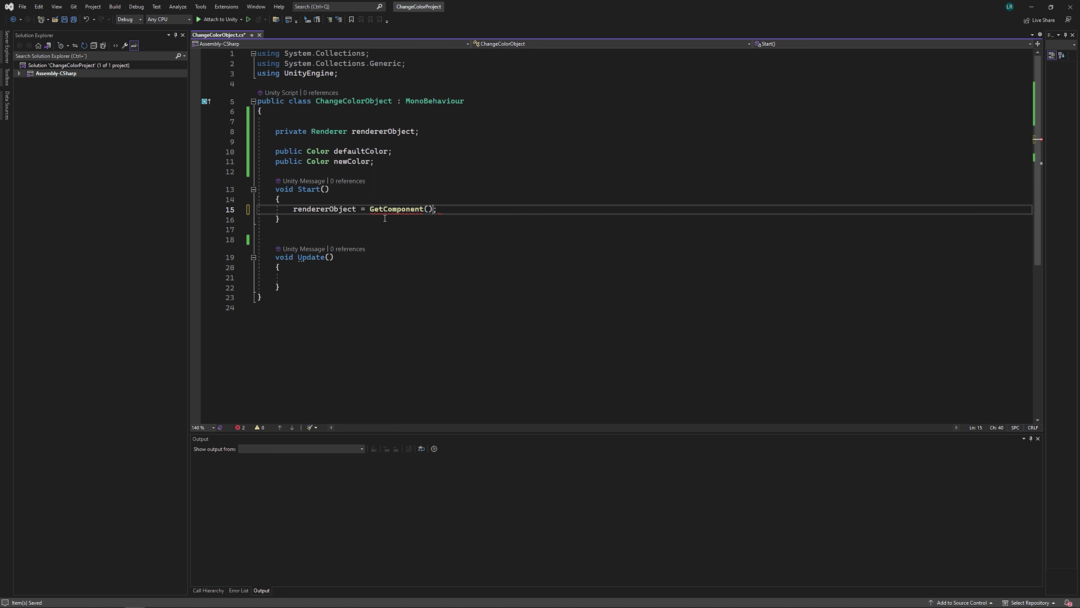
key(BackSpace)
text(<)
text(Renderer>)
text(())
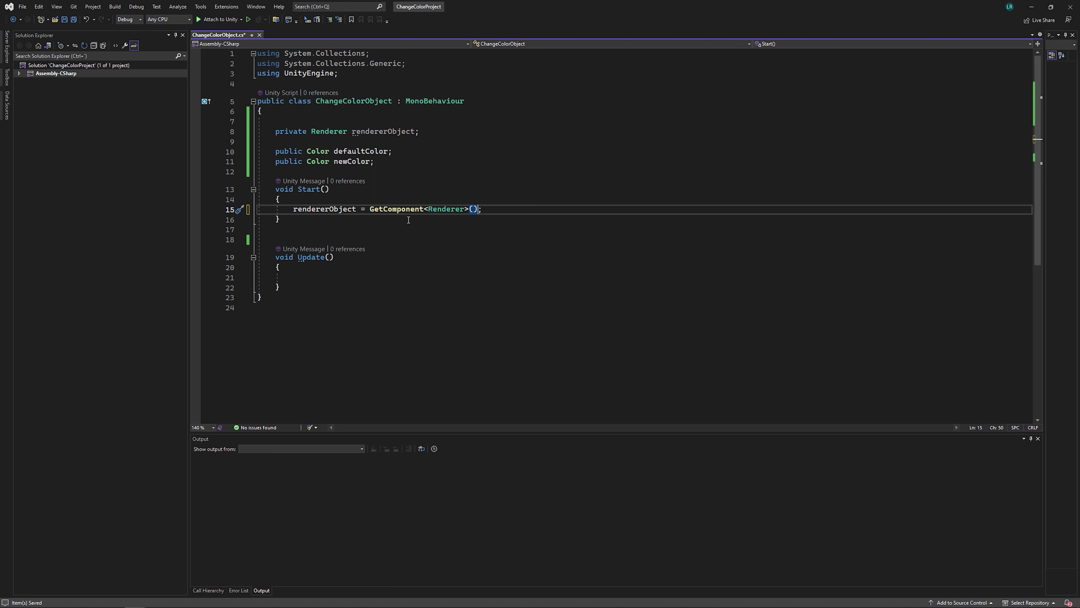
Highlight the GetComponent<Renderer>() call and the rendererObject and Renderer names for reference
click(369, 209)
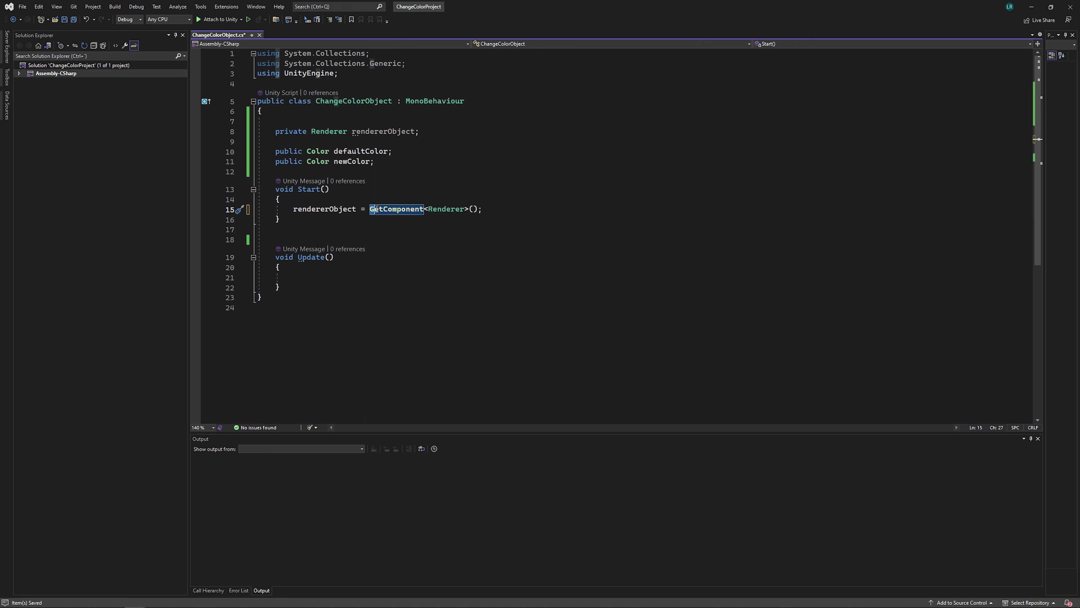
key(shift+Up)
drag(370, 209, 477, 208)
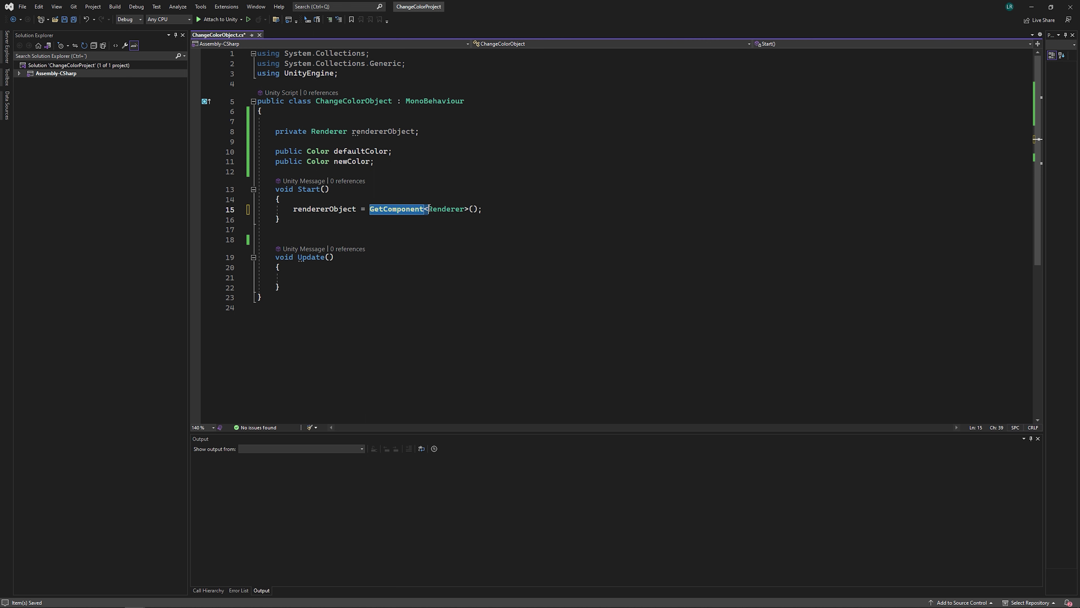
double_click(332, 209)
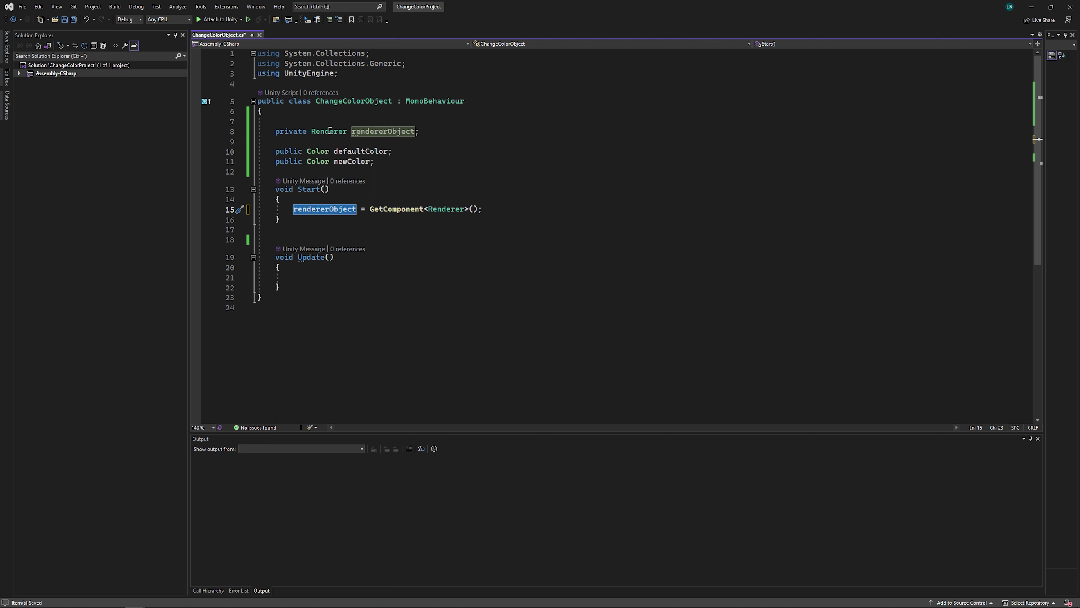
double_click(322, 132)
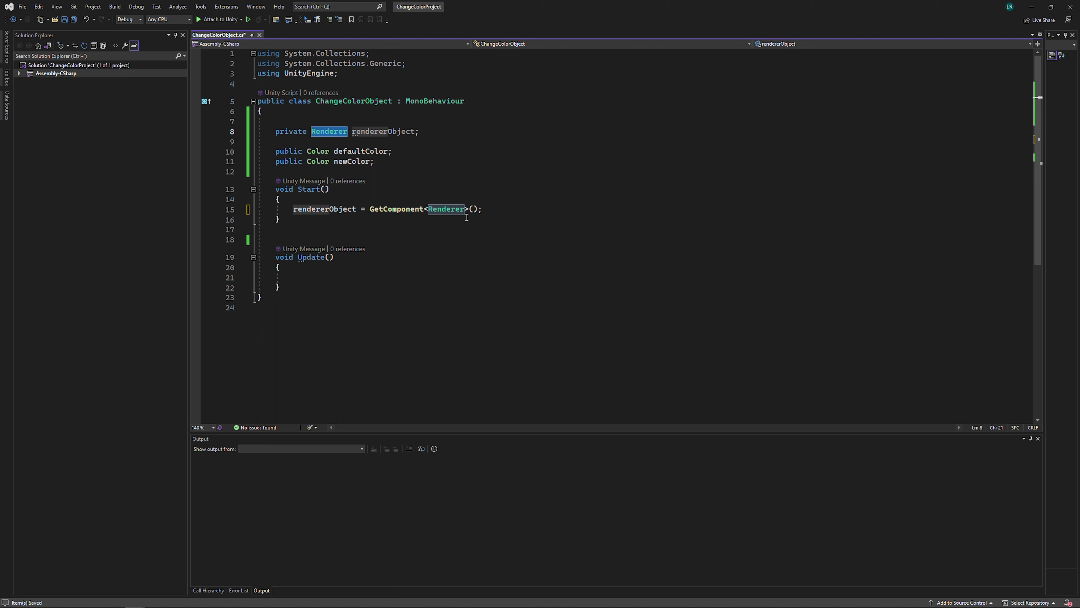
Add rendererObject.material.color = defaultColor; on a new line in Start()
click(465, 209)
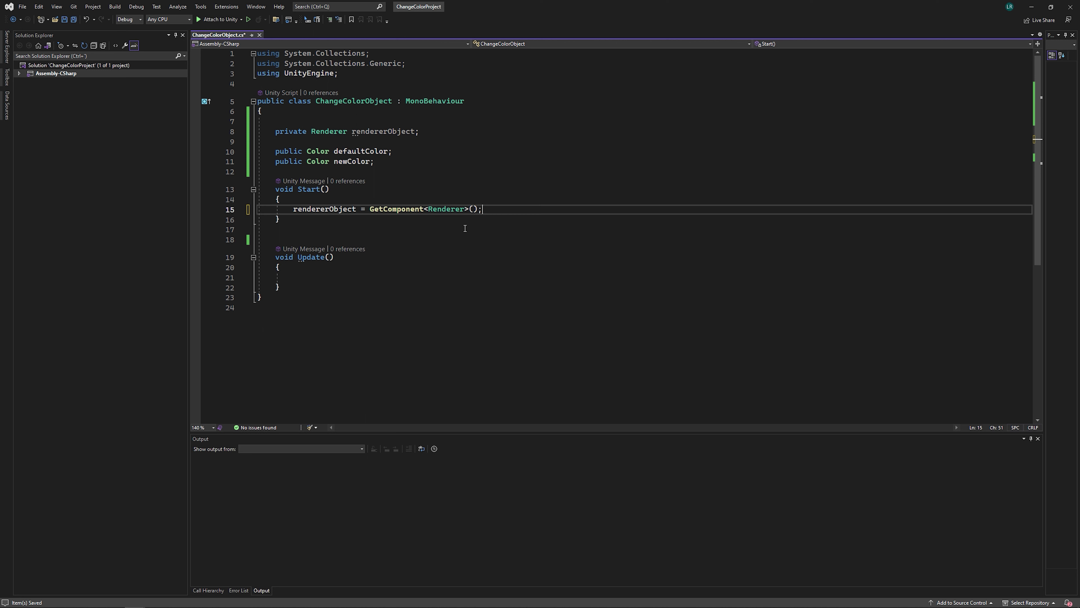
key(Return)
text(rend)
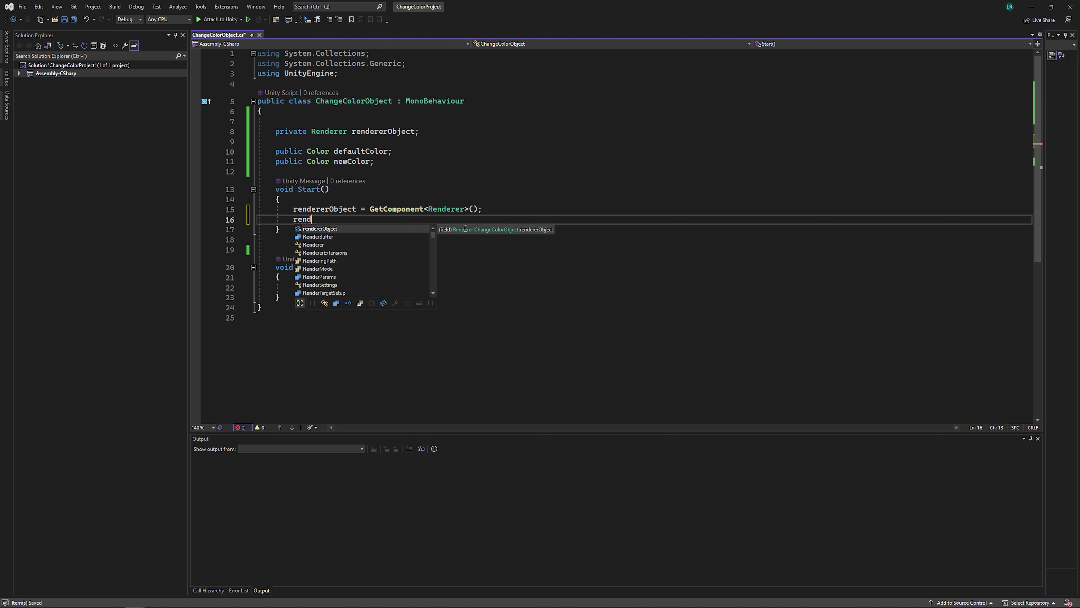
key(Tab)
text(.mat)
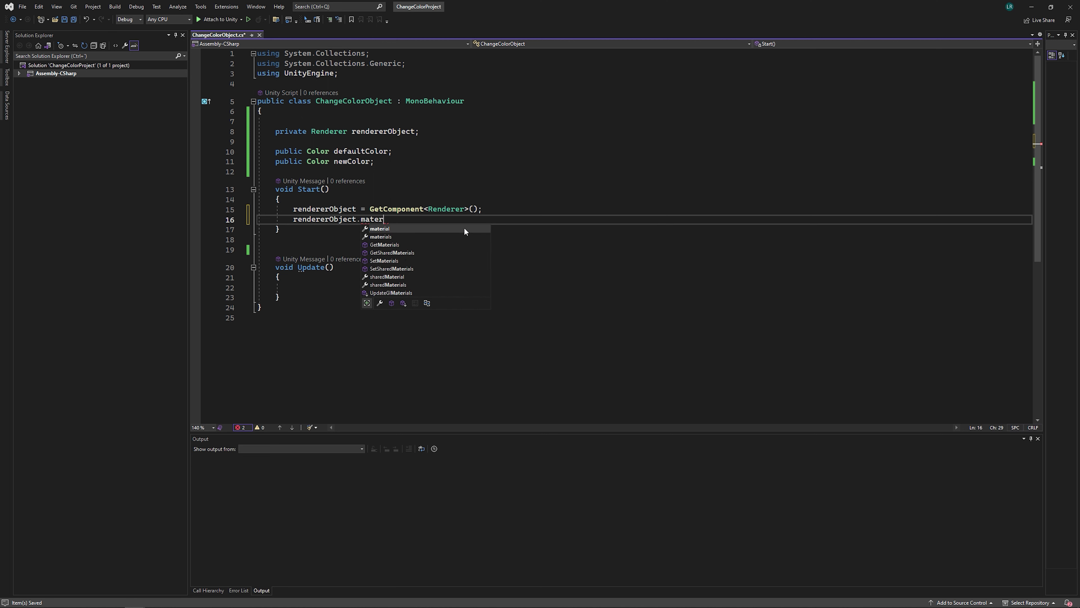
key(Tab)
text(.col)
key(Tab)
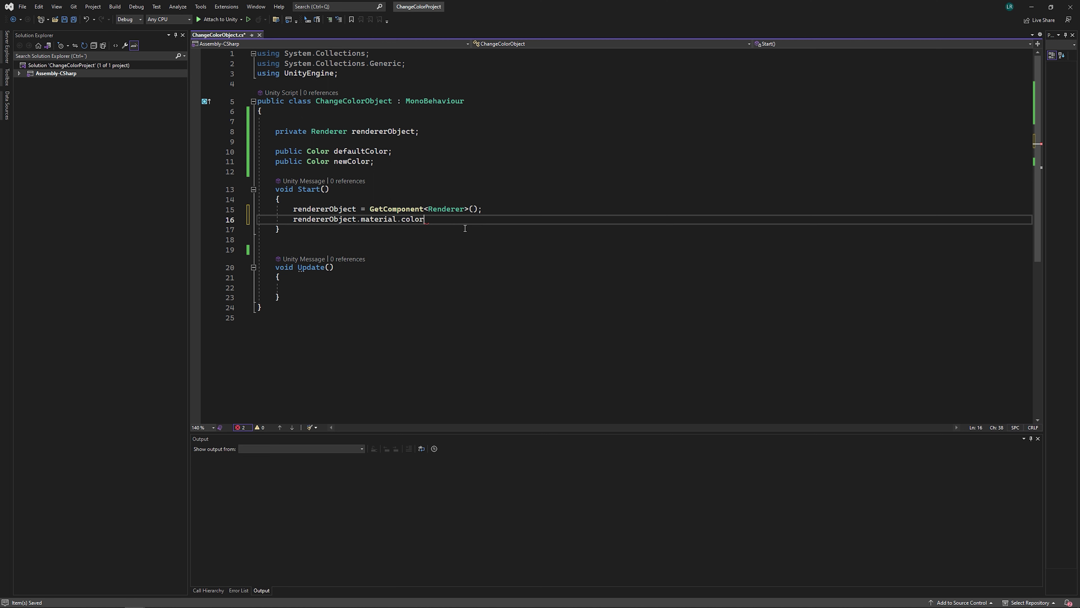
text( = )
text(d)
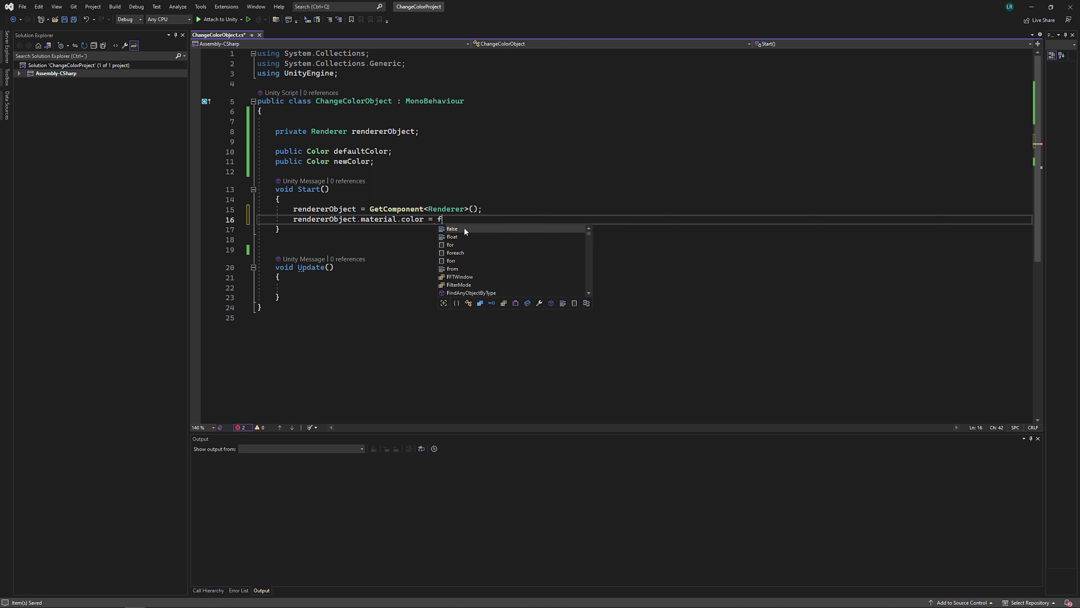
text(e)
text(fault)
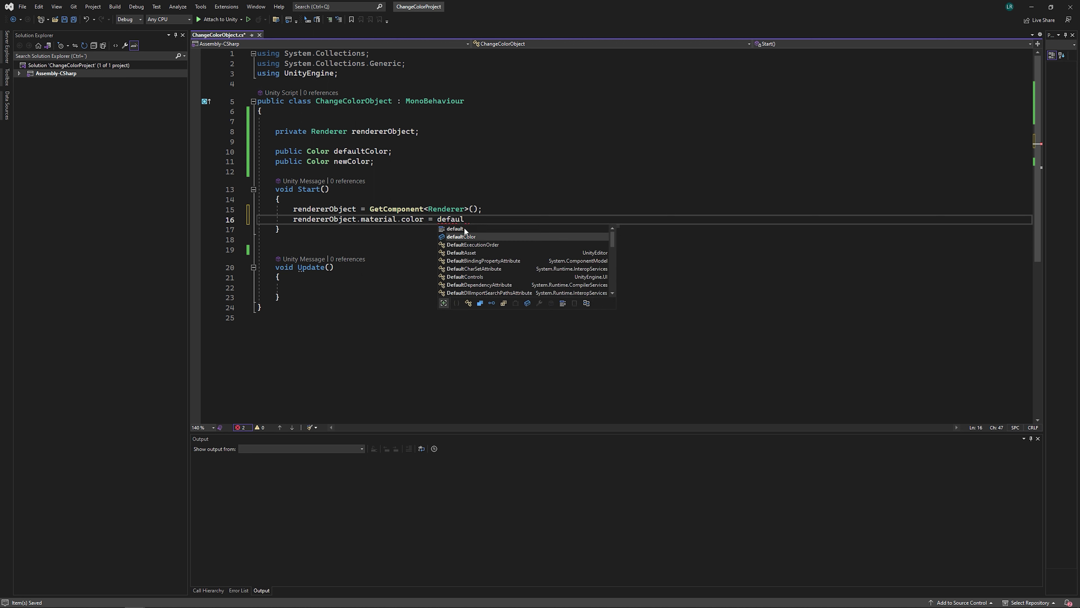
key(Tab)
text(;)
Insert blank lines above the colour assignment and after the defaultColor field, then save
key(ctrl+Return)
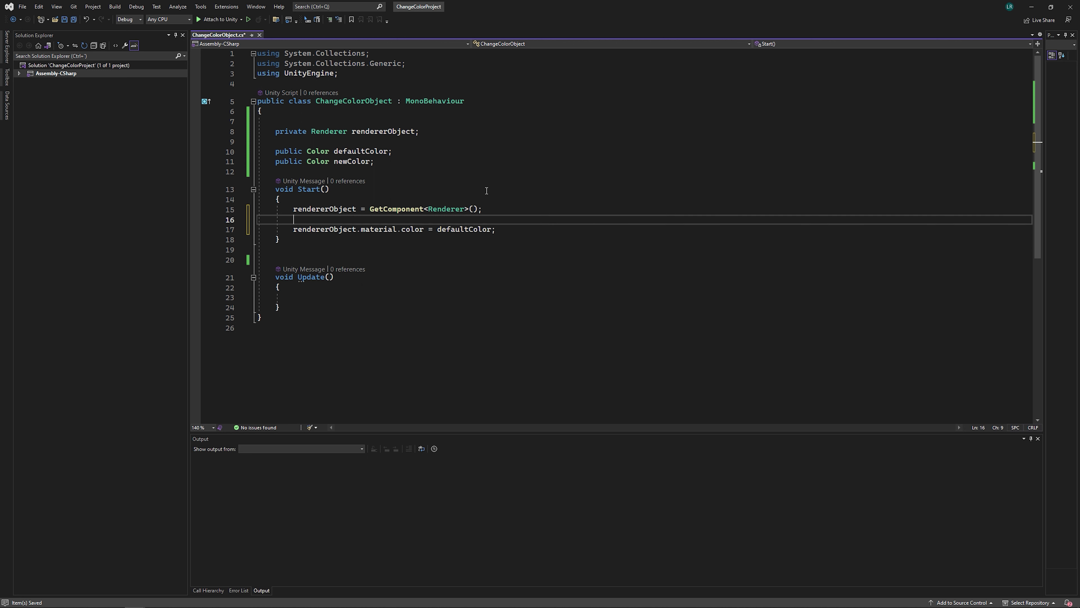
click(380, 151)
key(Return)
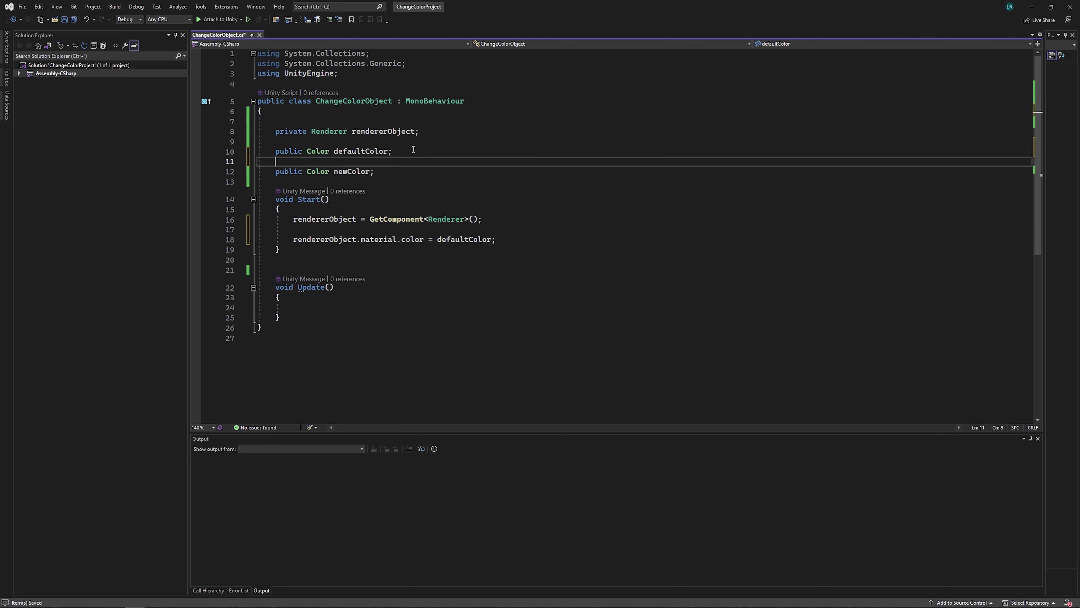
key(ctrl+s)
Highlight rendererObject and the colour assignment statement to review them
double_click(307, 219)
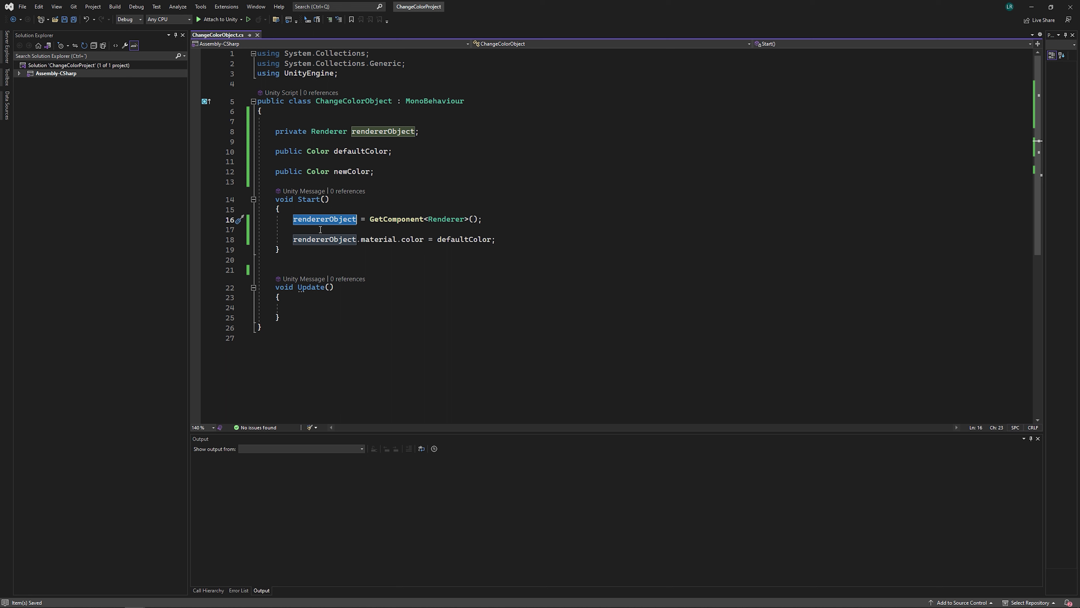
drag(289, 239, 420, 238)
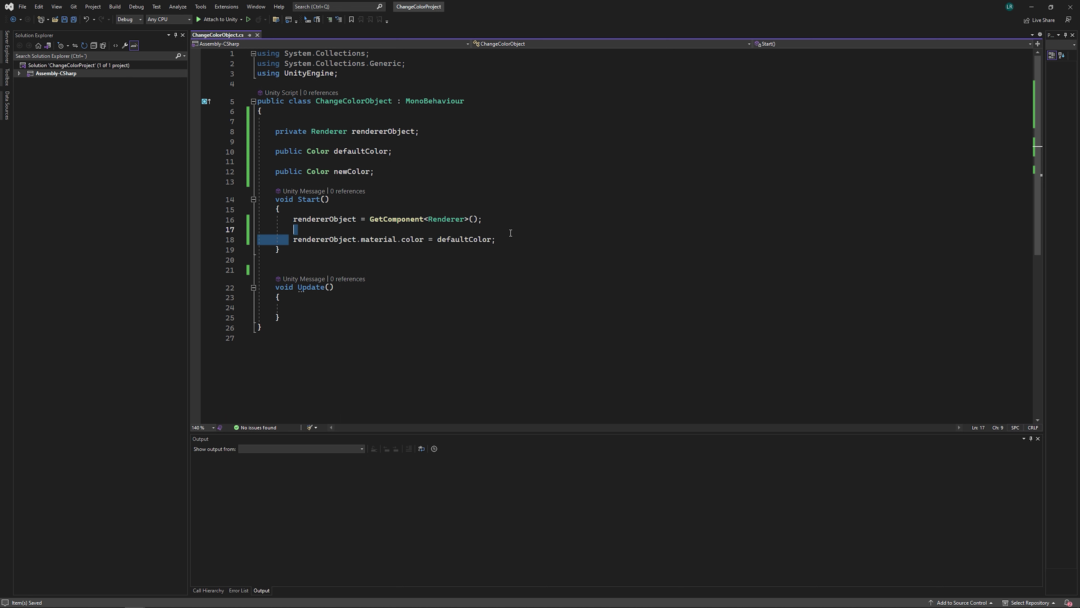
drag(419, 238, 512, 238)
click(467, 240)
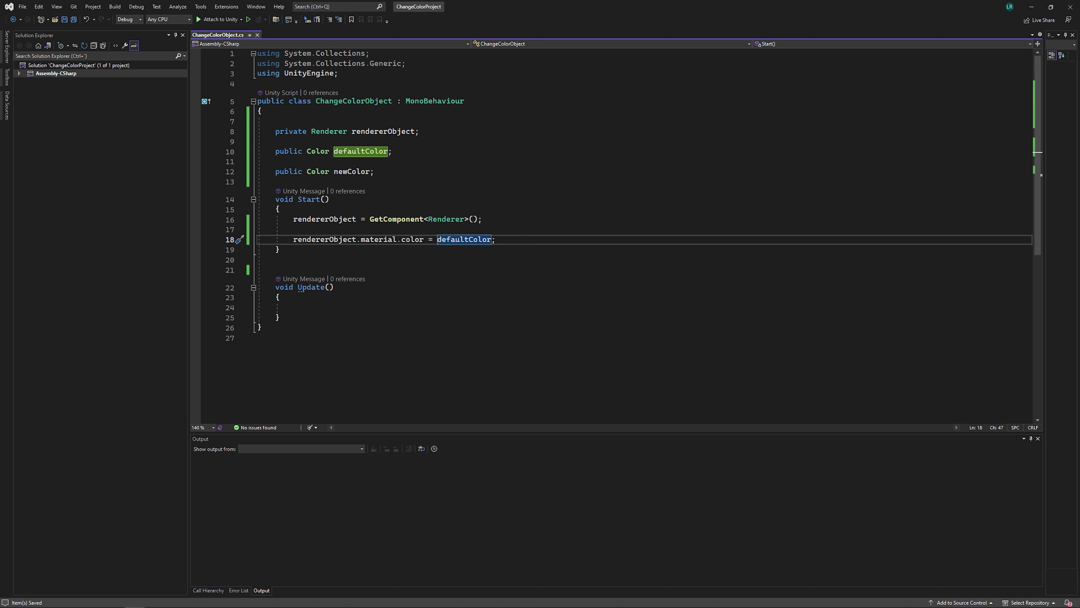
click(312, 308)
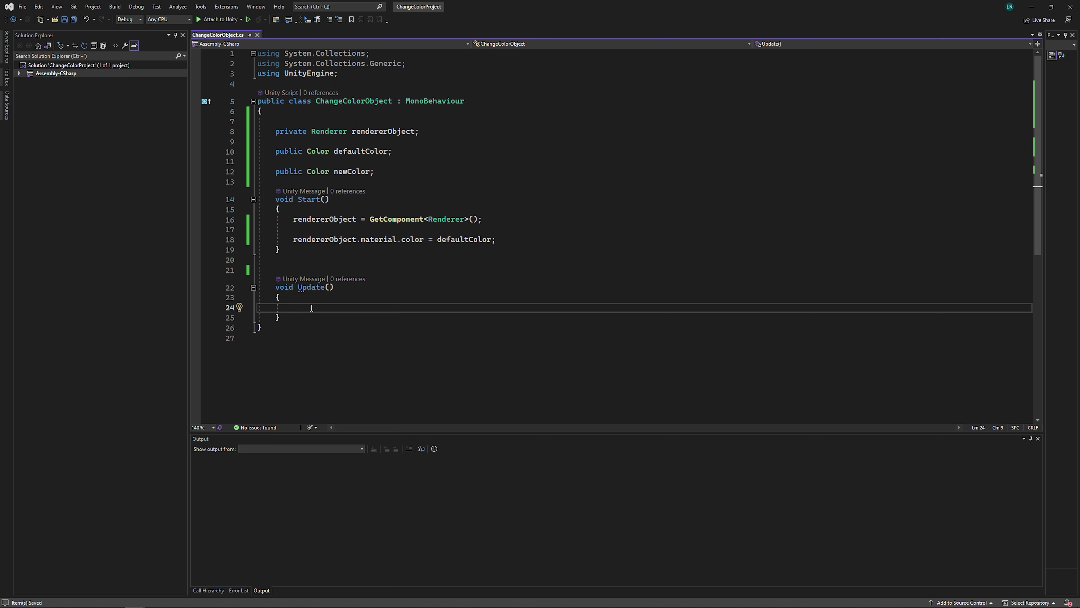
Insert an if snippet in Update() with condition starting Input.GetKeyDown(KeyCode
text(if)
key(Tab)
key(Tab)
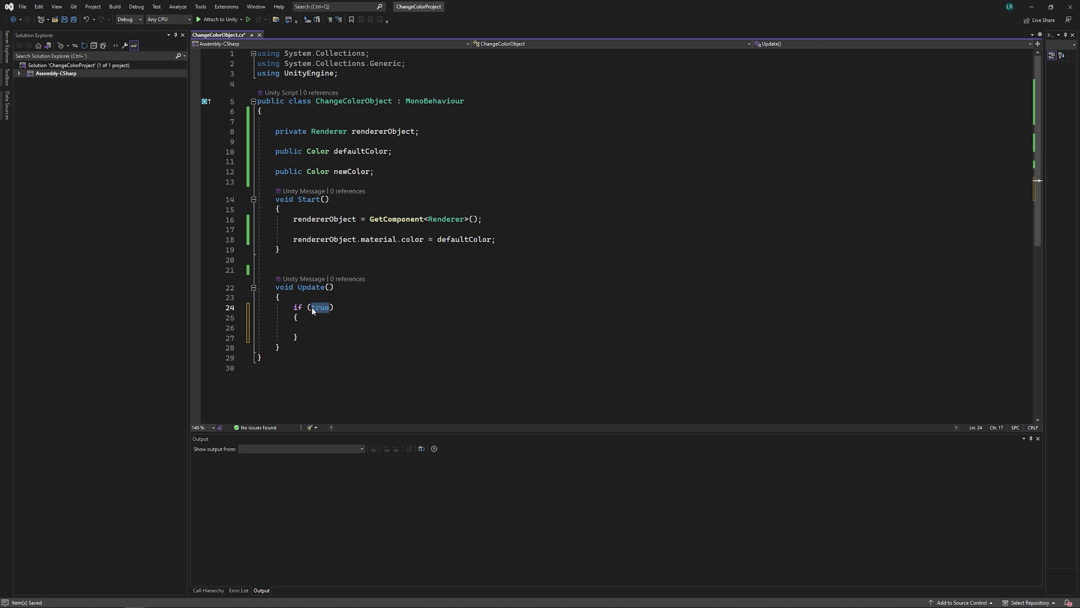
text(I)
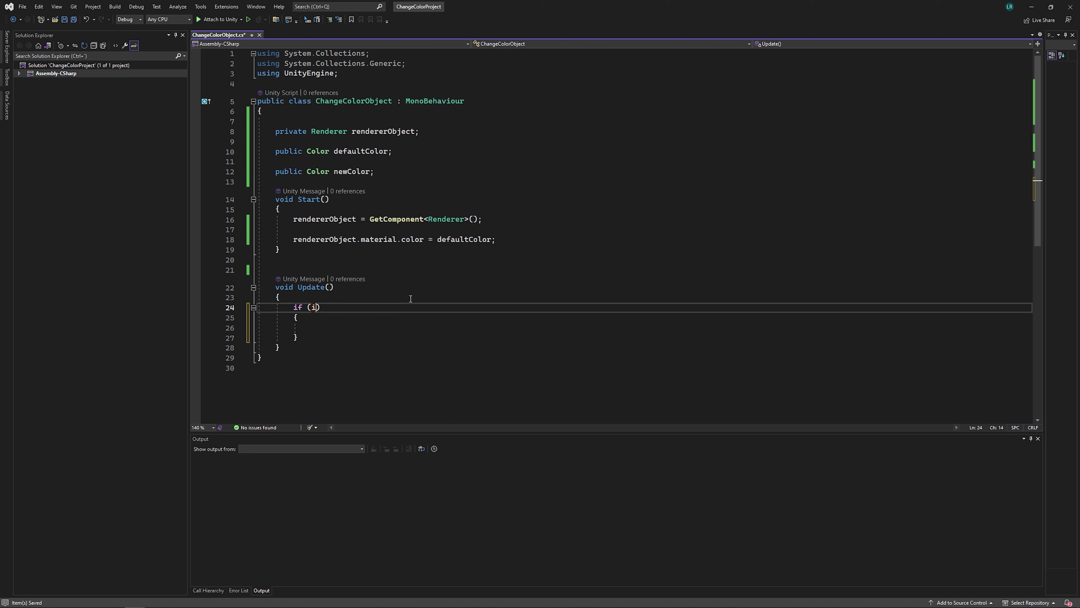
text(nput.getK)
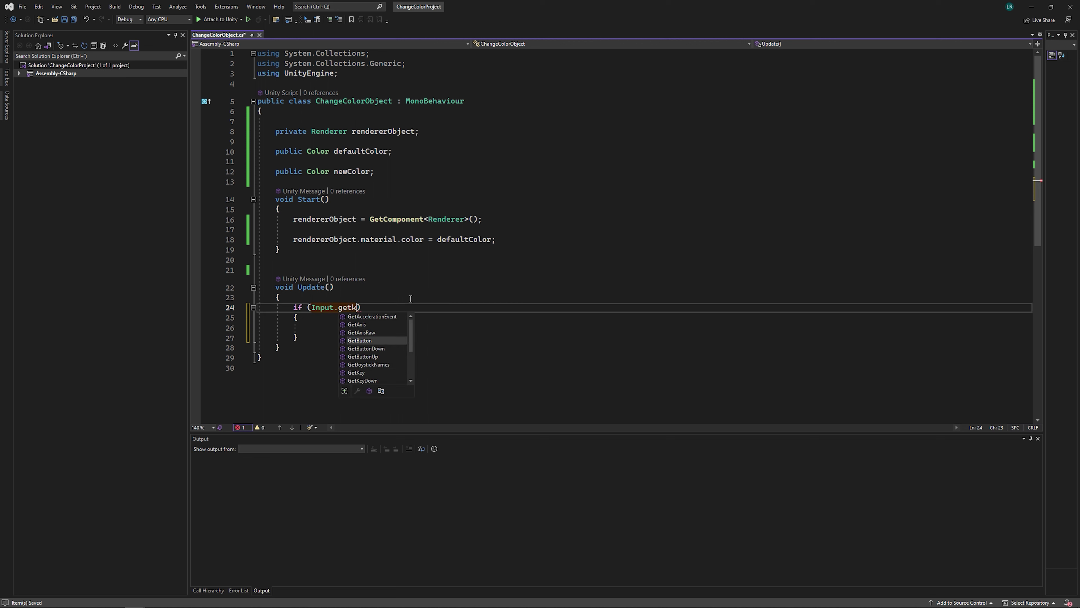
text(eyD)
key(Tab)
text(()
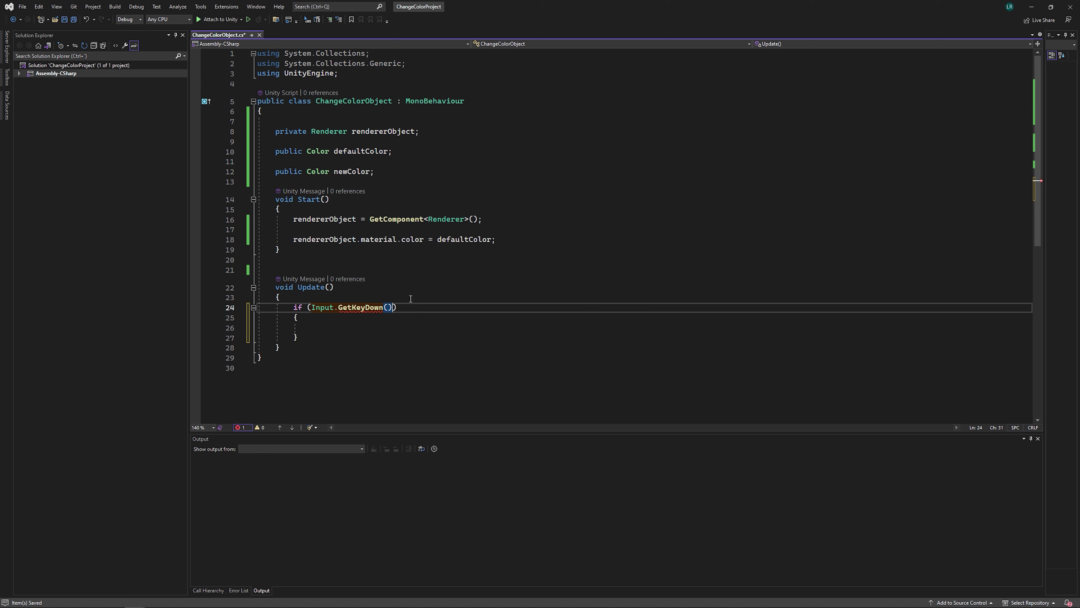
text(kyec)
key(BackSpace)
key(BackSpace)
key(BackSpace)
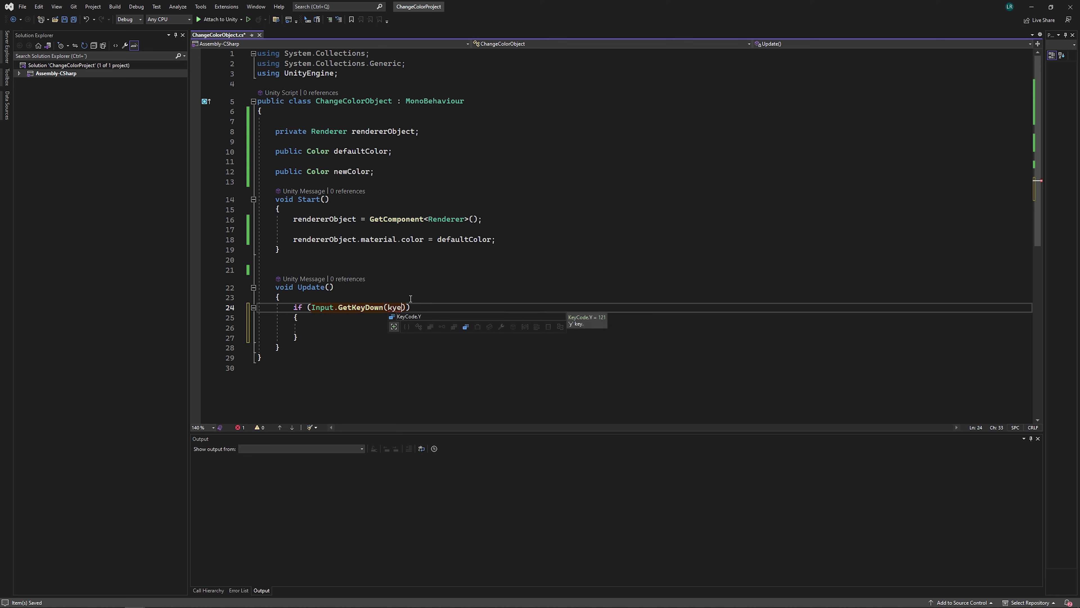
text(eyc)
key(Tab)
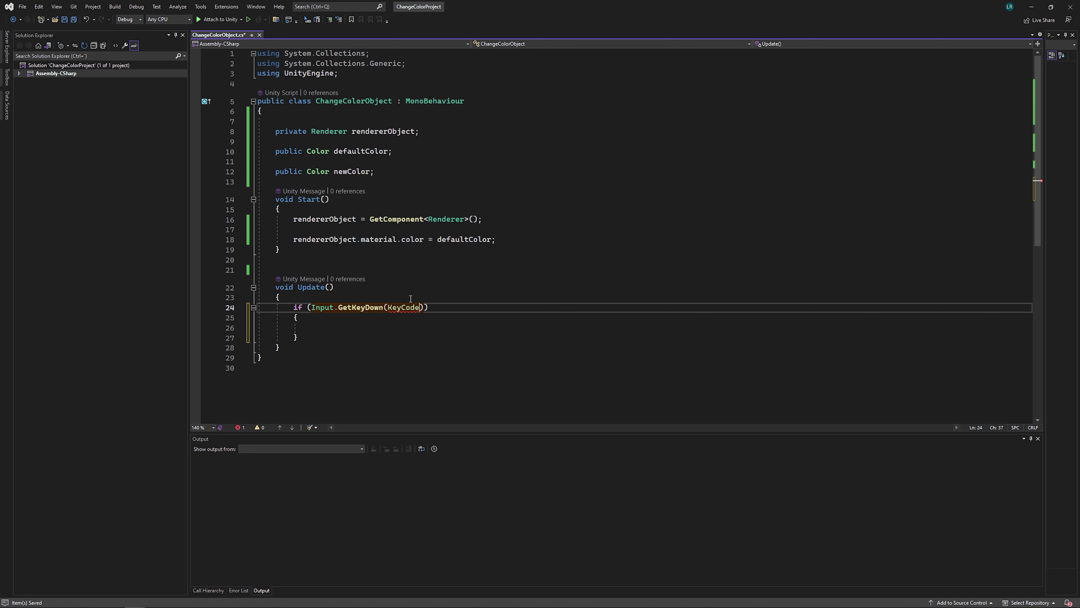
Complete the condition as Input.GetKeyDown(KeyCode.C)
text(.)
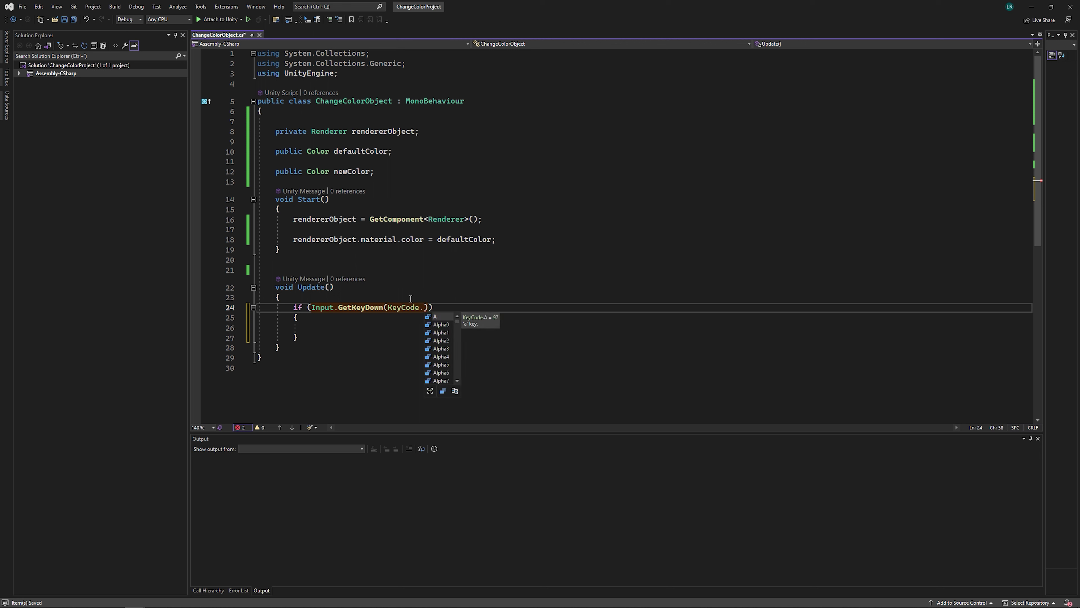
scroll(439, 357, down, 15)
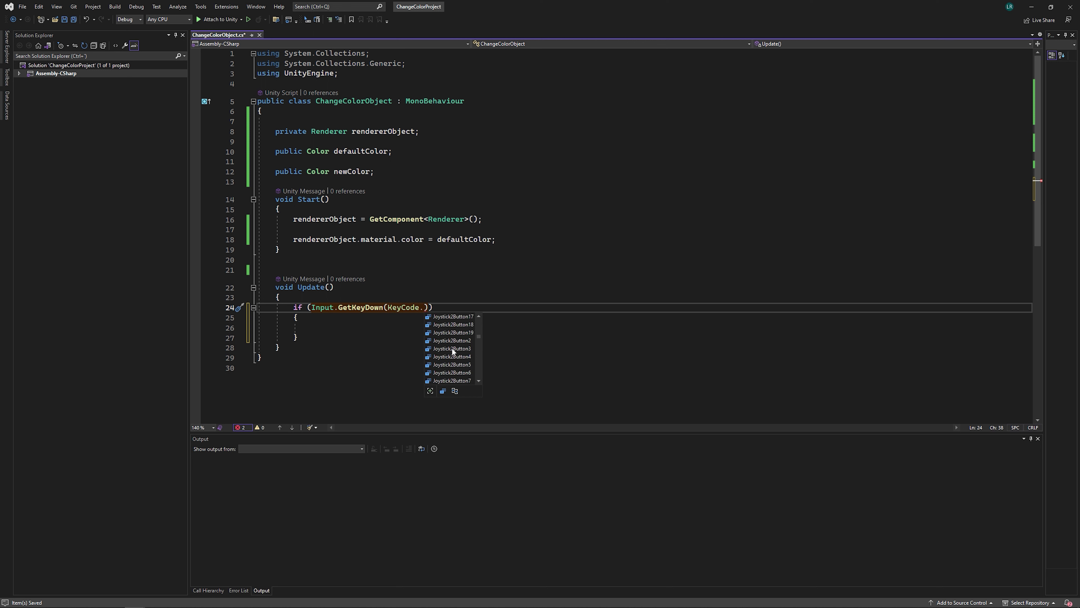
scroll(452, 346, down, 9)
scroll(452, 342, down, 9)
scroll(454, 334, down, 6)
scroll(453, 333, down, 7)
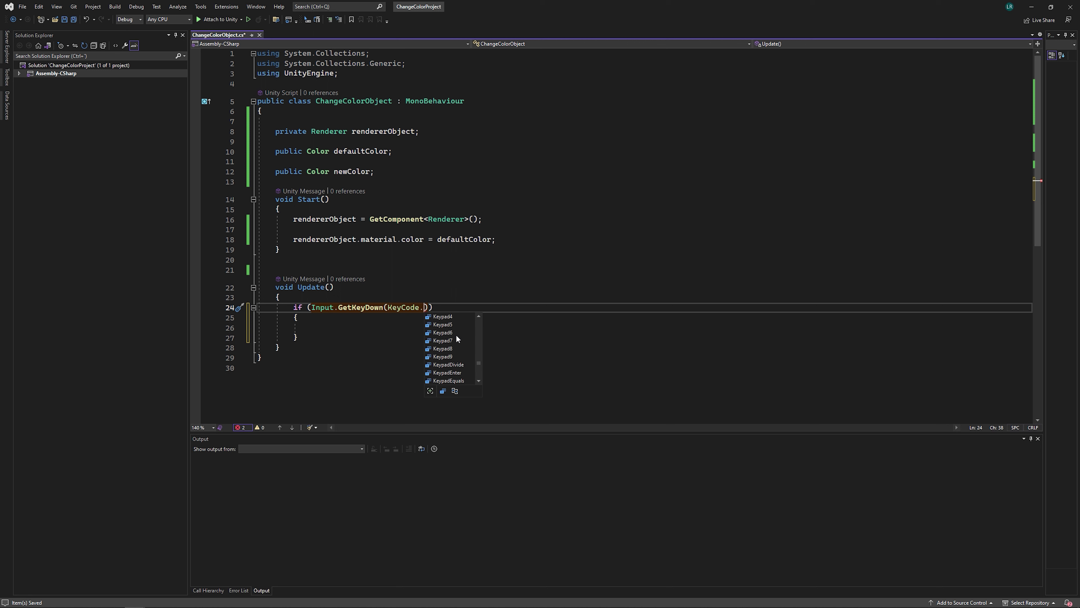
text(C)))
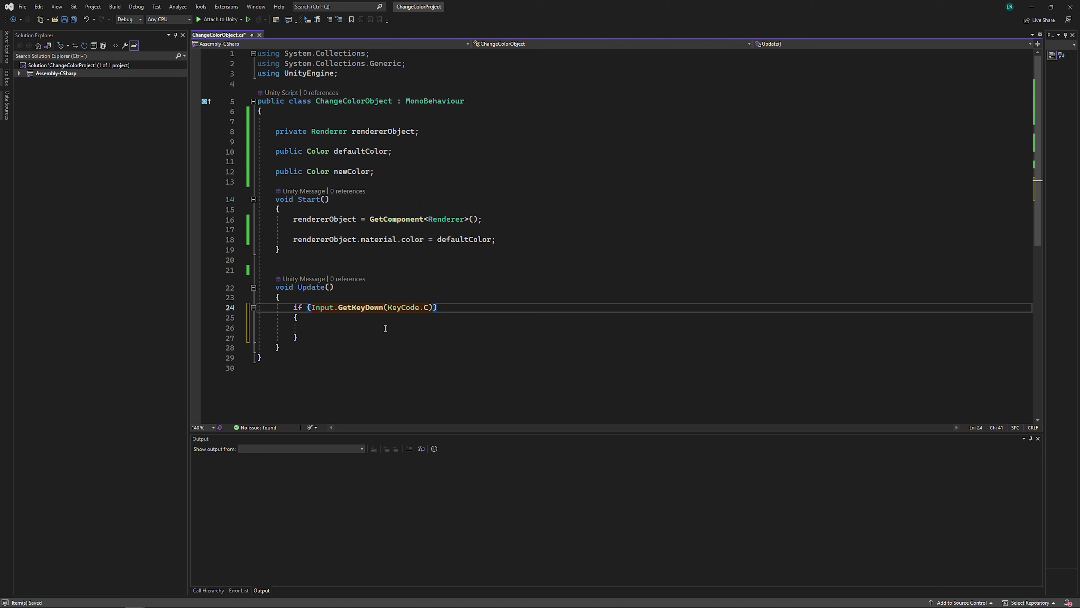
scroll(337, 283, down, 2)
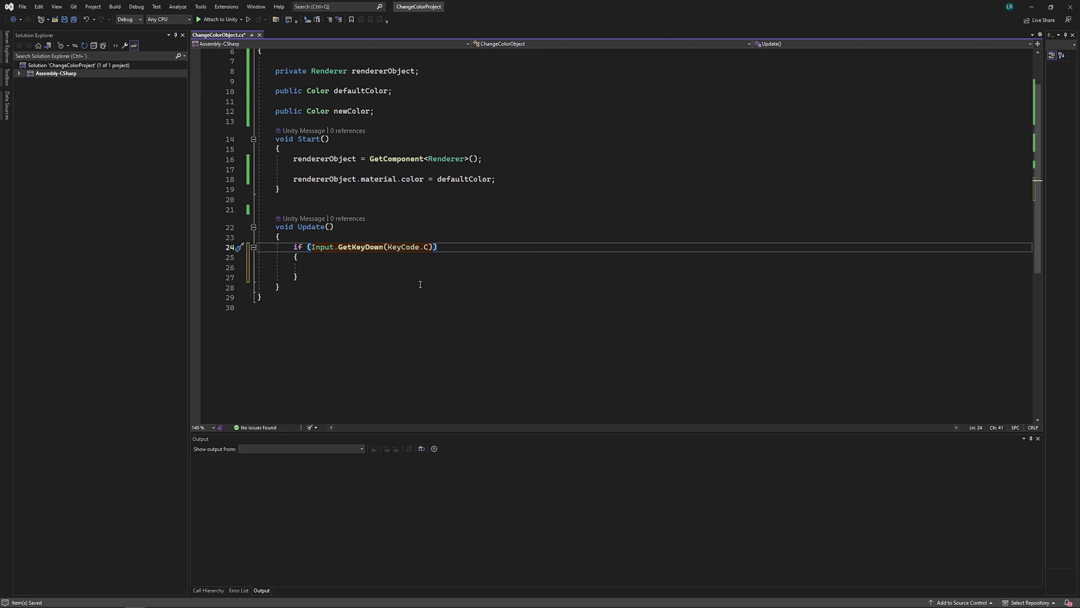
click(364, 267)
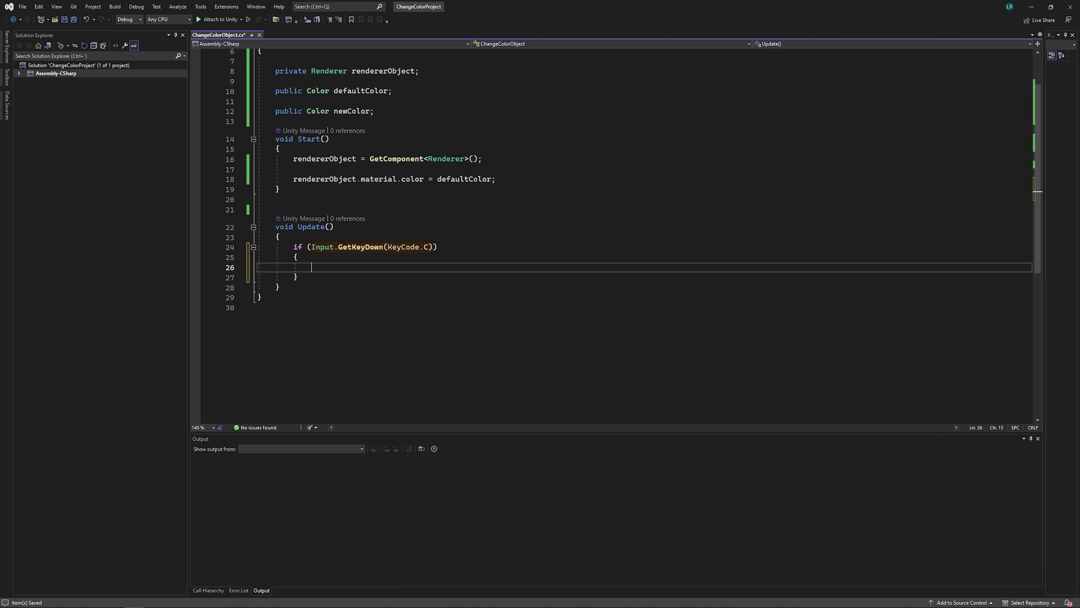
Declare a public bool colorChanged field below newColor and save
scroll(475, 305, up, 2)
click(392, 172)
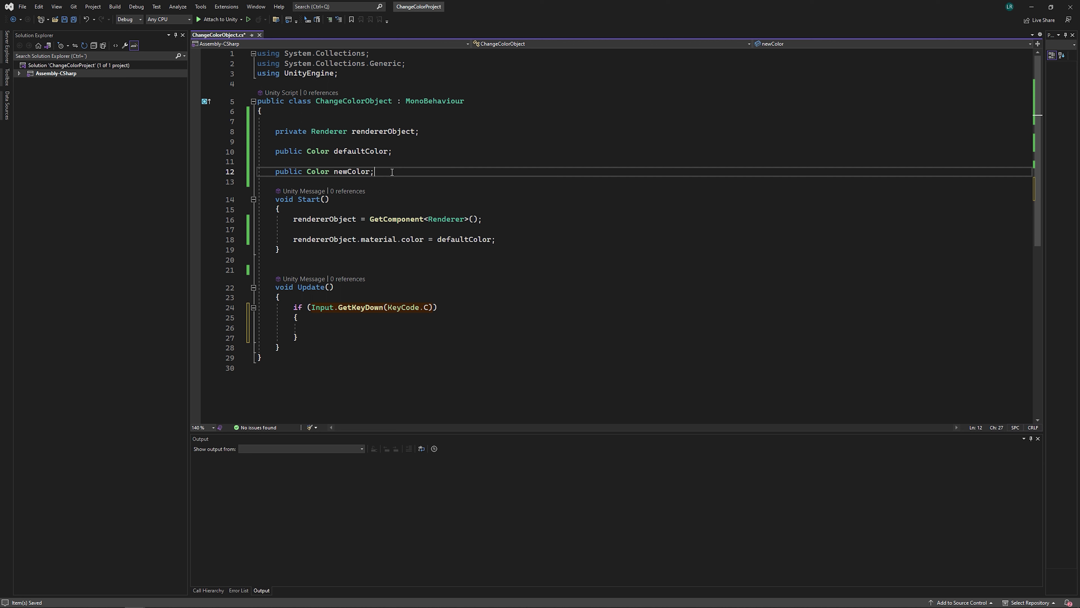
key(Return)
key(Return)
text(public )
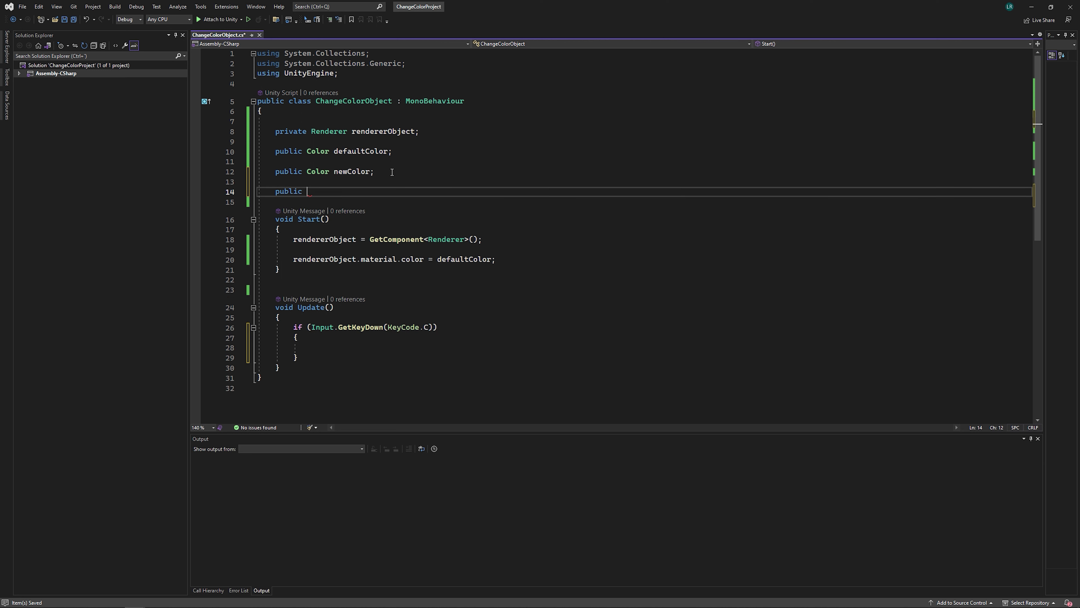
text(bool )
text(colorChang)
text(ed;)
key(ctrl+s)
double_click(315, 192)
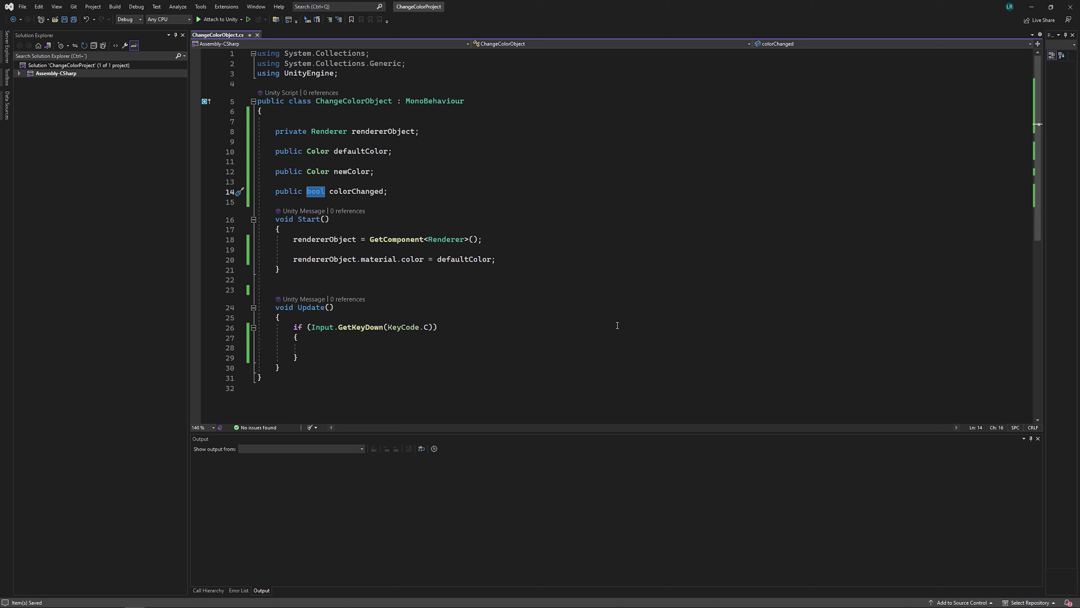
Insert a nested if snippet inside the C-key block
scroll(515, 262, down, 3)
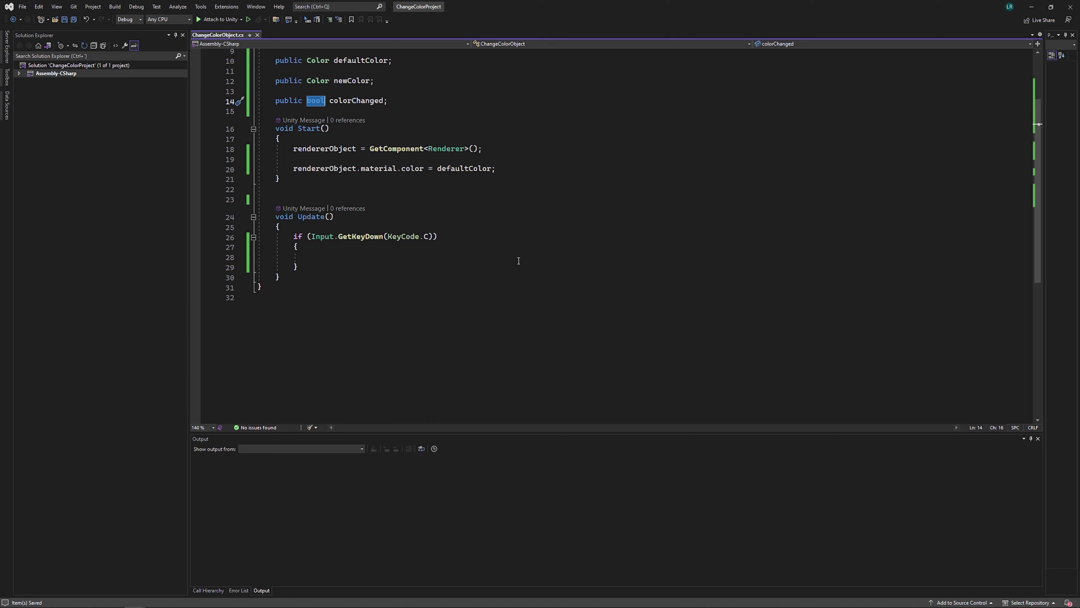
click(344, 259)
text(if)
key(Tab)
key(Tab)
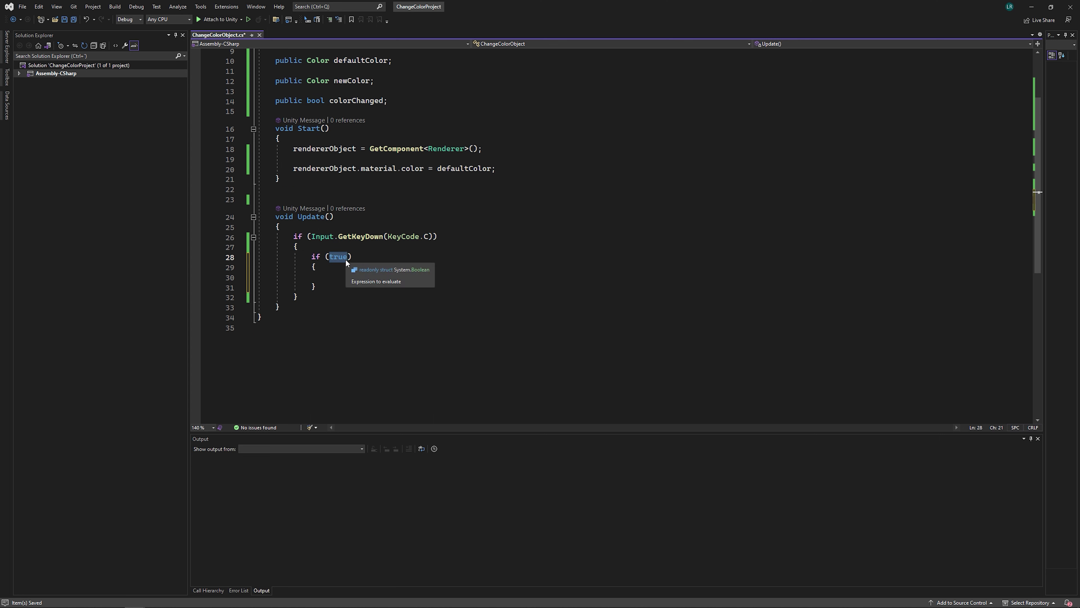
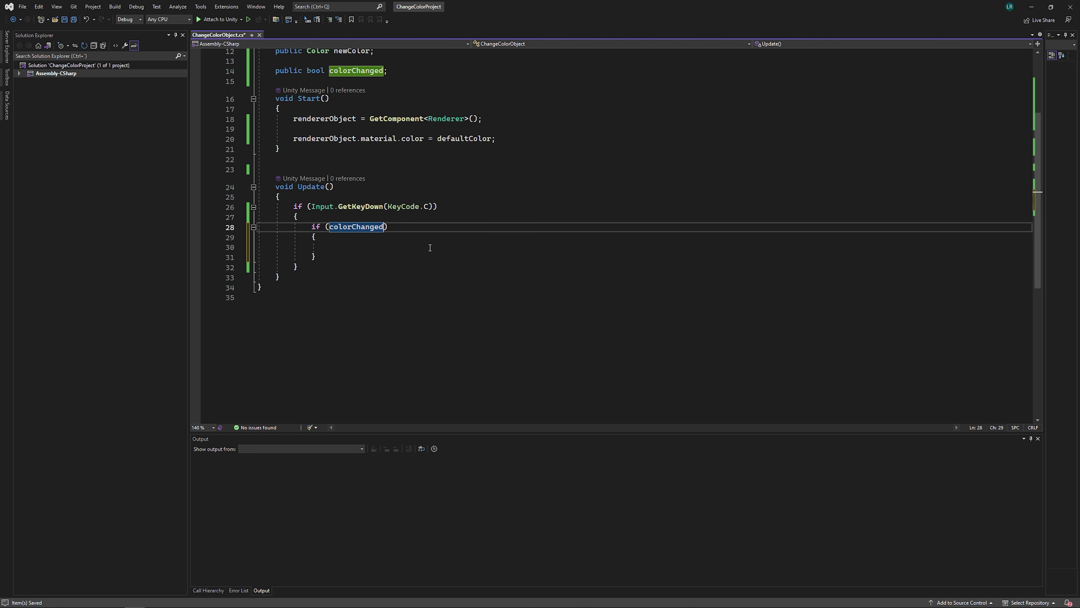
Initialize the colorChanged field to '= false' on line 14 and save ChangeColorObject.cs
click(354, 248)
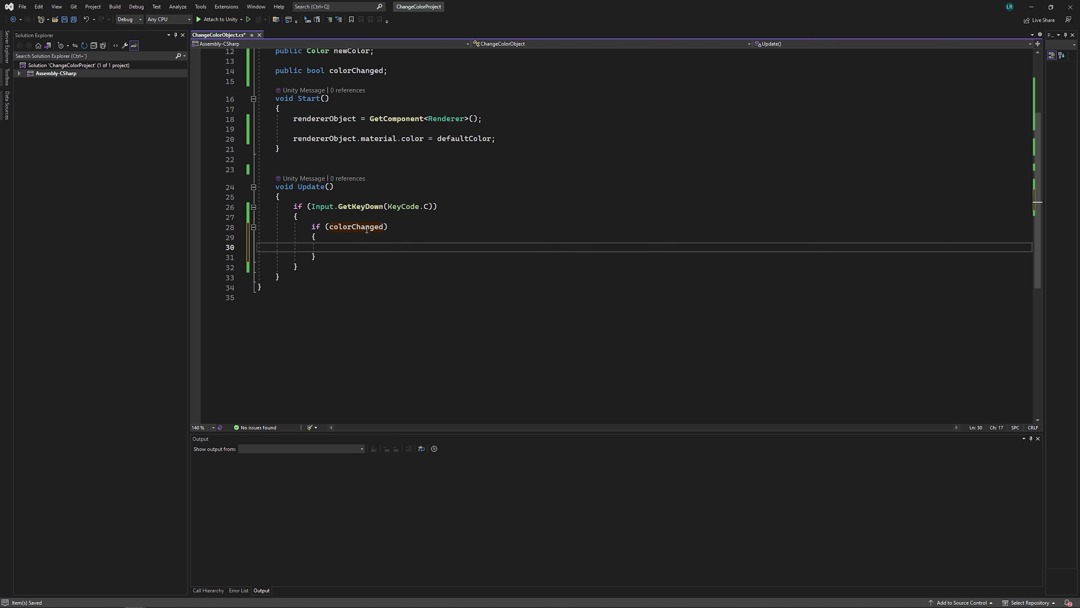
scroll(367, 229, up, 4)
double_click(358, 192)
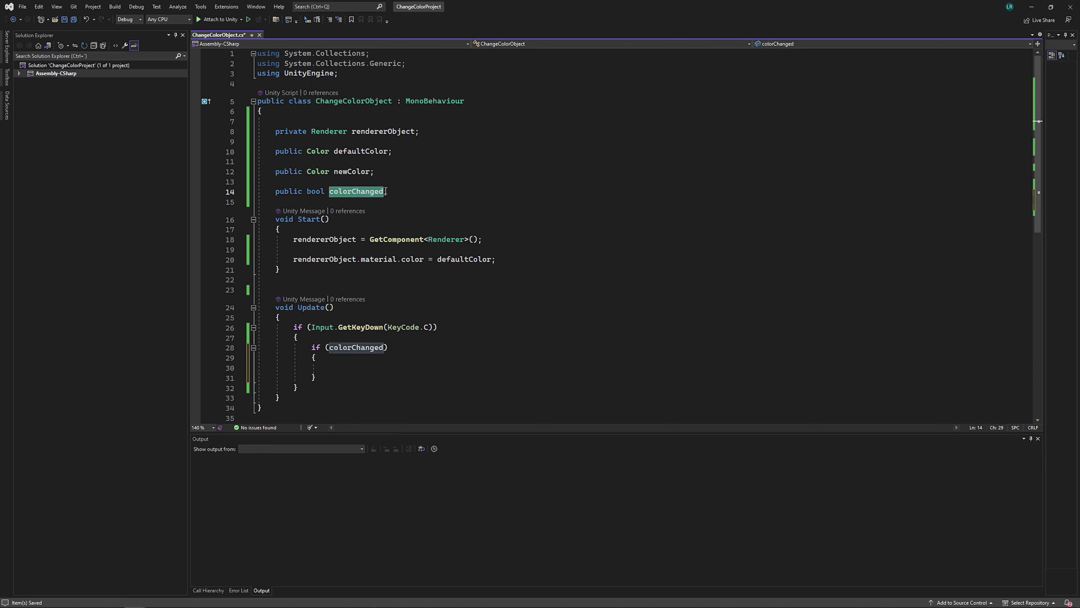
text(= false)
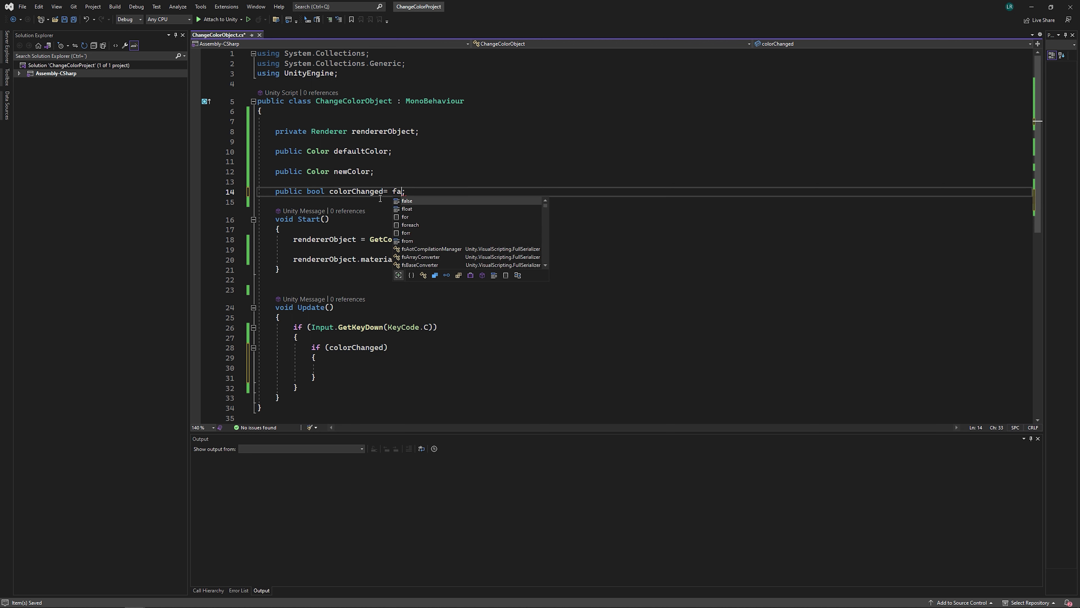
key(Escape)
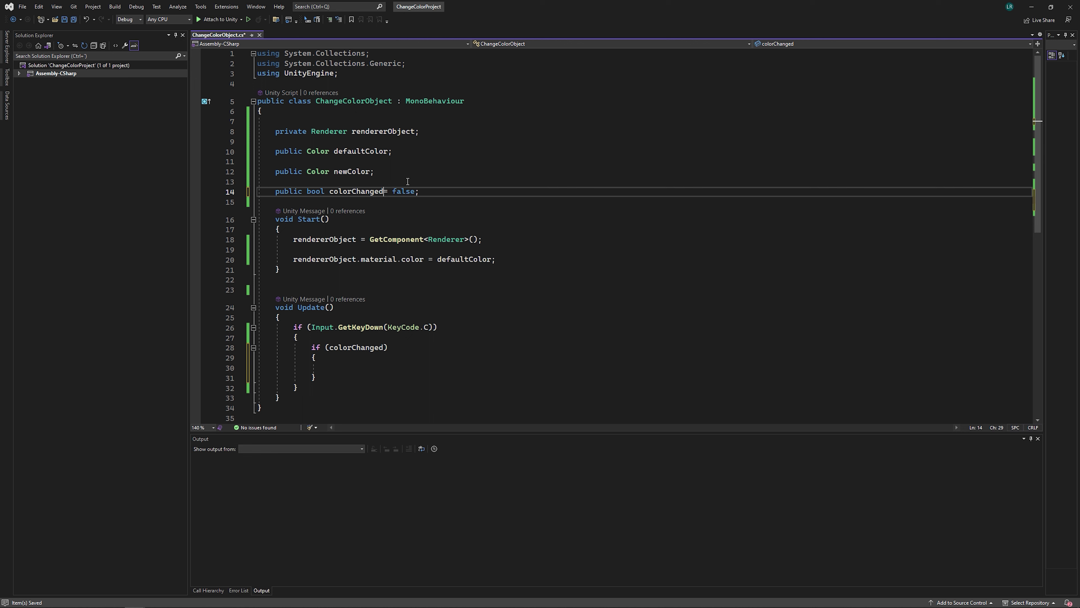
click(431, 186)
key(ctrl+s)
key(Up)
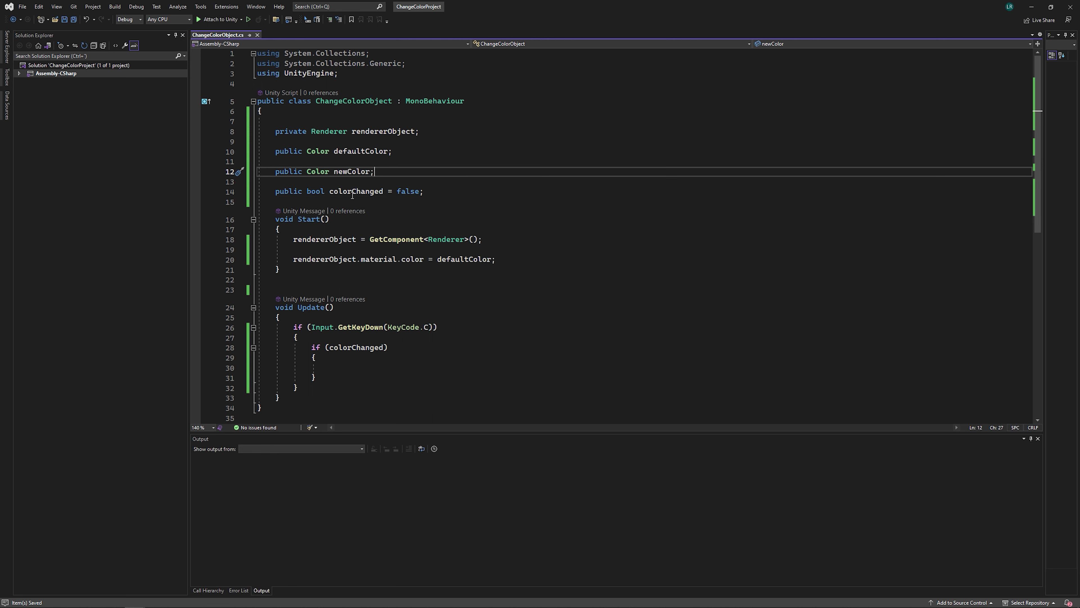
scroll(447, 274, down, 4)
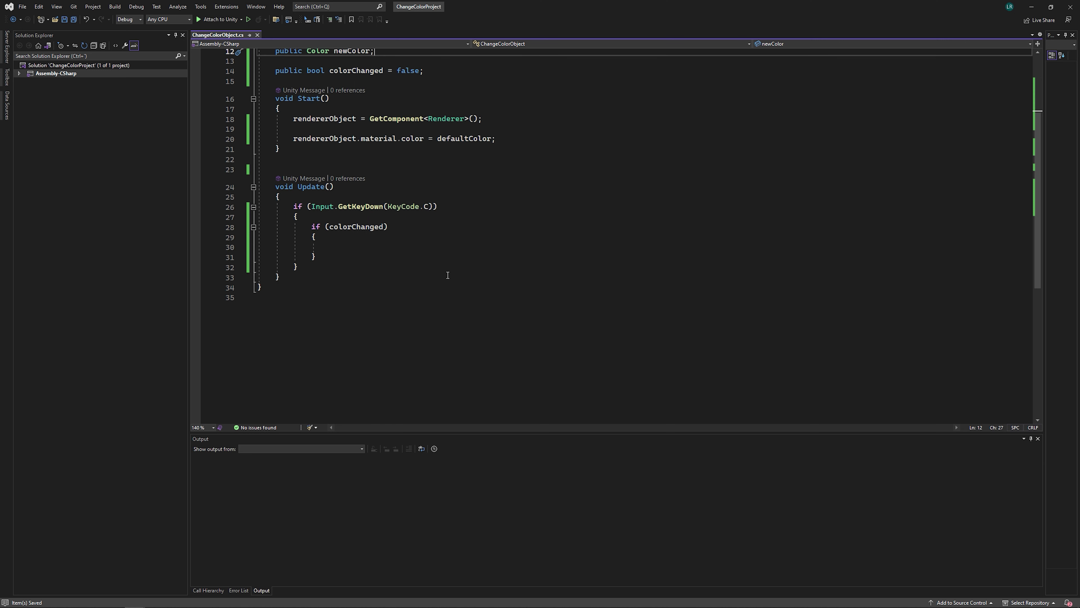
click(341, 243)
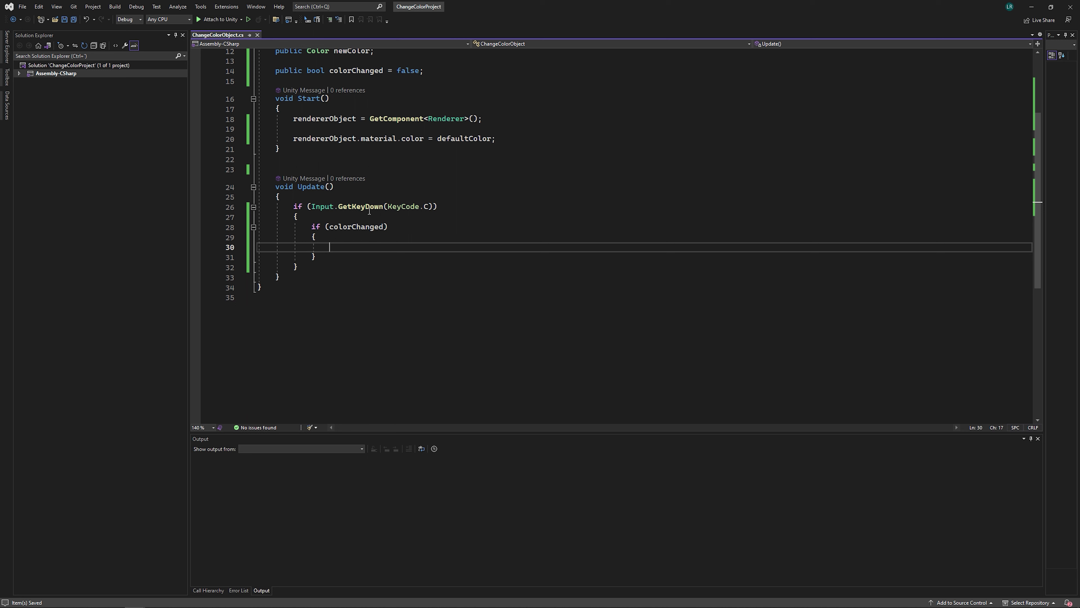
Declare public void ChangeColorMethod() below Update with its opening and closing braces
click(287, 277)
key(Return)
key(Return)
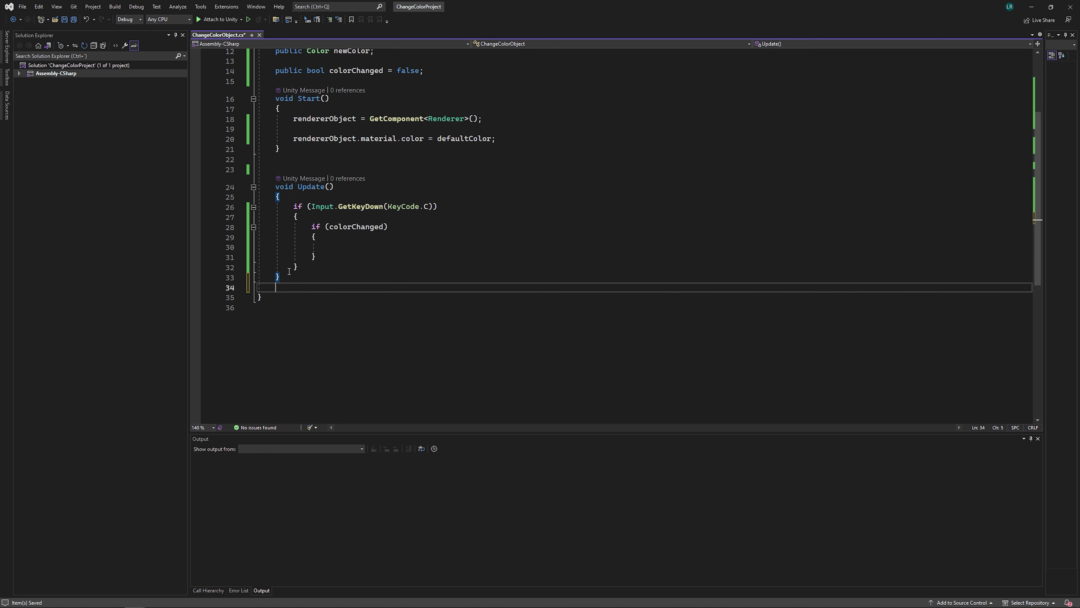
text(pub)
key(Tab)
text(vo)
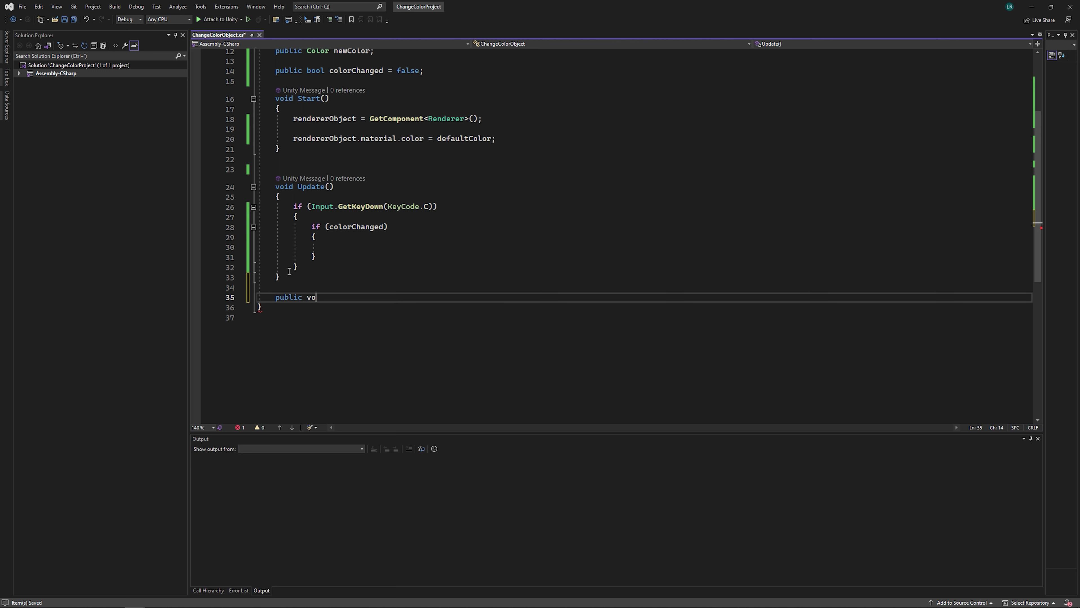
text(id )
text(Chan)
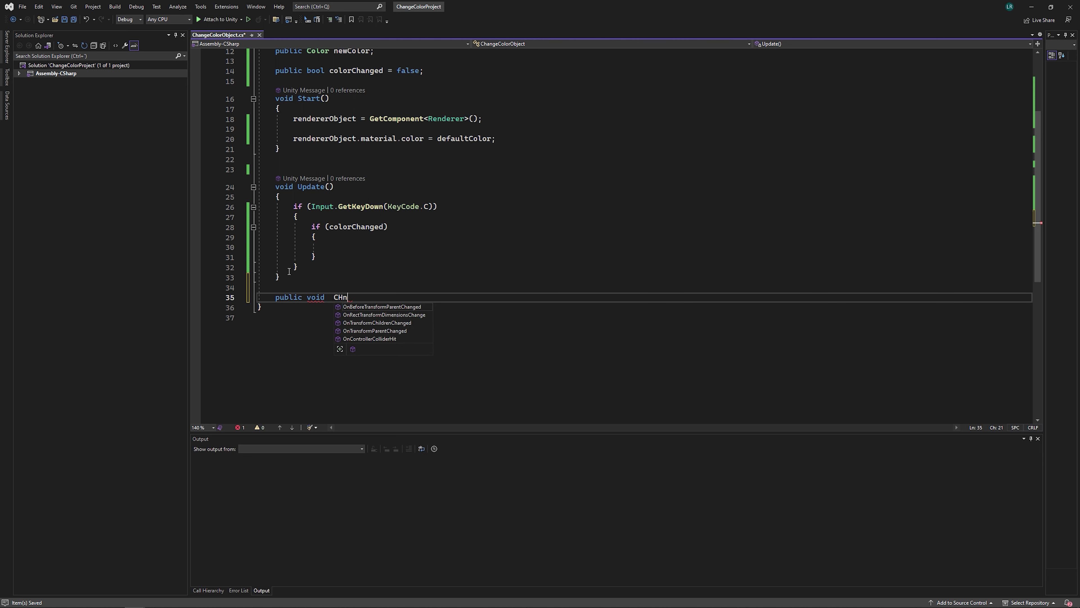
key(BackSpace)
key(BackSpace)
key(BackSpace)
text(Ch)
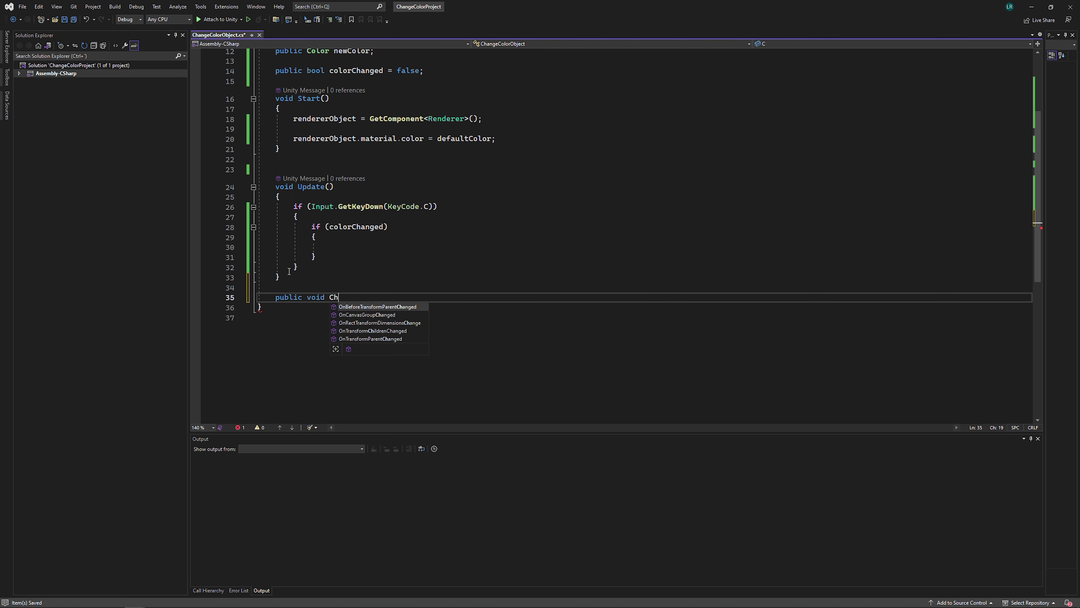
text(angeColorM)
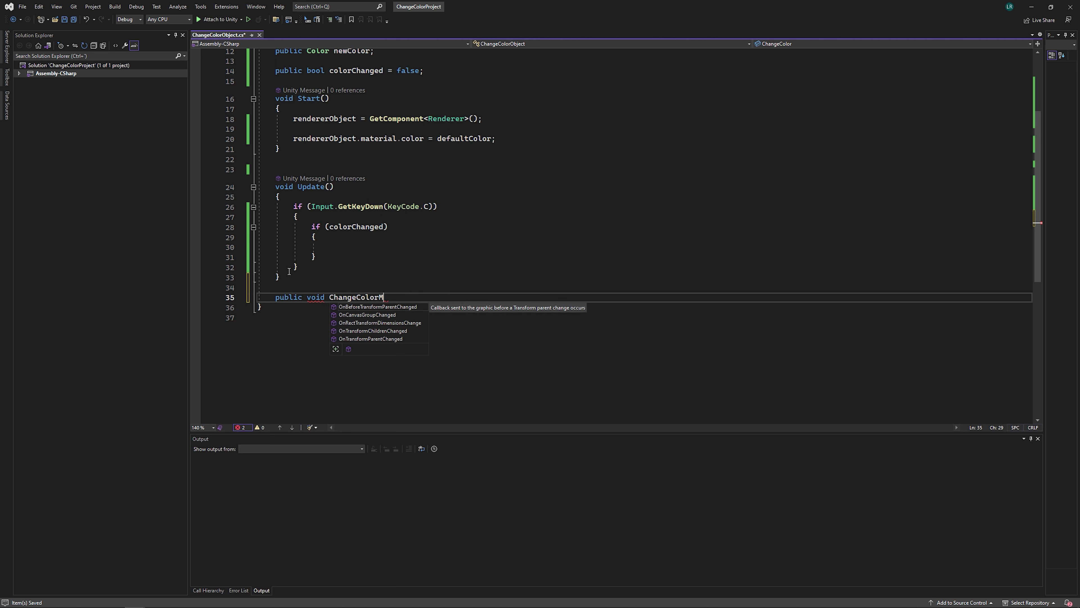
text(ethod())
key(Return)
text({)
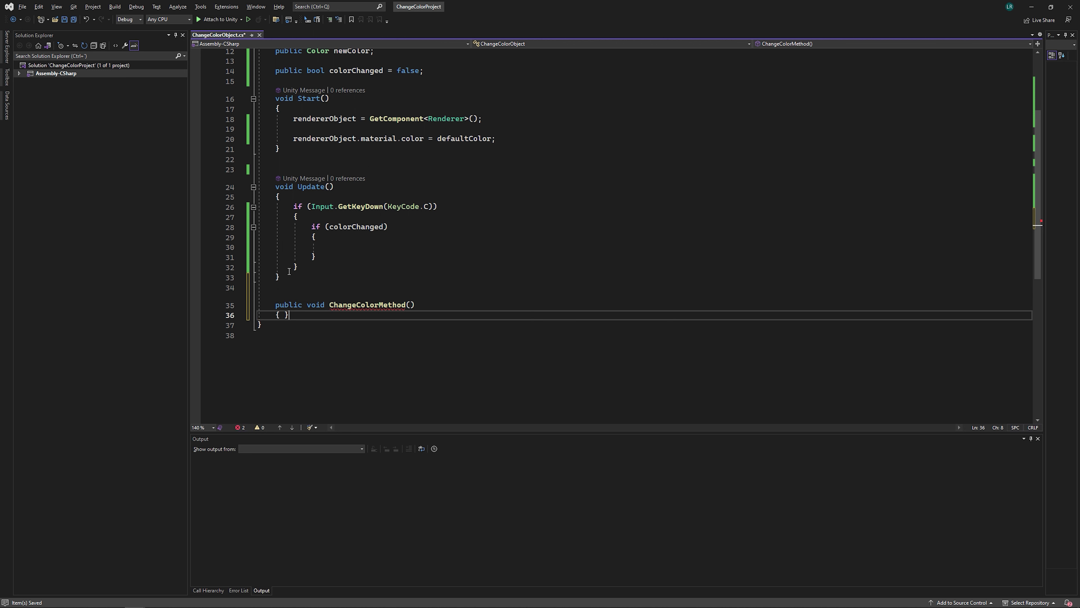
key(BackSpace)
key(Return)
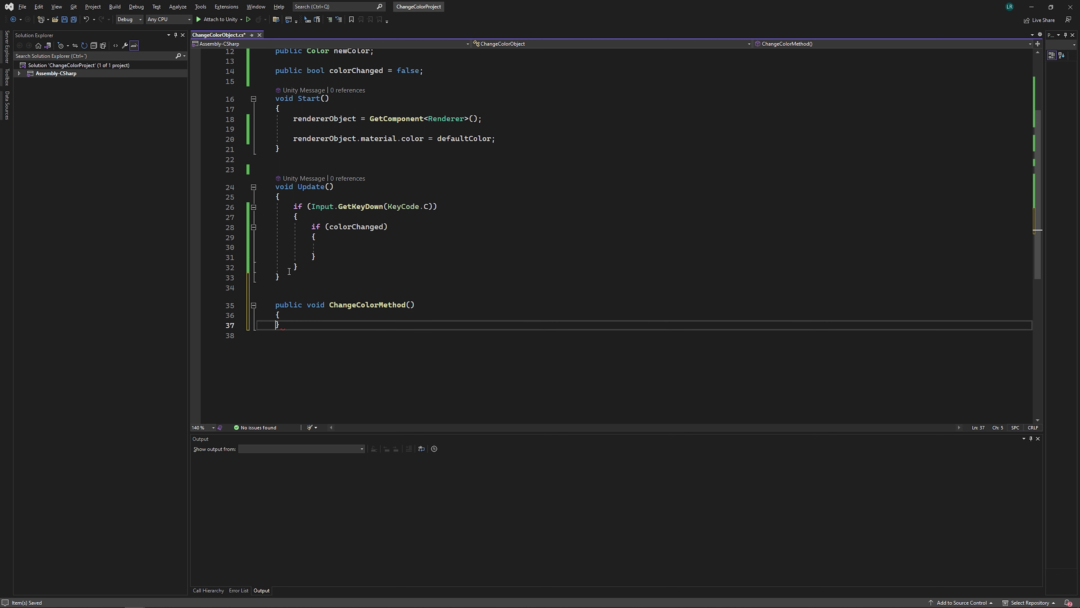
Give ChangeColorMethod a Color parameter named colorToChange
click(294, 318)
key(Return)
key(Return)
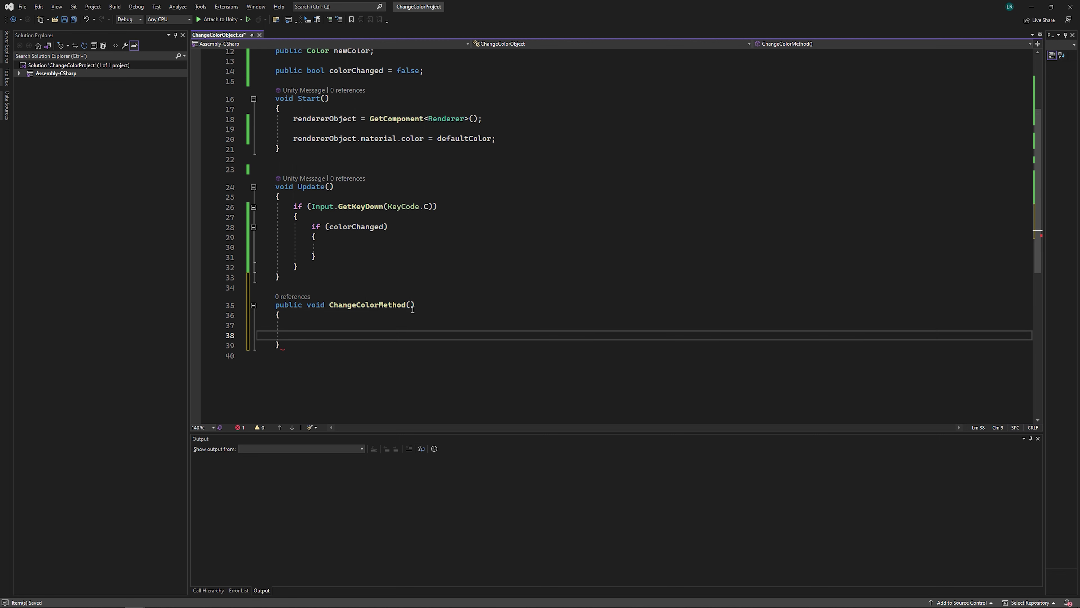
click(412, 310)
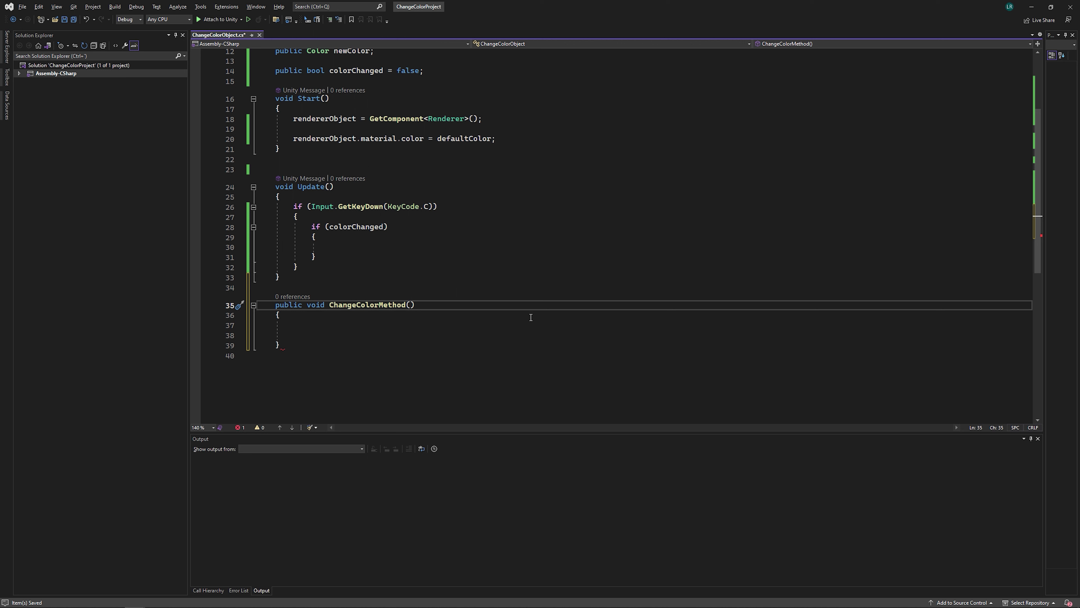
text(Color )
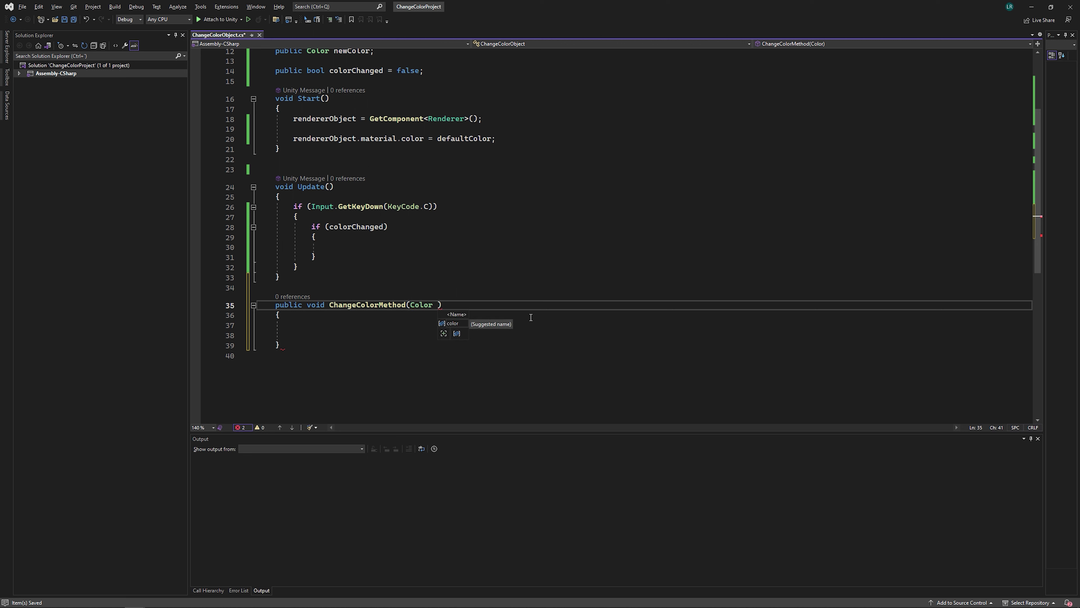
text(colorTo)
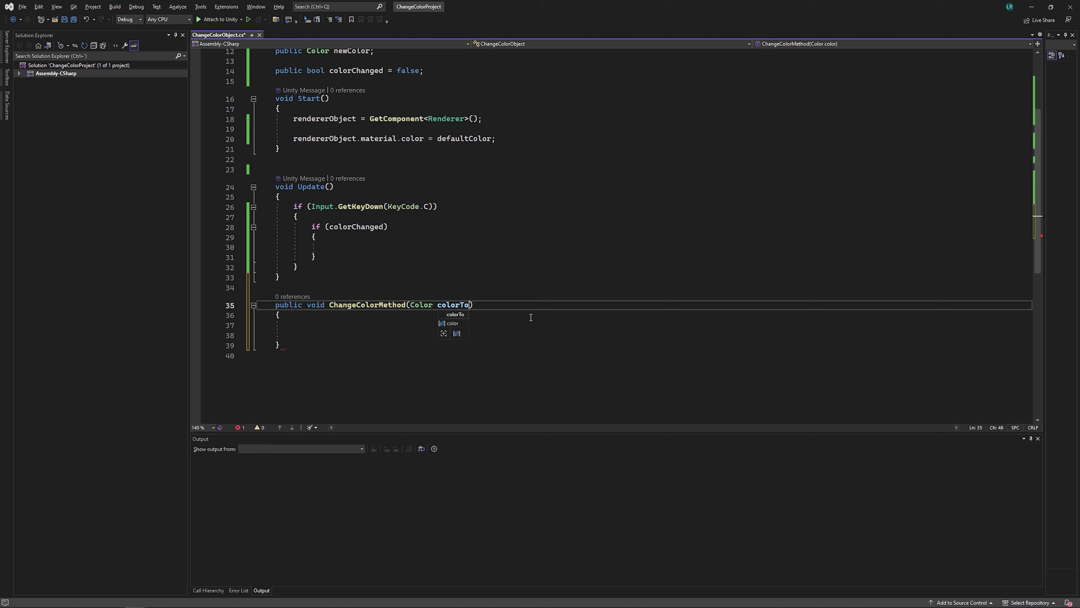
text(Change)
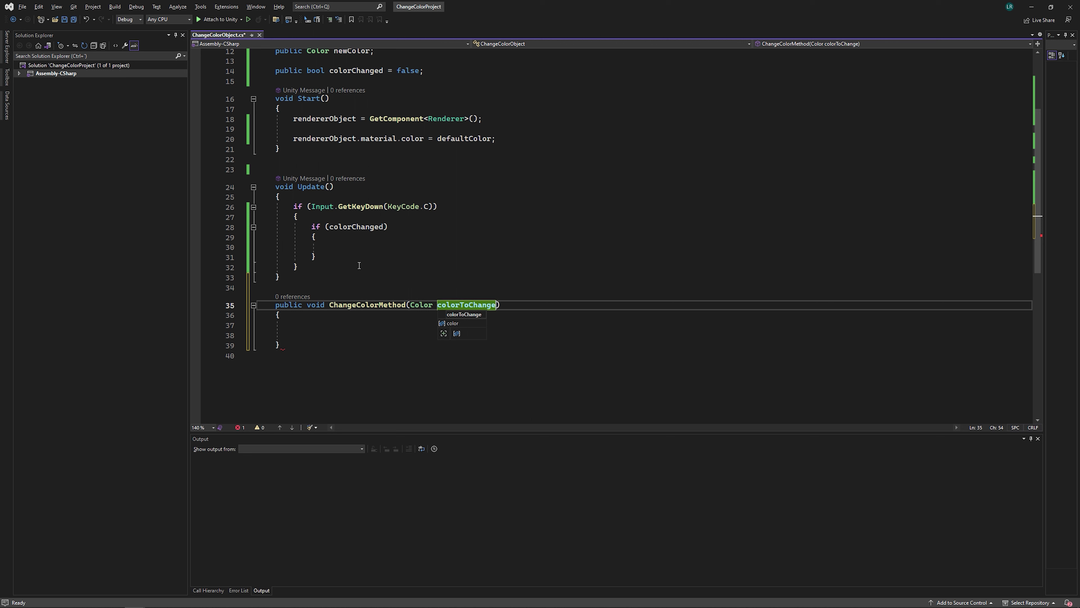
double_click(370, 304)
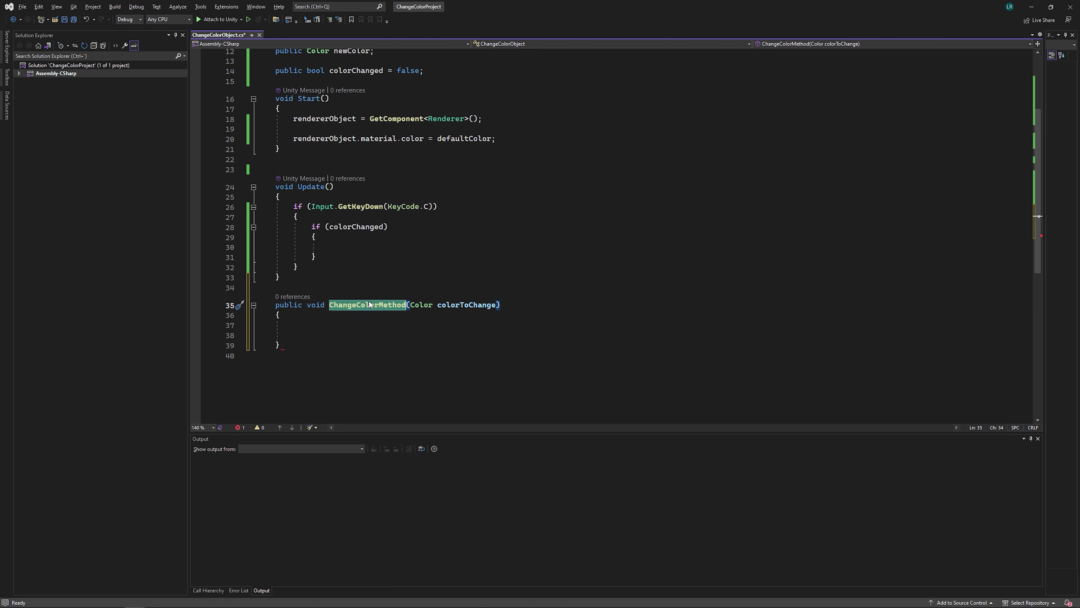
scroll(454, 304, up, 4)
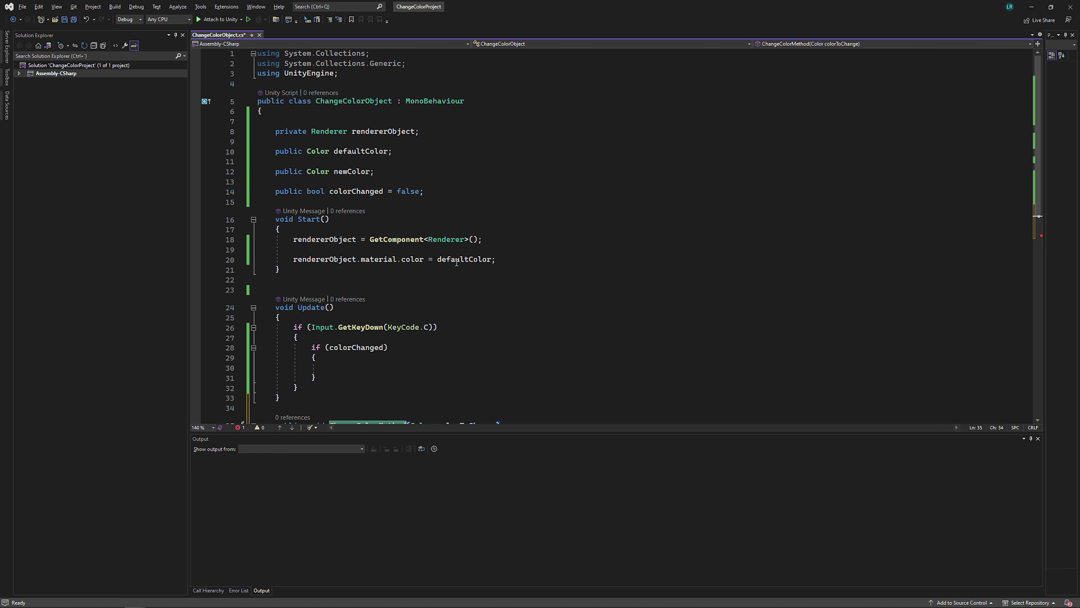
Insert a ChangeColorMethod() call inside the colorChanged if block
click(336, 171)
click(368, 151)
scroll(367, 340, down, 2)
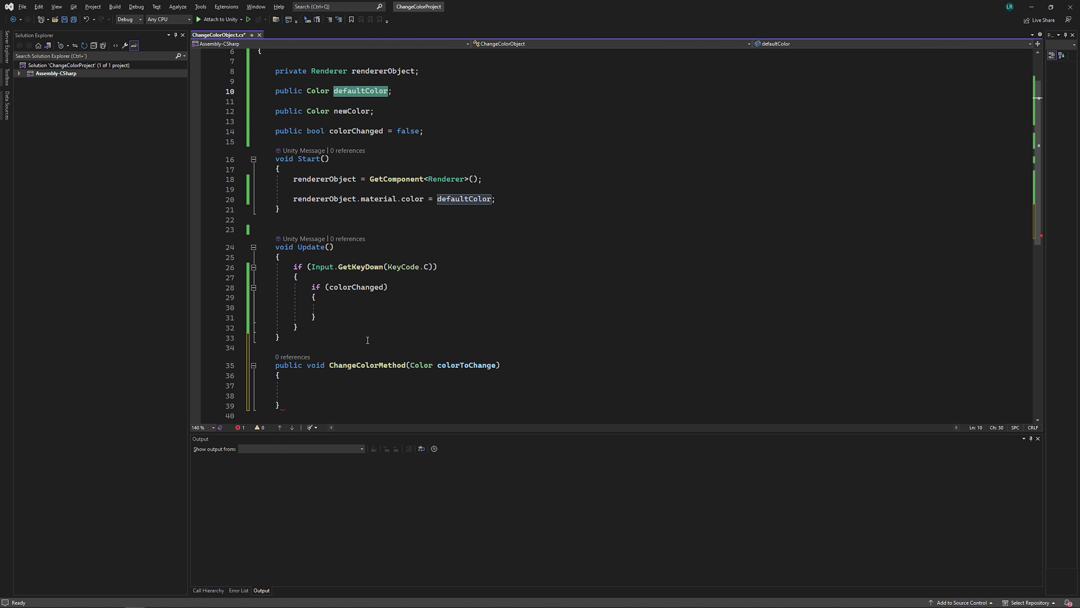
scroll(344, 192, down, 3)
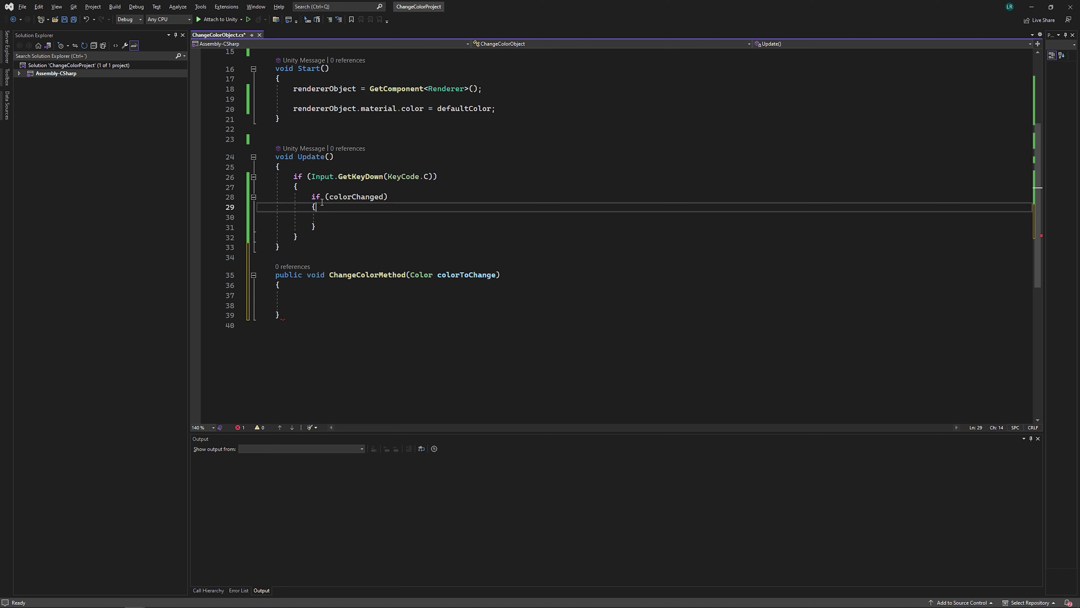
drag(312, 197, 321, 231)
click(333, 217)
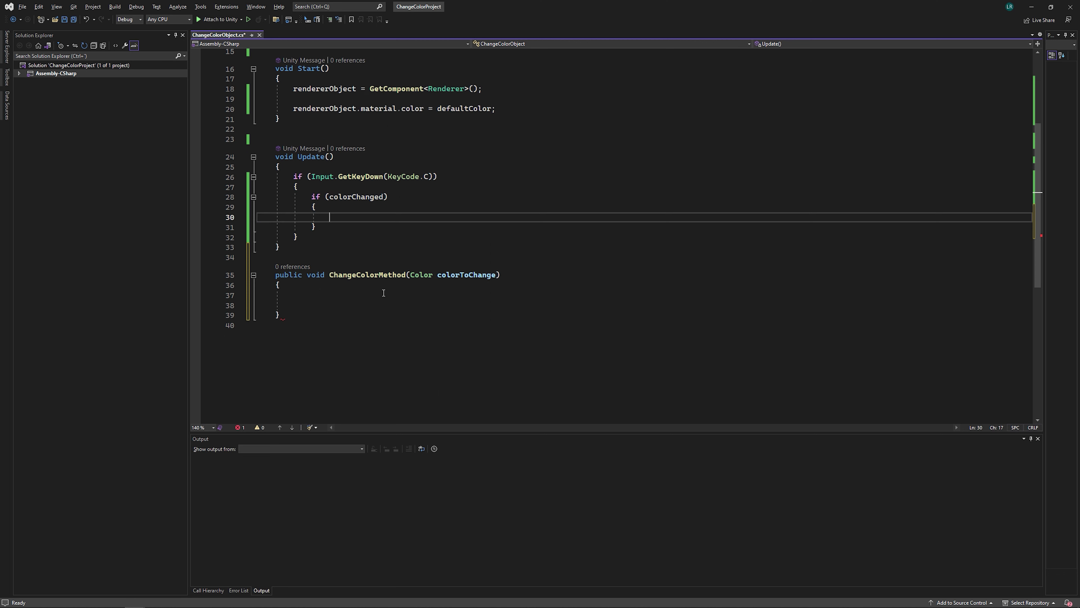
double_click(370, 275)
key(ctrl+c)
click(359, 214)
key(ctrl+v)
text(())
Pass newColor as the call's argument, ending with a semicolon, and save
scroll(477, 230, up, 5)
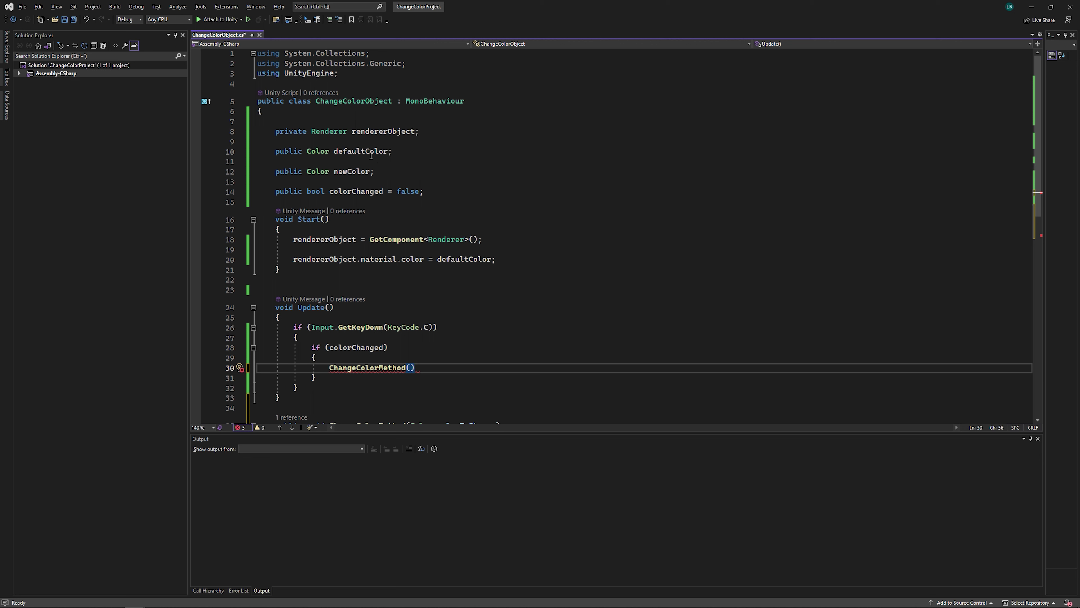
double_click(351, 171)
key(ctrl+c)
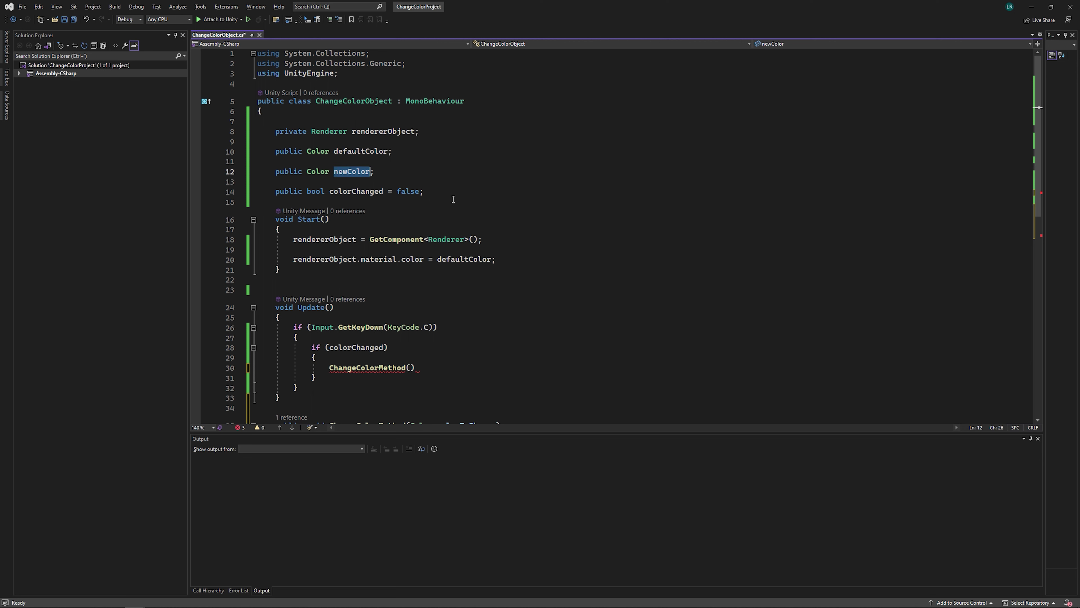
scroll(428, 304, down, 4)
click(411, 247)
key(ctrl+v)
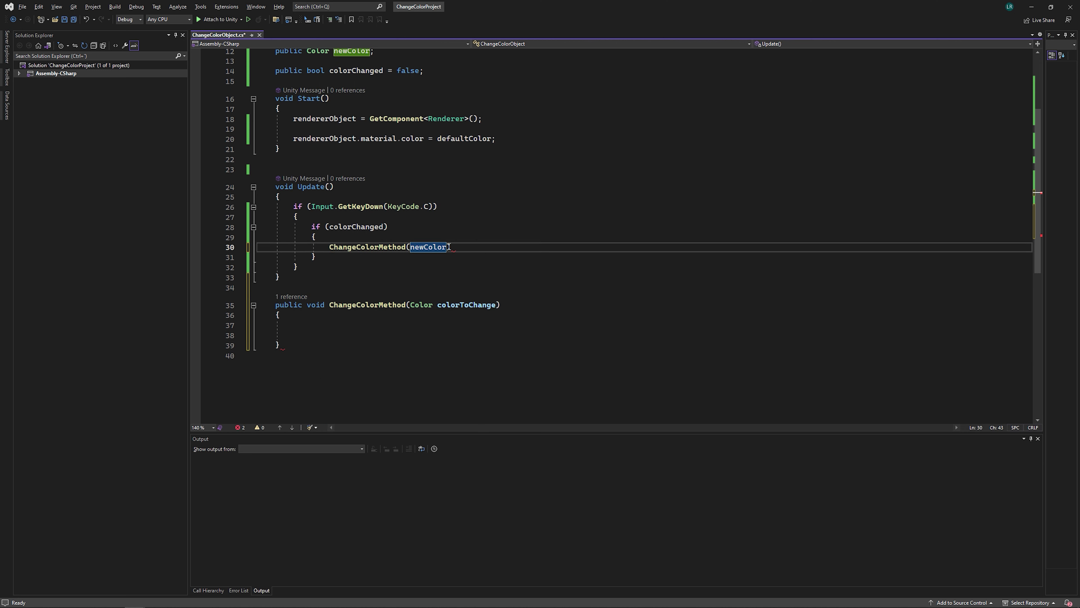
text(;)
key(ctrl+s)
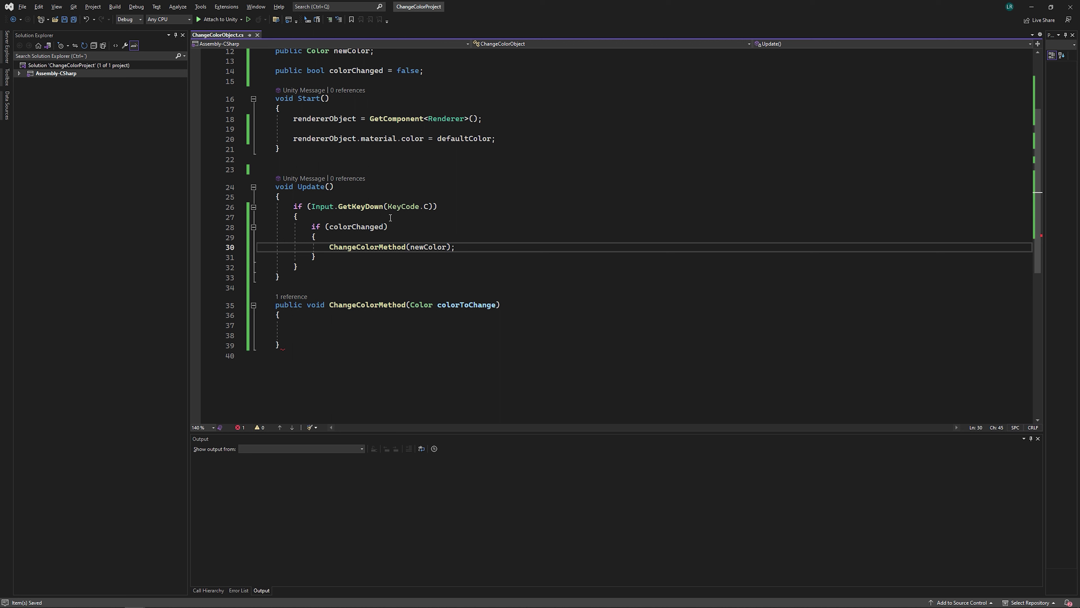
Add an else block after the colorChanged if block
click(373, 261)
key(Return)
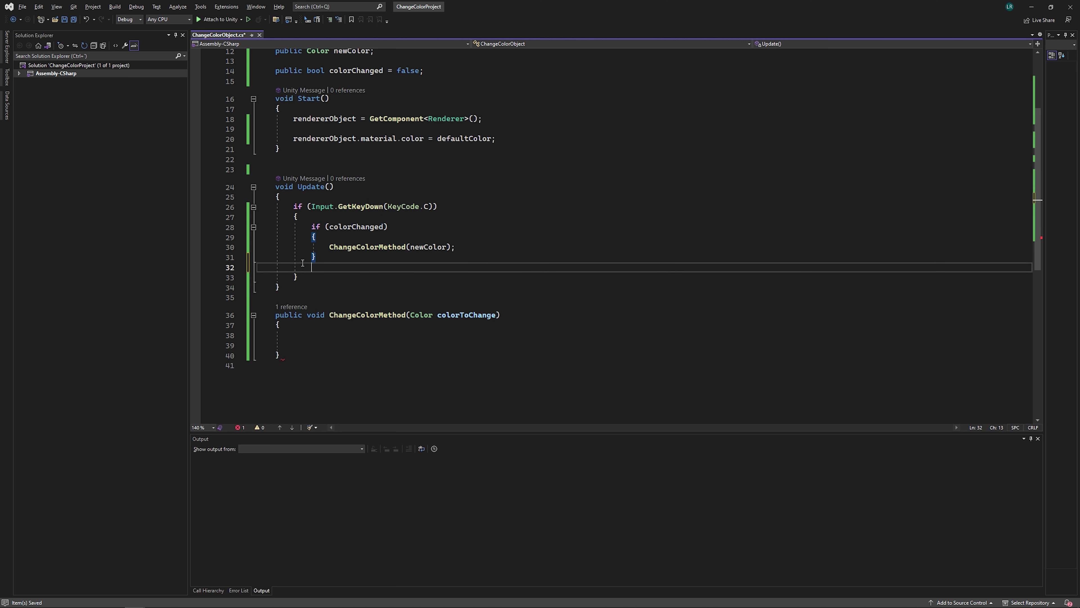
text(else)
key(Tab)
key(Tab)
click(317, 257)
key(Return)
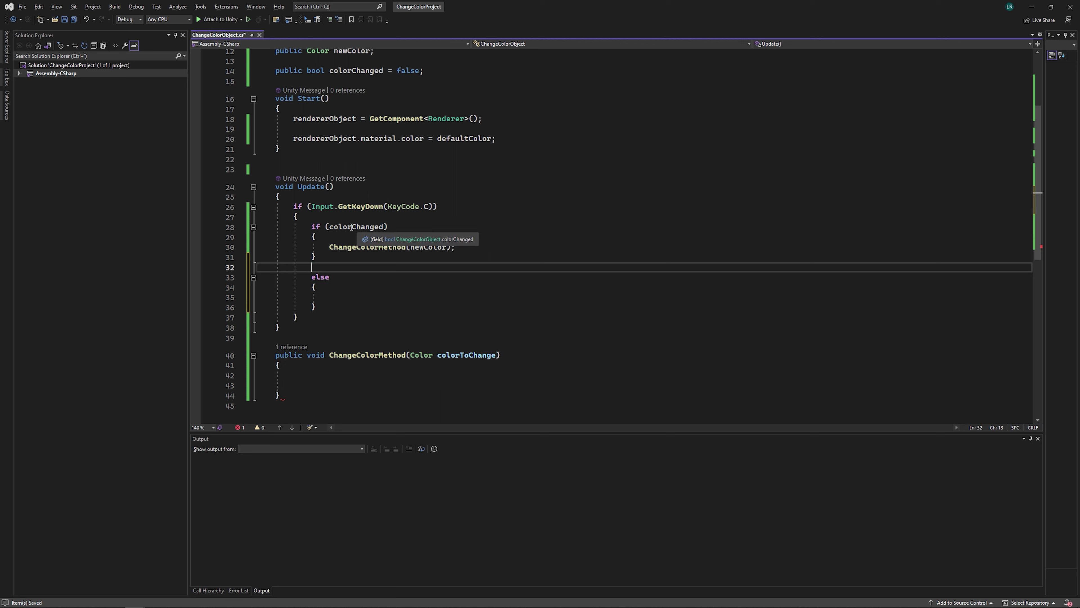
Put ChangeColorMethod(defaultColor); inside the else block
drag(329, 247, 456, 247)
key(ctrl+c)
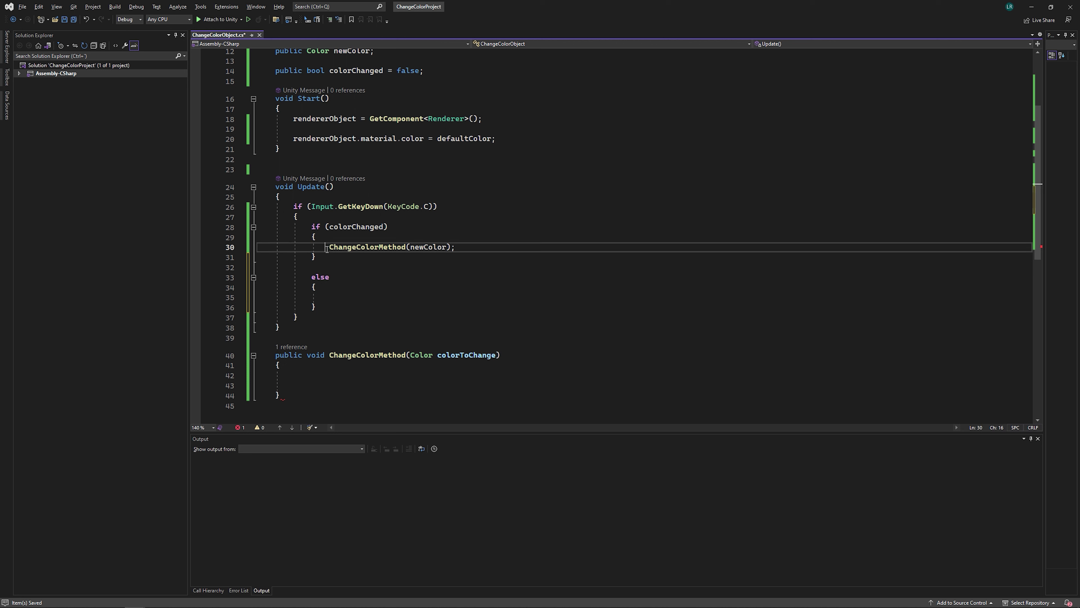
click(387, 294)
key(ctrl+v)
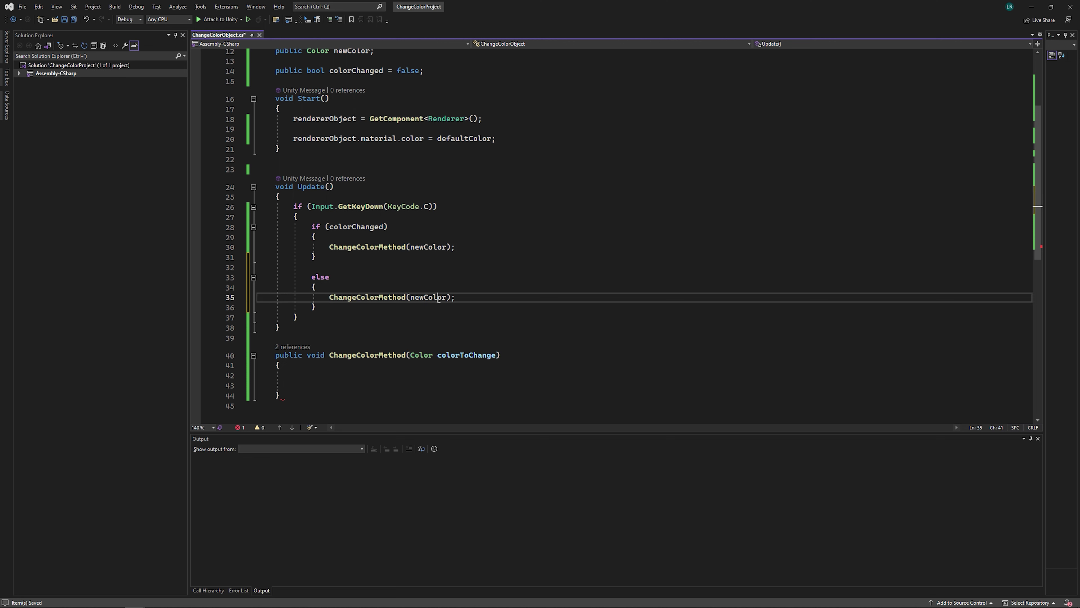
double_click(420, 297)
key(BackSpace)
text(def)
key(Down)
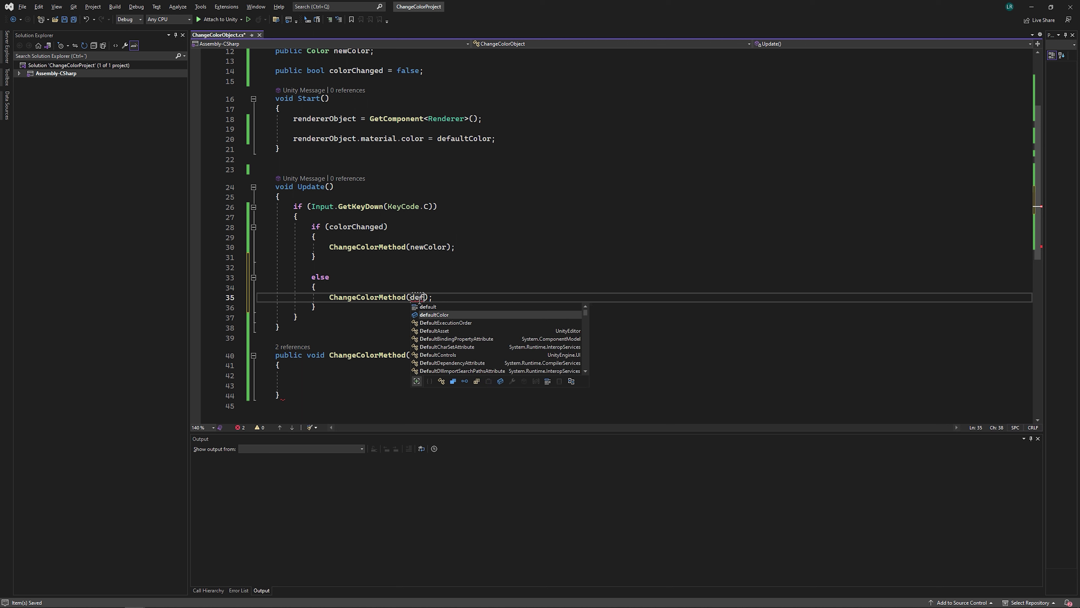
key(Tab)
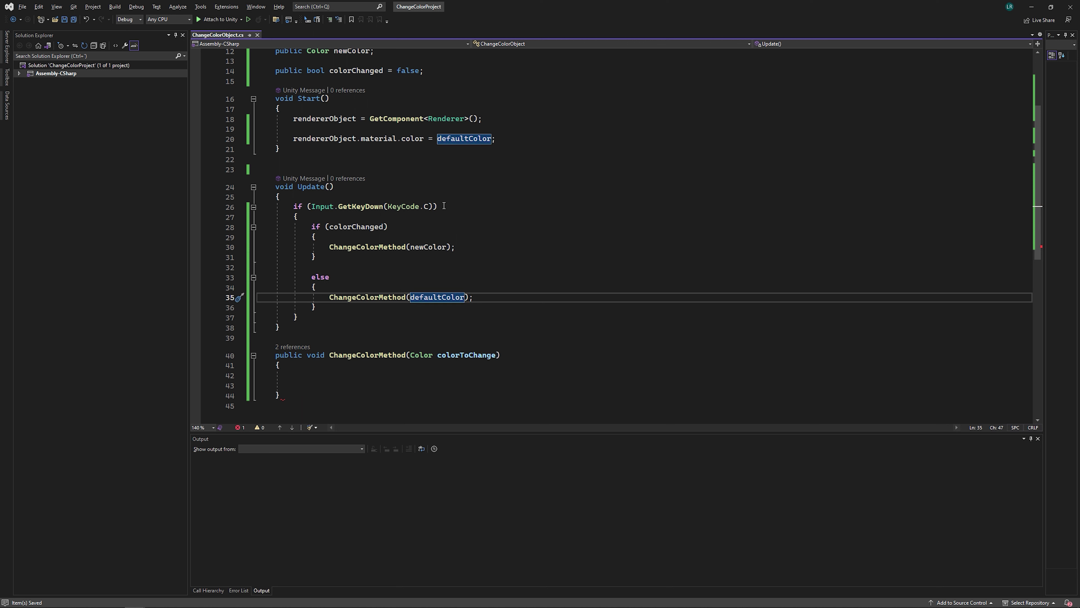
scroll(459, 243, down, 3)
Add the class's final closing brace after ChangeColorMethod
click(295, 306)
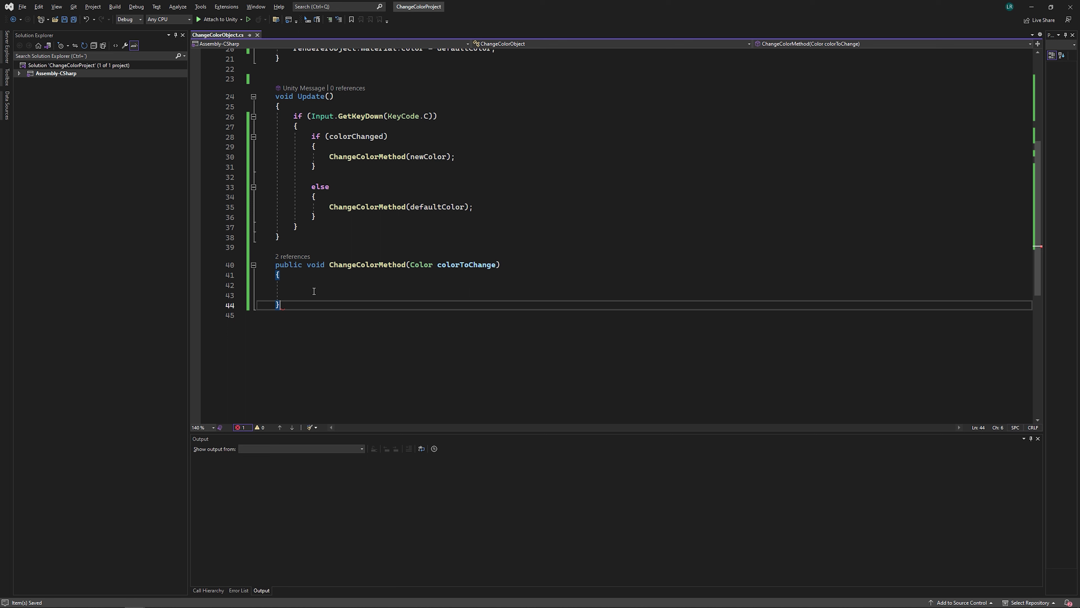
key(Return)
text(})
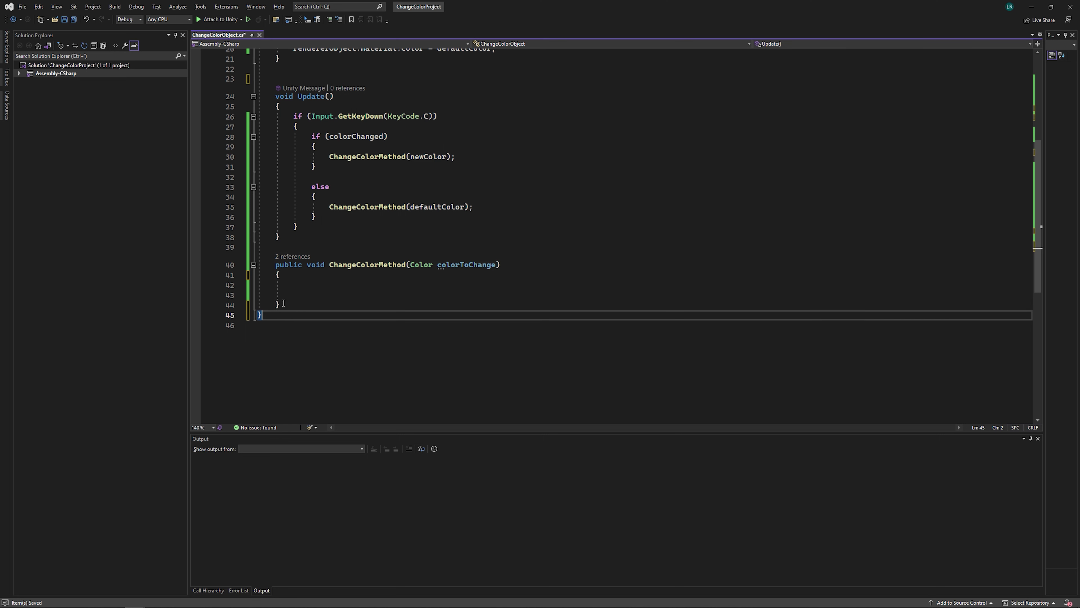
Write colorChanged = !colorChanged; on line 42 of ChangeColorMethod and save
click(350, 294)
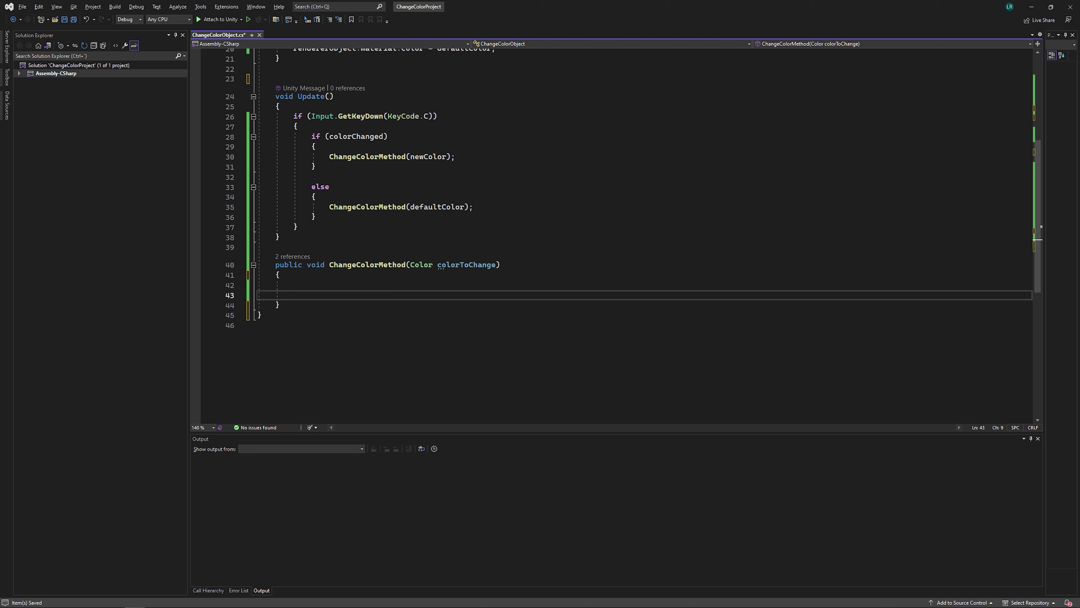
click(331, 283)
text(color)
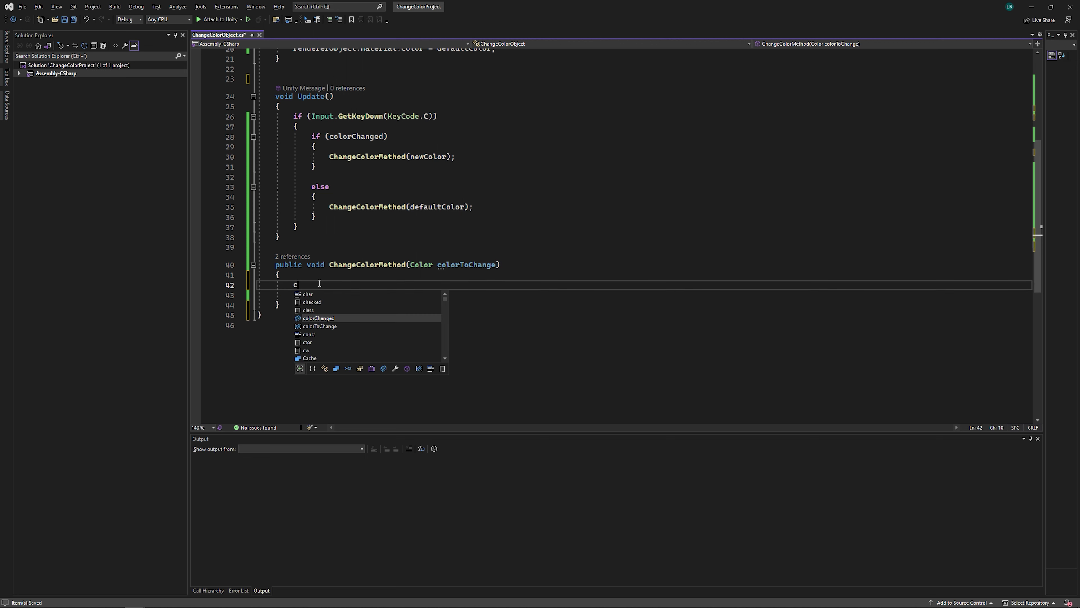
key(Down)
key(Down)
key(Tab)
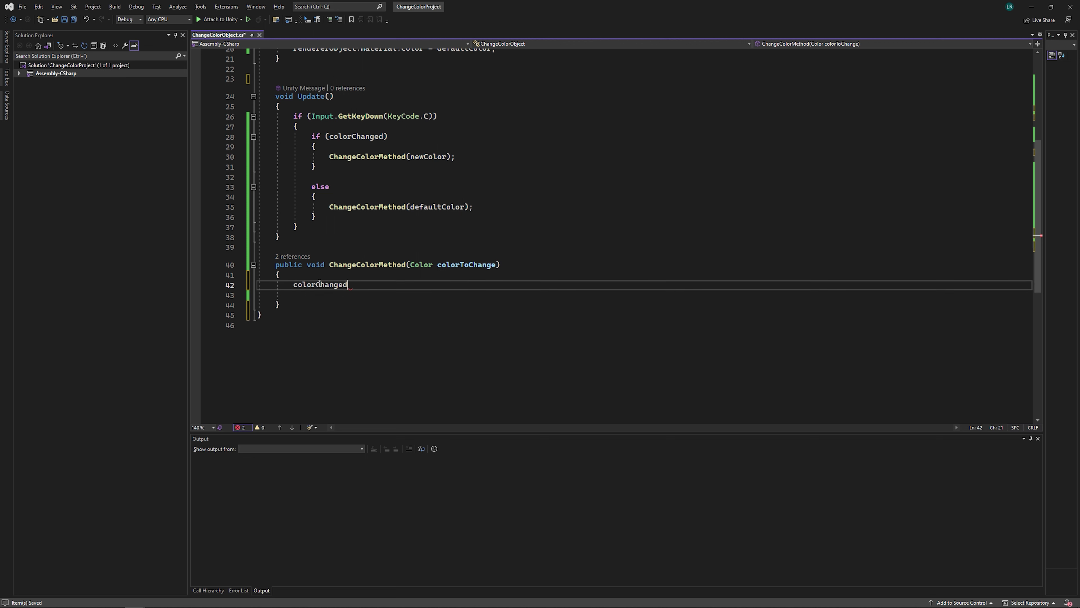
text( =!)
text(c)
text(olo)
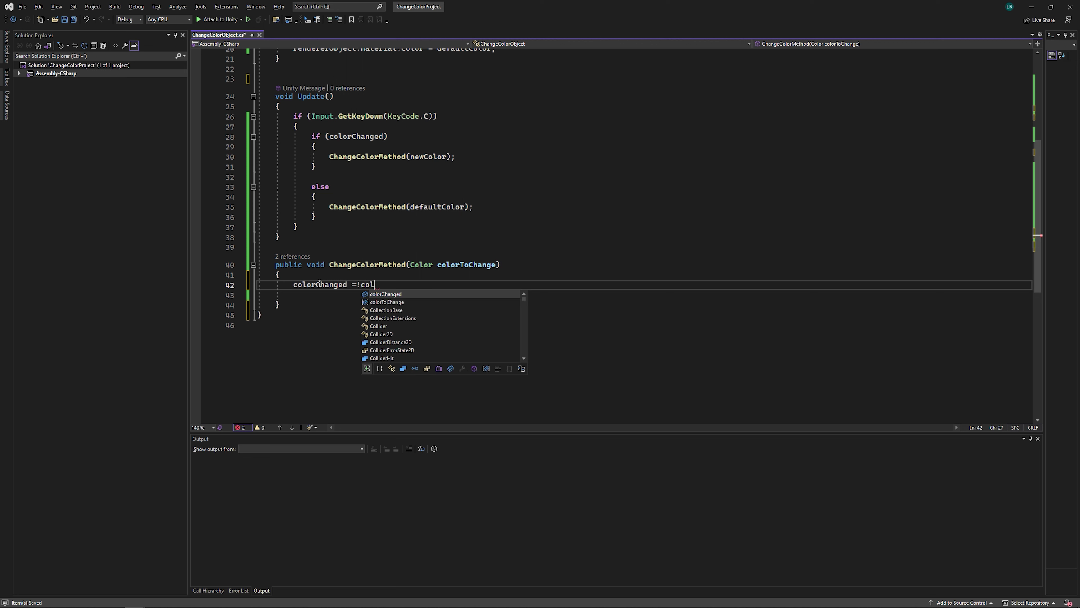
key(Tab)
text(;)
key(ctrl+s)
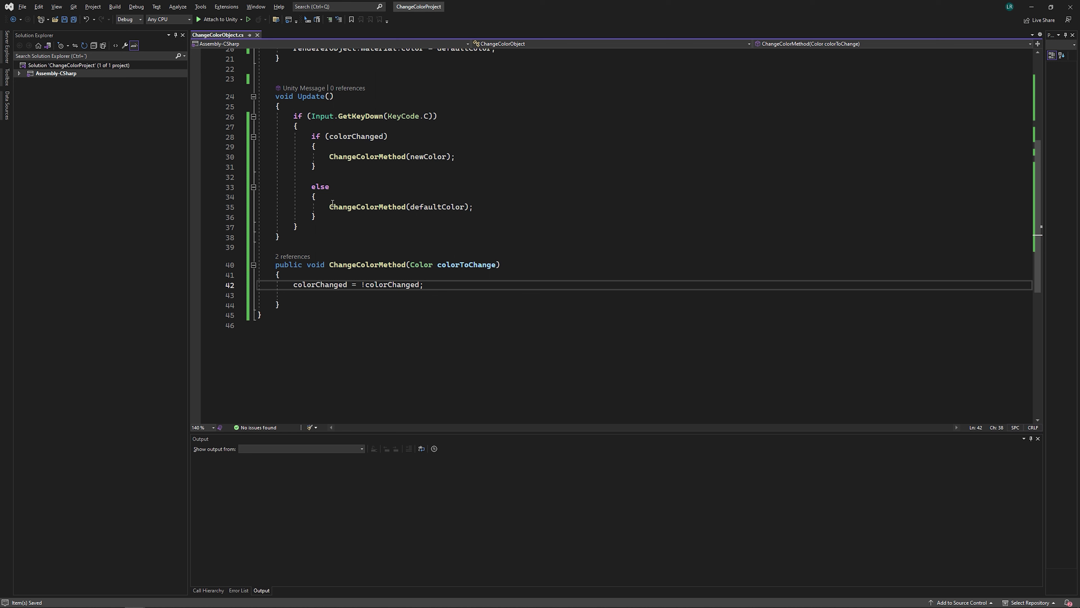
double_click(321, 284)
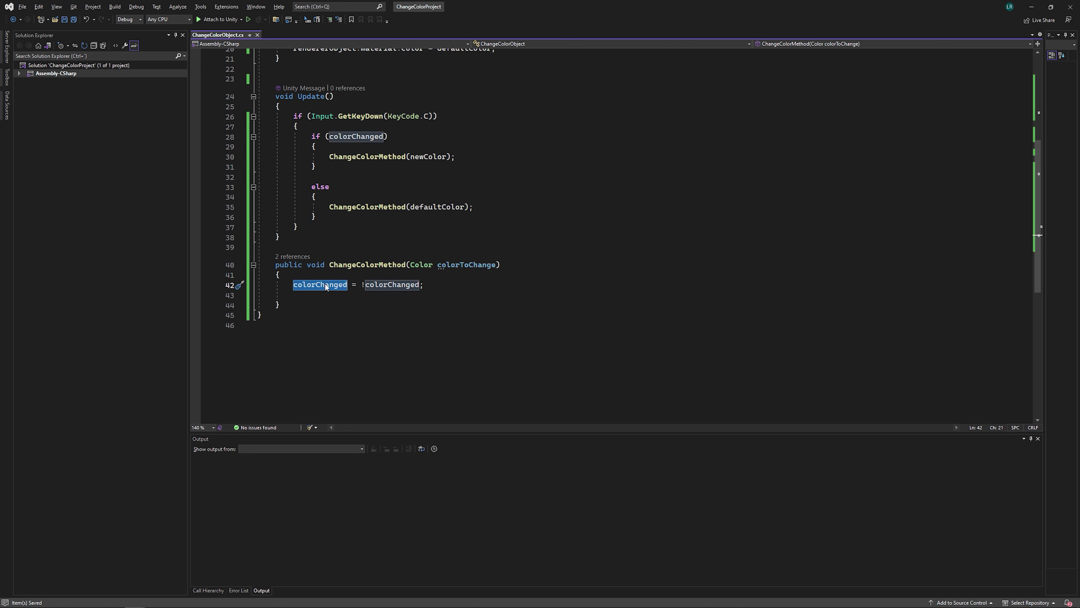
double_click(397, 285)
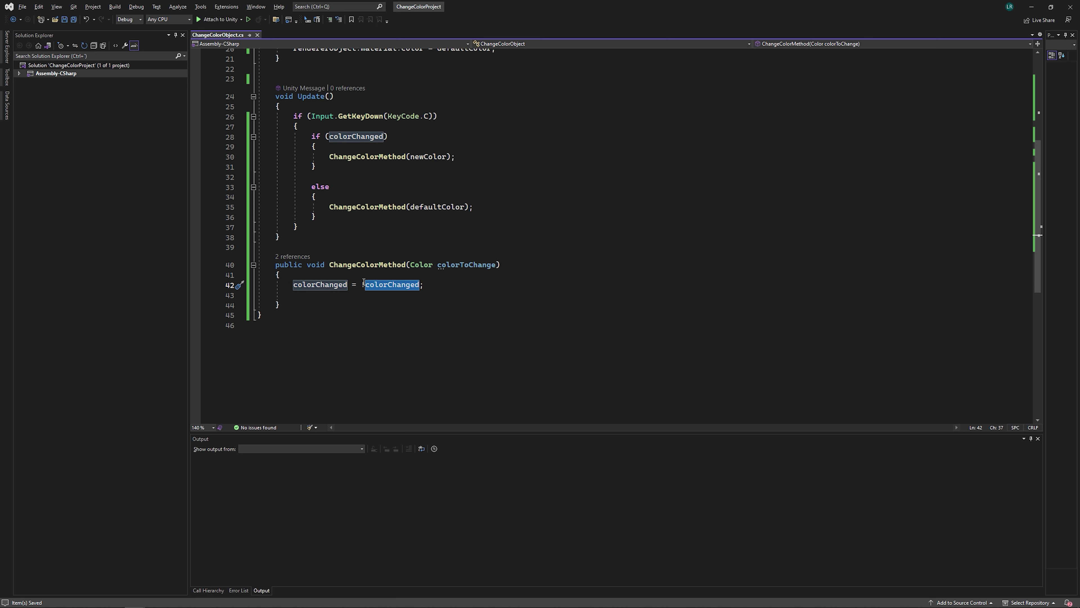
double_click(338, 284)
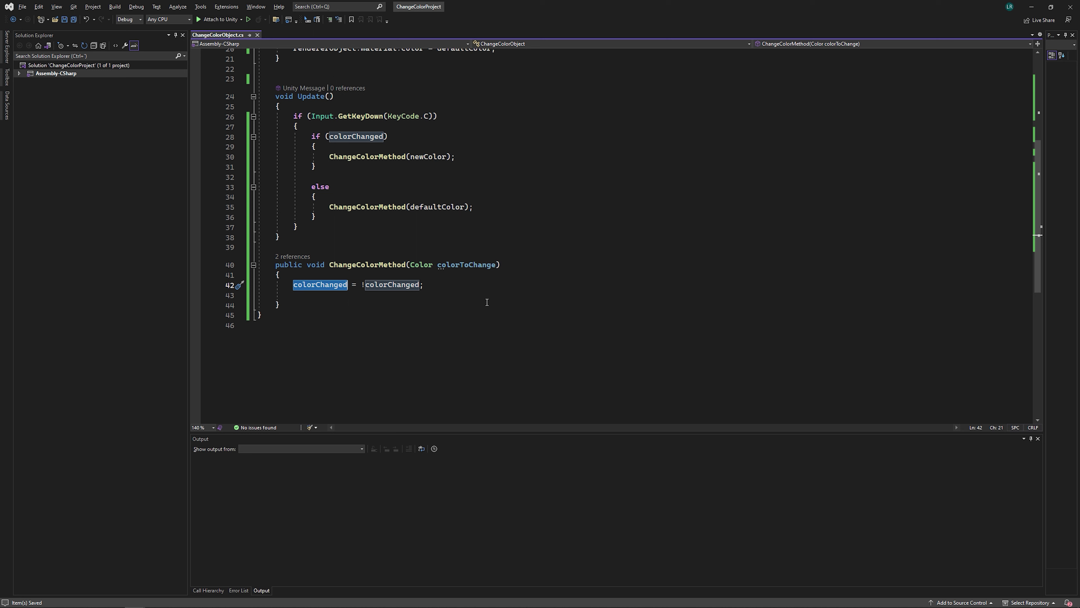
click(470, 283)
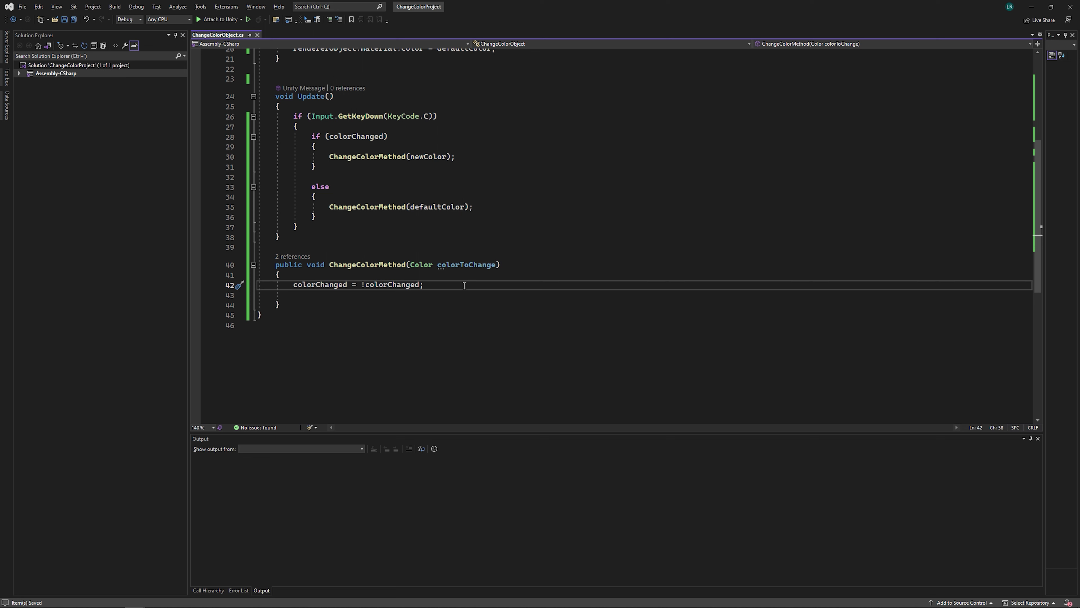
Add rendererObject.material.color = colorToChange; to ChangeColorMethod and save the script
key(Return)
key(Return)
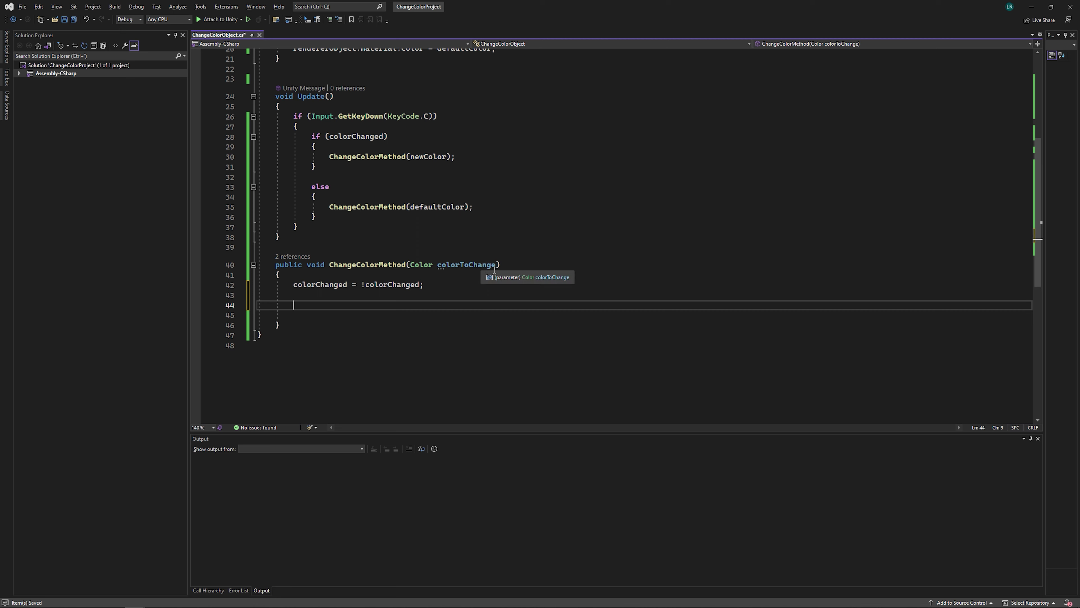
scroll(365, 219, up, 5)
drag(293, 229, 425, 232)
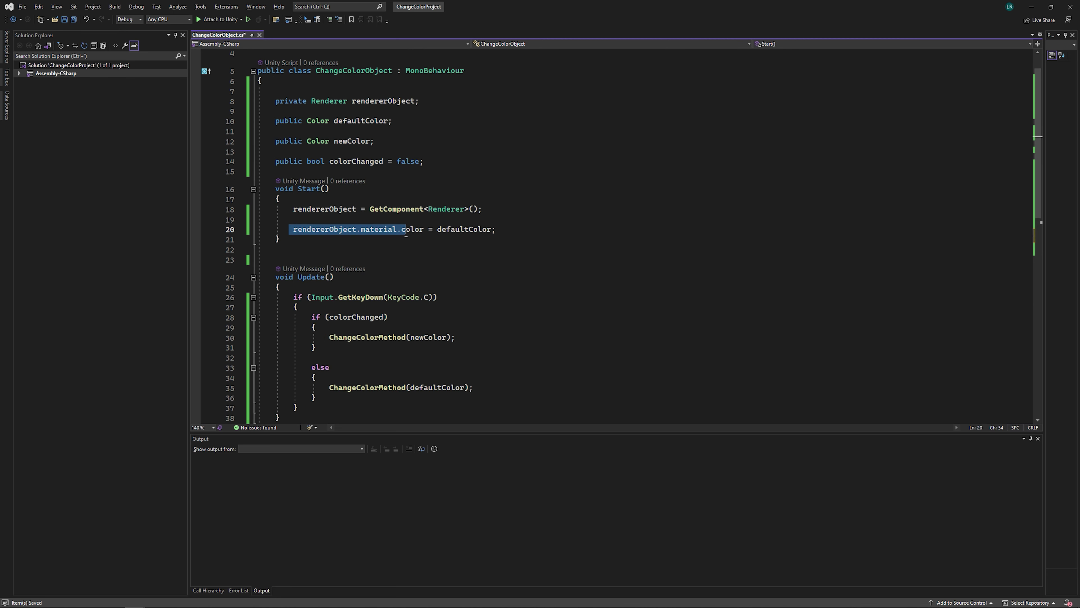
key(ctrl+c)
scroll(442, 259, down, 5)
click(354, 314)
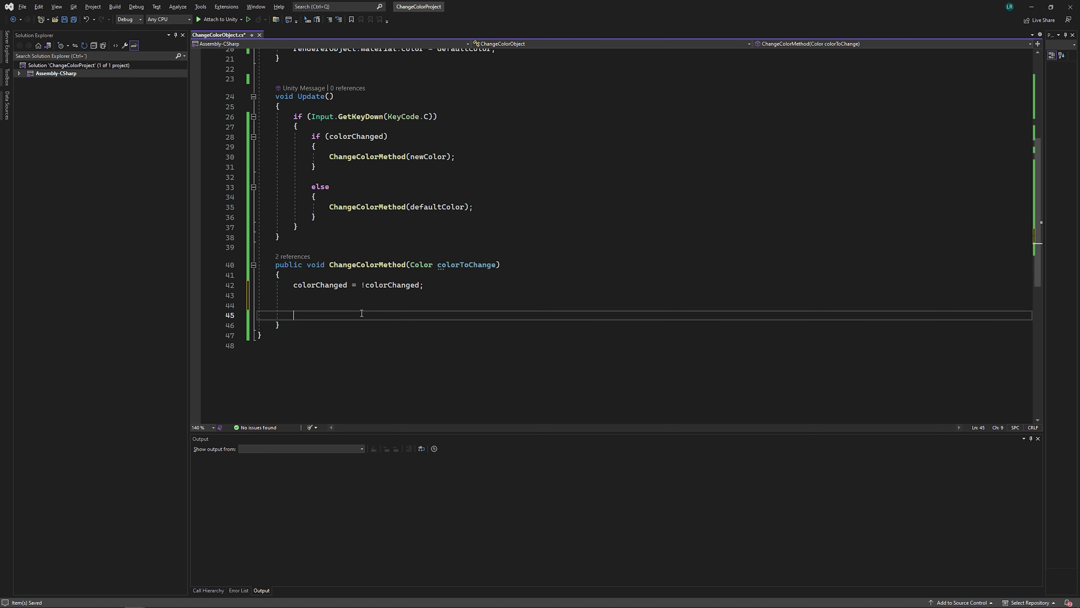
key(ctrl+v)
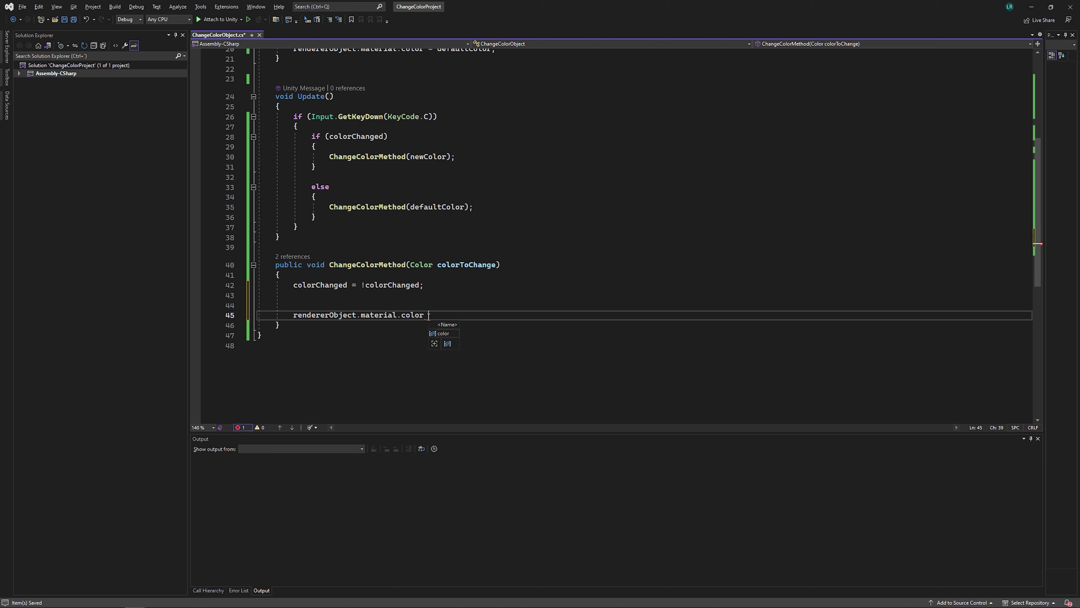
text(=)
double_click(454, 265)
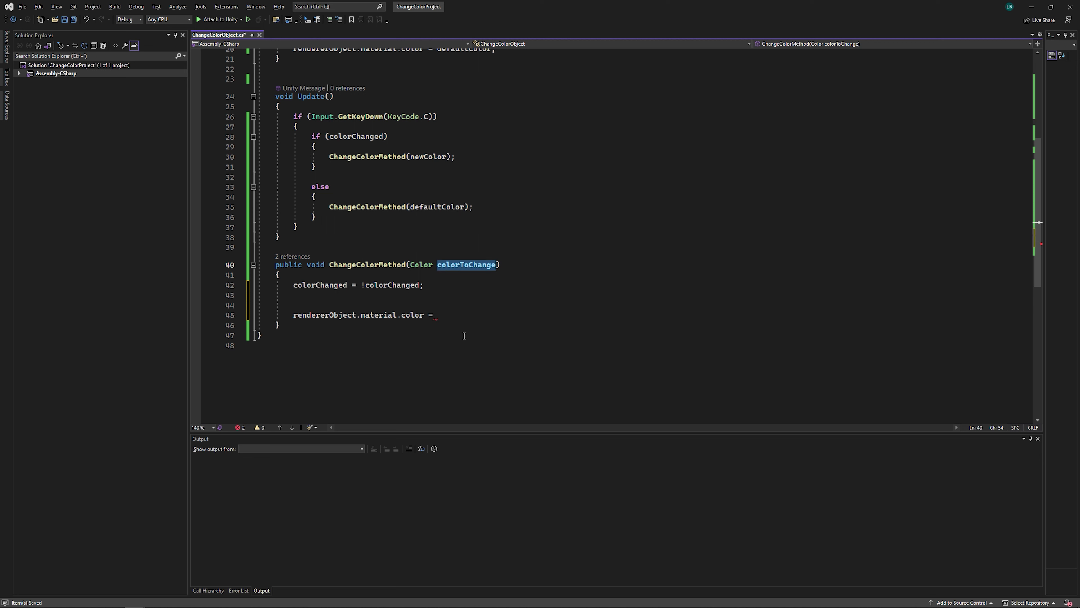
key(ctrl+c)
click(458, 318)
key(ctrl+v)
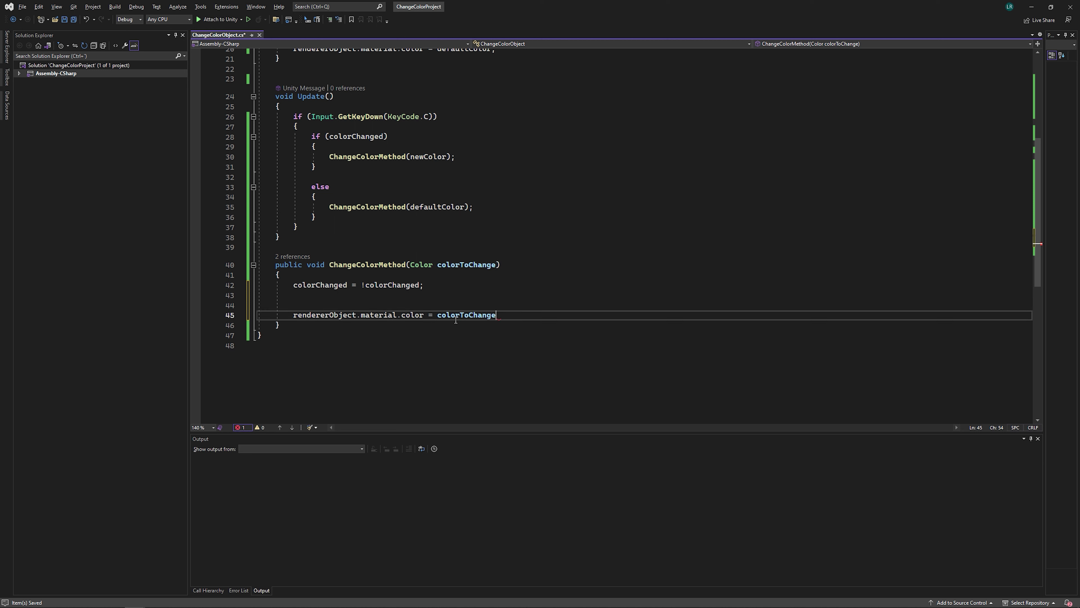
text(;)
key(ctrl+s)
Look over the finished script and switch back to the Unity editor
scroll(535, 225, up, 7)
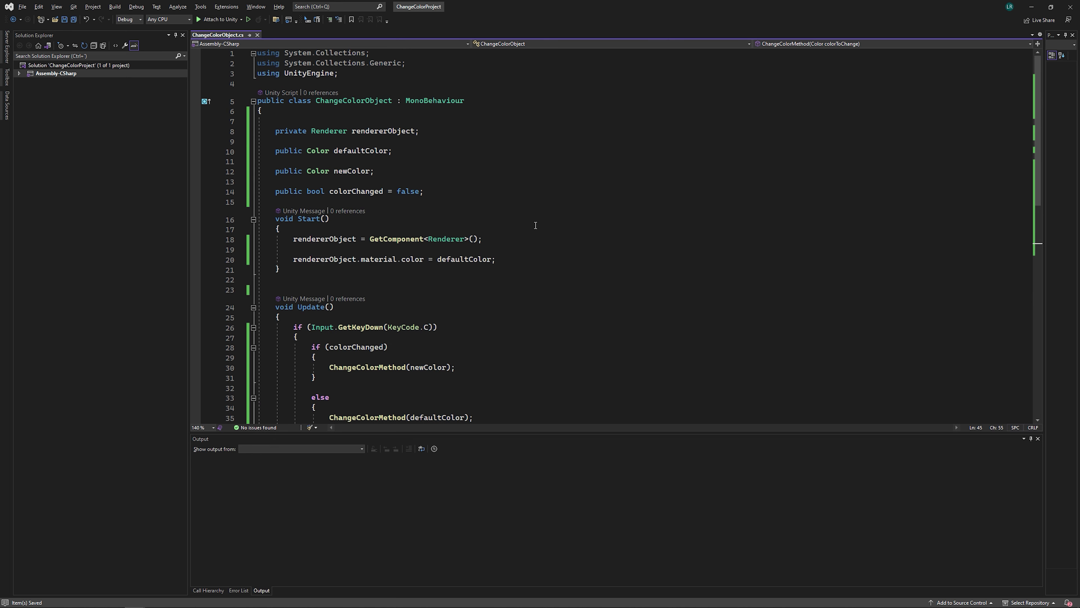
scroll(470, 266, down, 4)
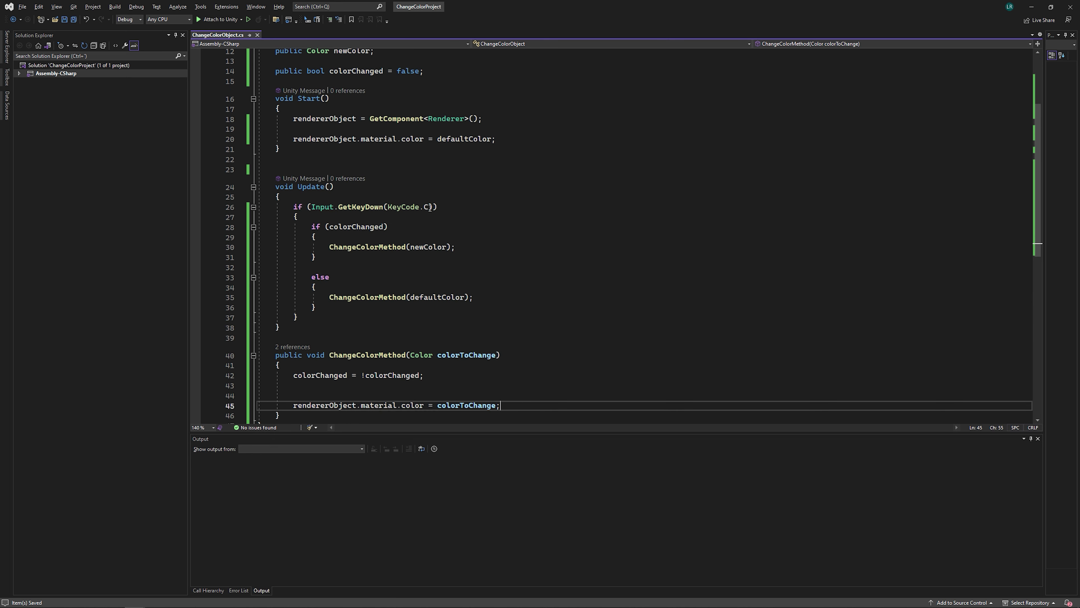
scroll(578, 253, up, 4)
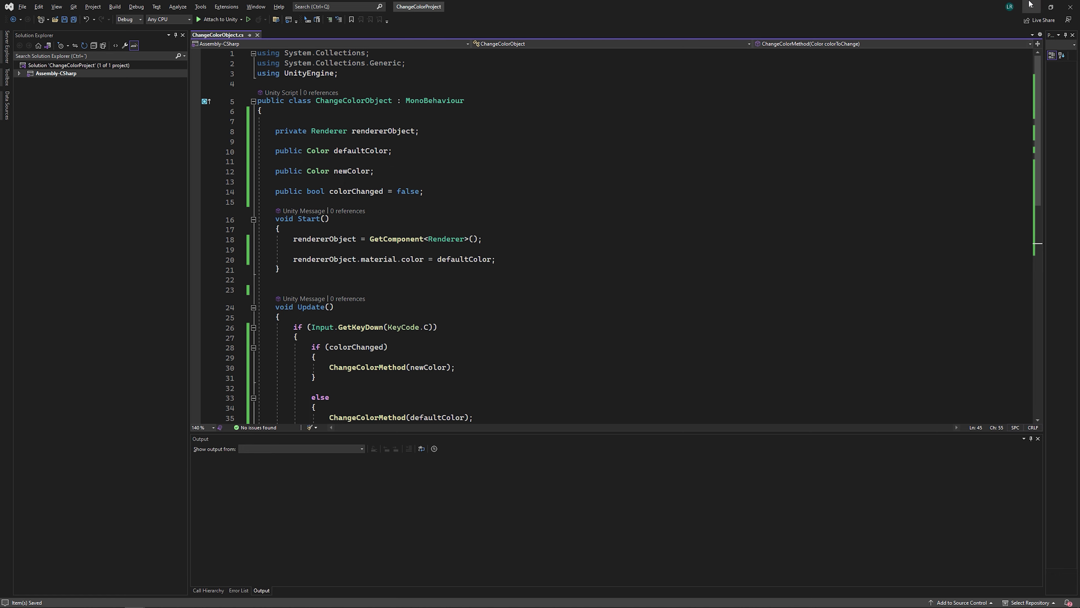
key(alt+Tab)
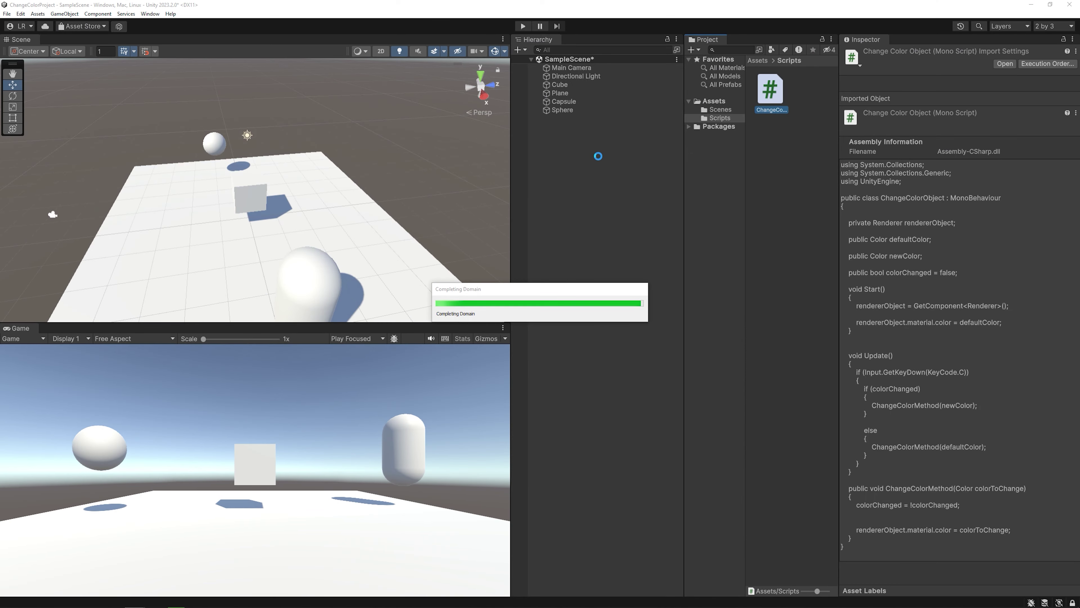
Set the Sphere's Change Color Object Default Color to white
click(579, 110)
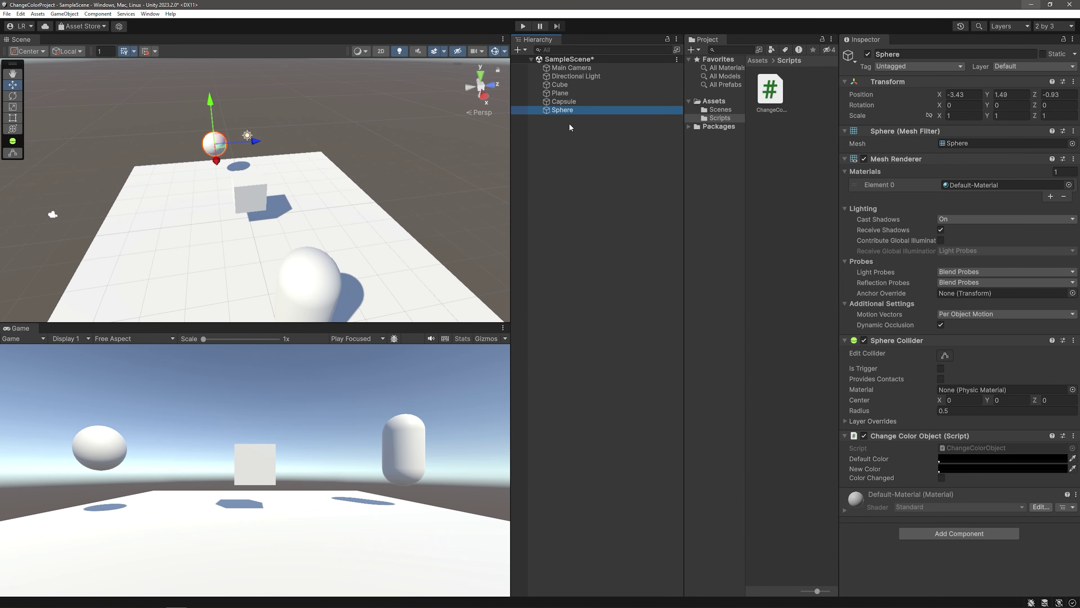
click(563, 102)
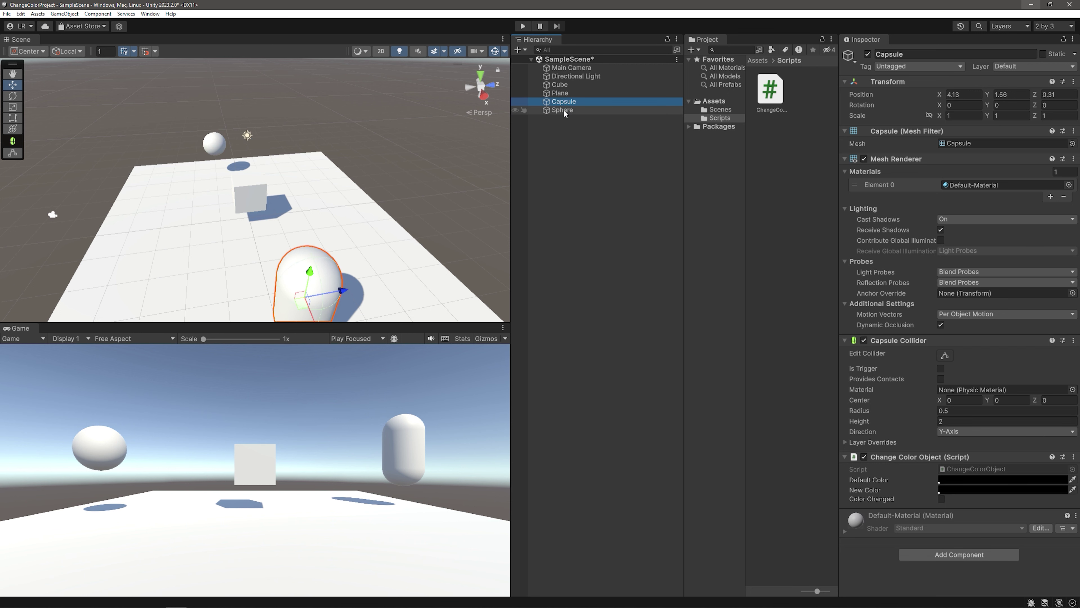
click(563, 110)
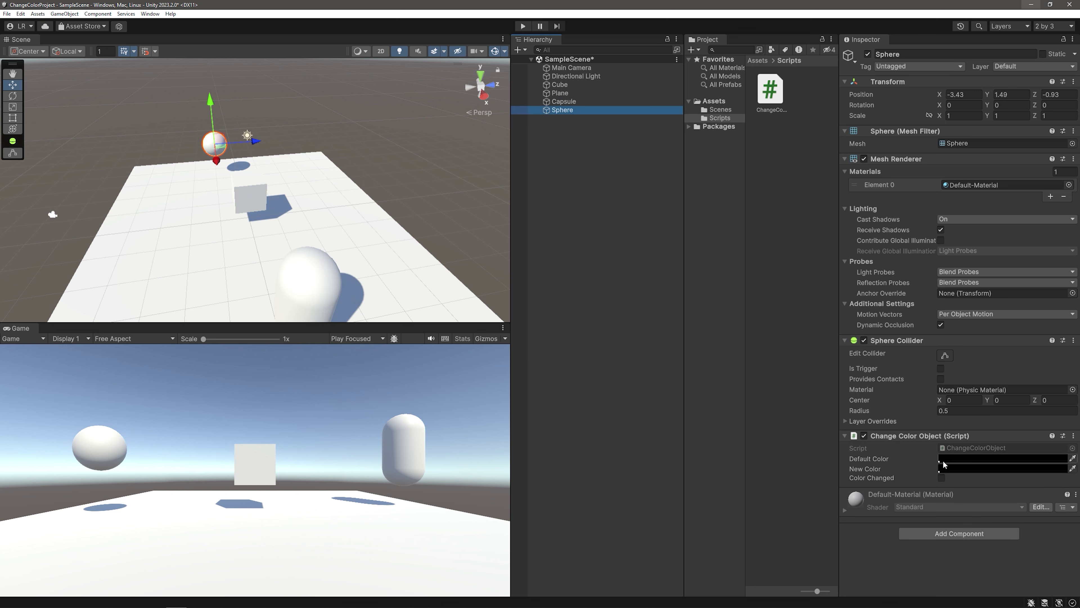
click(961, 459)
drag(987, 346, 490, 178)
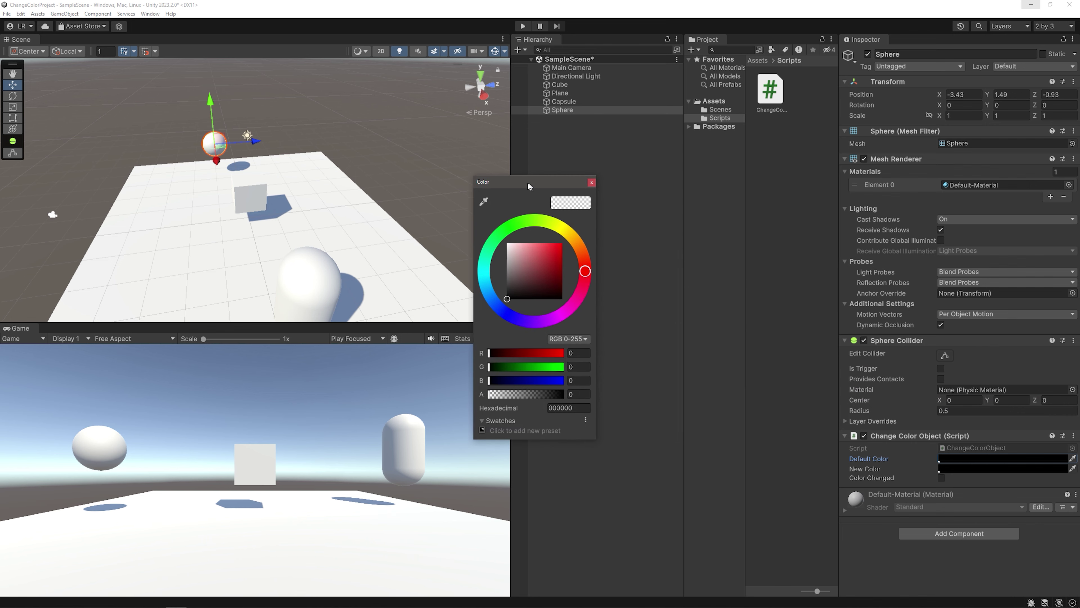
click(507, 258)
drag(509, 261, 479, 238)
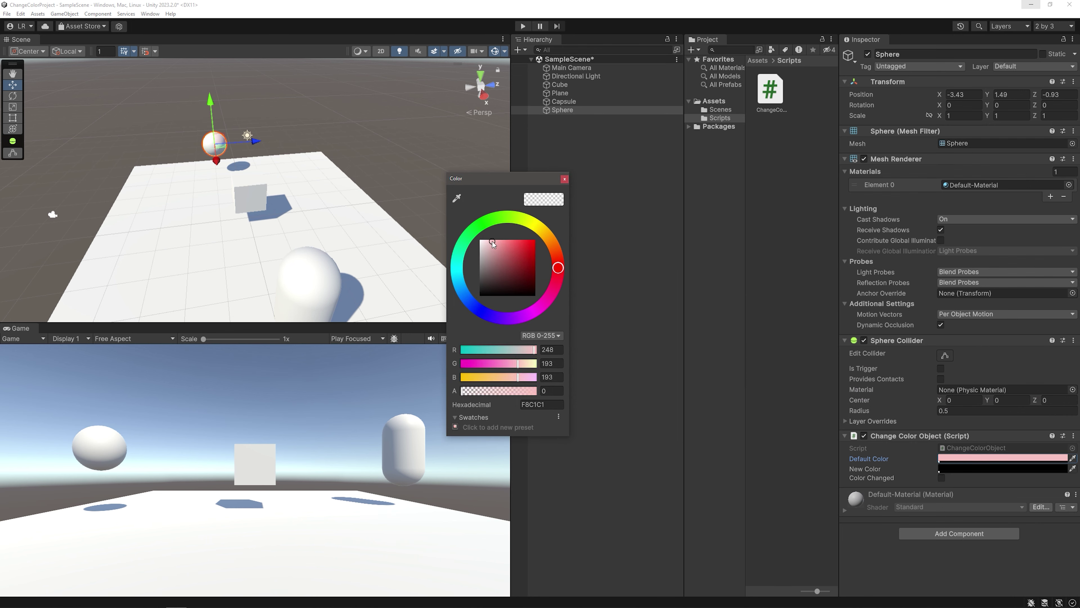
click(565, 179)
Set the Capsule's and Plane's Default Color to white
click(564, 101)
click(982, 480)
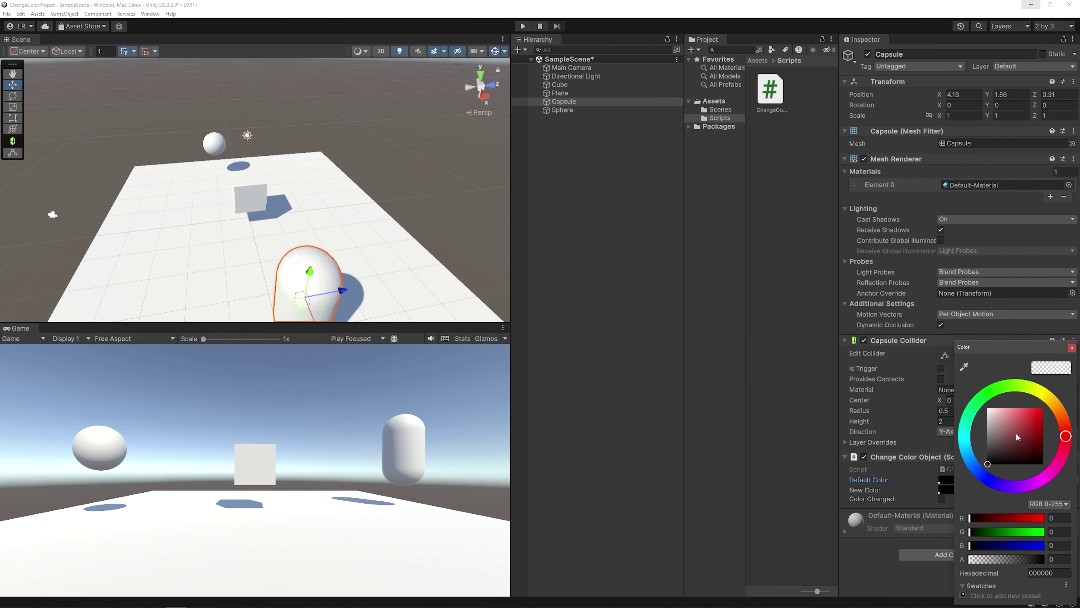
drag(1017, 437, 987, 407)
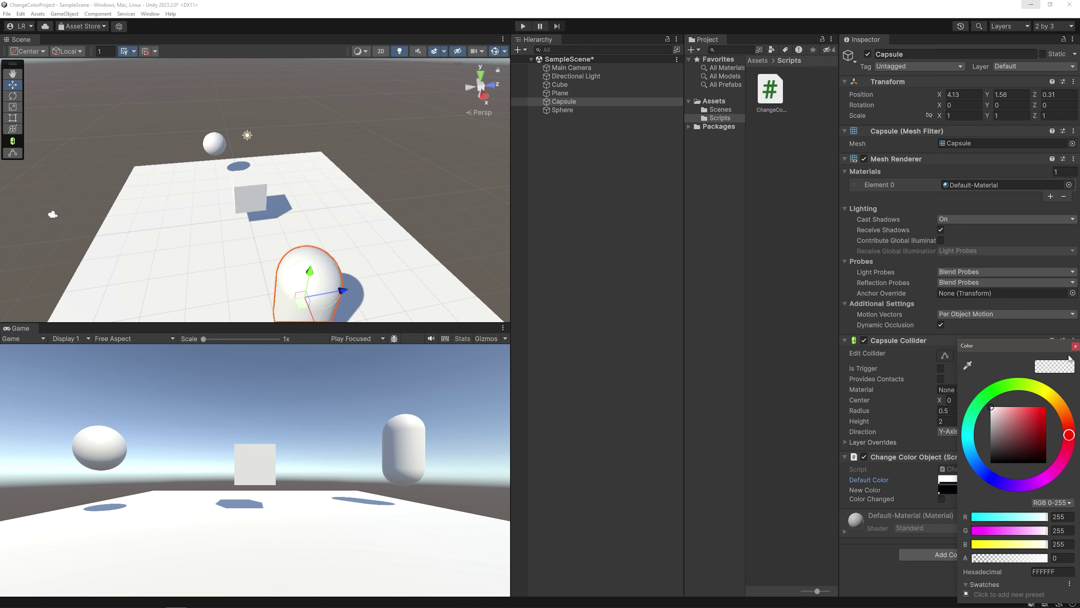
click(1075, 347)
click(560, 93)
click(947, 455)
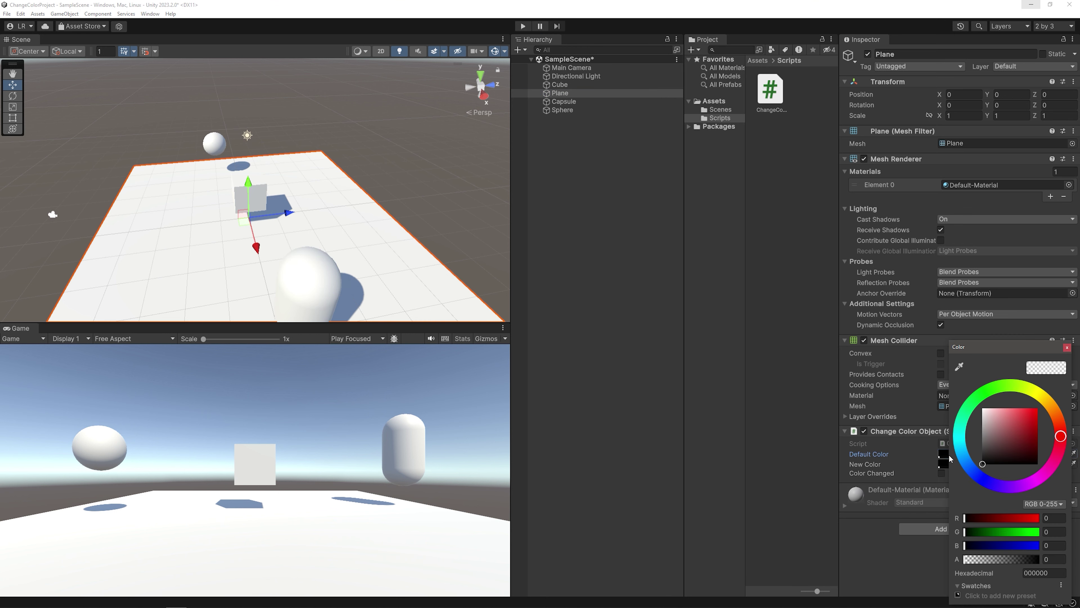
drag(1012, 438, 985, 410)
click(1067, 347)
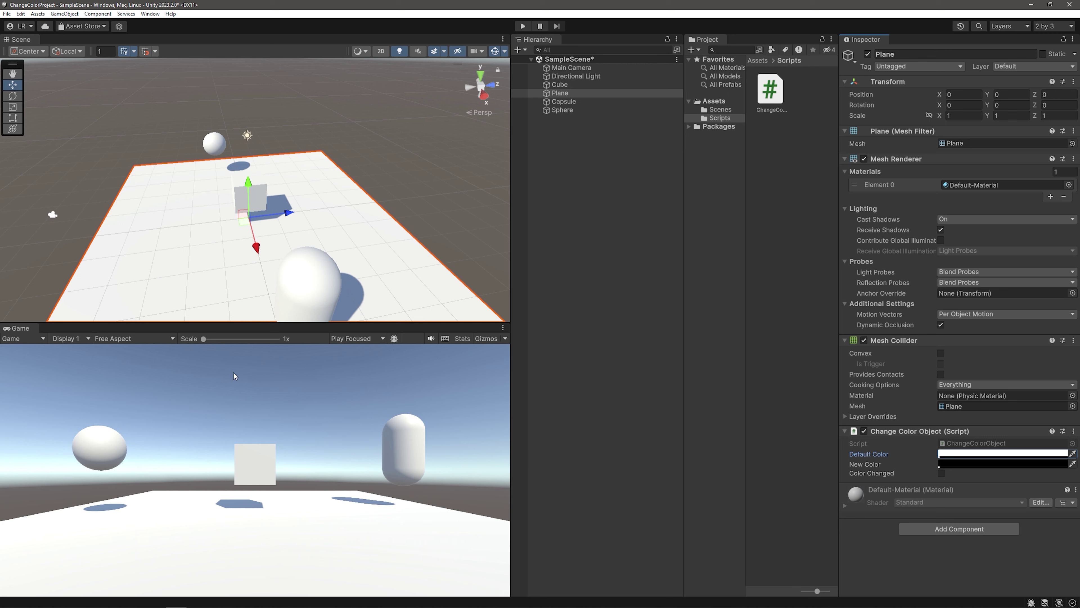
click(559, 84)
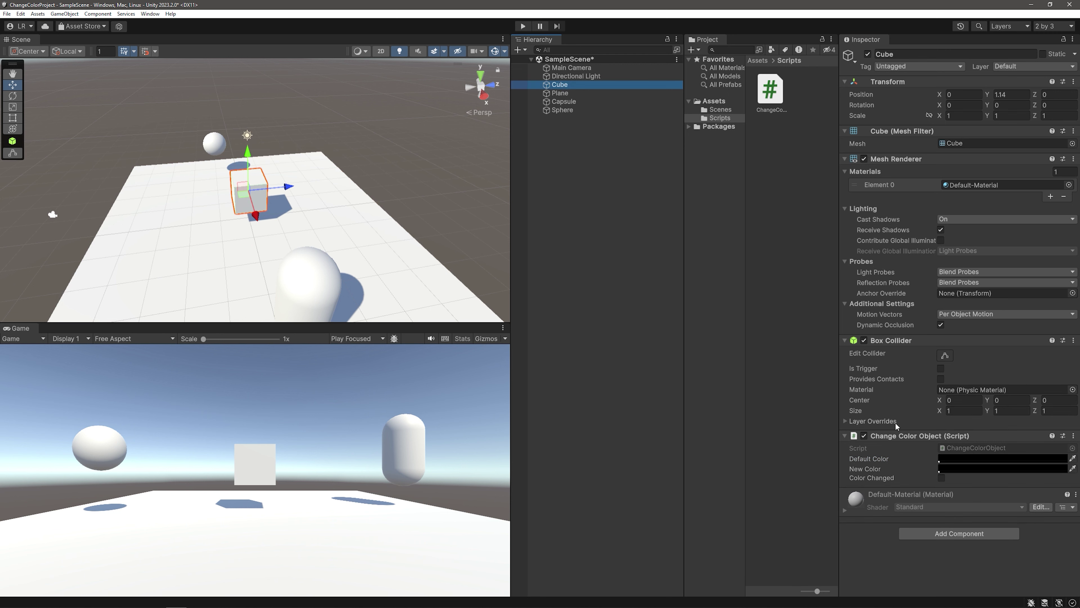
Give the Cube a white Default Color and a red New Color
click(952, 459)
drag(987, 432, 976, 410)
click(1060, 347)
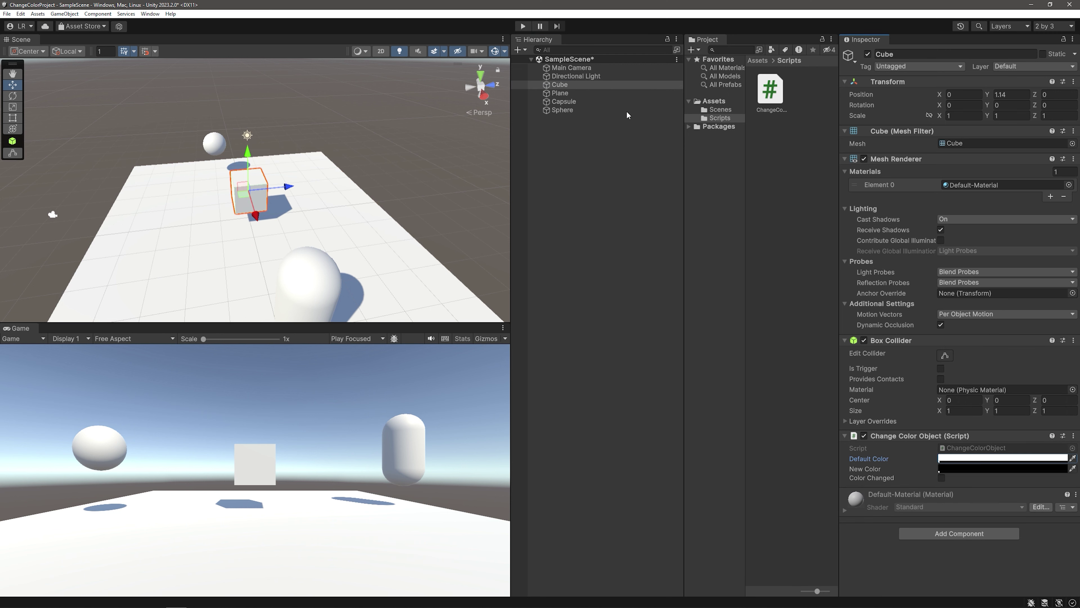
click(978, 468)
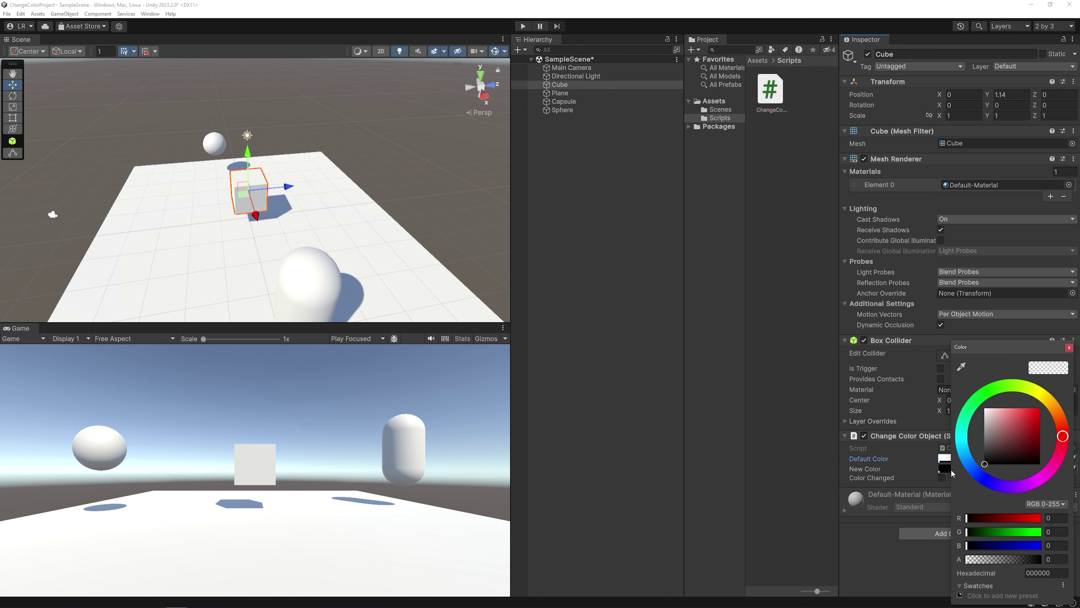
drag(1007, 348, 631, 296)
click(655, 351)
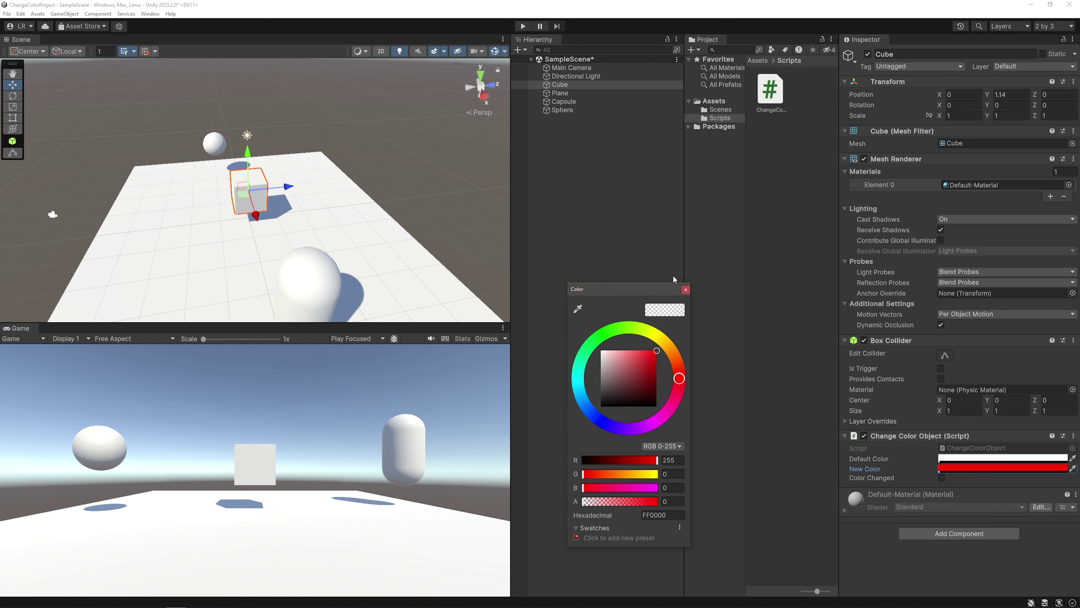
click(686, 289)
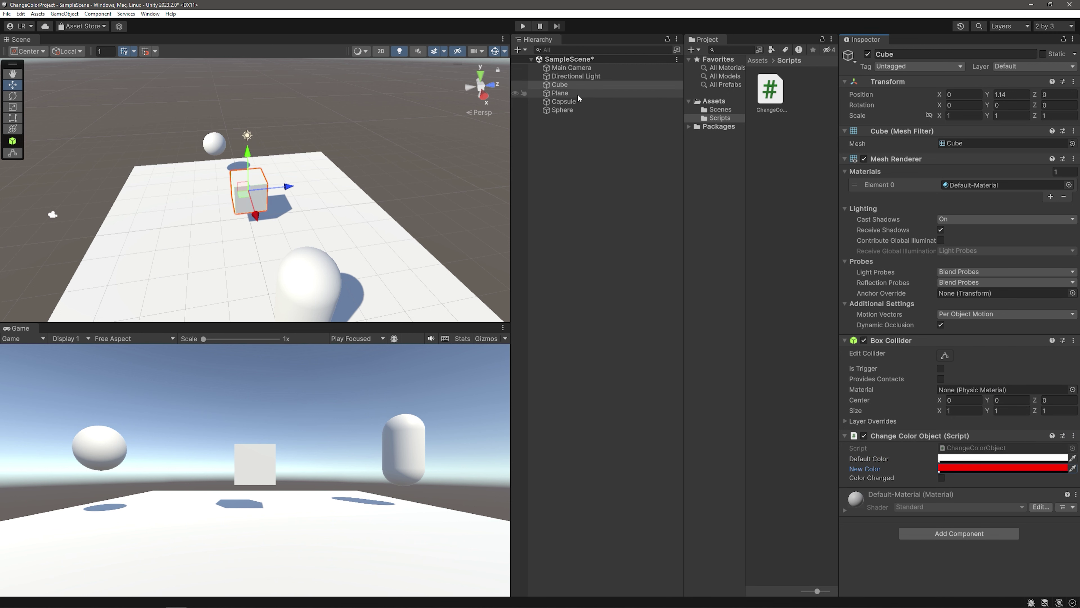
Set the Plane's New Color to bright green
click(560, 93)
click(943, 464)
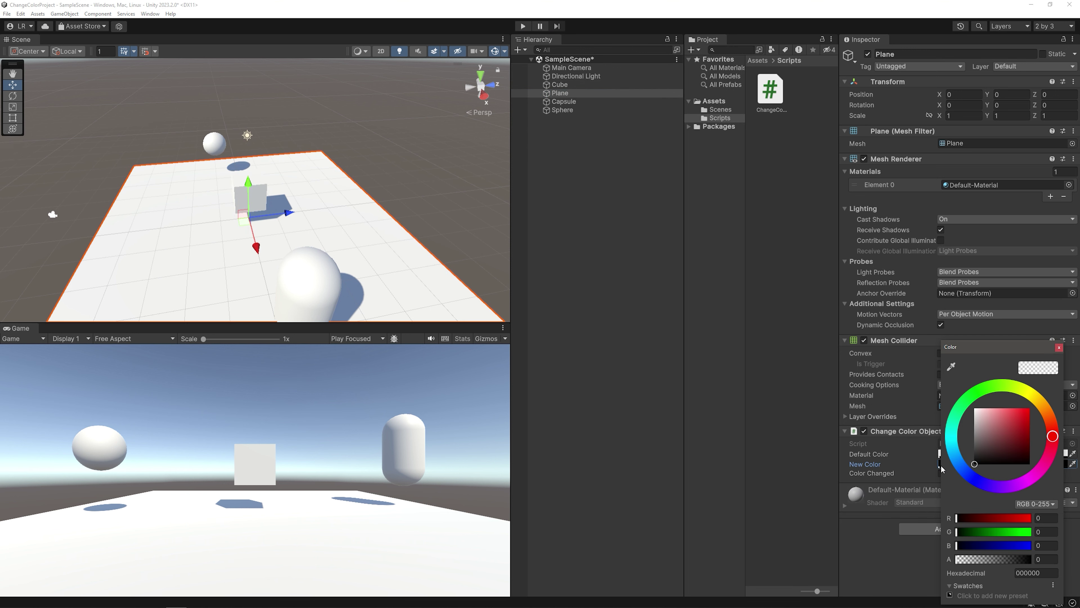
click(993, 391)
click(1028, 409)
click(1059, 347)
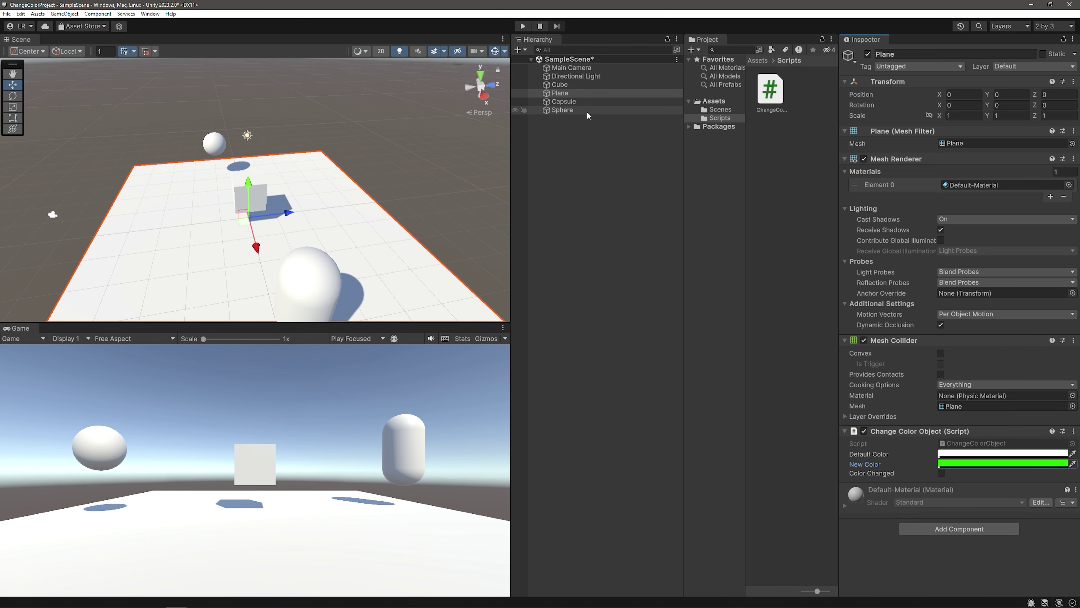
Set the Capsule's New Color to bright magenta
click(582, 101)
click(978, 490)
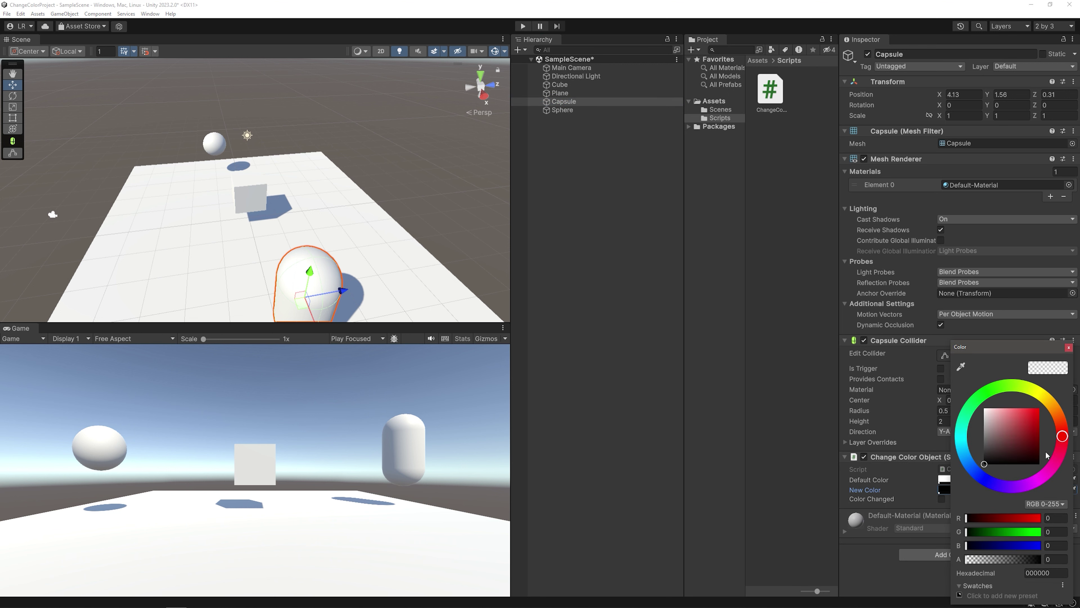
click(1050, 471)
click(1038, 409)
click(1068, 347)
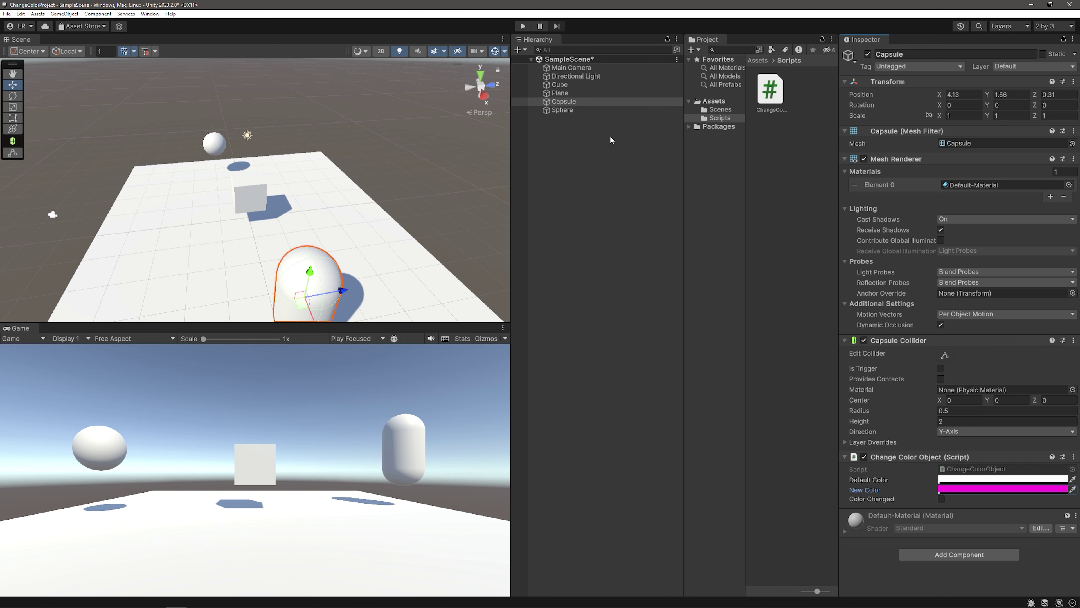
Set the Sphere's New Color to cyan
click(578, 109)
click(943, 468)
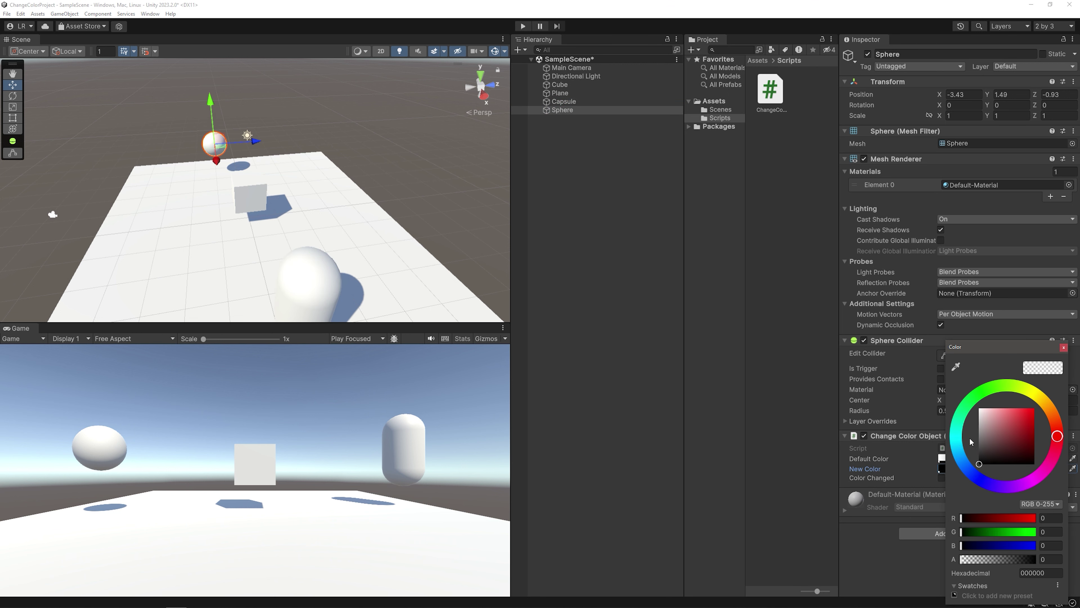
drag(955, 453, 956, 434)
click(1031, 408)
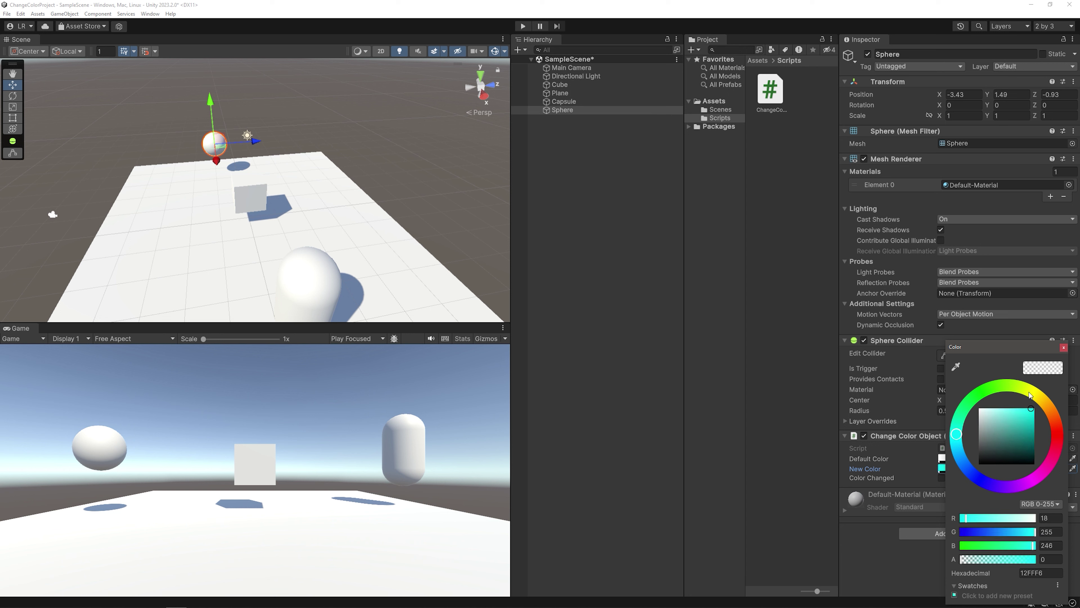
click(1064, 348)
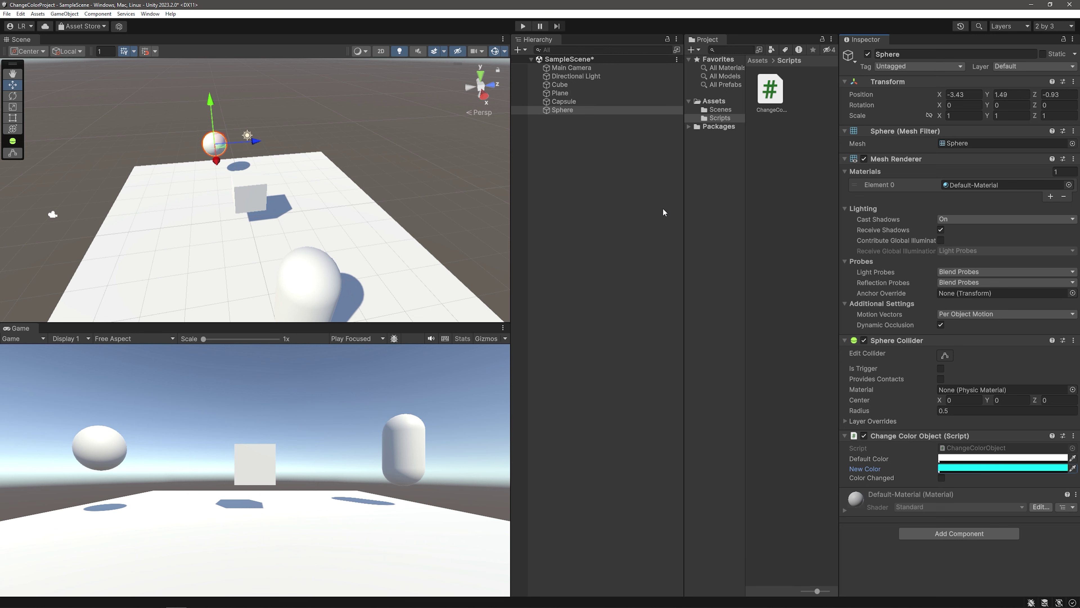
Run the scene in Play mode and toggle the objects to their new colours
click(522, 25)
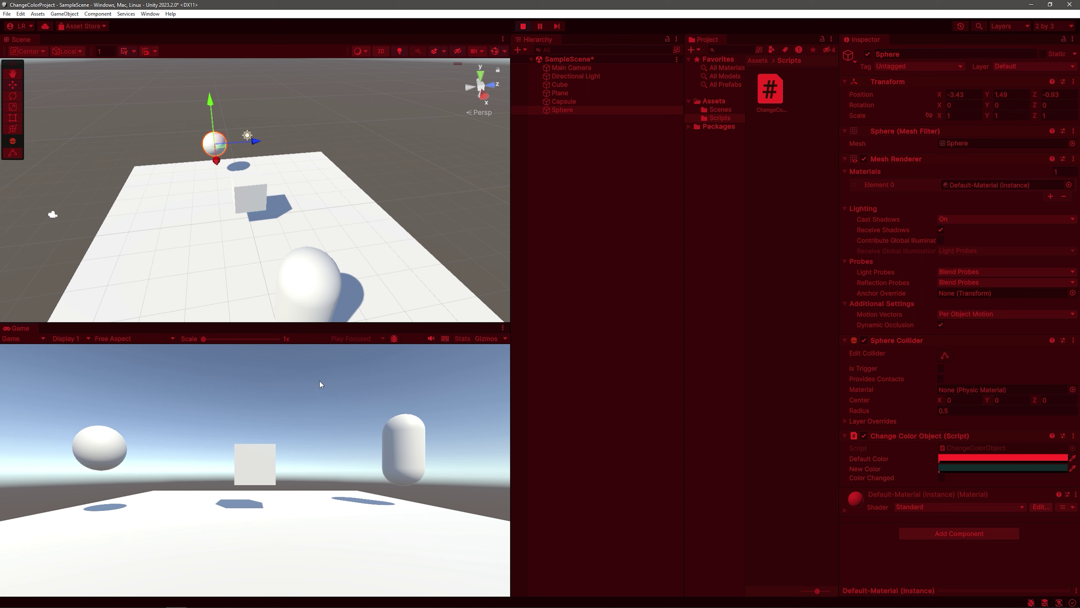
click(337, 382)
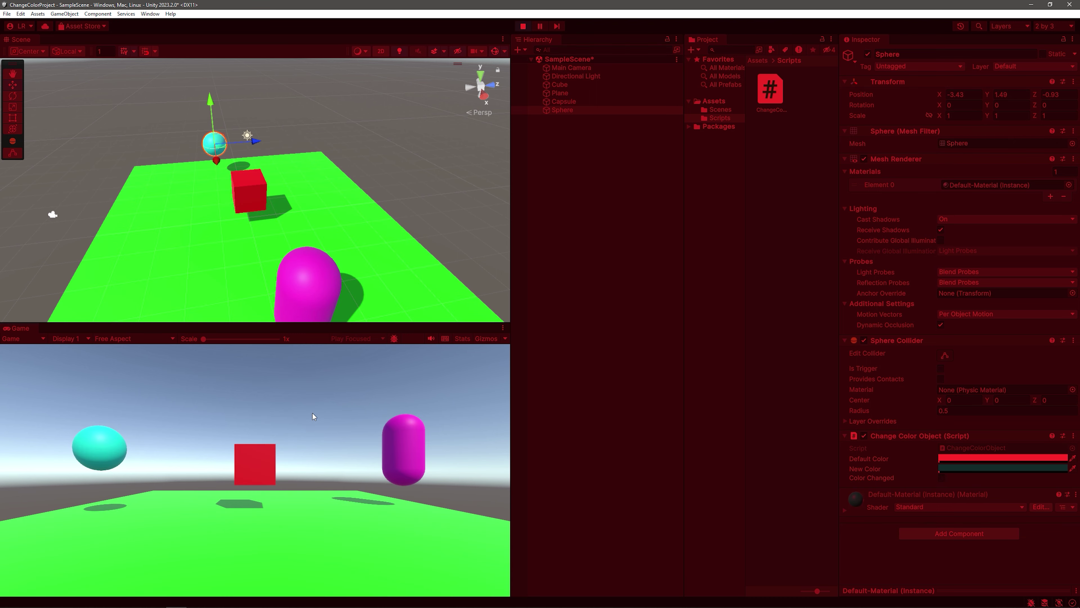
Exit Play mode, briefly run the scene again, then stop it to return to edit mode
click(523, 26)
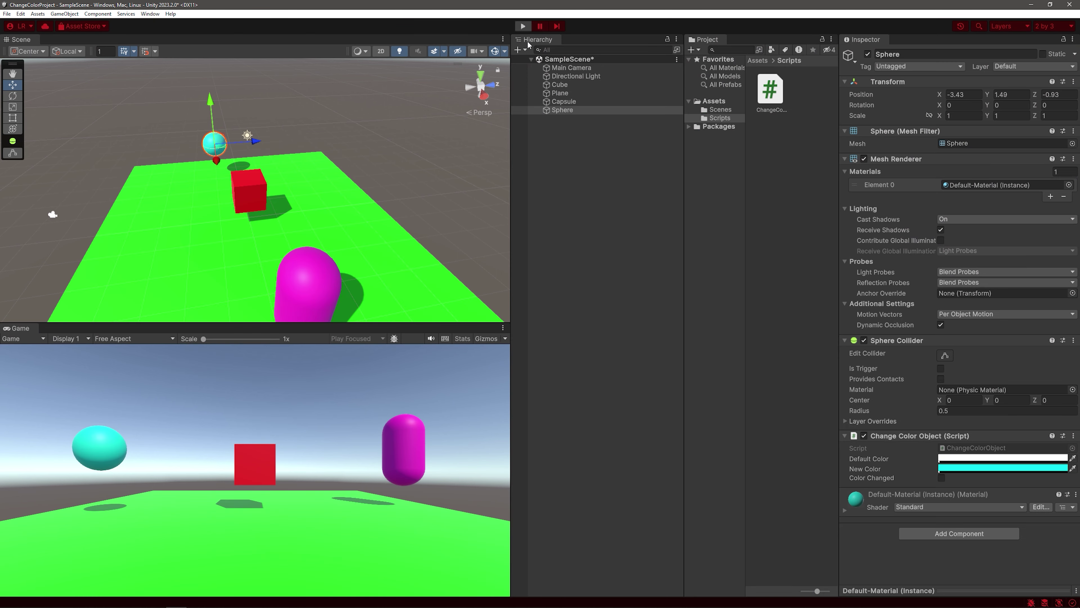
click(523, 26)
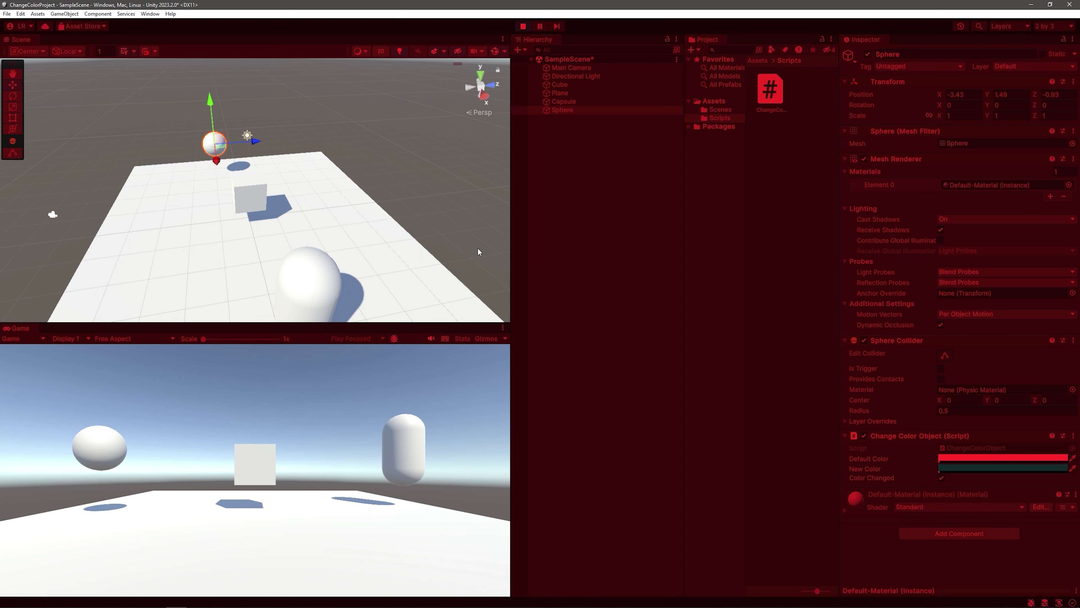
click(523, 26)
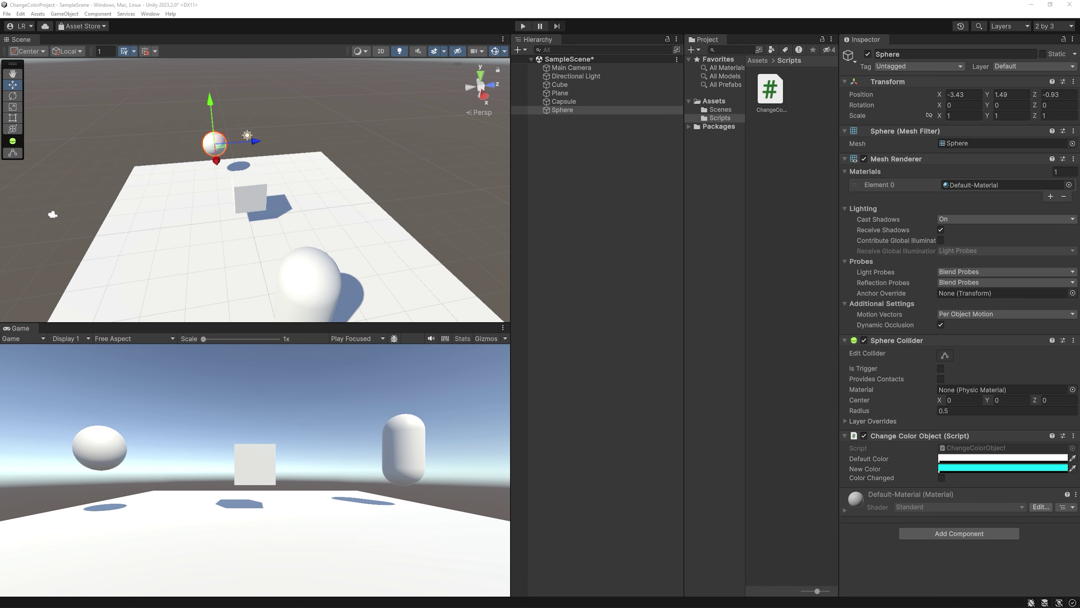
Change line 28 of ChangeColorObject.cs to if (!colorChanged), then run the scene in Unity
scroll(560, 158, down, 4)
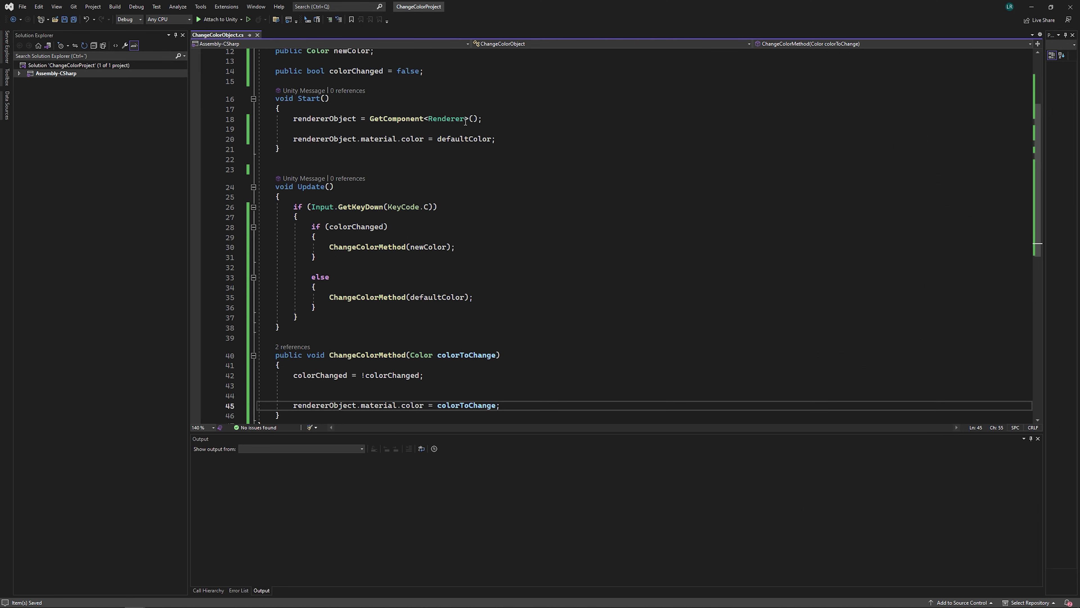
click(369, 228)
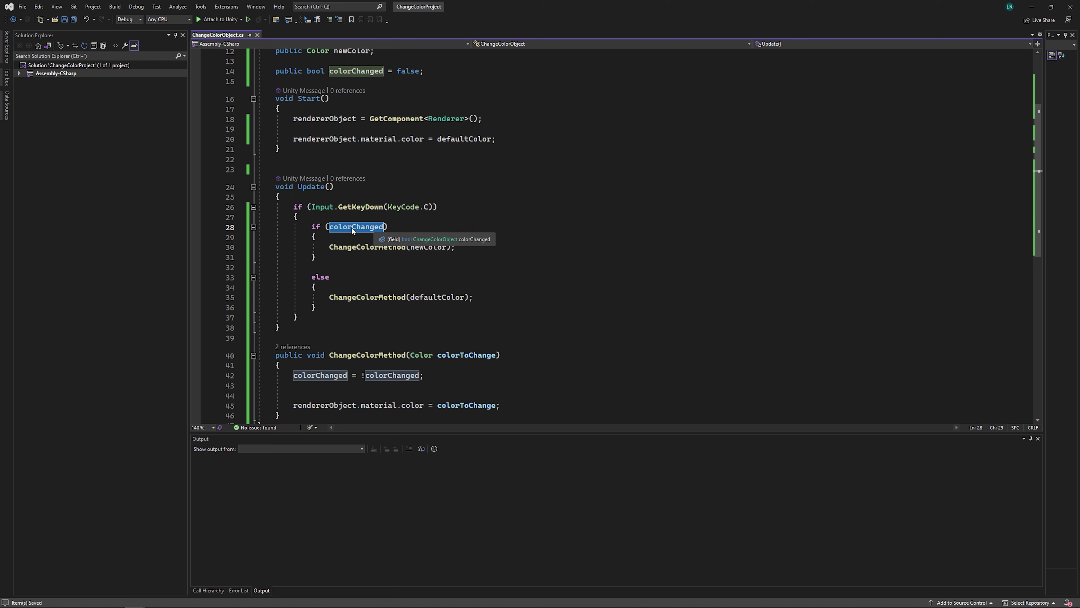
click(331, 227)
text(!)
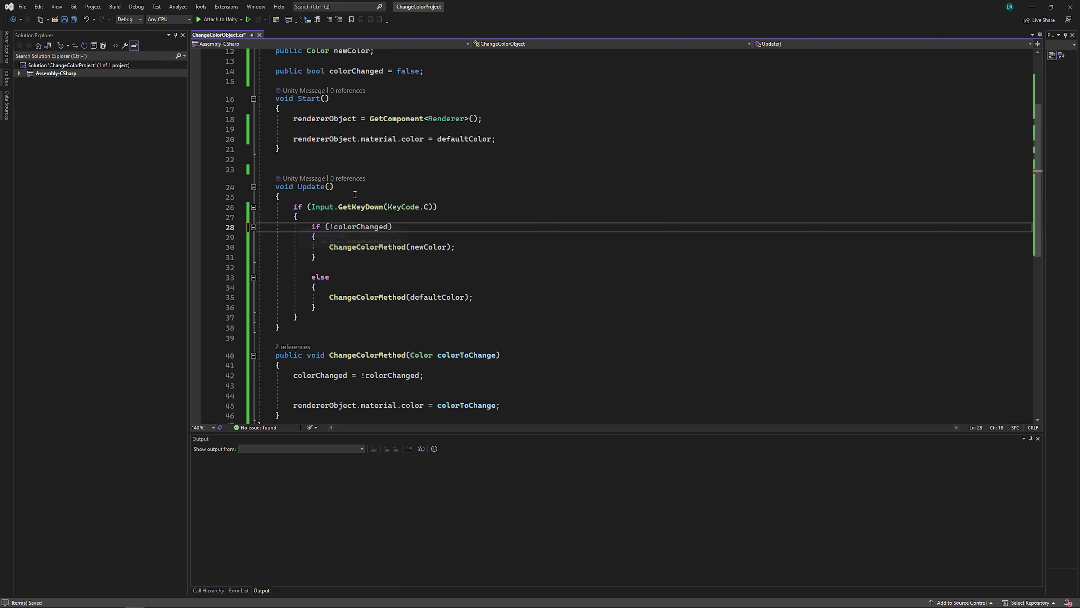
click(553, 197)
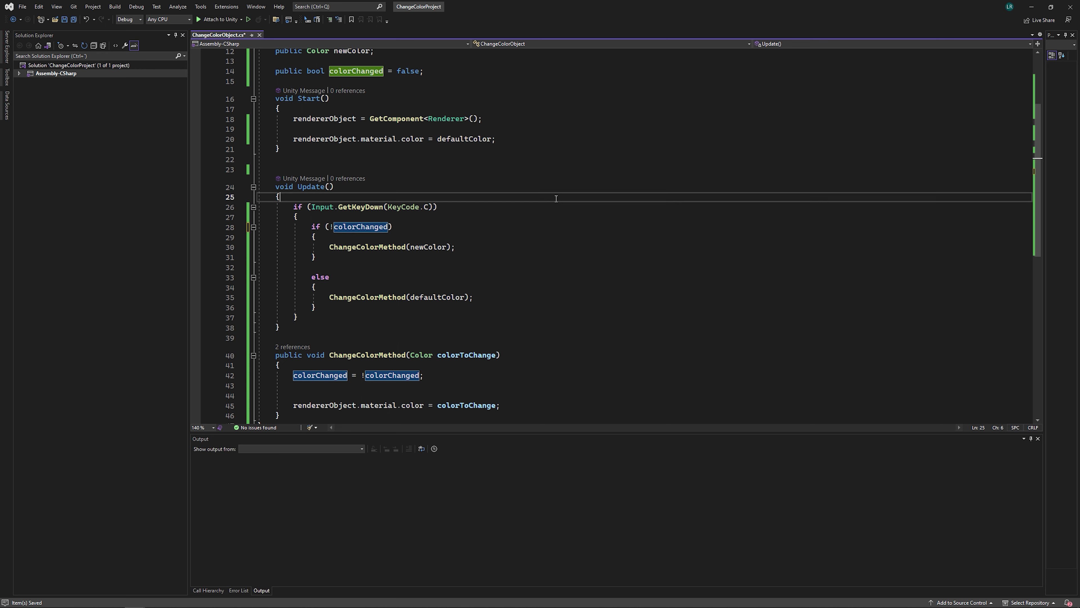
click(1031, 6)
click(520, 26)
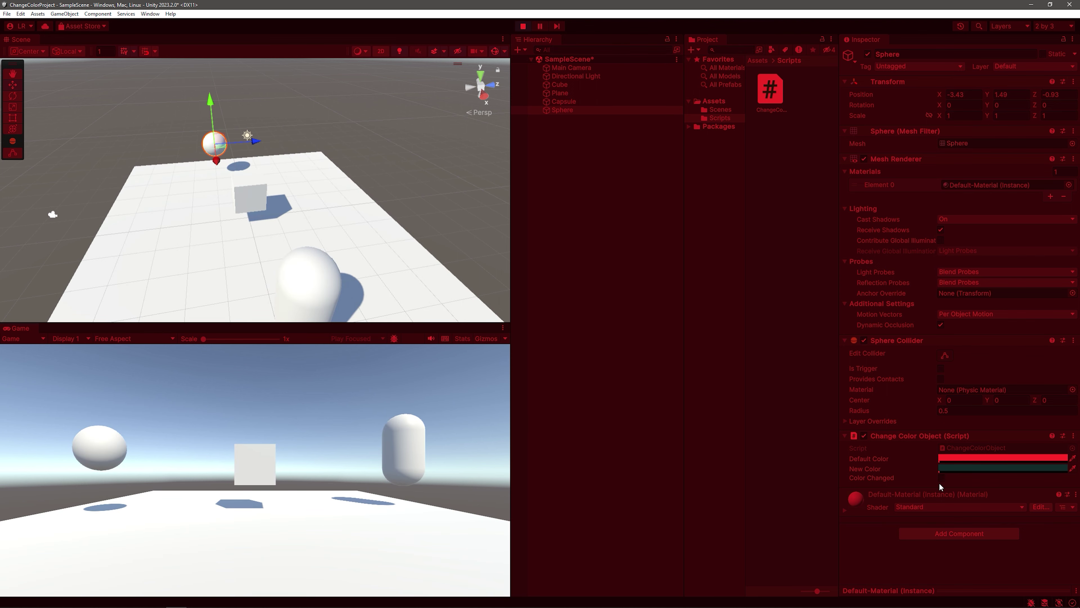
Stop Play mode and deselect the sphere so all objects show plain white
click(520, 26)
click(610, 189)
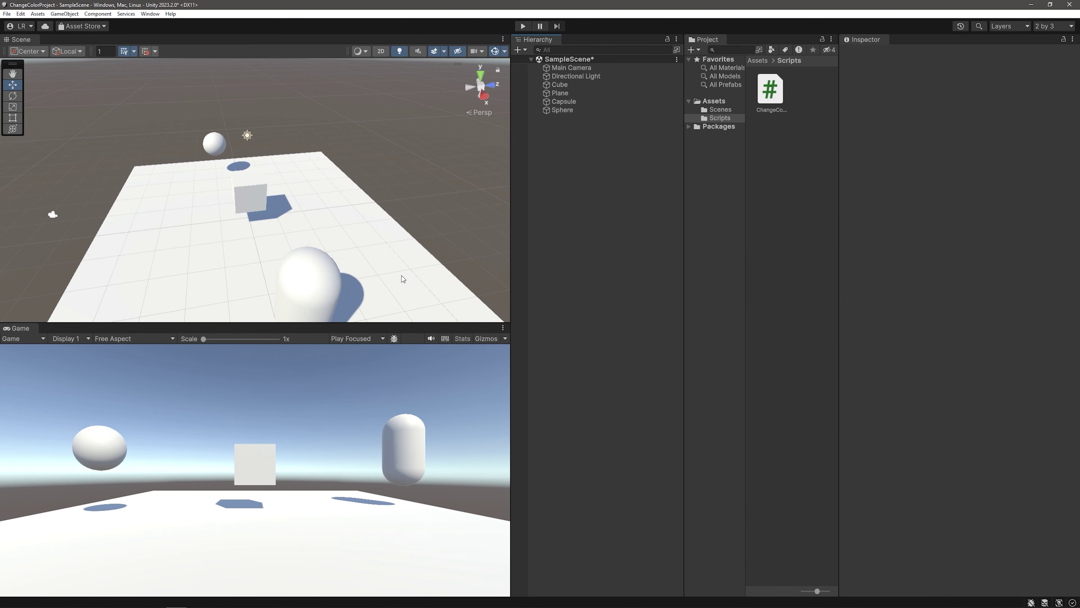
click(405, 431)
Create a C# script named ChangeColorLogic in the Scripts folder and open it in Visual Studio
right_click(783, 175)
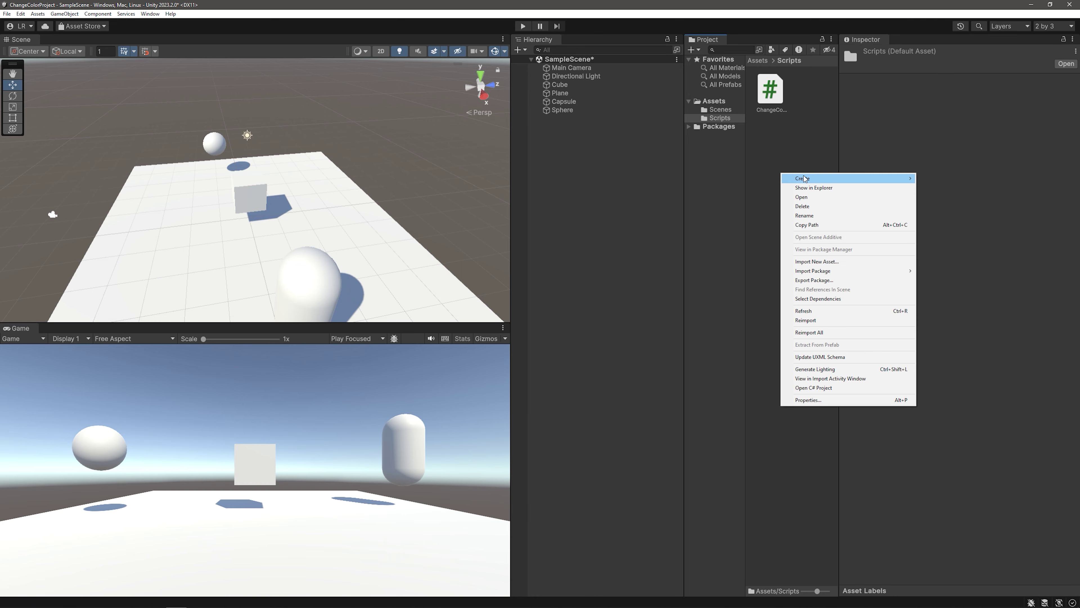
mouse_move(808, 178)
click(970, 194)
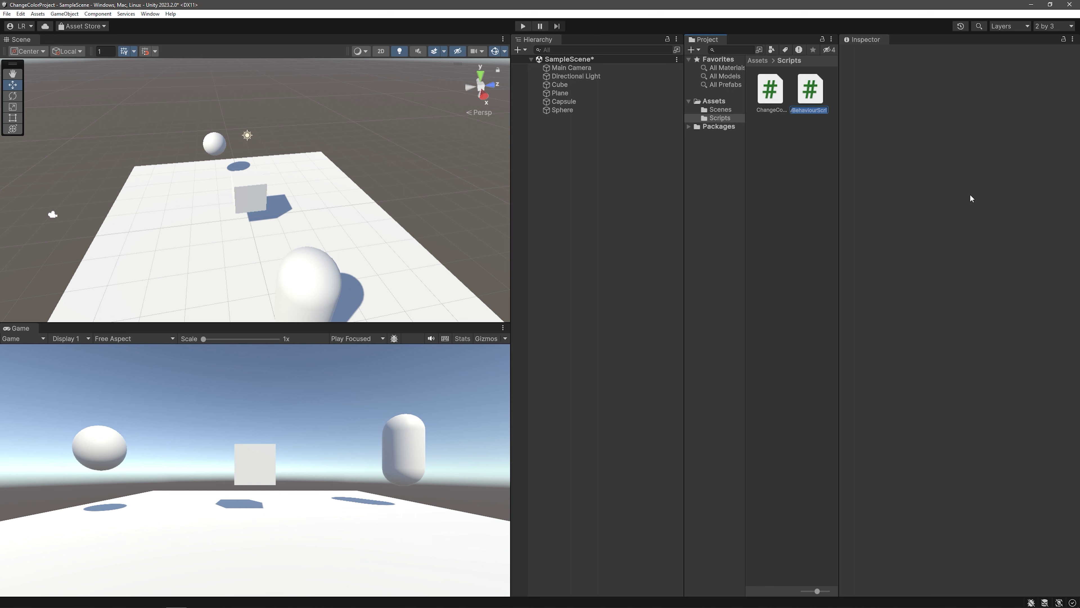
text(Chan)
text(geCo)
text(lor)
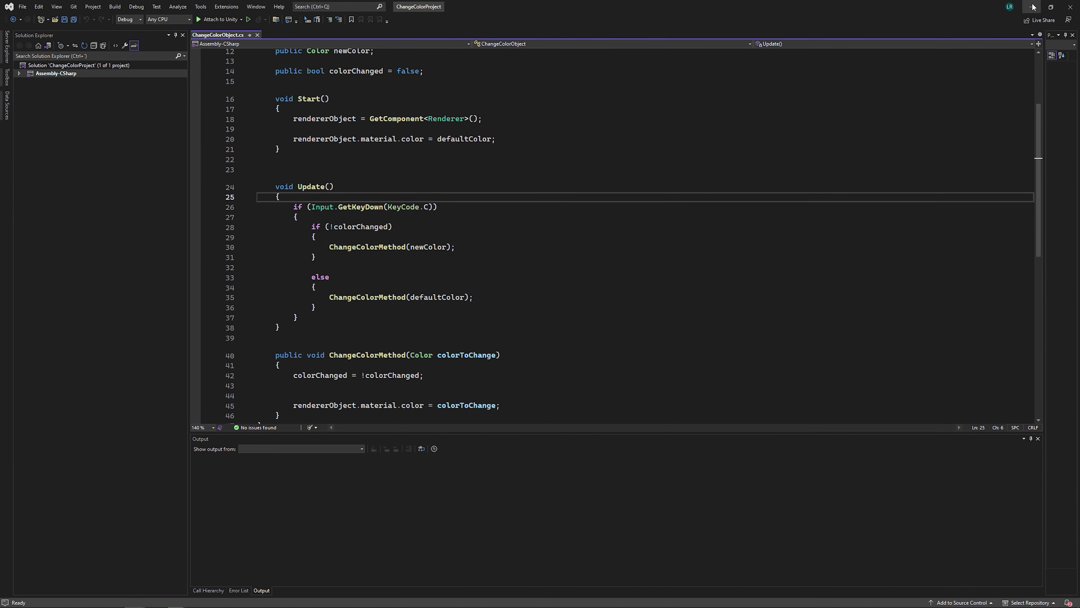
click(1033, 7)
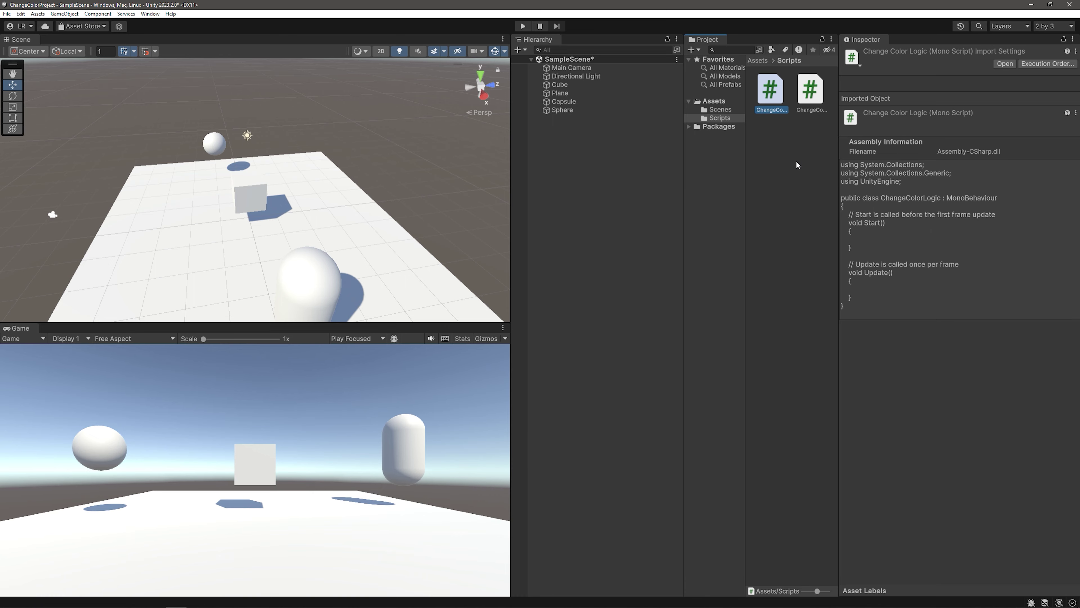
double_click(774, 98)
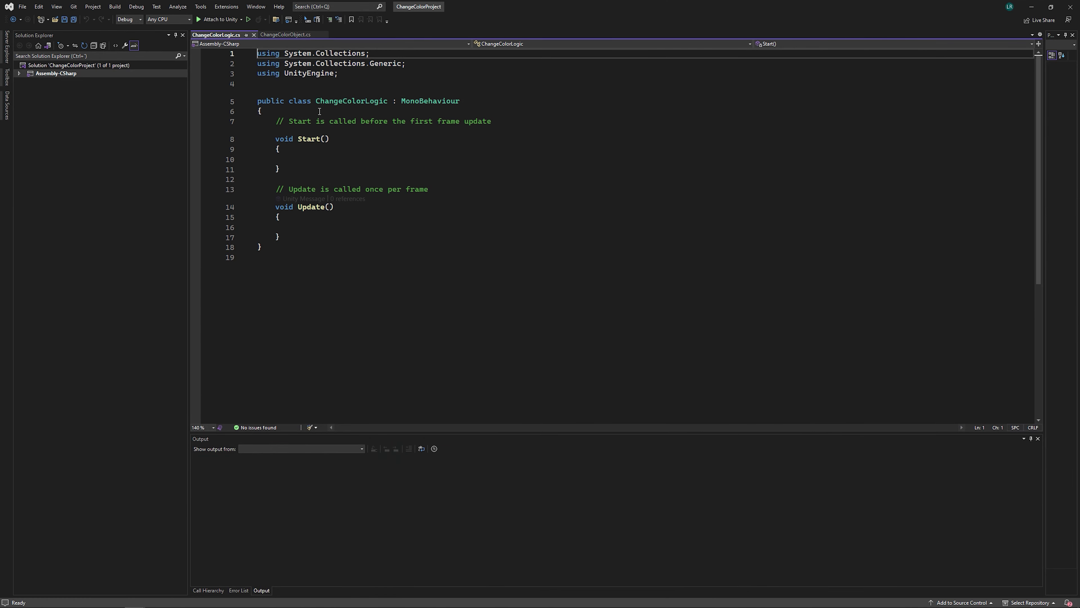
Delete the template comments above Start and Update in ChangeColorLogic, save, and return to Unity
drag(275, 121, 514, 128)
key(BackSpace)
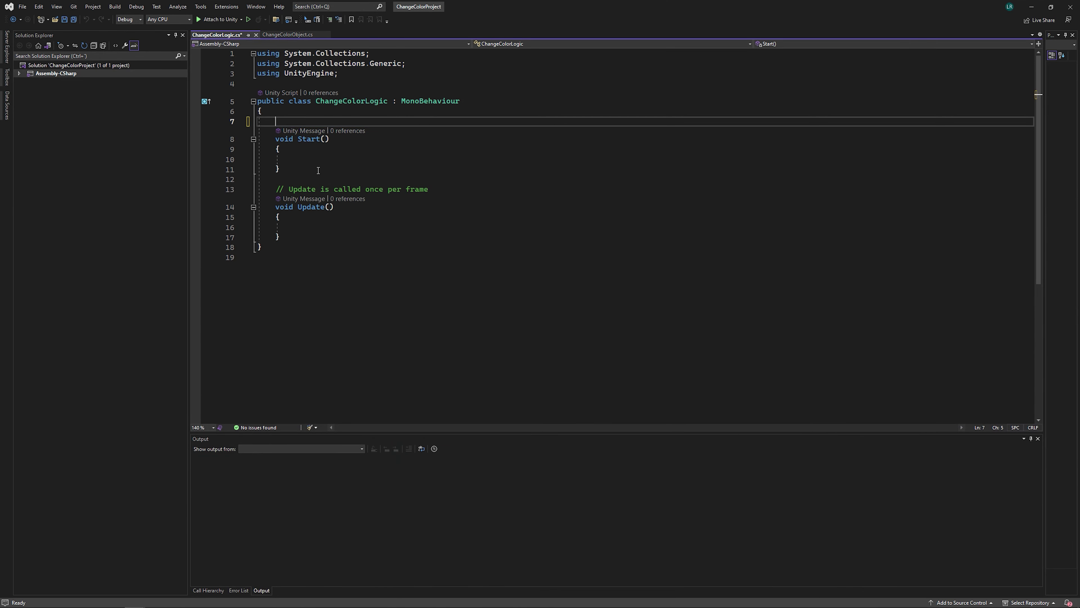
drag(276, 189, 428, 189)
key(BackSpace)
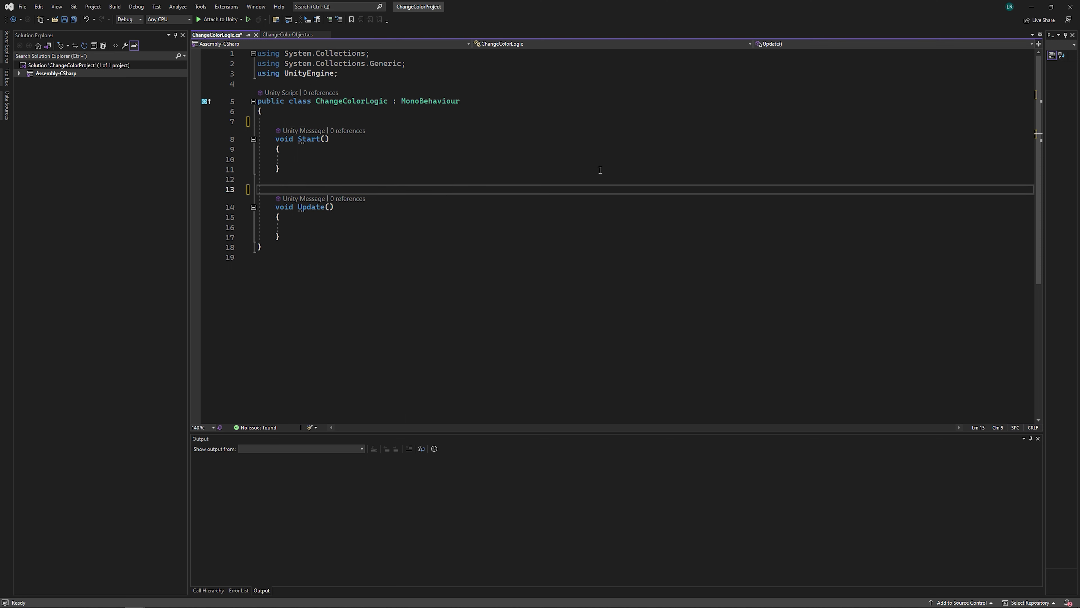
click(600, 170)
key(ctrl+s)
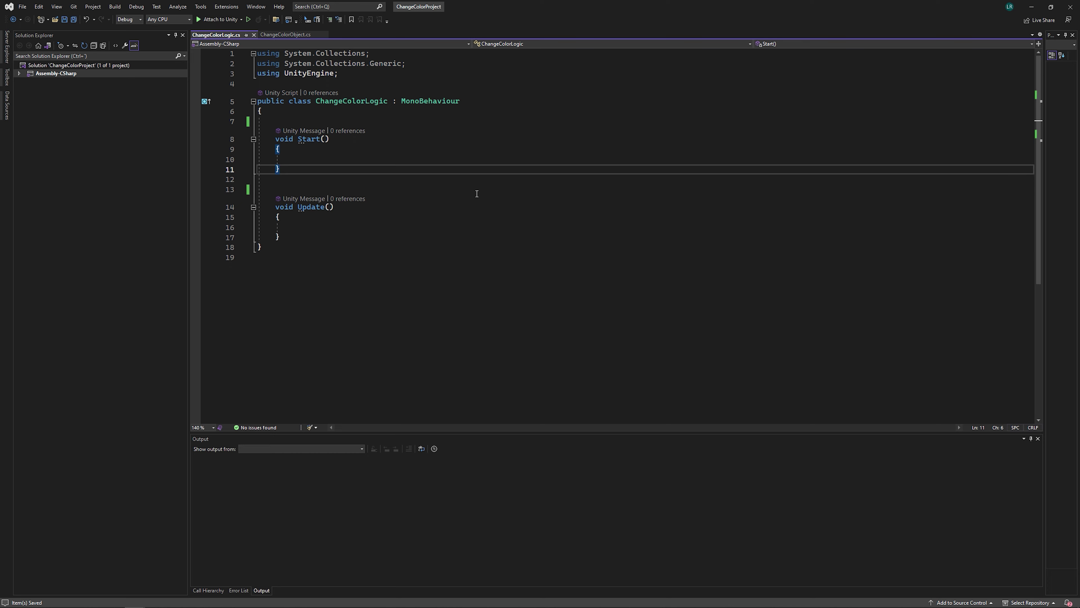
click(1031, 6)
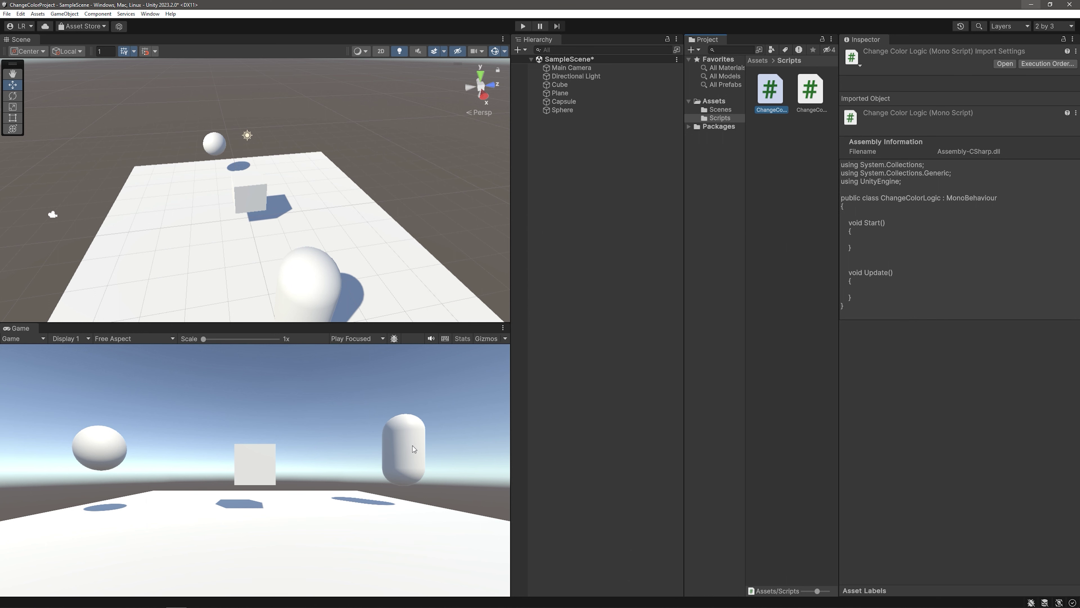
Create an empty GameObject in the Hierarchy named ManagerColor
click(413, 459)
right_click(566, 174)
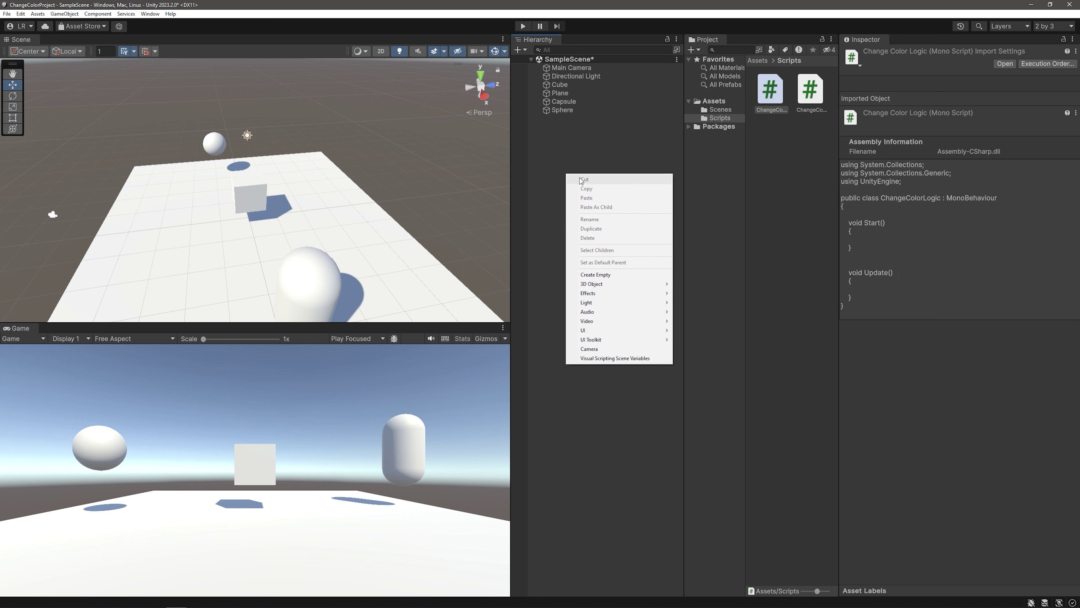
click(602, 274)
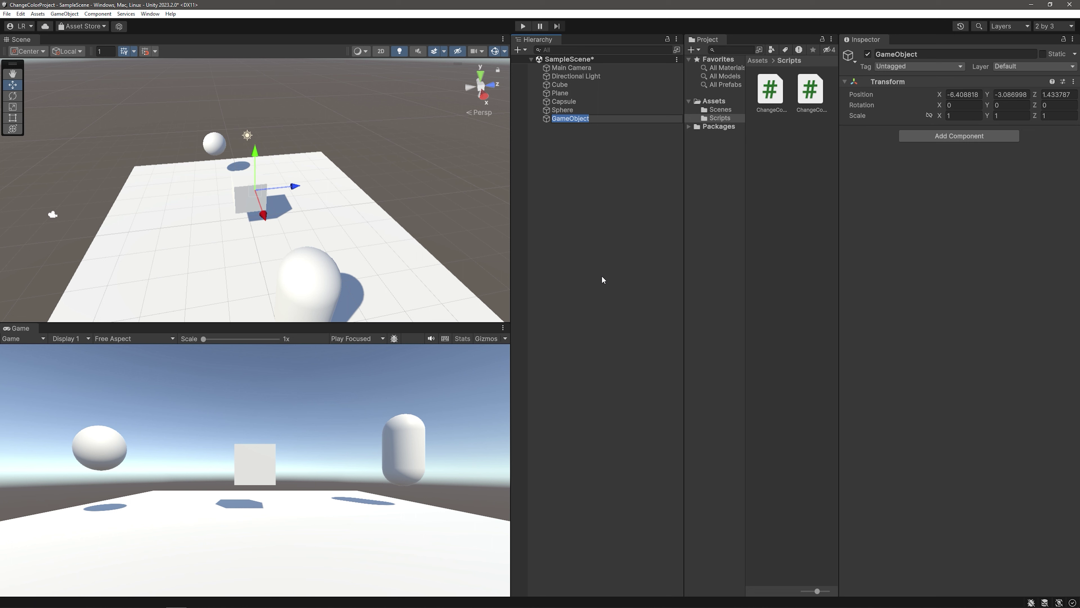
text(Ma)
text(nagerColor)
key(Return)
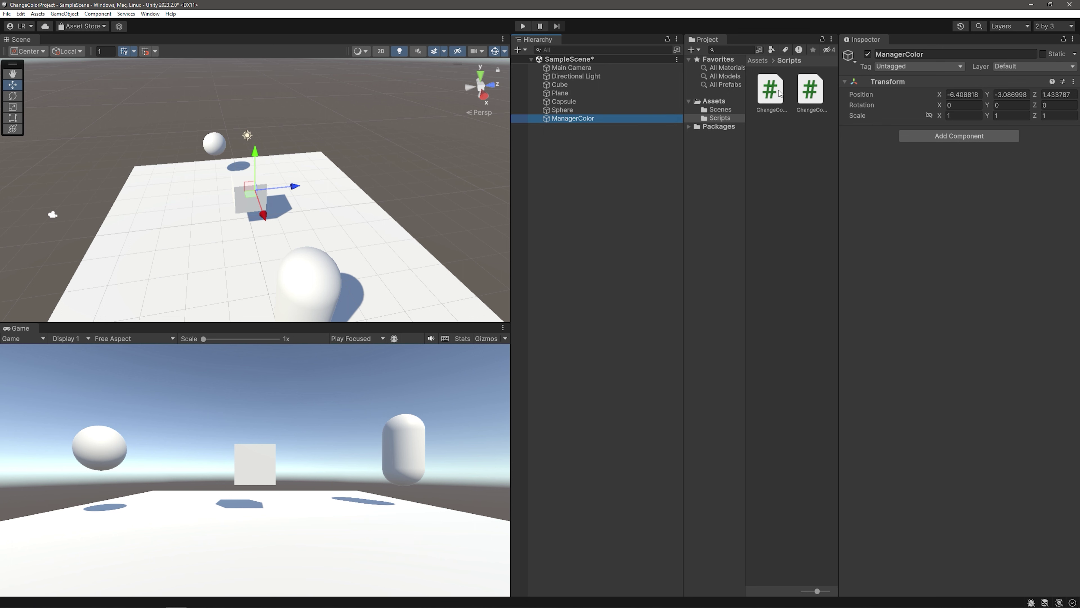
Attach the ChangeColorLogic script to ManagerColor and open it for editing
ctrl+scroll(787, 107, up, 3)
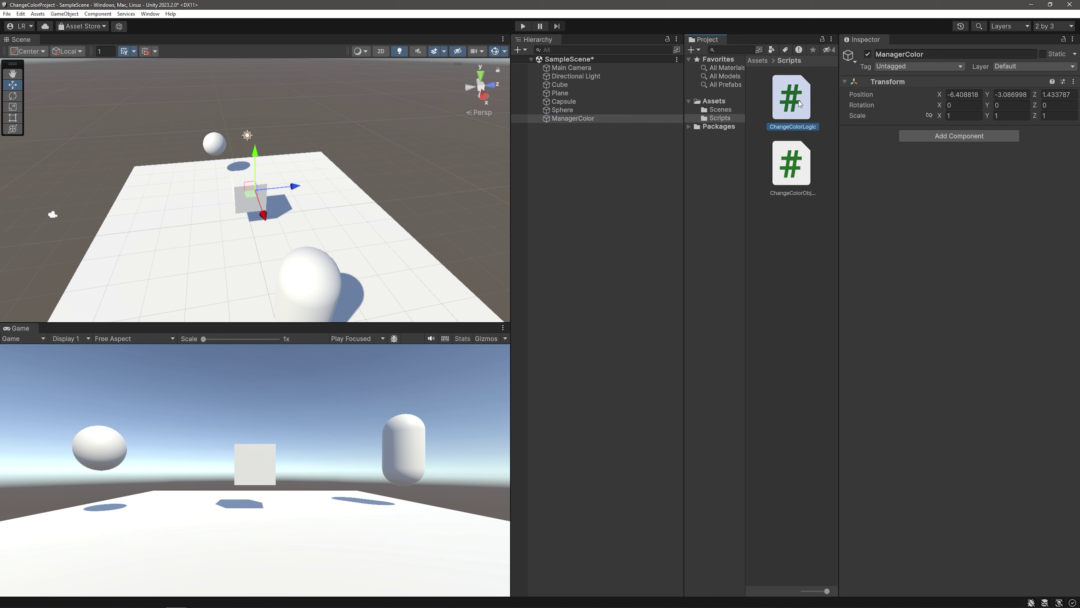
drag(792, 123, 572, 119)
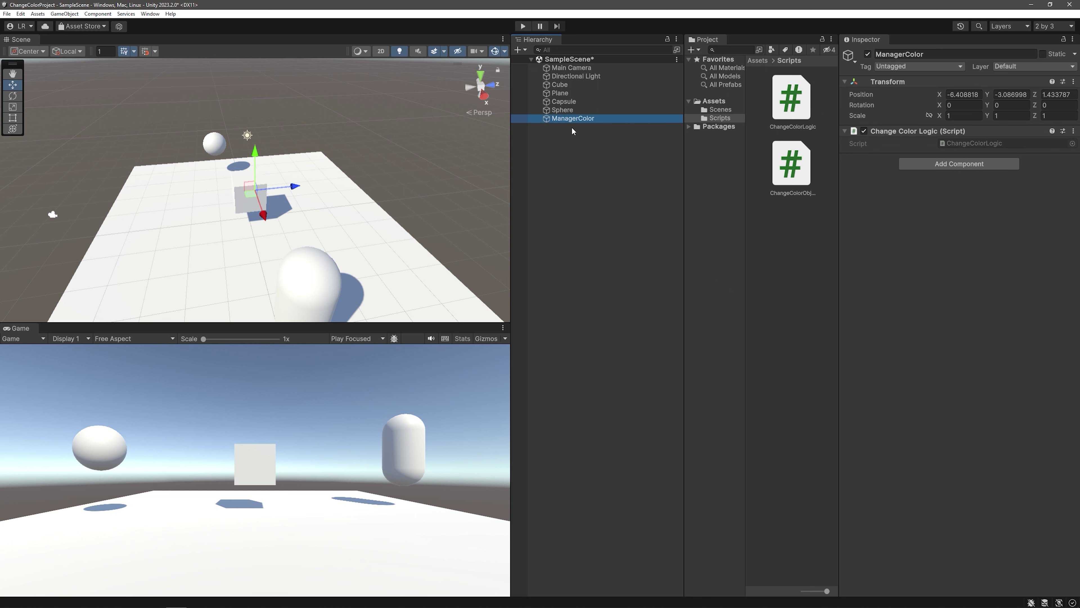
double_click(945, 144)
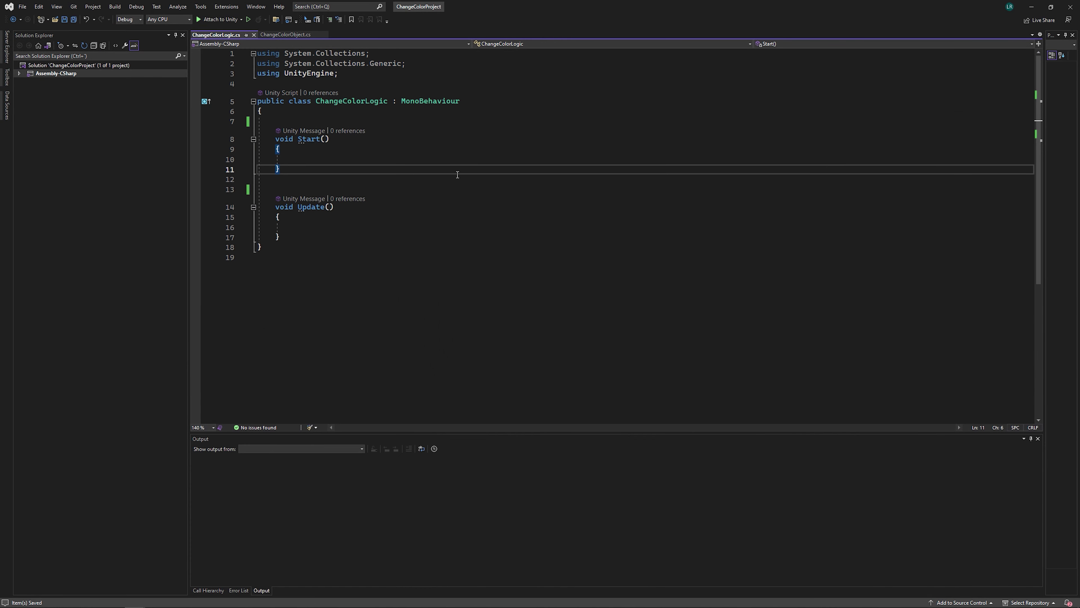
Delete the Start method from ChangeColorLogic
drag(275, 138, 308, 183)
key(Delete)
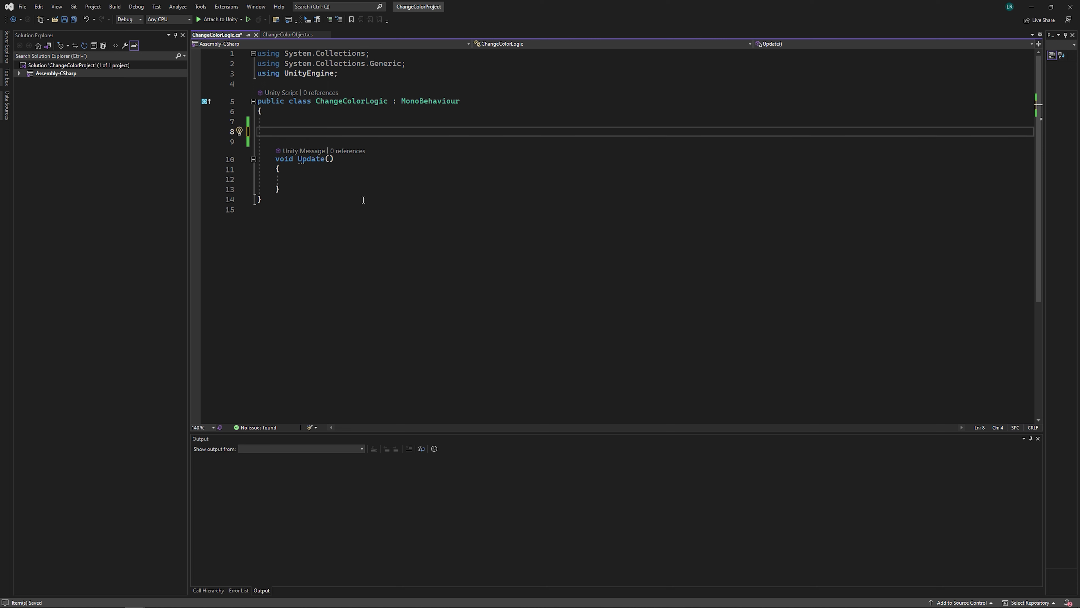
click(312, 180)
Add an empty if (Input.GetMouseButtonDown(0)) block inside Update
text(if)
key(Tab)
key(Tab)
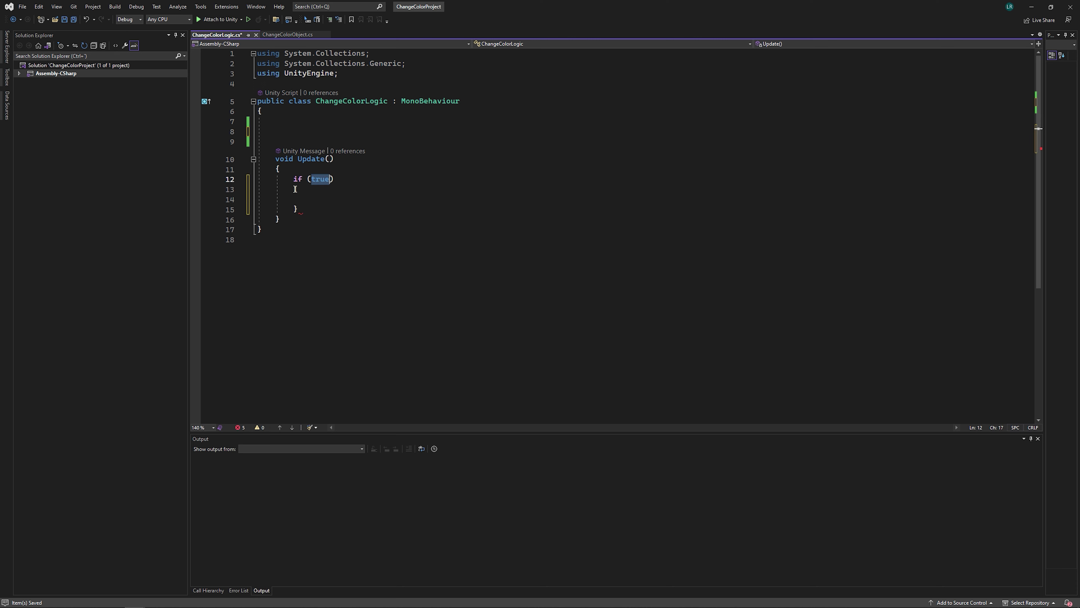
text(if (Input)
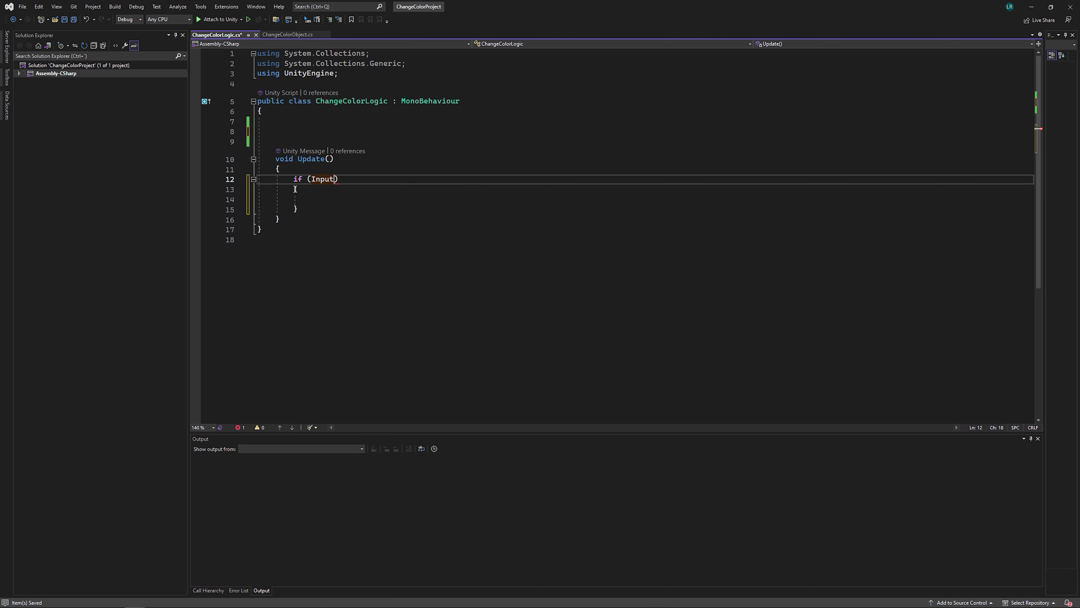
text(.getm)
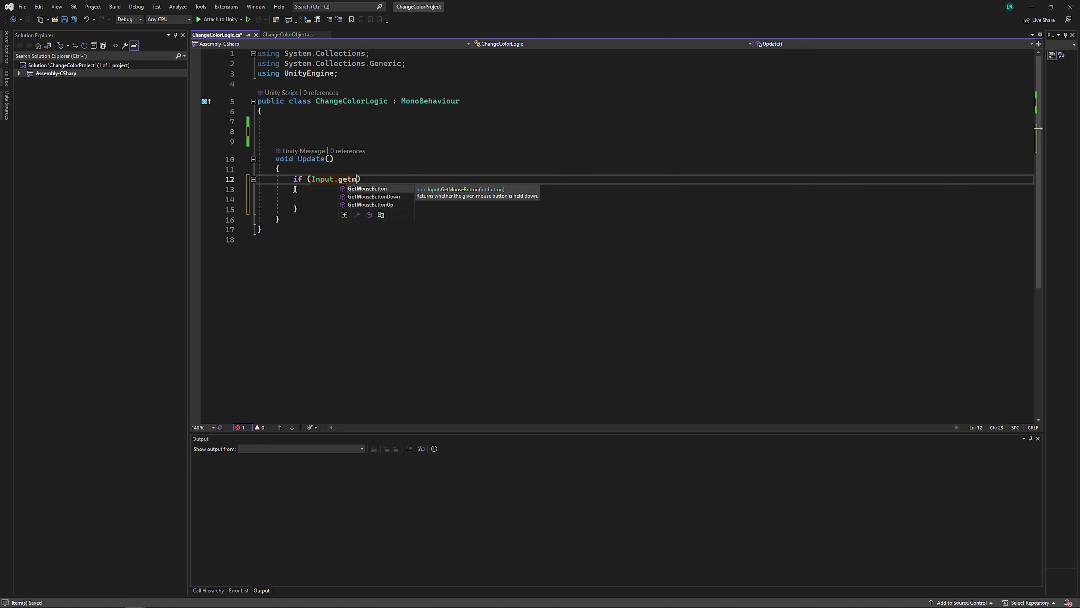
key(Down)
key(Tab)
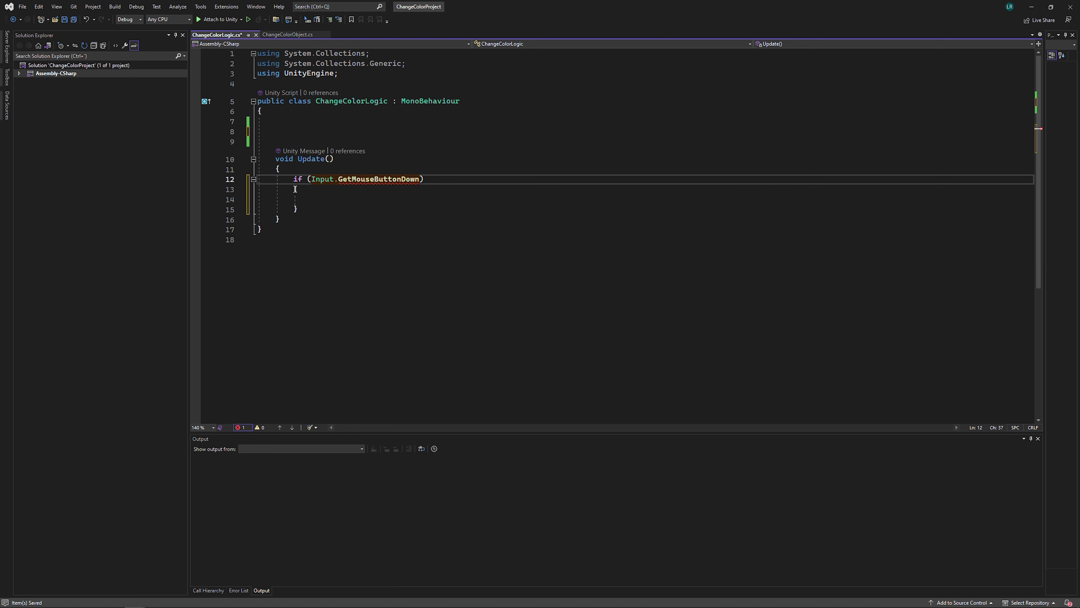
text(())
key(Left)
text(0)
click(337, 203)
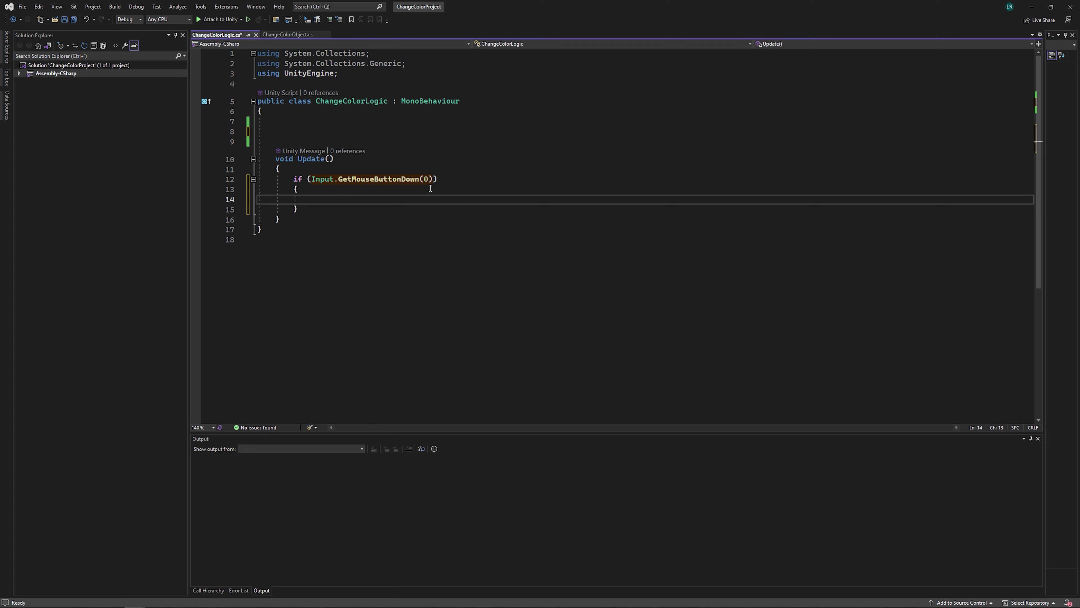
drag(431, 178, 311, 178)
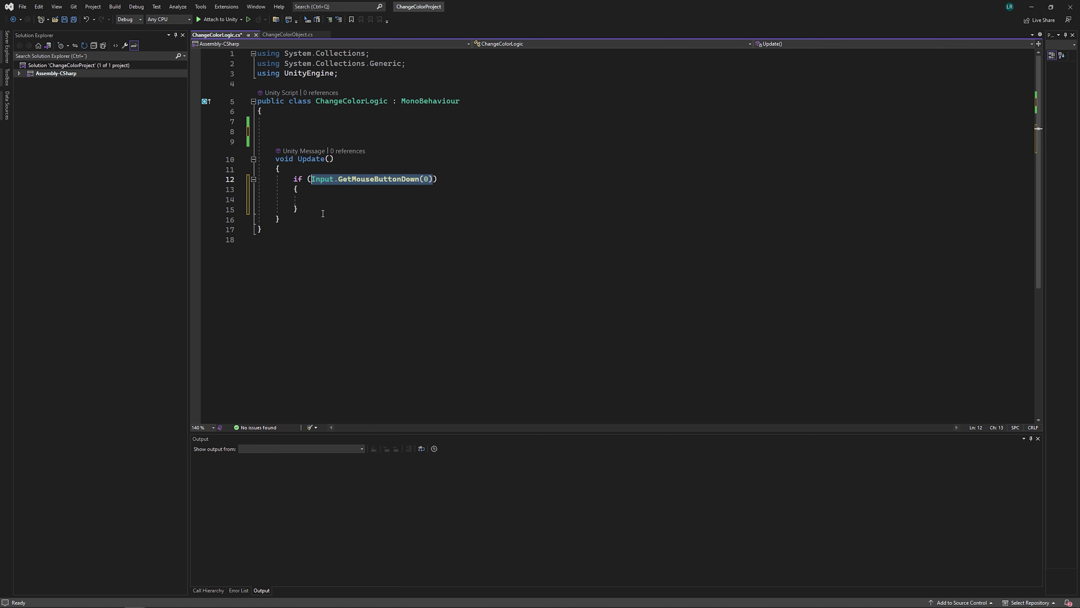
click(320, 199)
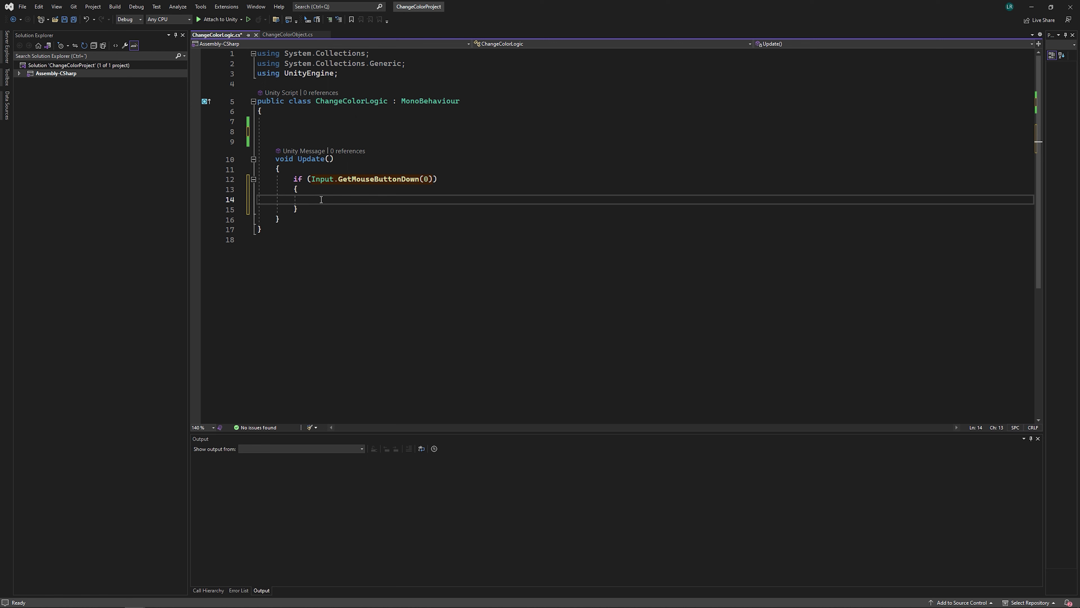
Begin the declaration Ray ray = Camera.main. inside the mouse-click block
key(Return)
key(Return)
click(322, 201)
text(Ra)
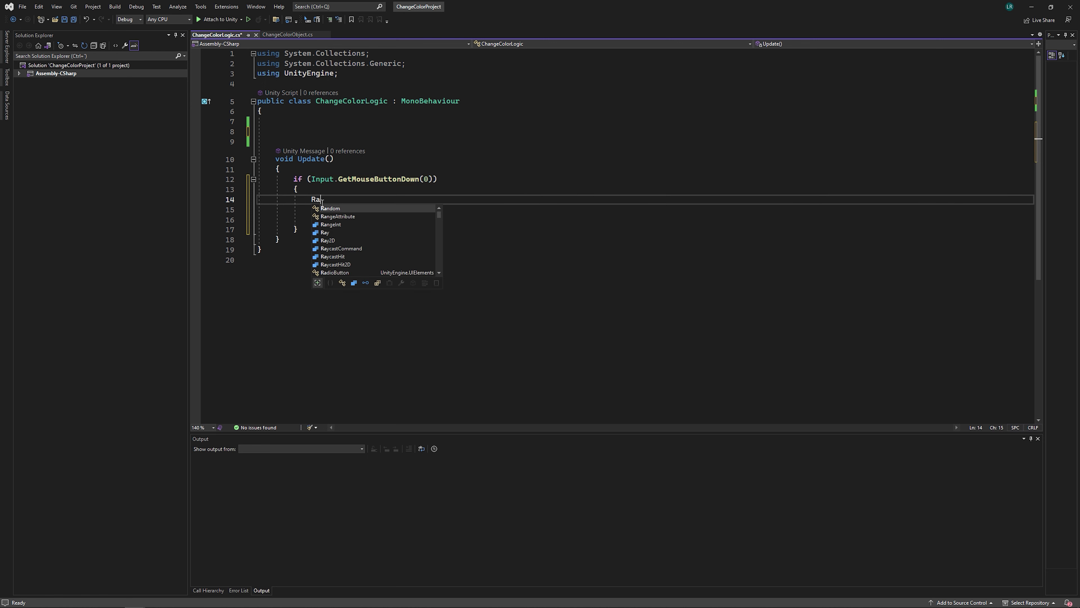
text(y )
text(r)
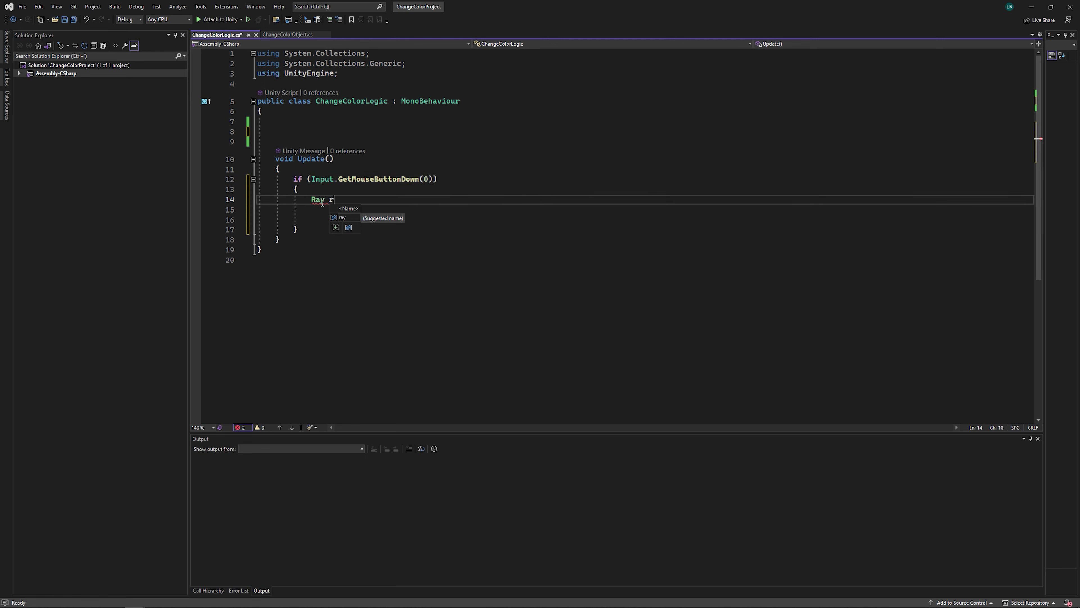
text(ay=)
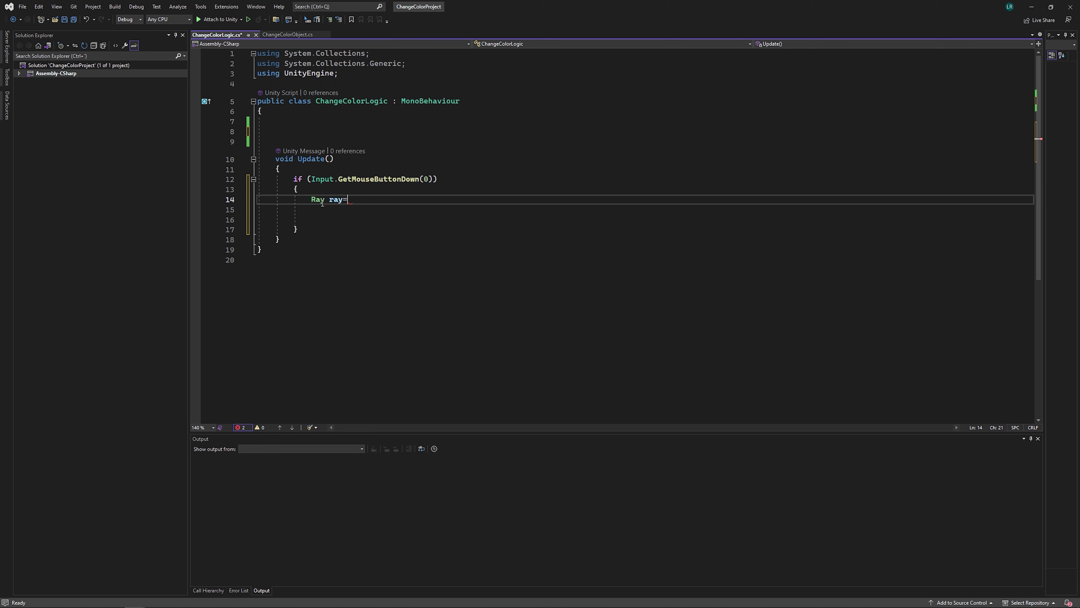
text( came)
key(Tab)
text(.m)
key(Tab)
text(.)
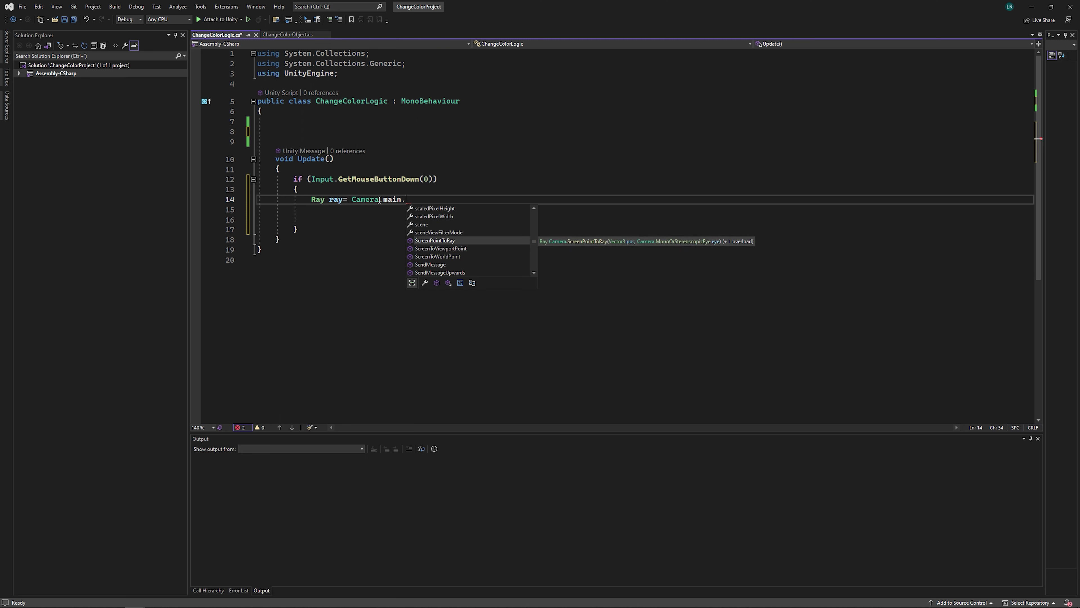
key(ctrl+k)
key(ctrl+d)
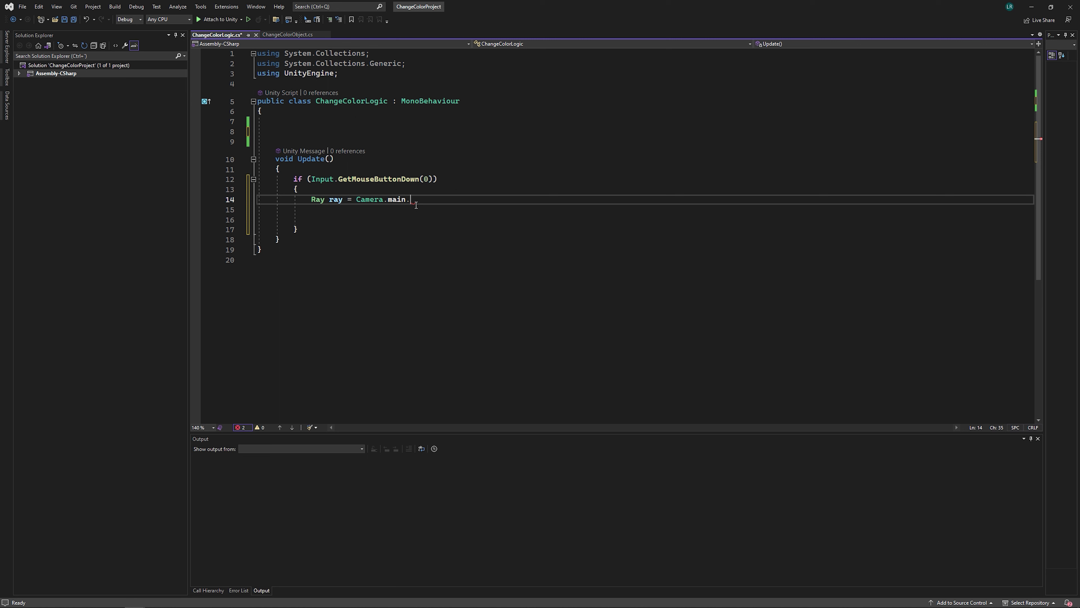
Complete the ray as Camera.main.ScreenPointToRay(Input.mousePosition)
text(scrr)
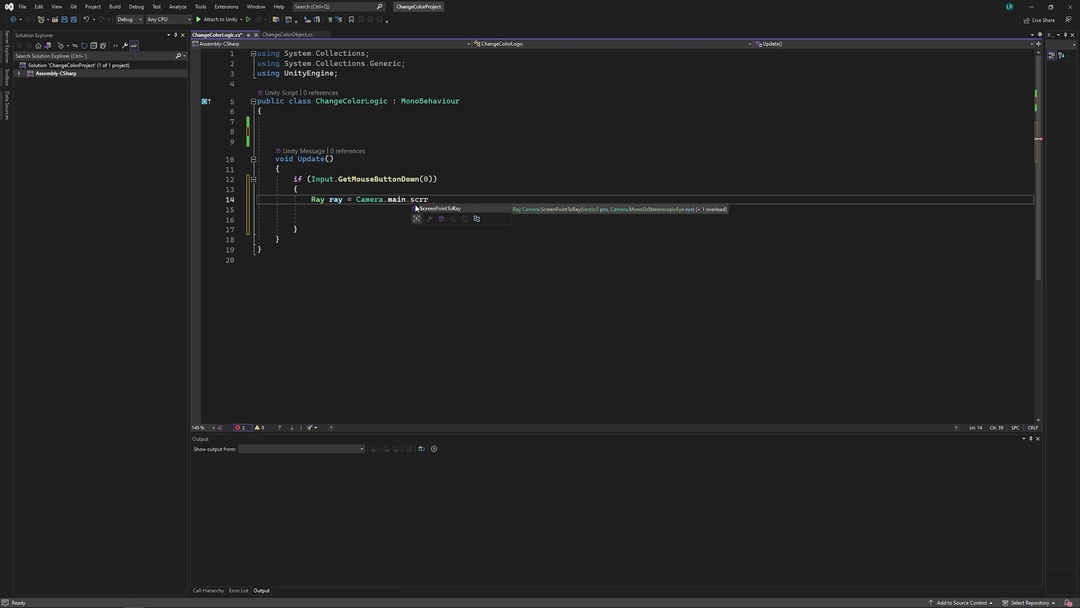
key(Tab)
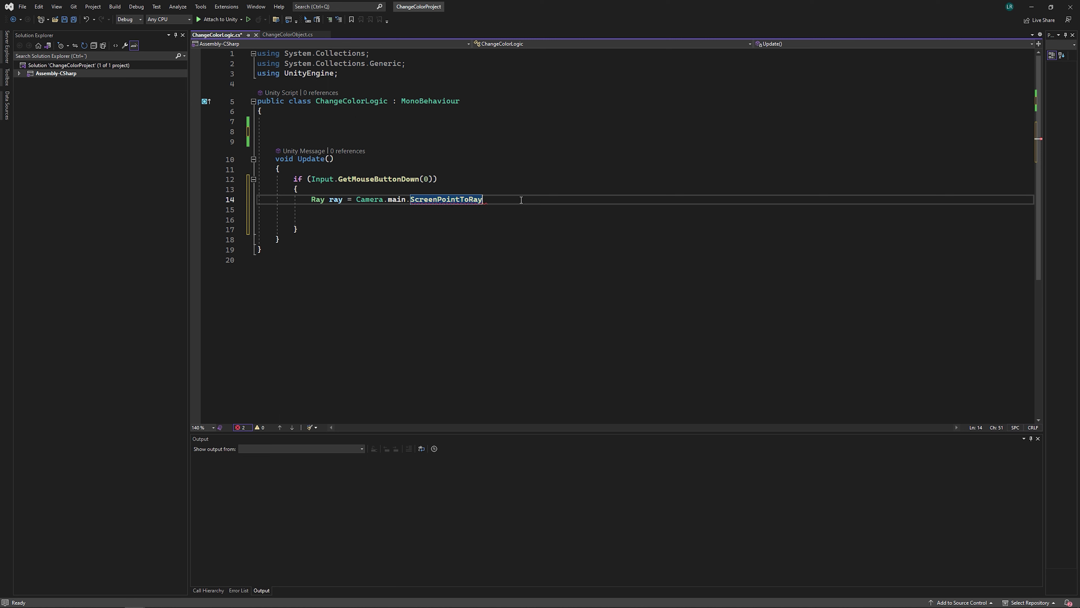
text(())
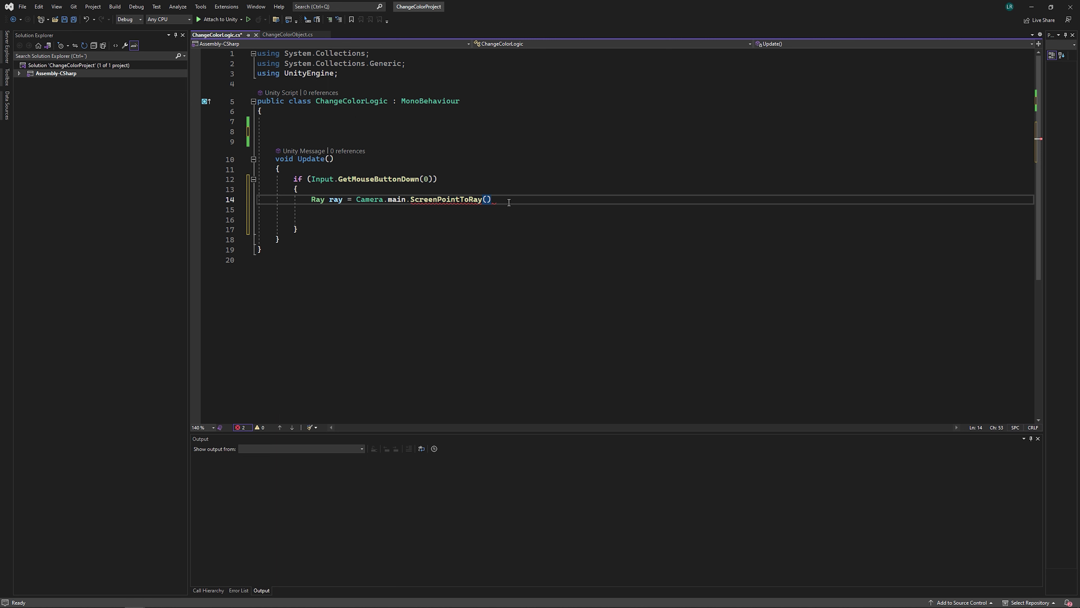
text(;)
click(488, 199)
text(Input)
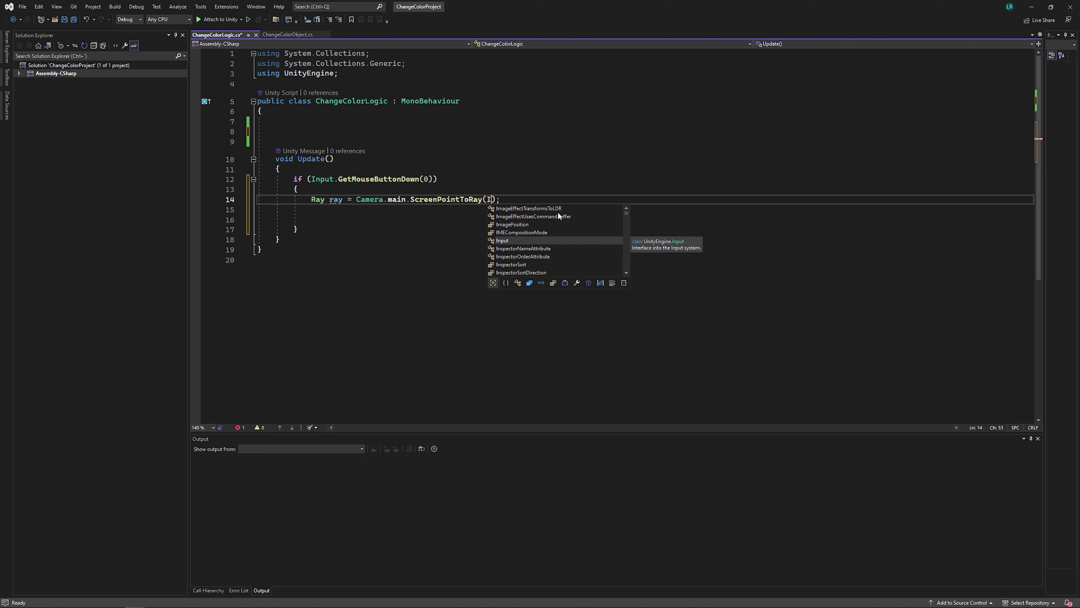
text(.mous)
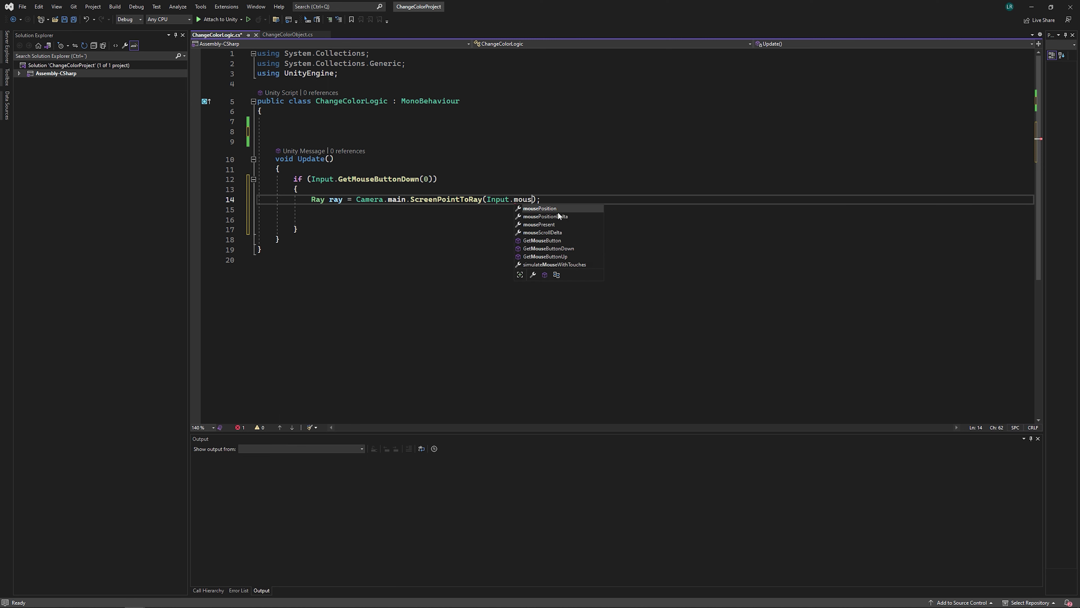
key(Tab)
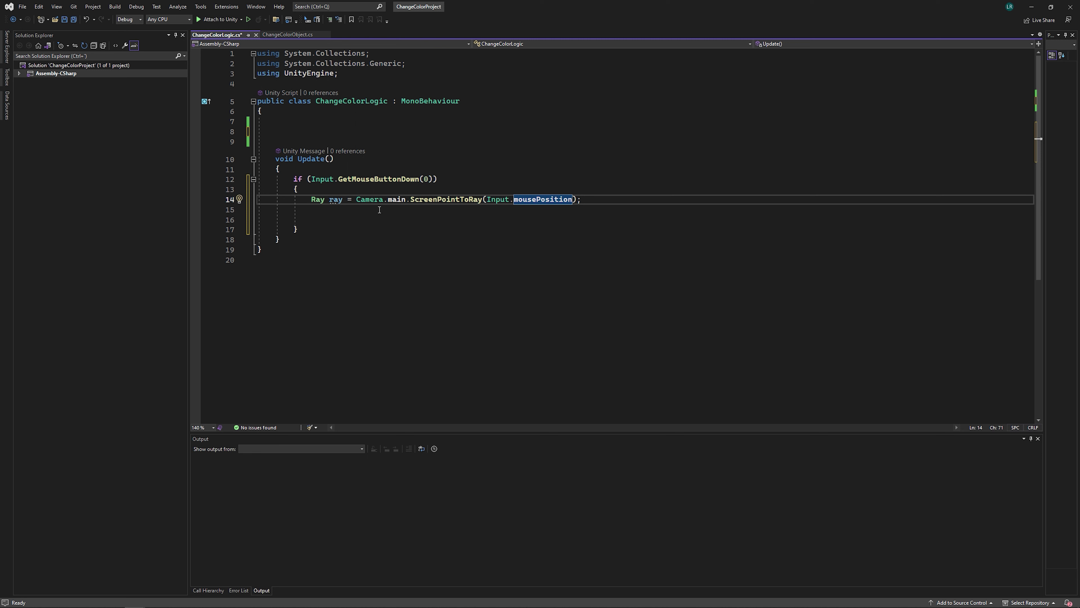
Declare RaycastHit hit; below the ray and save the script
click(380, 211)
key(Return)
text(RaycastHit)
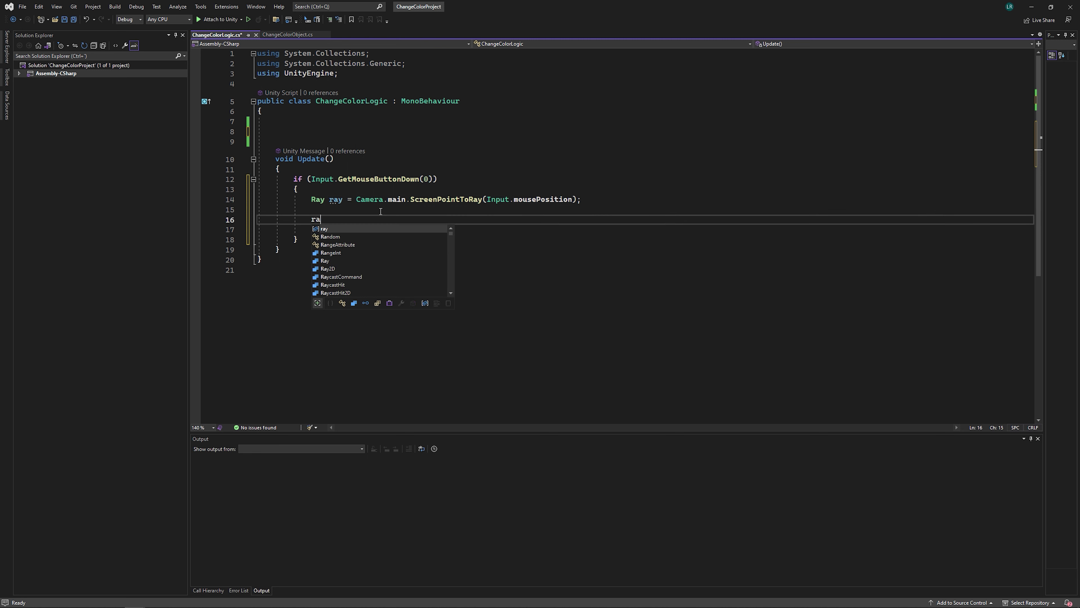
text( hi)
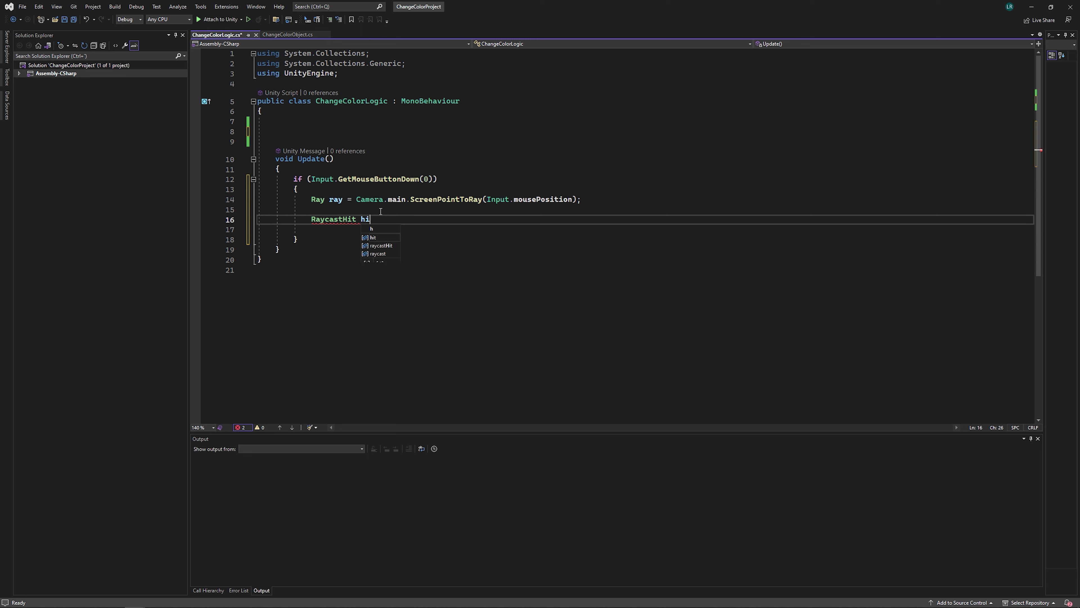
text(t;)
key(ctrl+s)
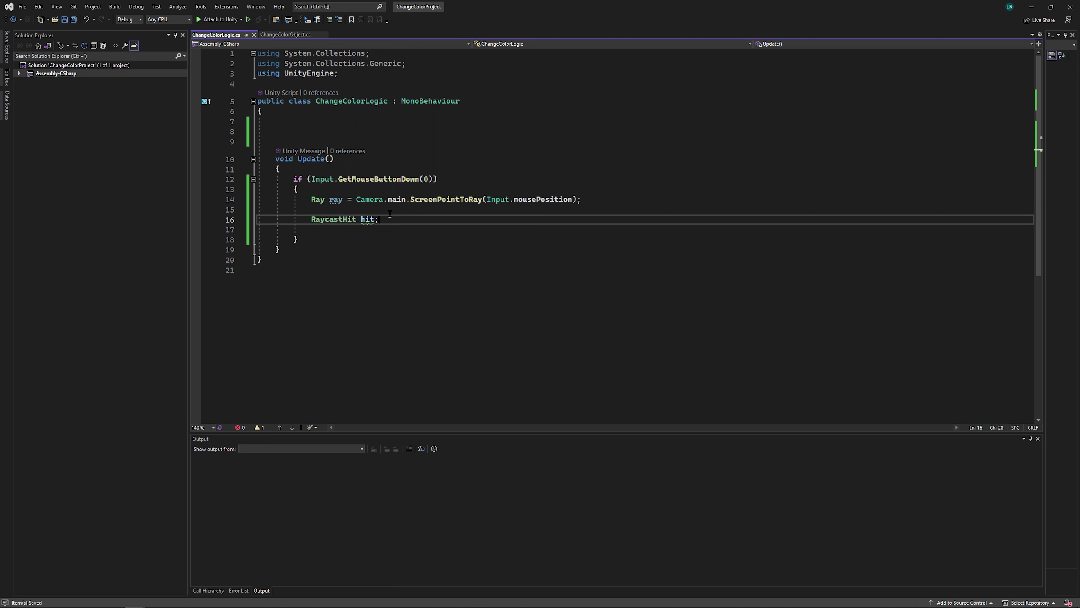
drag(320, 200, 415, 199)
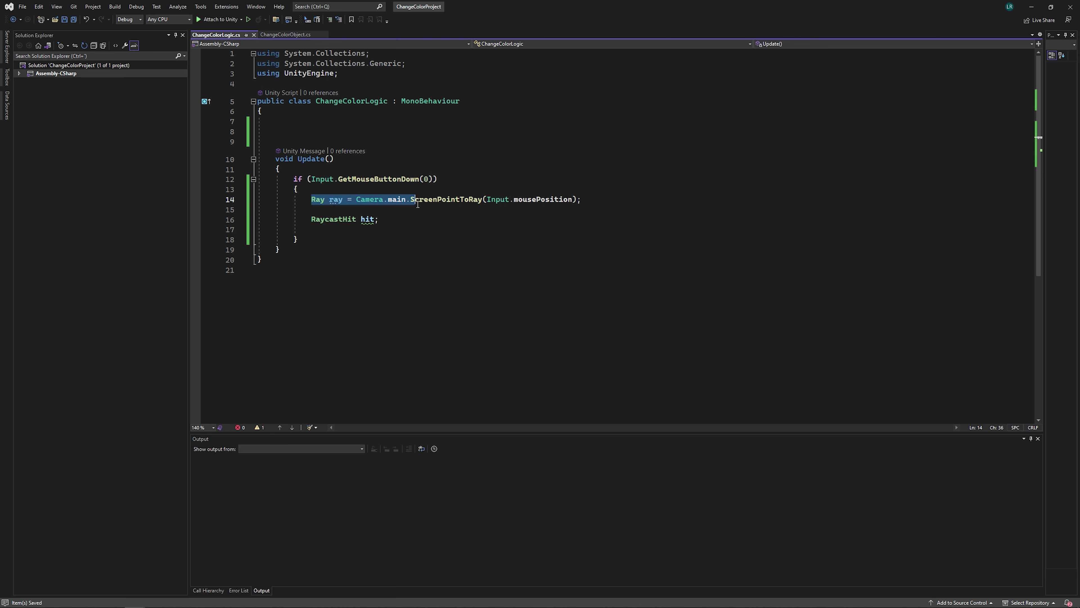
click(385, 206)
double_click(396, 199)
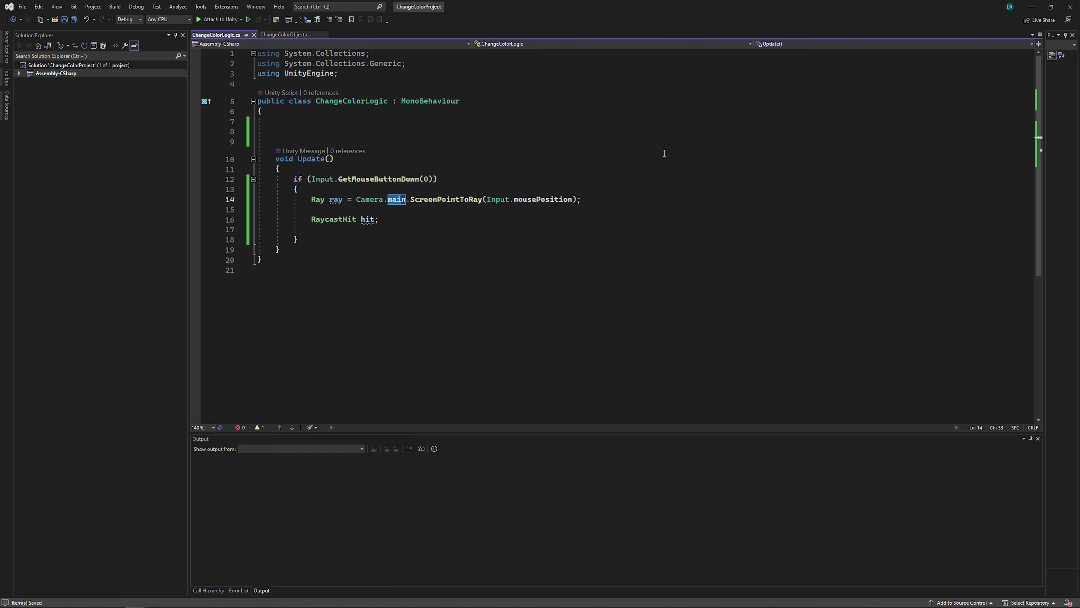
Switch to Unity so ChangeColorLogic recompiles, then reopen it in Visual Studio
click(1032, 6)
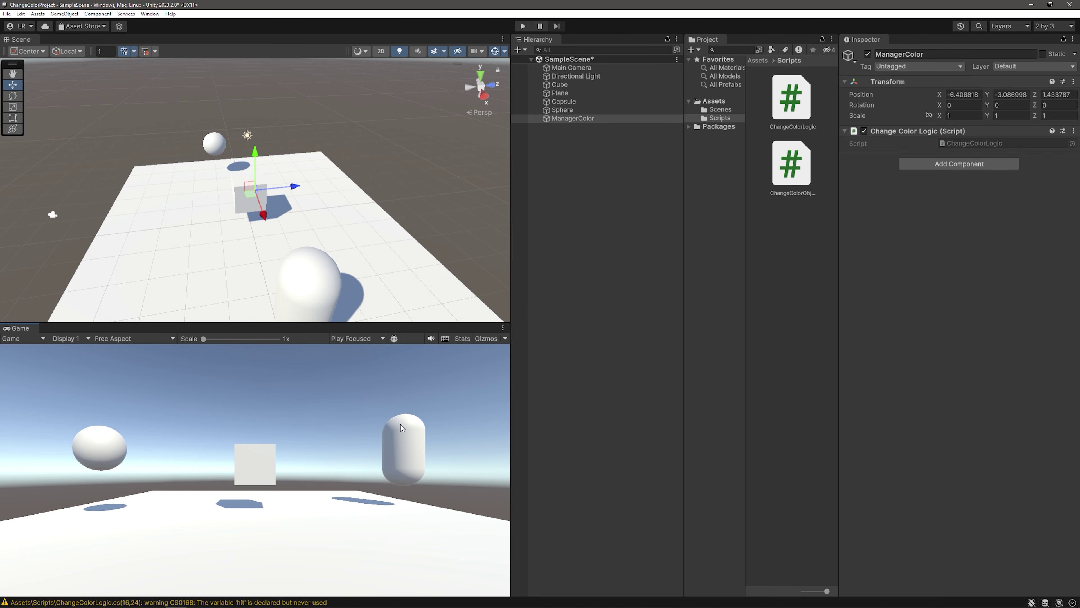
double_click(794, 112)
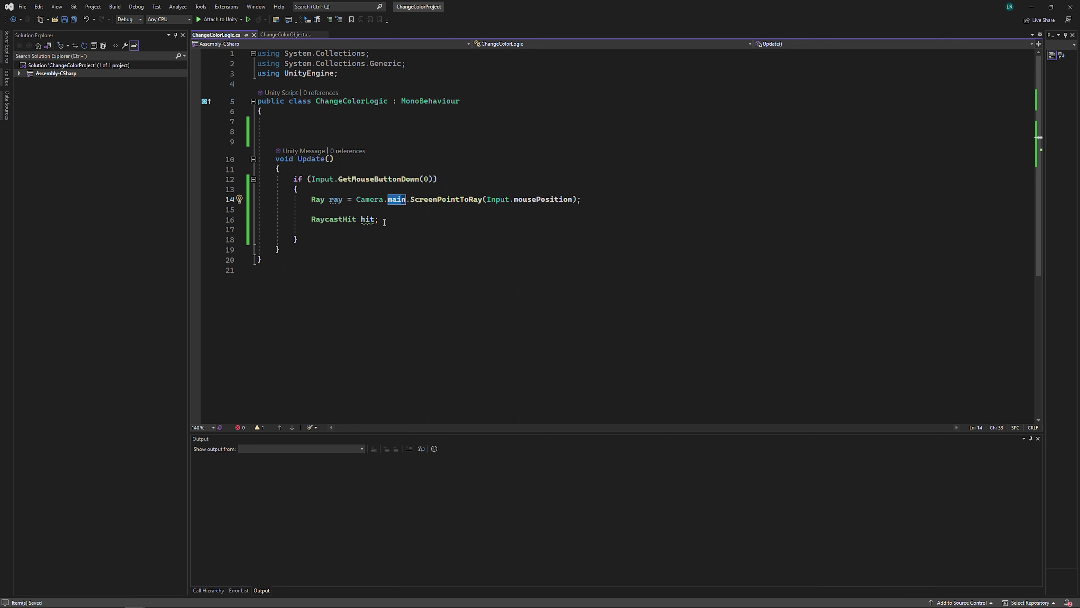
Add an if (Physics.Raycast(ray, out hit)) block below the hit declaration
click(384, 222)
key(Return)
key(Return)
text(if)
key(Tab)
key(Tab)
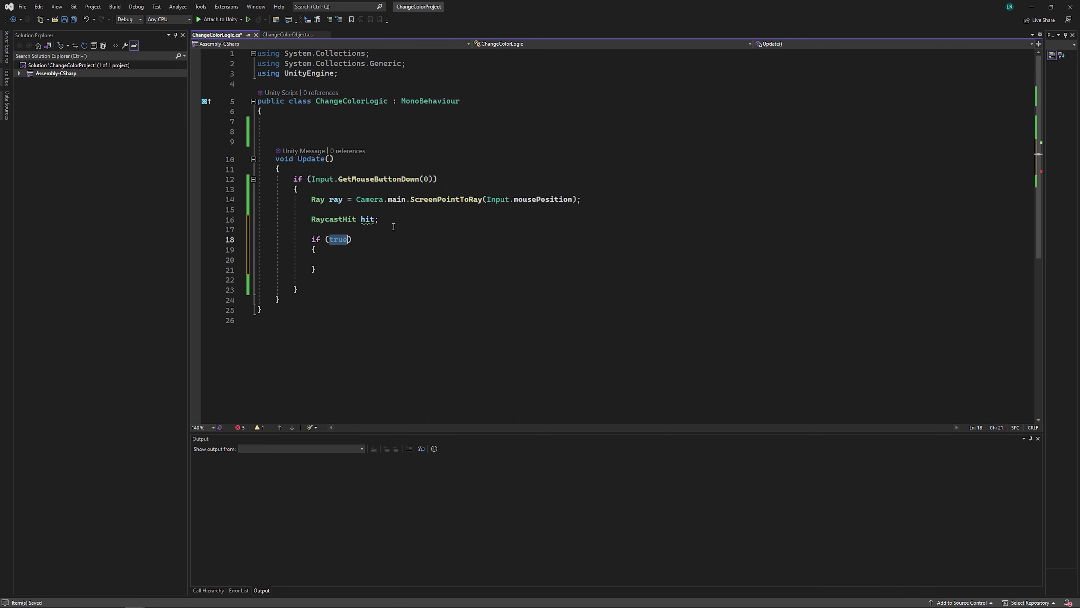
text(phys)
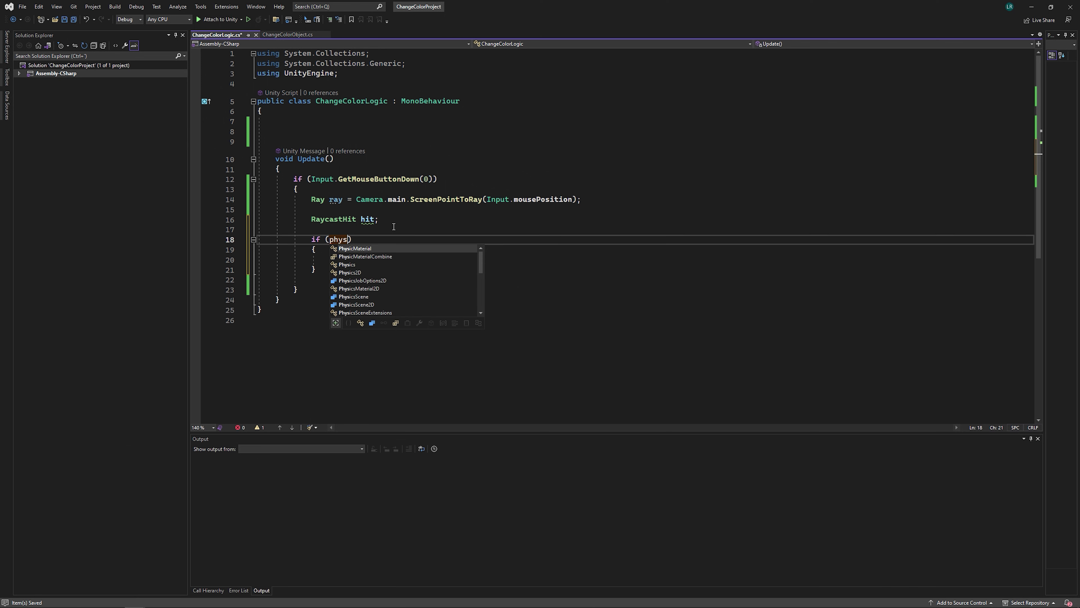
text(ics)
key(Tab)
text(.)
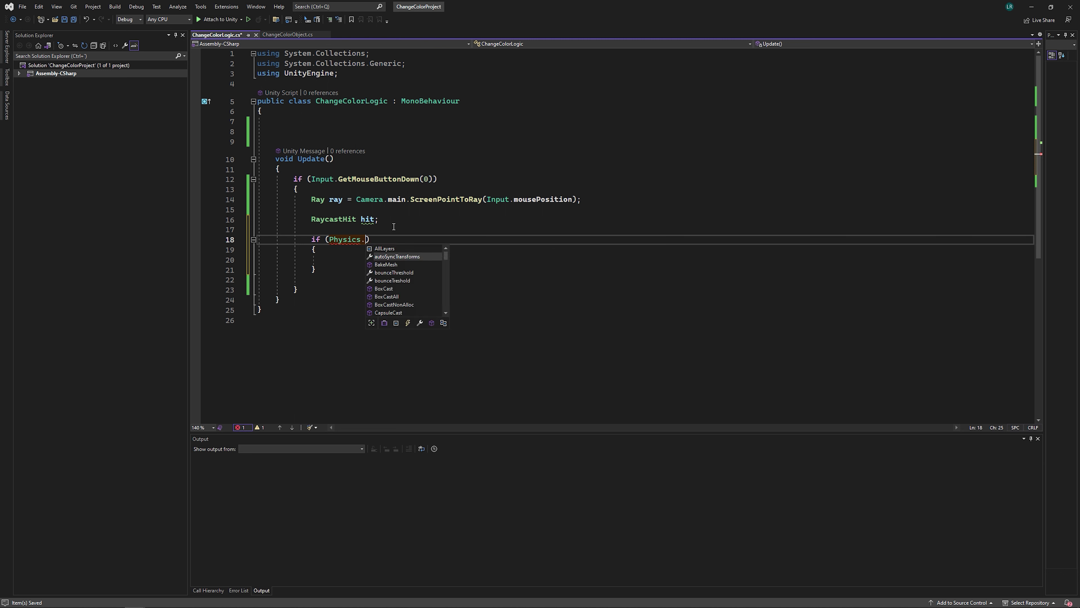
text(ray)
key(Tab)
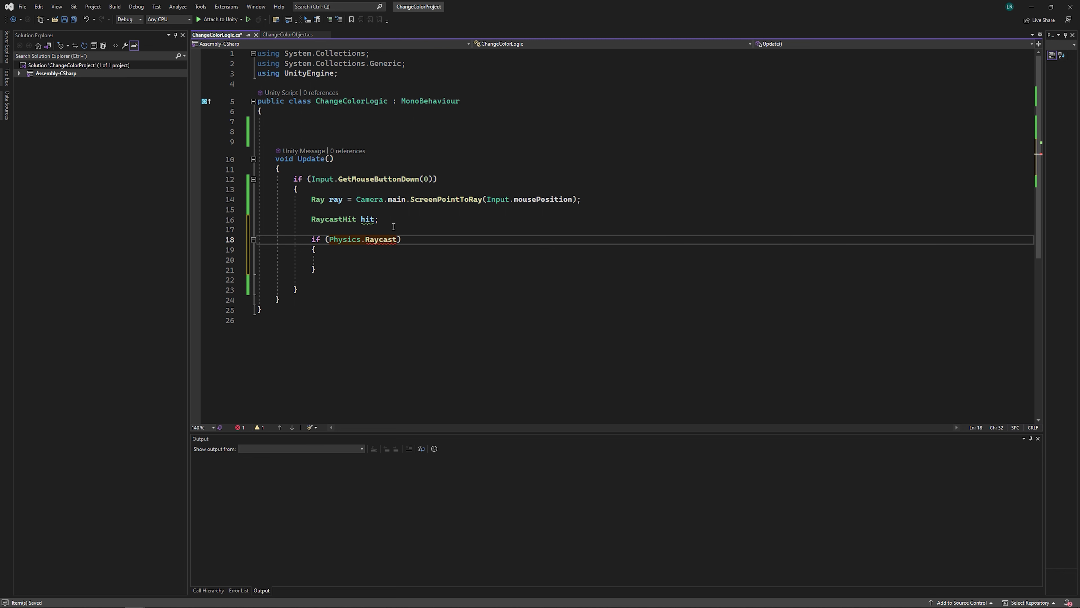
text((ray)
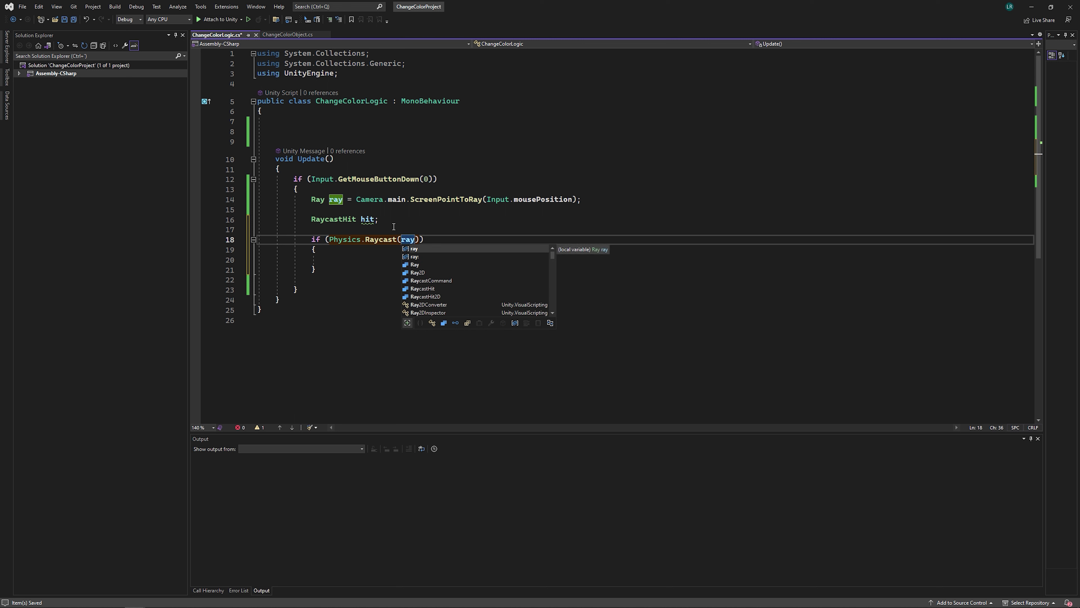
text(, out hit)
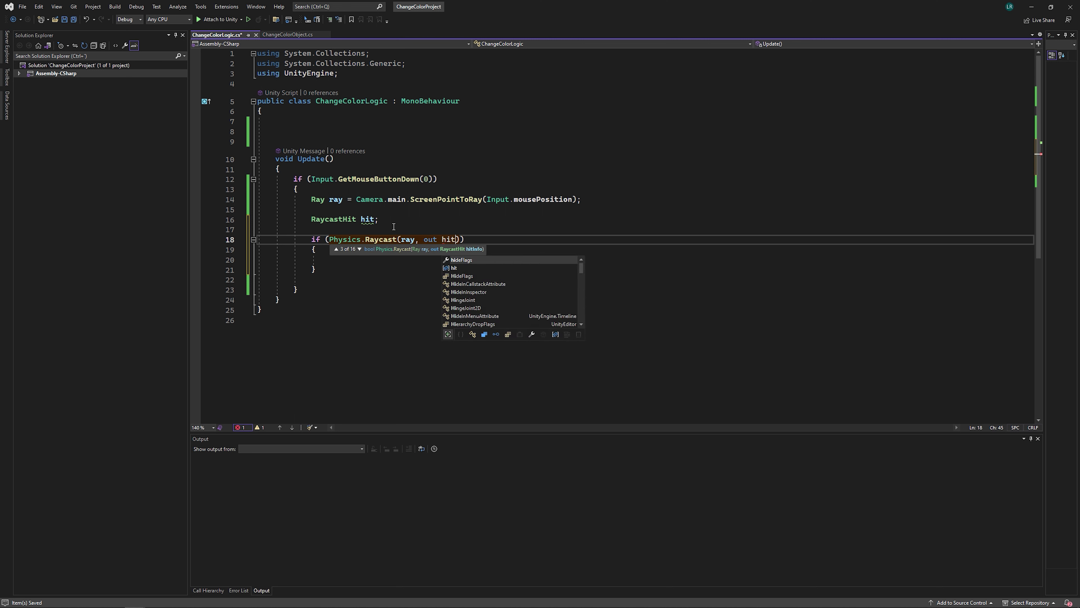
key(Escape)
Nest if (hit.collider.GetComponent<ChangeColorObject>()) inside the raycast block
click(367, 258)
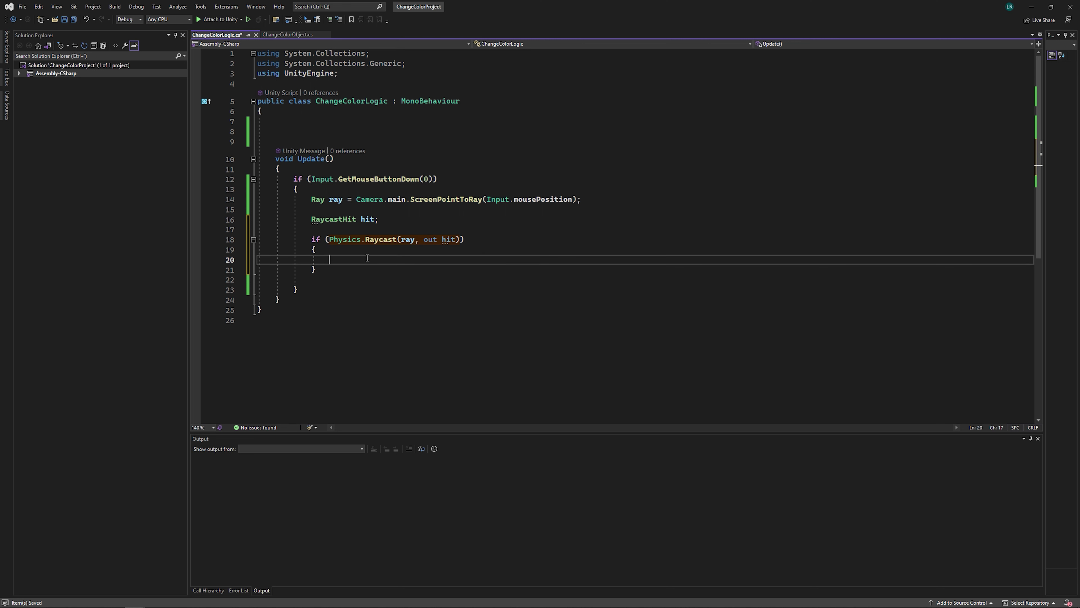
text(if)
key(Tab)
key(Tab)
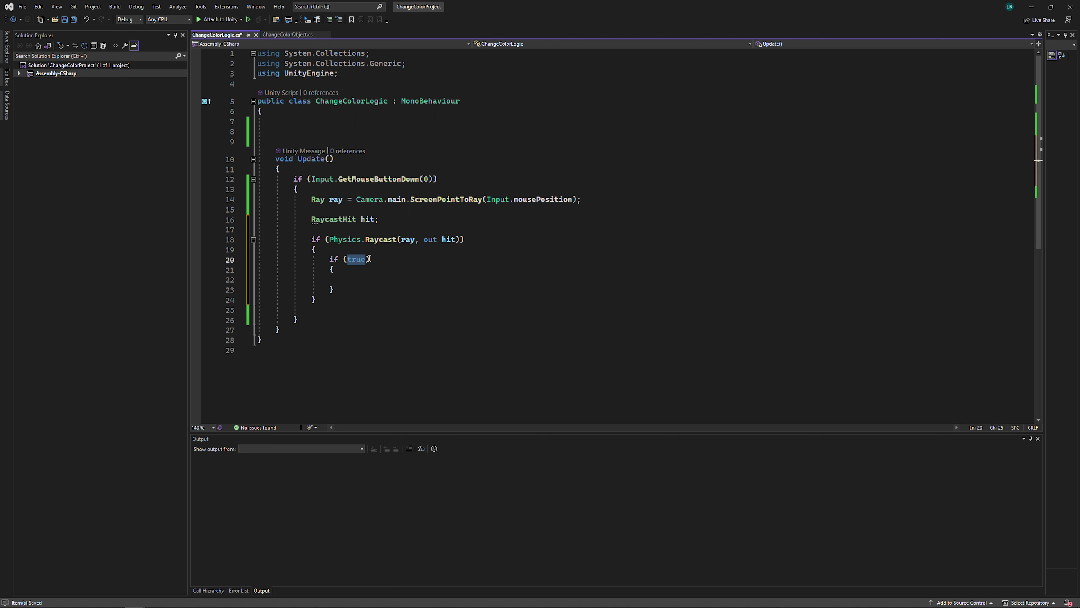
text(hit.col)
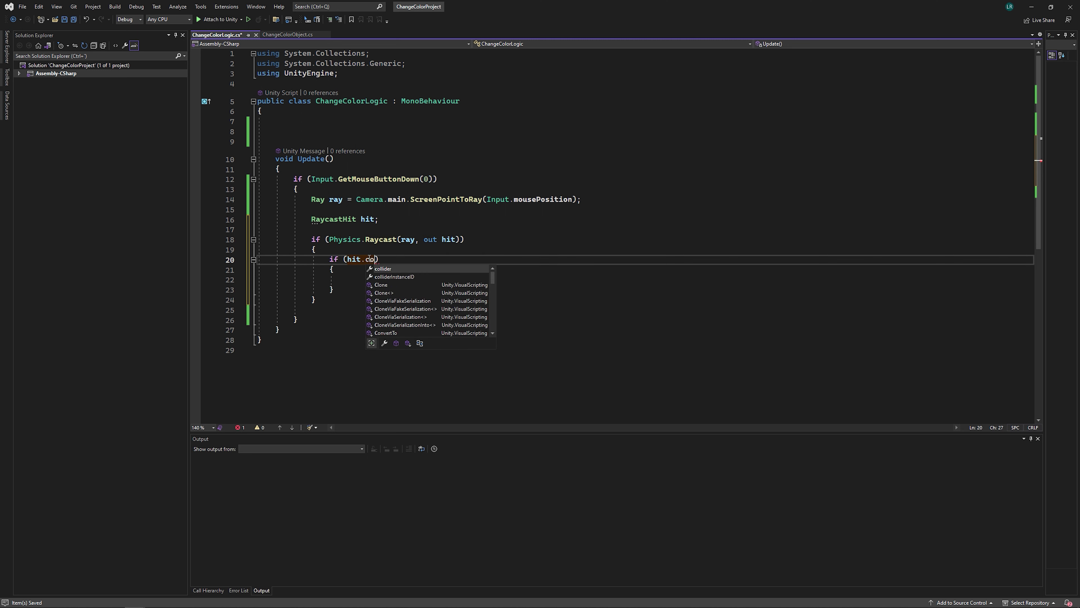
text(l)
key(Tab)
text(.get)
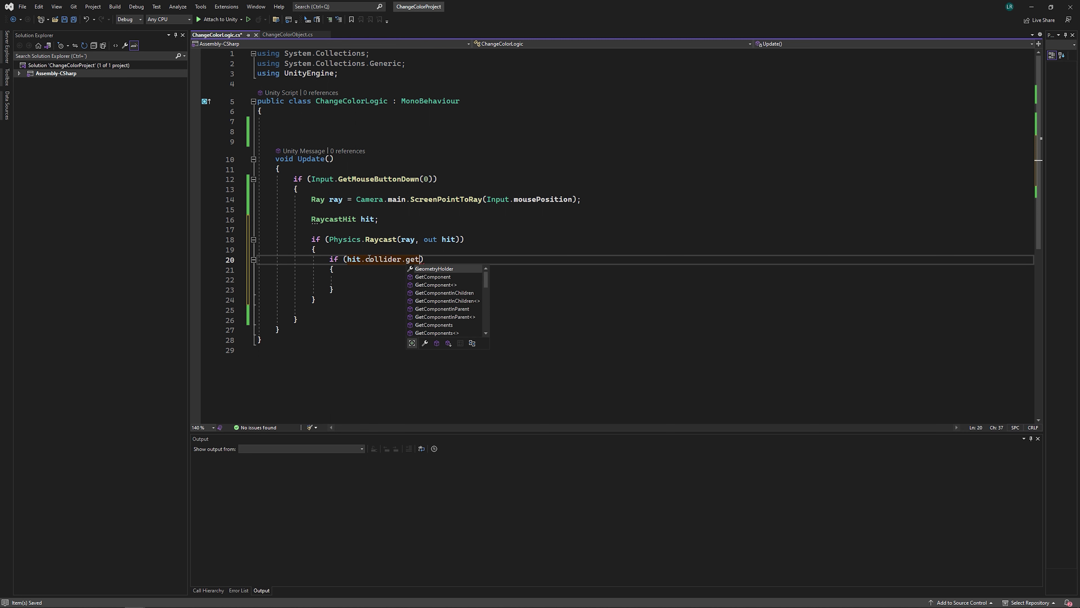
text(c)
key(Tab)
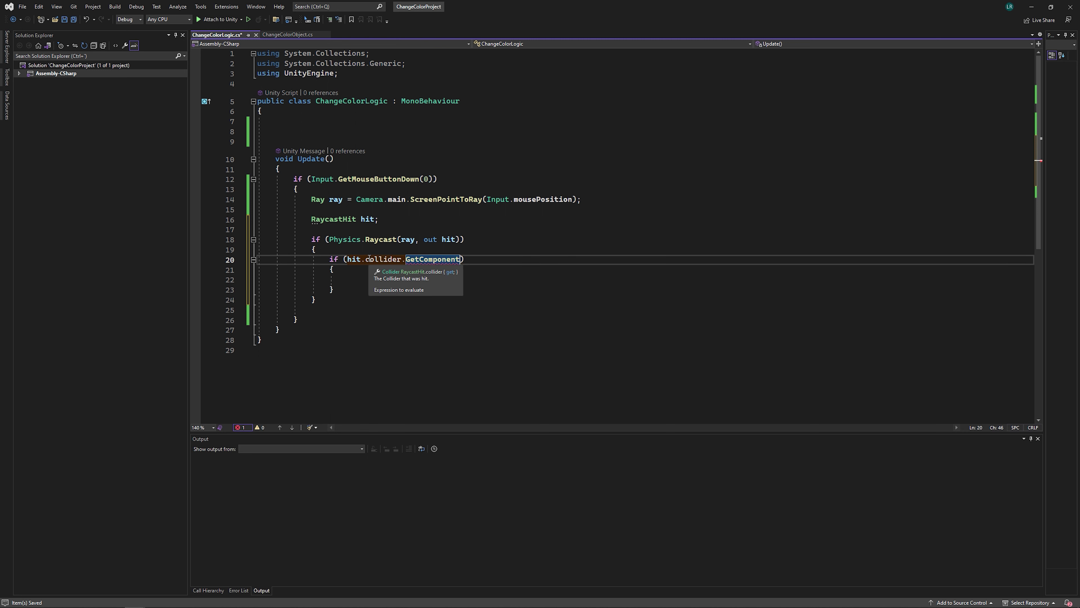
text(<Cha>)
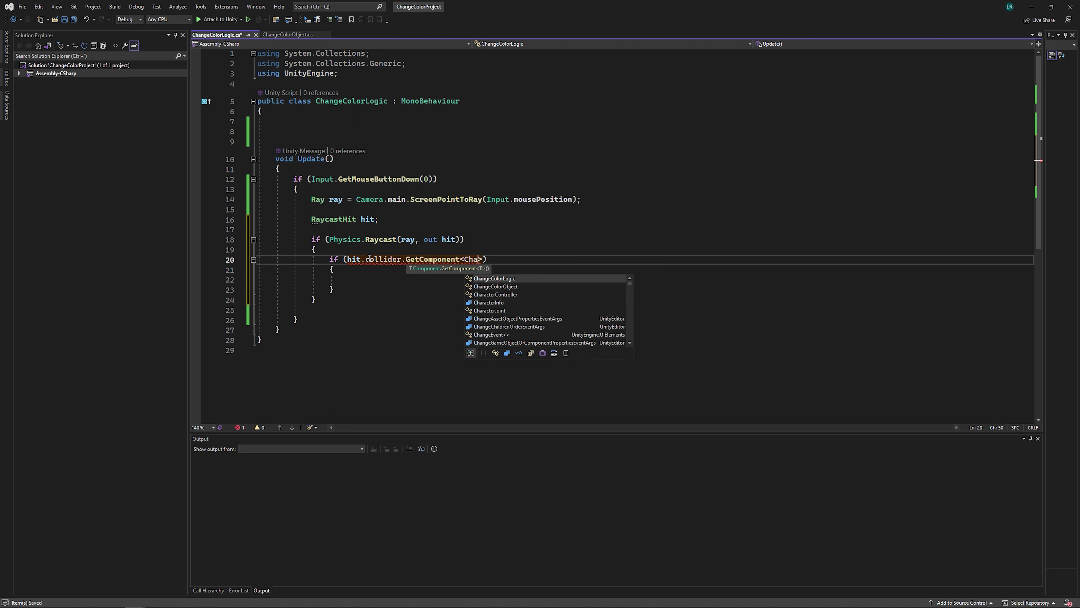
text(nge)
text(>)
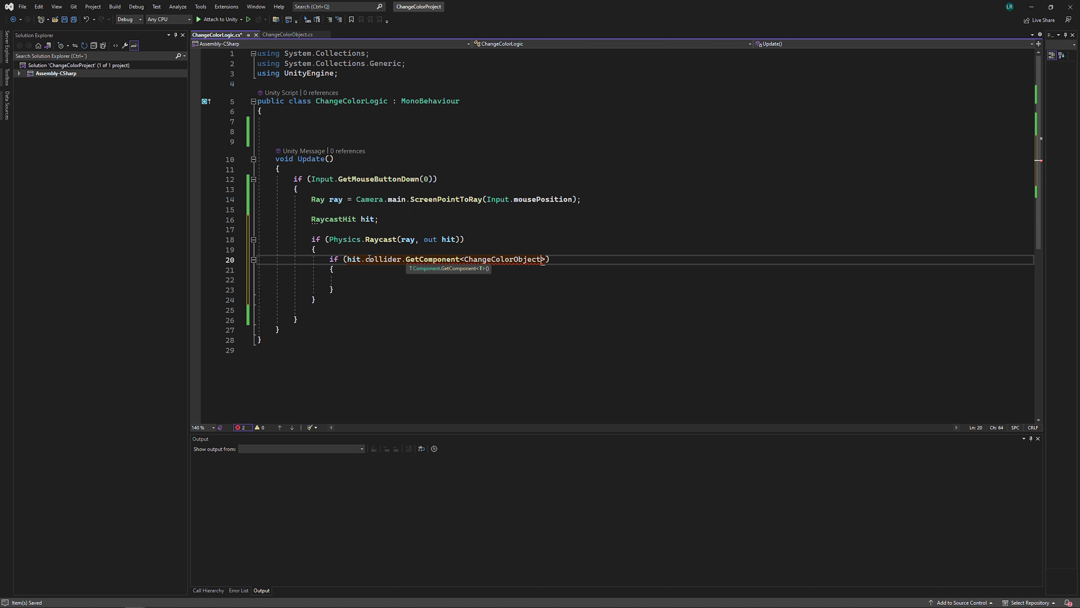
text(())
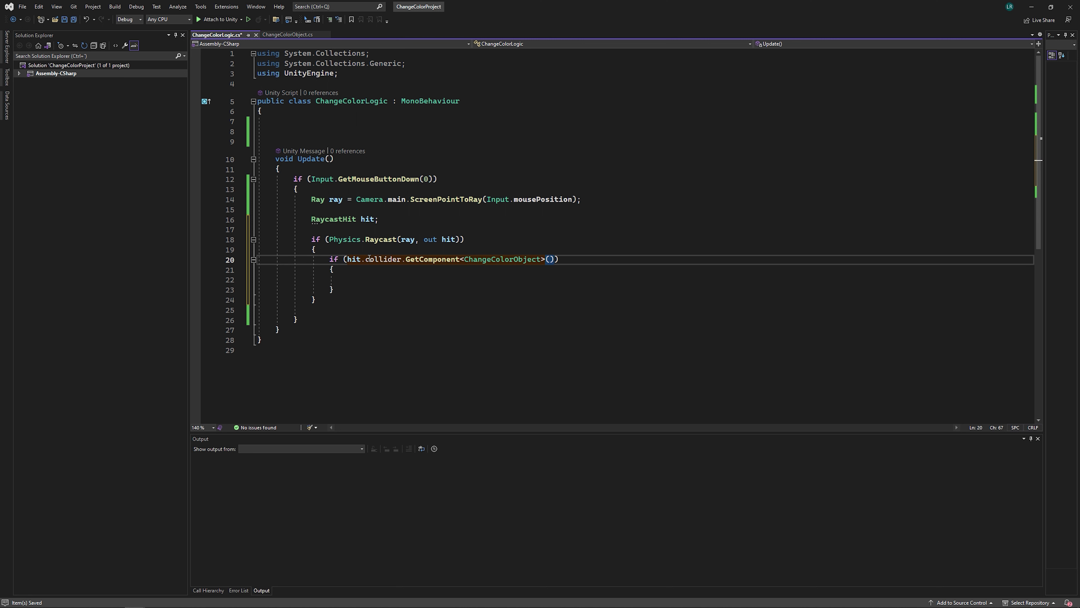
key(Down)
key(Down)
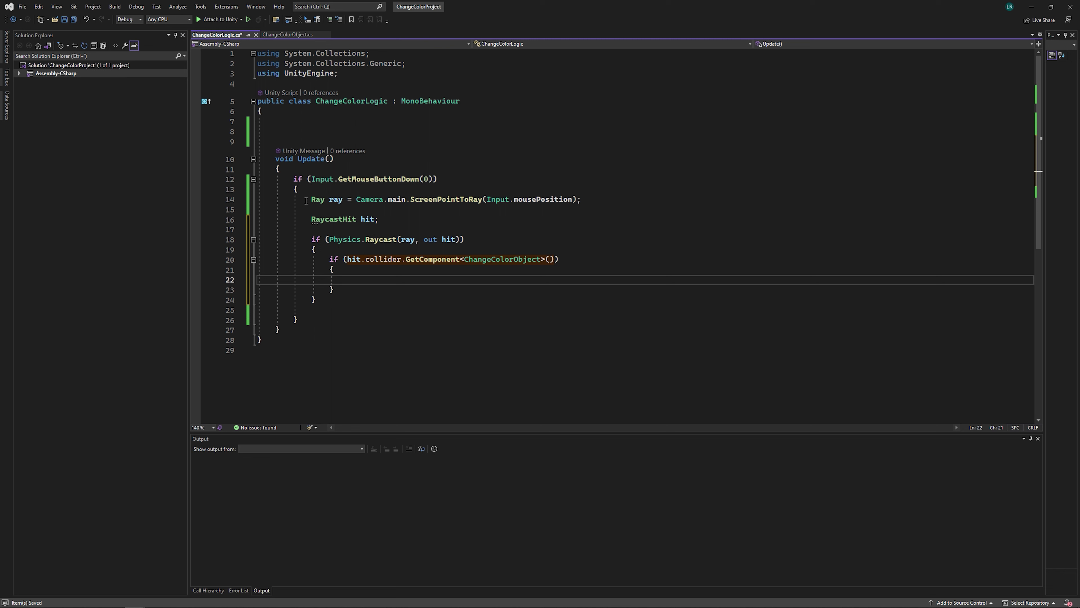
On line 22, start a ChangeColorObject variable named newChangeColorObject
click(603, 201)
double_click(523, 200)
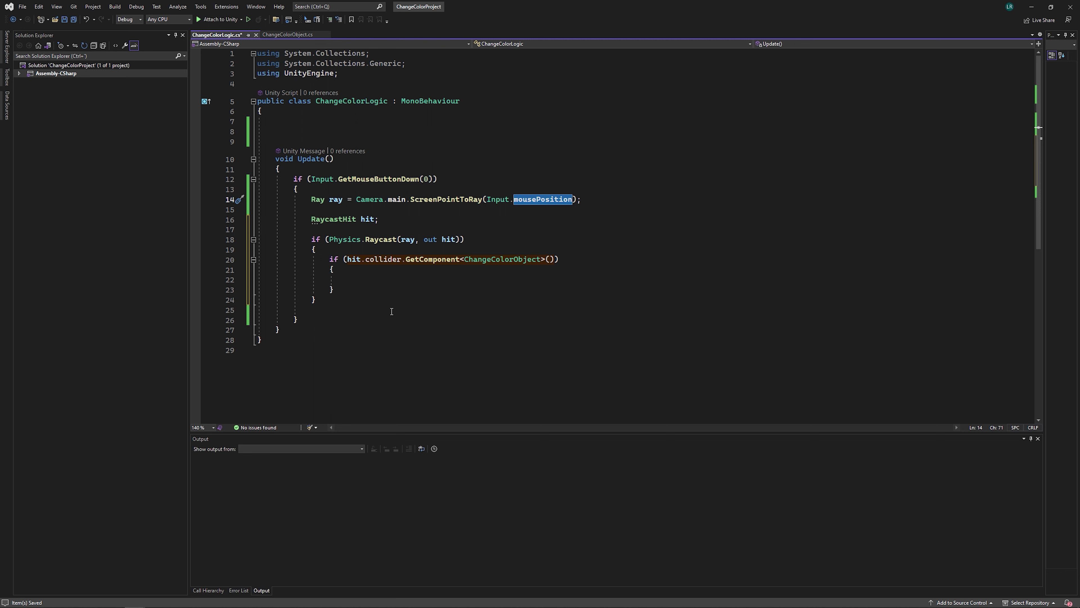
click(363, 283)
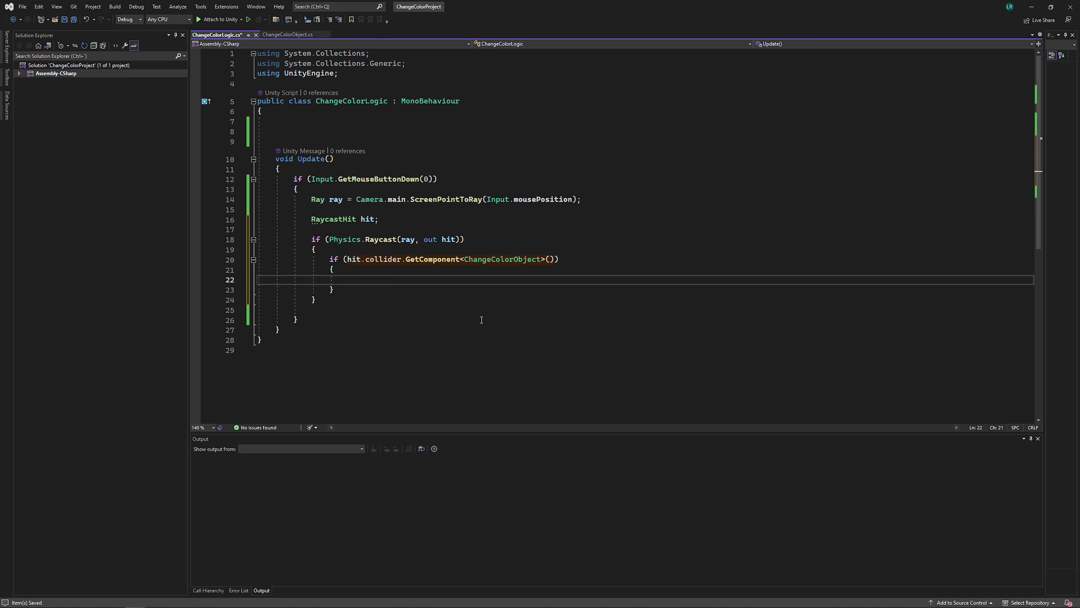
key(Return)
key(Return)
key(Up)
key(Up)
text(Change)
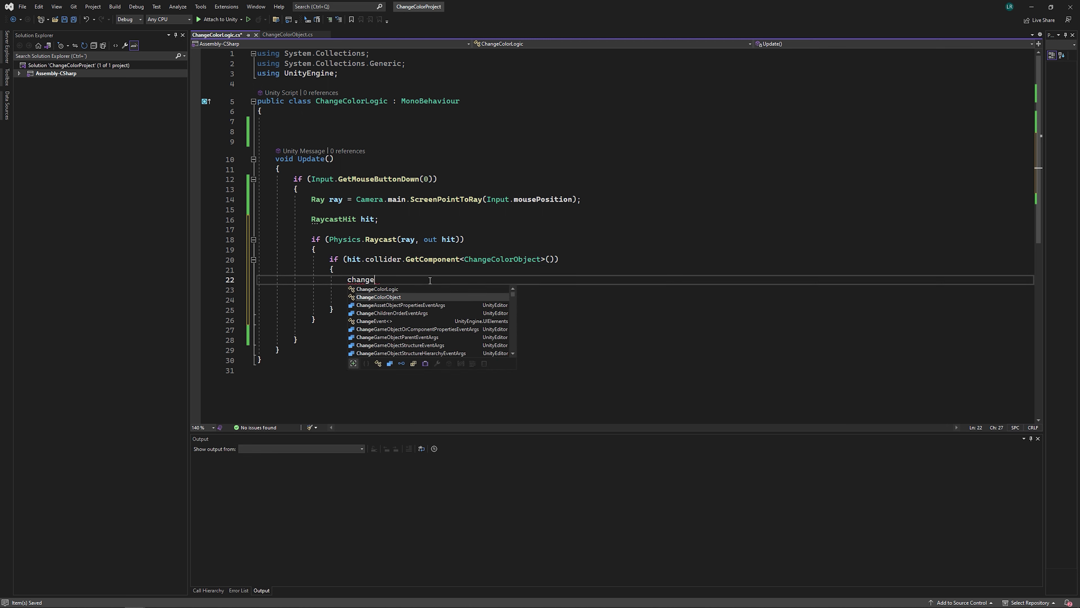
key(Tab)
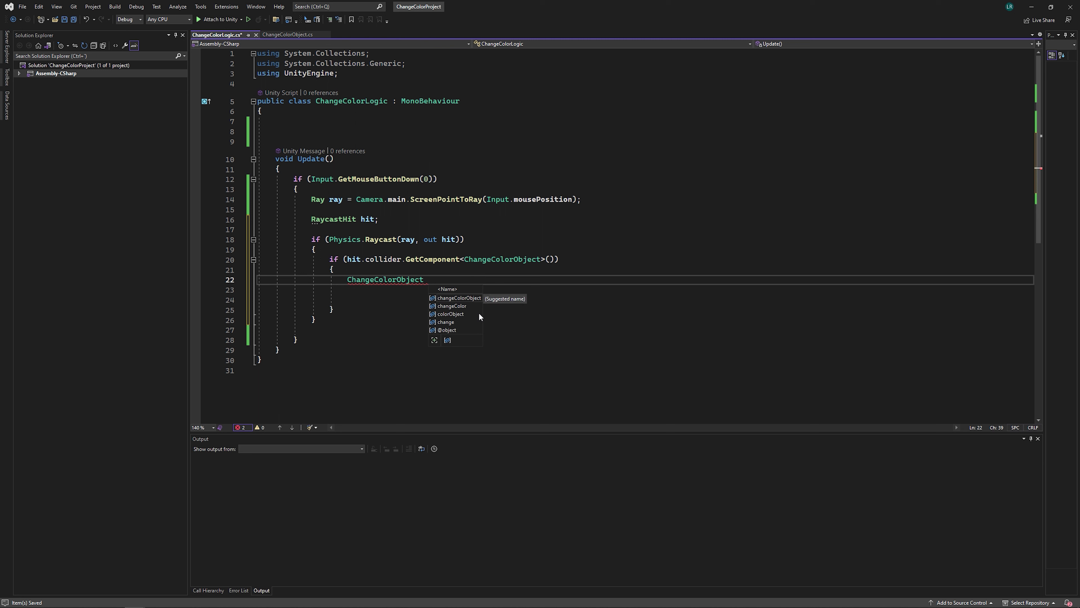
text(new)
Assign newChangeColorObject the value hit.collider.GetComponent<ChangeColorObject>, using IntelliSense completions
click(424, 279)
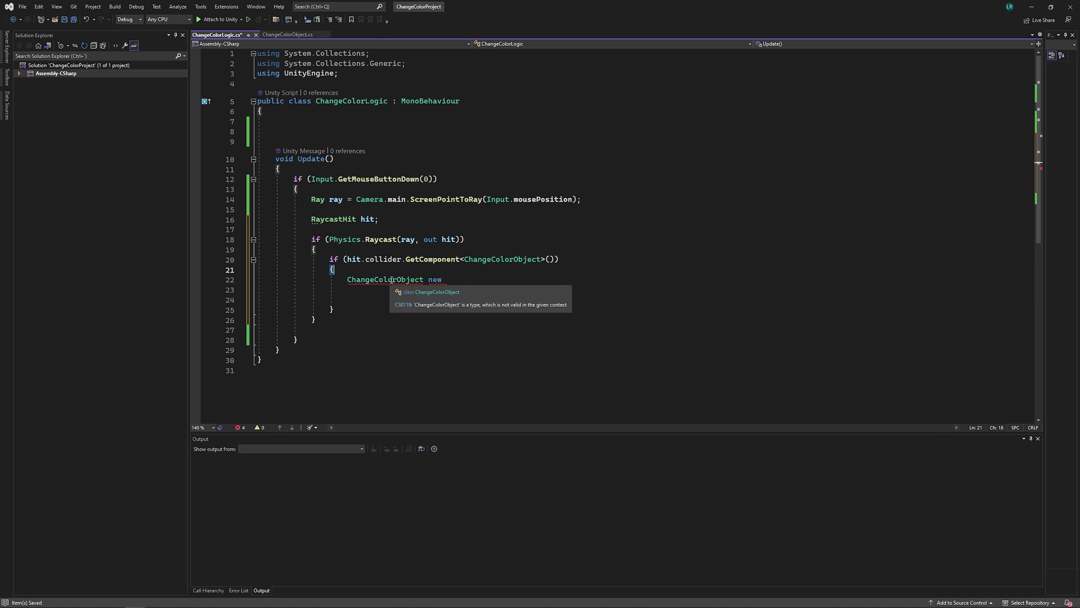
double_click(348, 280)
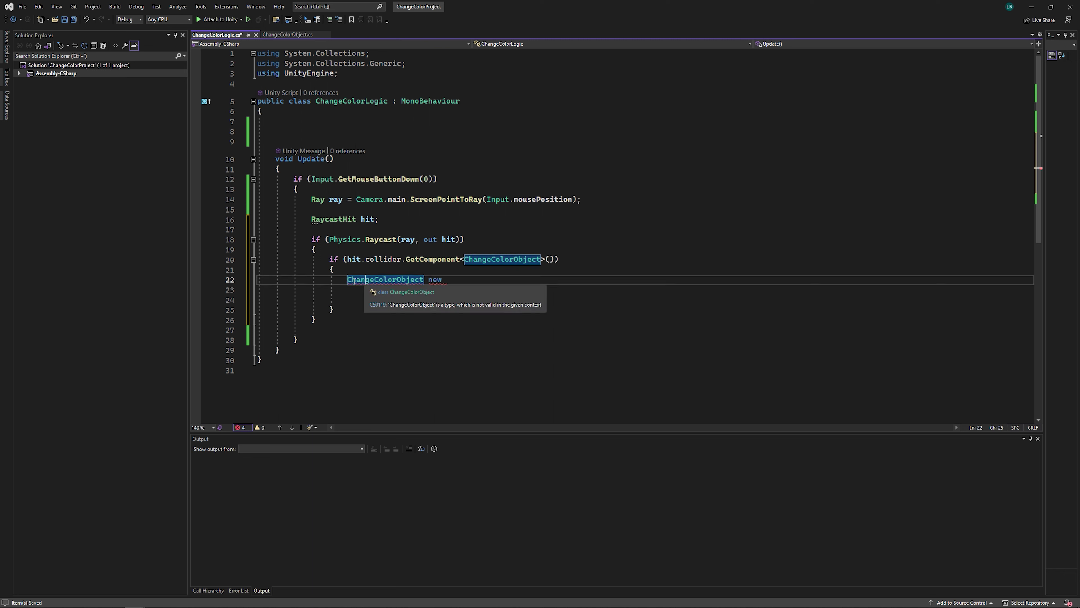
drag(348, 279, 421, 284)
click(506, 286)
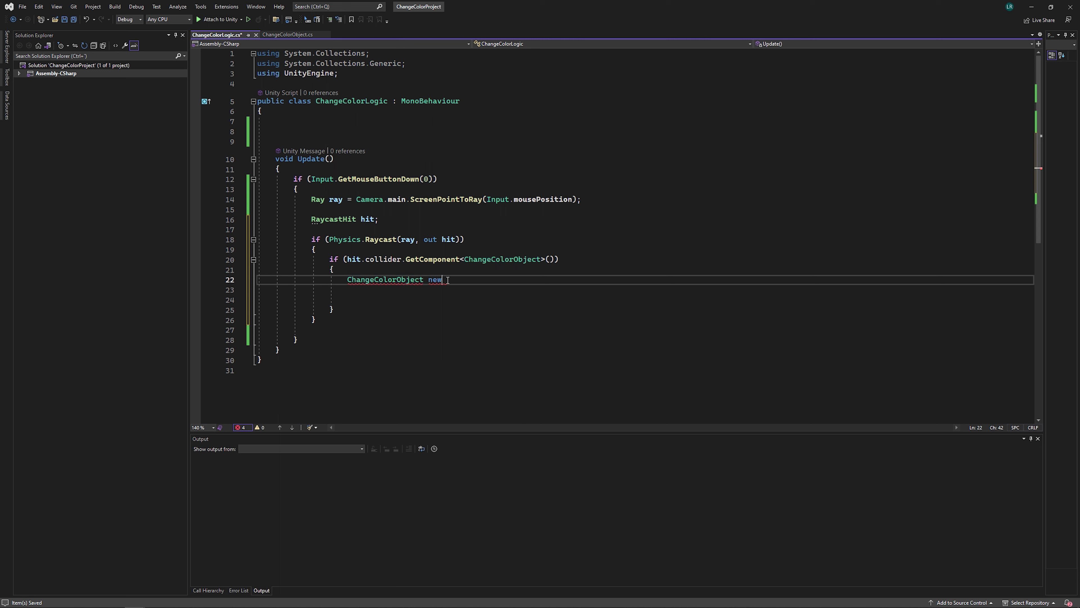
text(Change)
text(ColorObje)
text(ct)
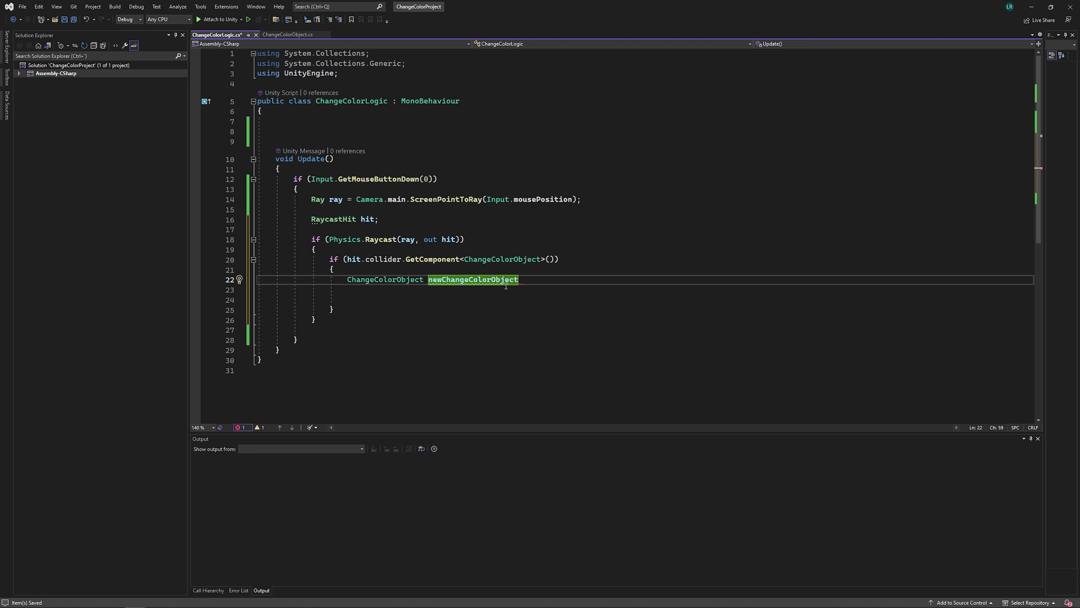
text( =)
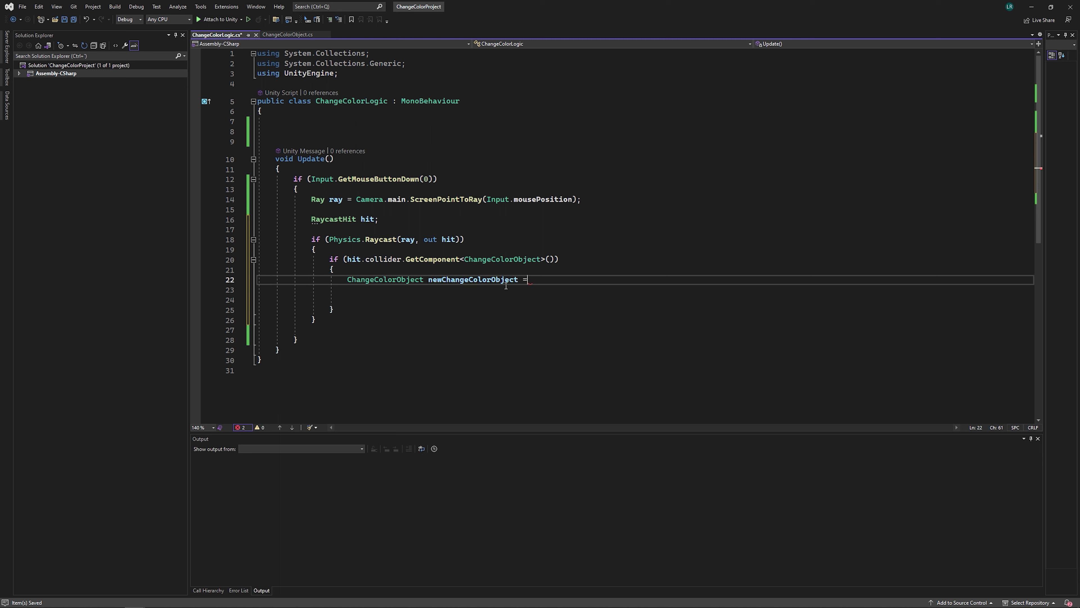
text( hit)
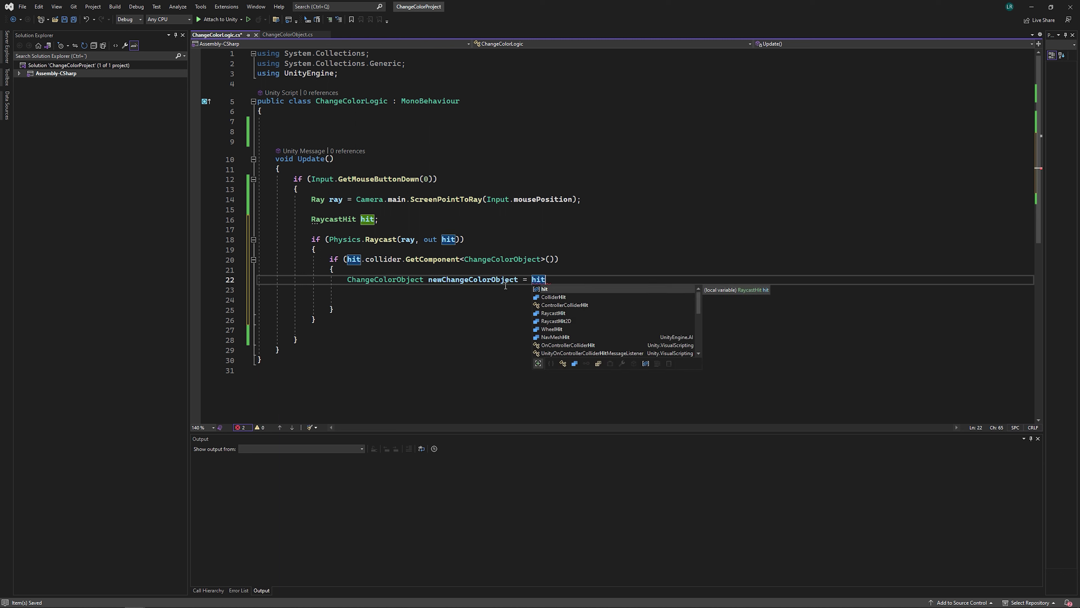
text(.c)
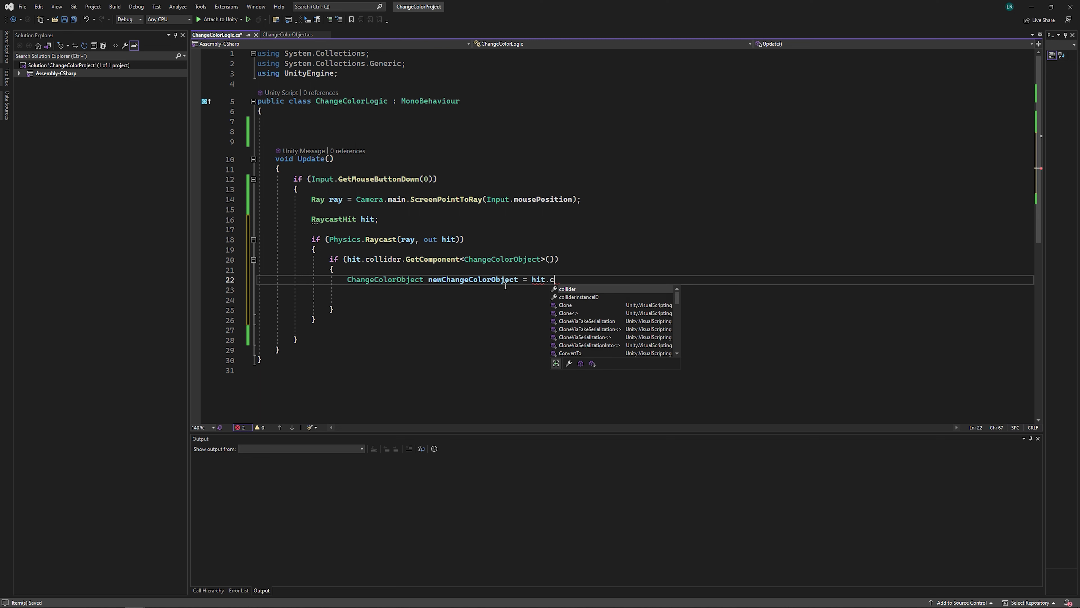
text(oll)
key(Tab)
text(.ge)
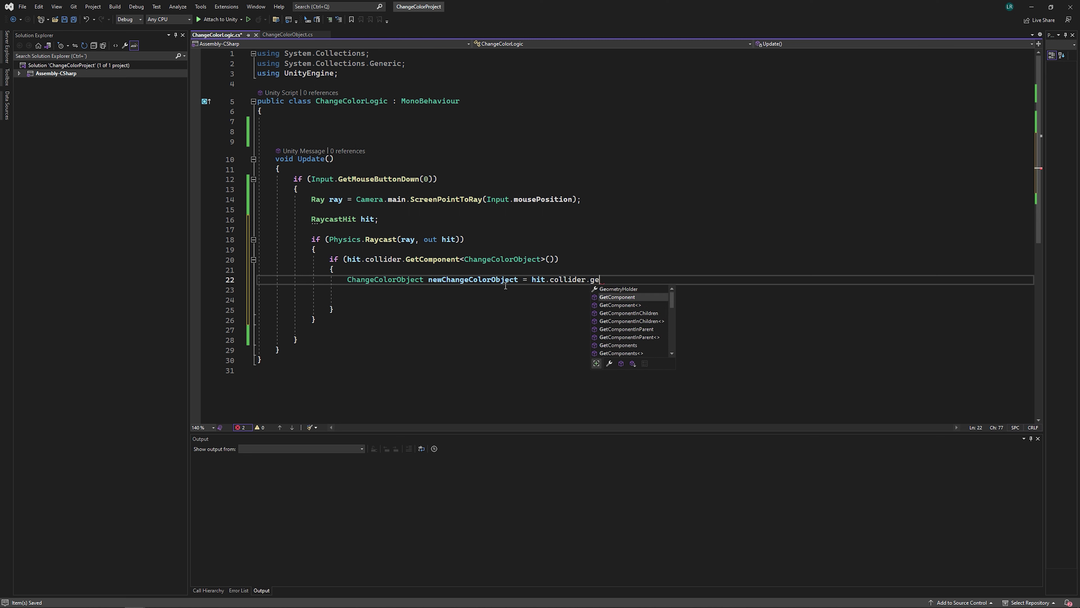
key(Tab)
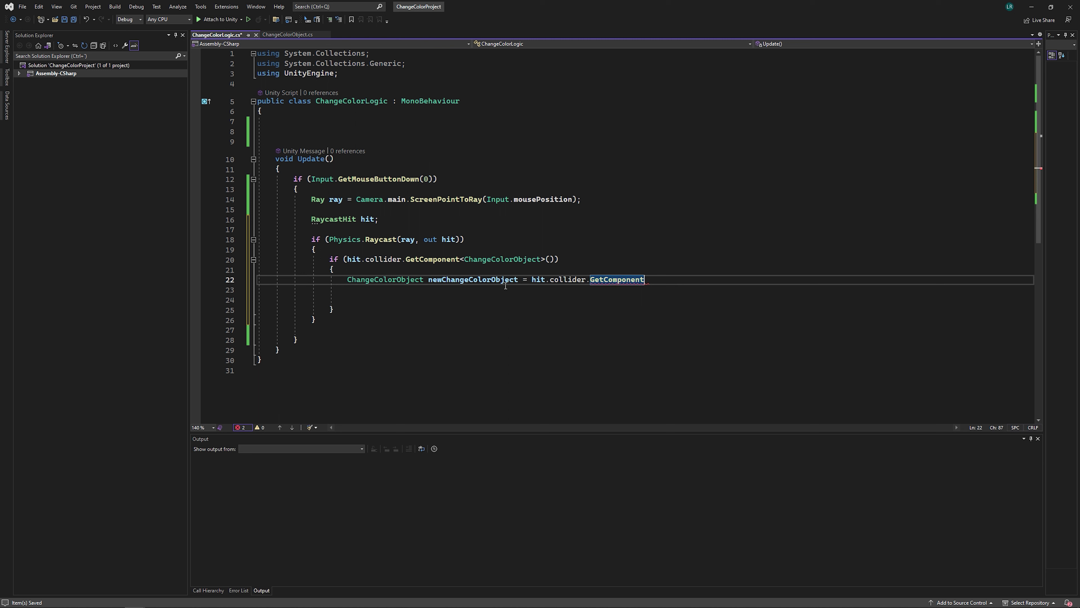
text(<chan>)
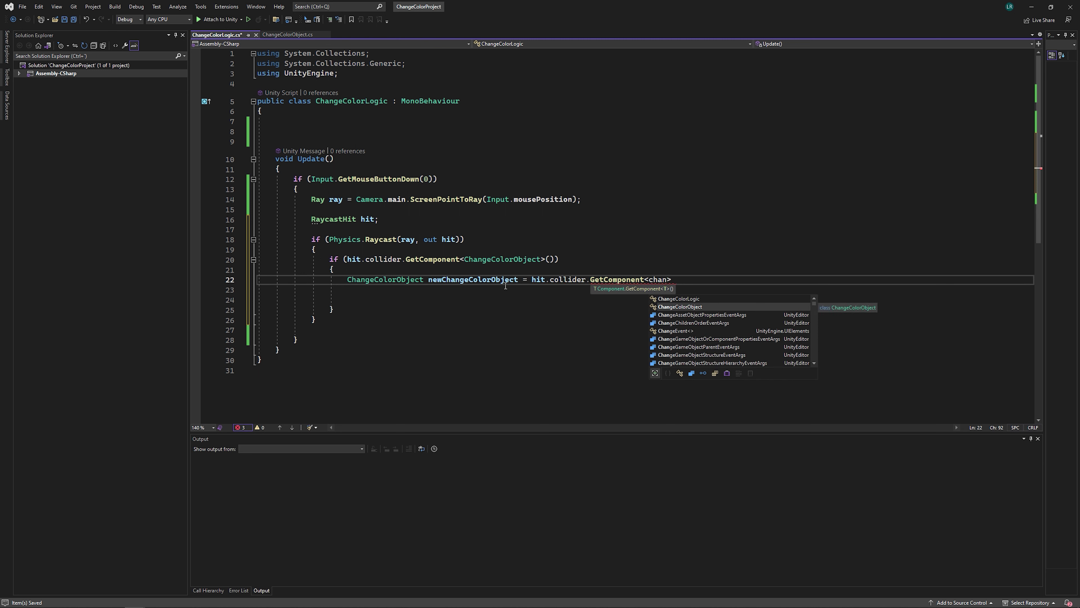
key(Tab)
Close the GetComponent call with (); and enlarge the code editor pane
text(();)
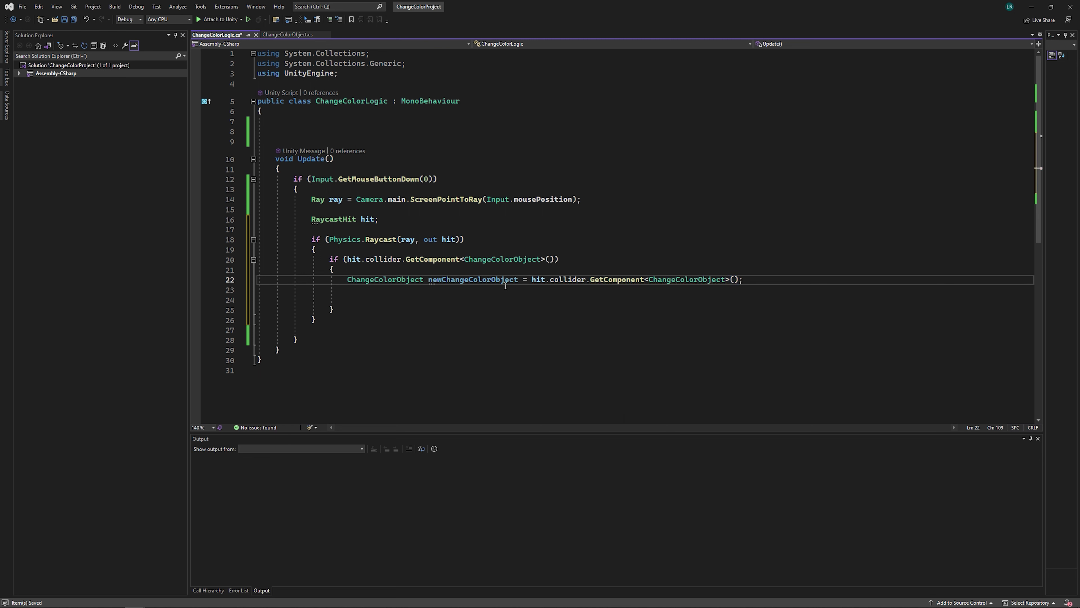
ctrl+scroll(513, 274, up, 1)
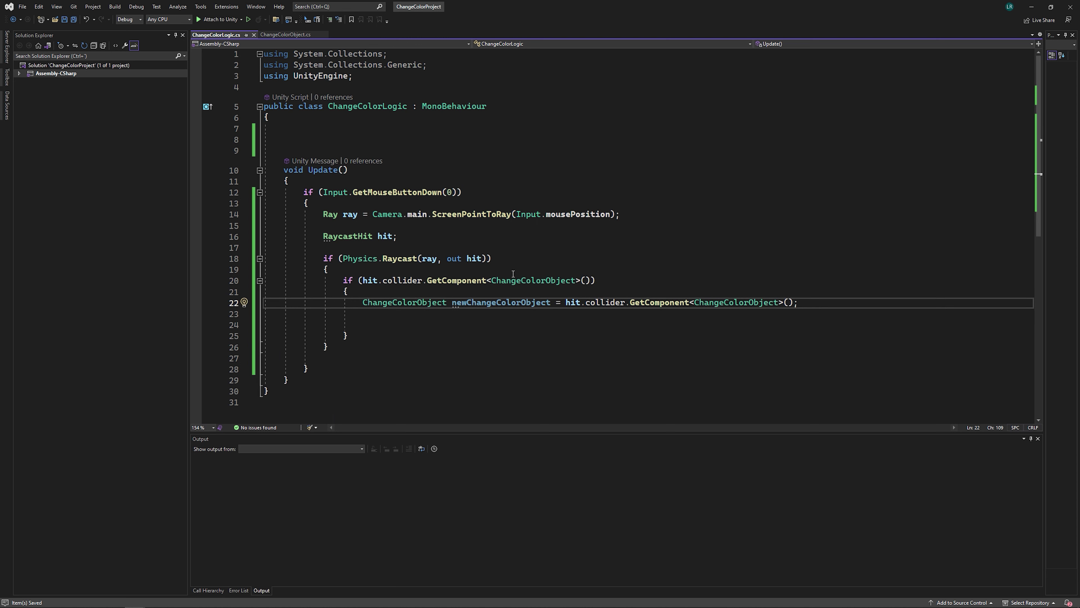
click(321, 435)
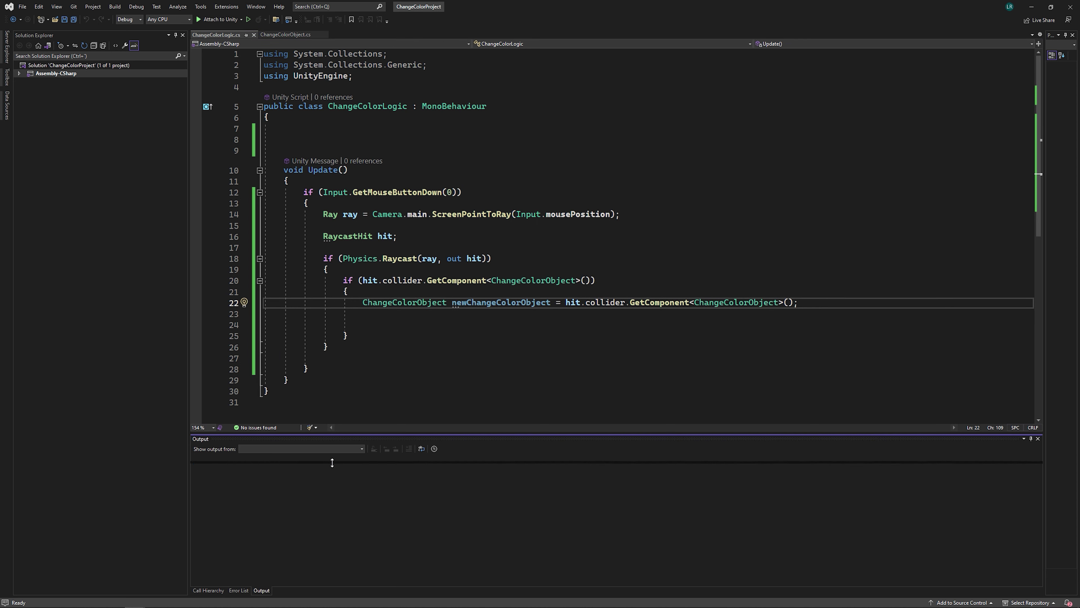
drag(331, 431, 331, 461)
ctrl+scroll(344, 313, up, 1)
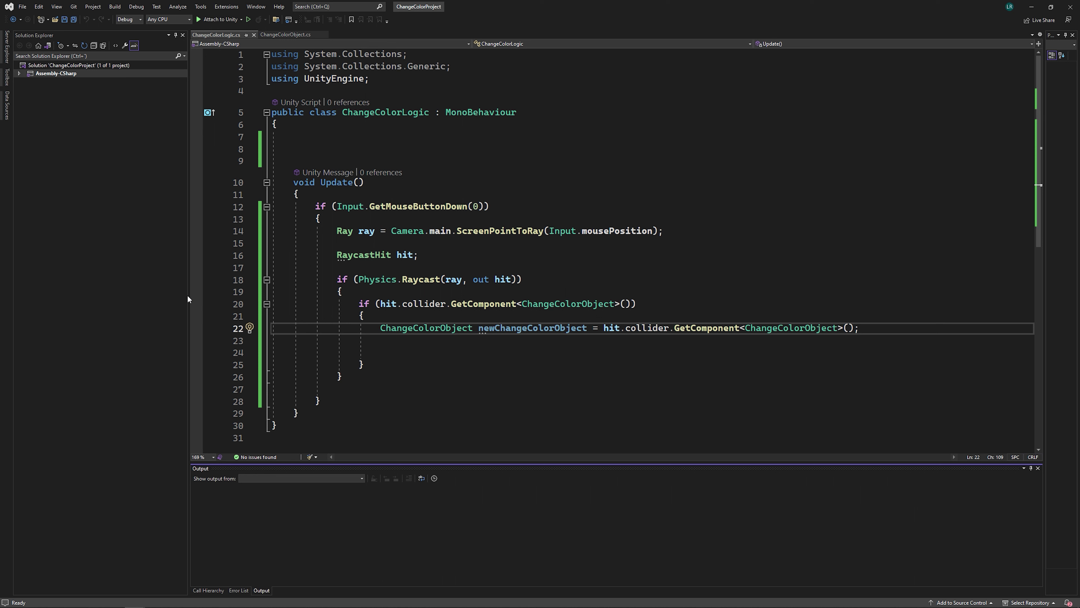
drag(188, 298, 151, 297)
scroll(366, 306, down, 1)
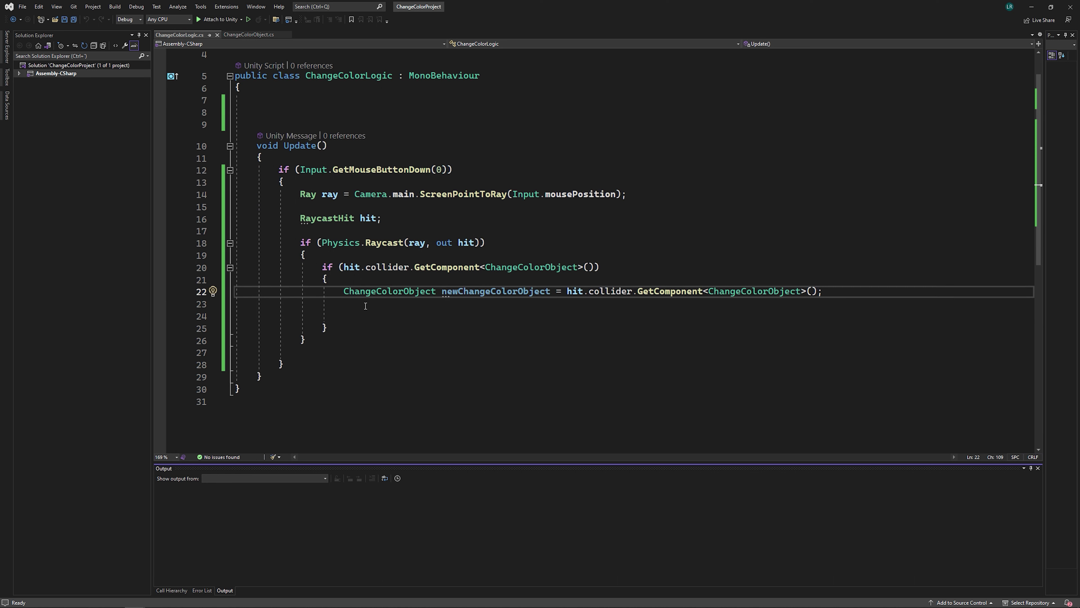
scroll(365, 306, down, 2)
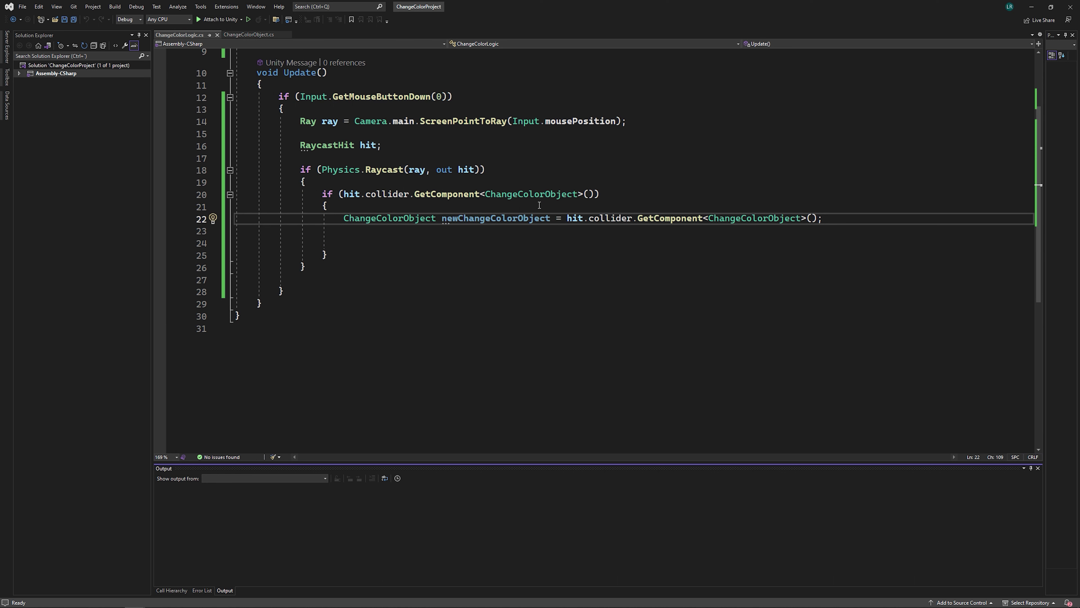
Insert an empty if (true) block below line 22 and switch to ChangeColorObject.cs
double_click(368, 219)
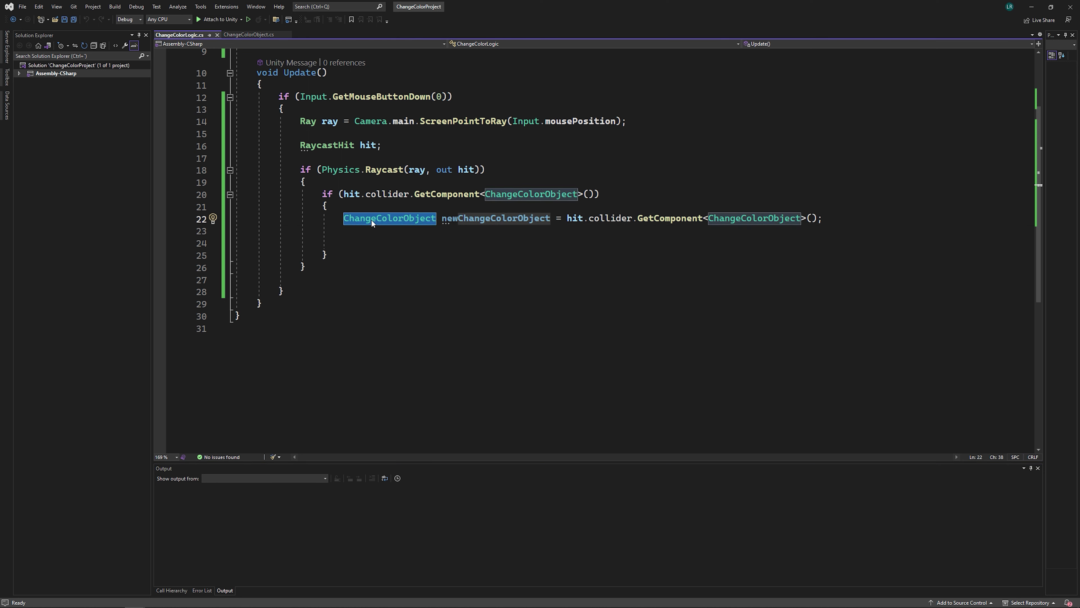
double_click(458, 220)
key(ctrl+r)
key(ctrl+r)
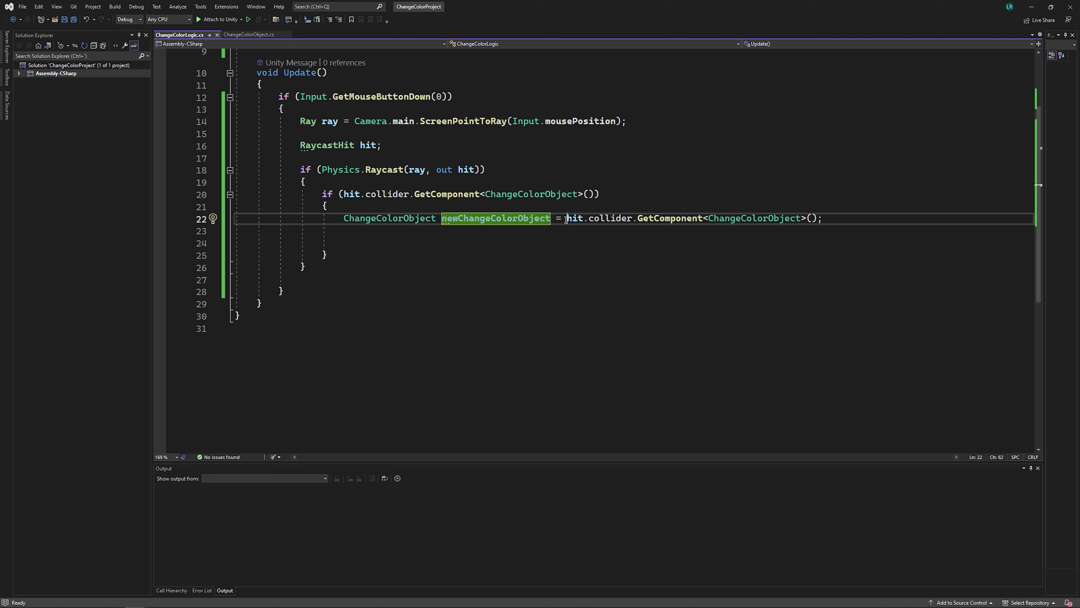
drag(567, 218, 774, 220)
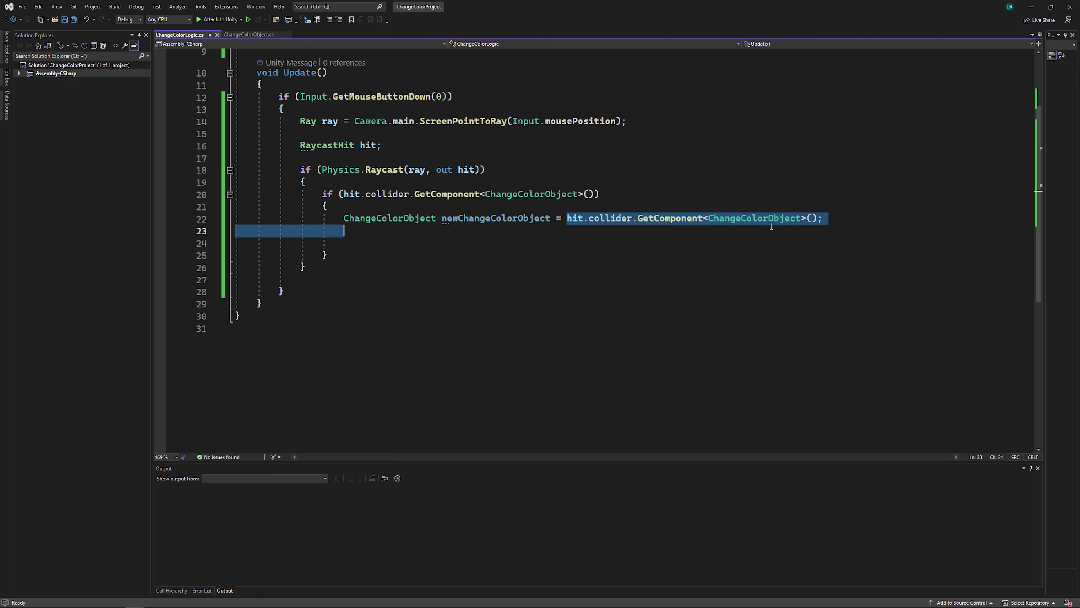
click(477, 250)
text(if)
key(Tab)
key(Tab)
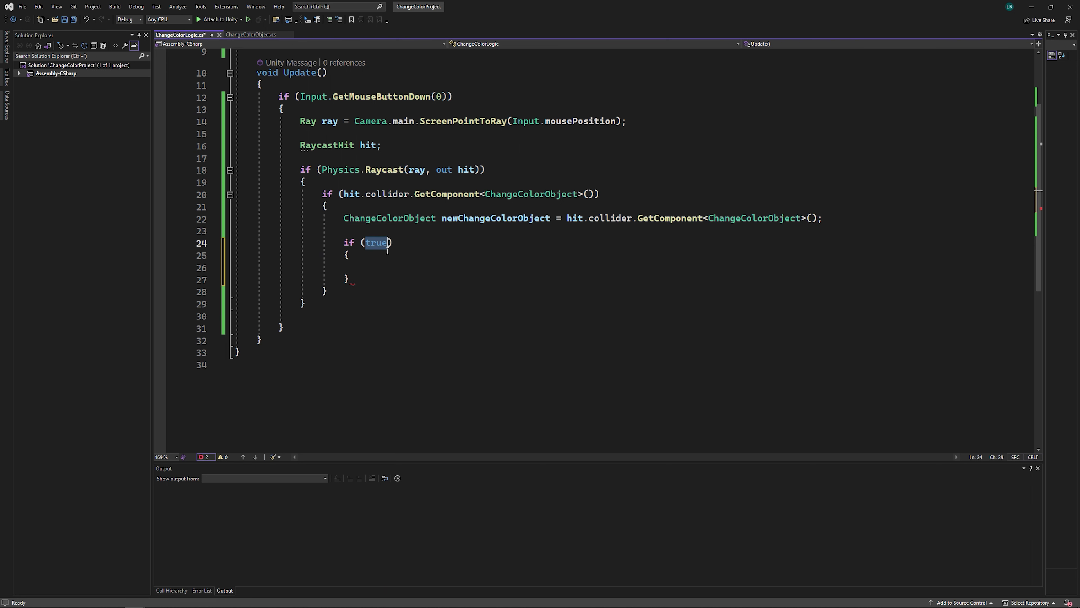
click(258, 36)
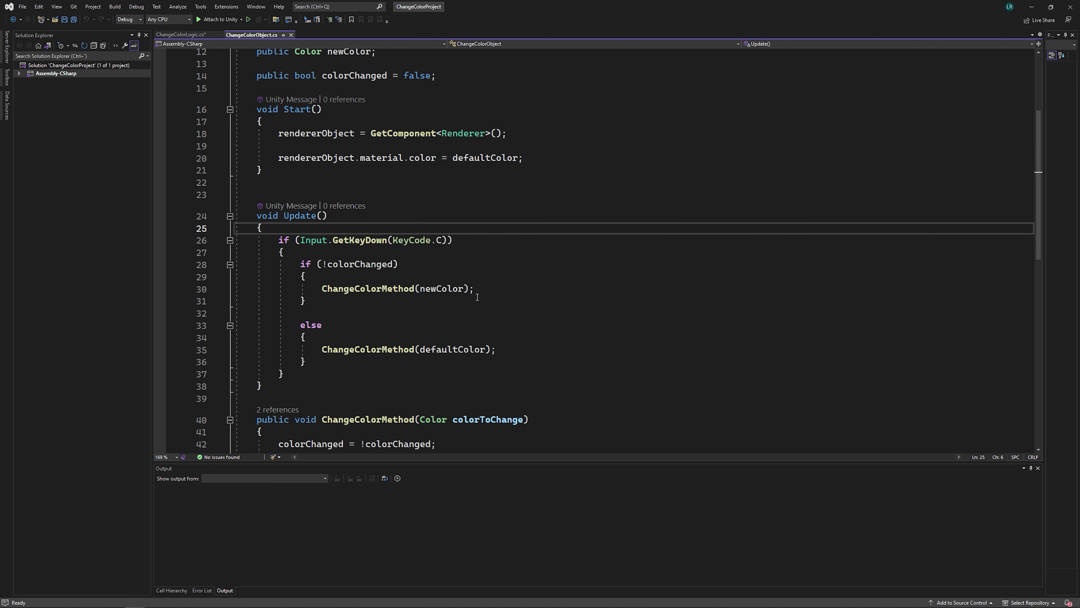
Back in ChangeColorLogic, set the if condition to newChangeColorObject.colorChanged
scroll(478, 296, down, 3)
scroll(369, 213, up, 1)
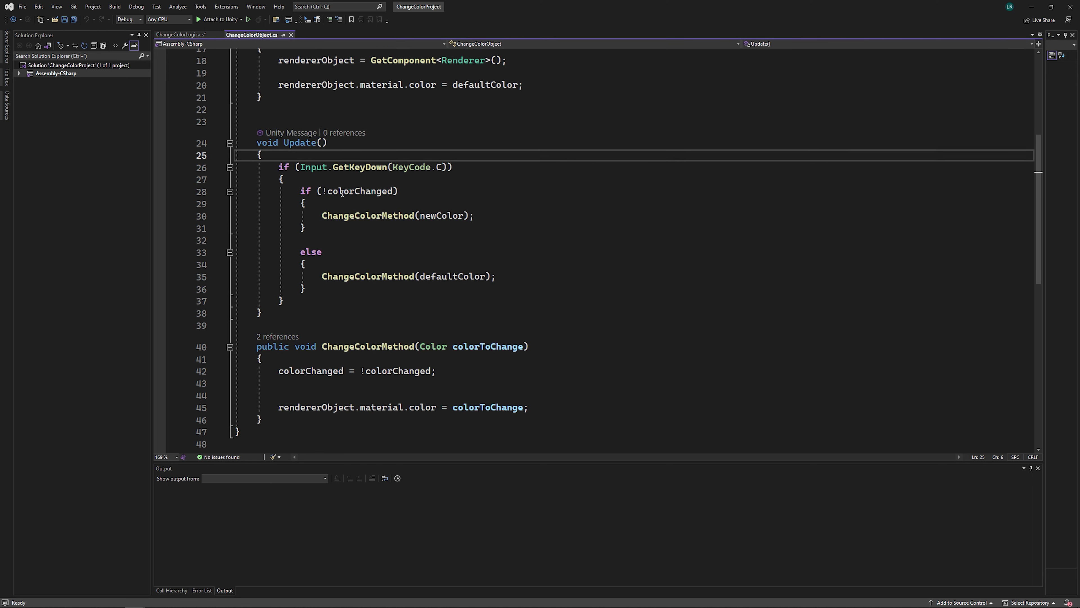
click(184, 35)
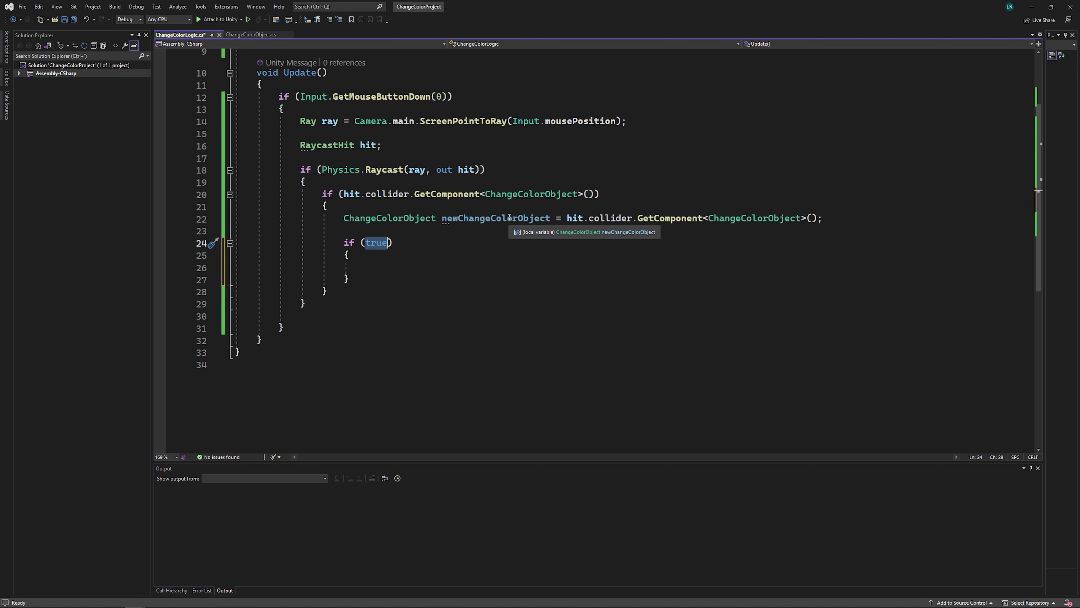
double_click(534, 219)
key(ctrl+c)
double_click(376, 242)
key(ctrl+v)
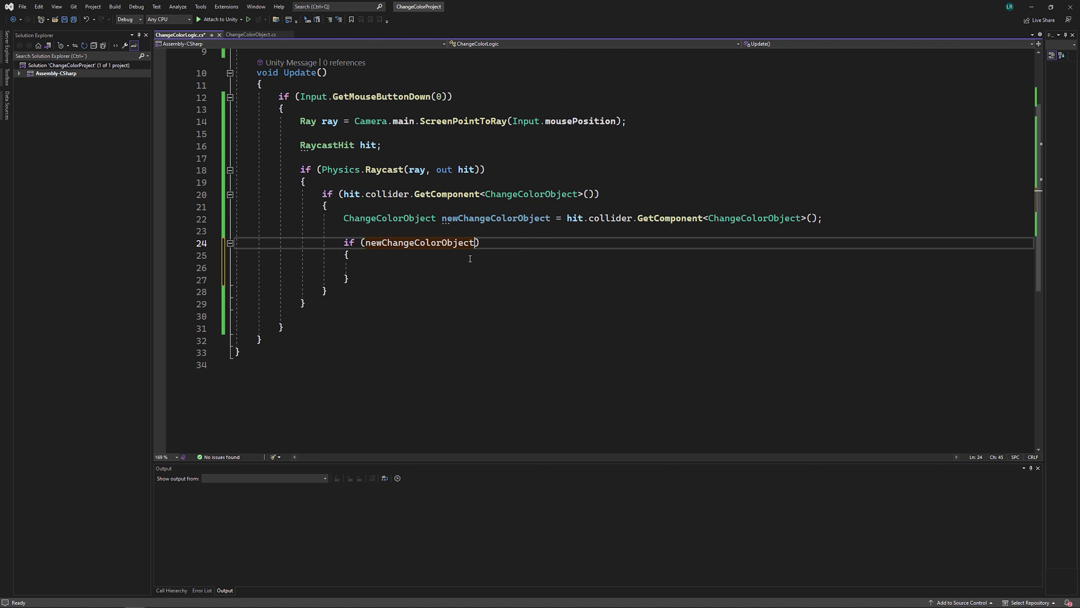
double_click(421, 243)
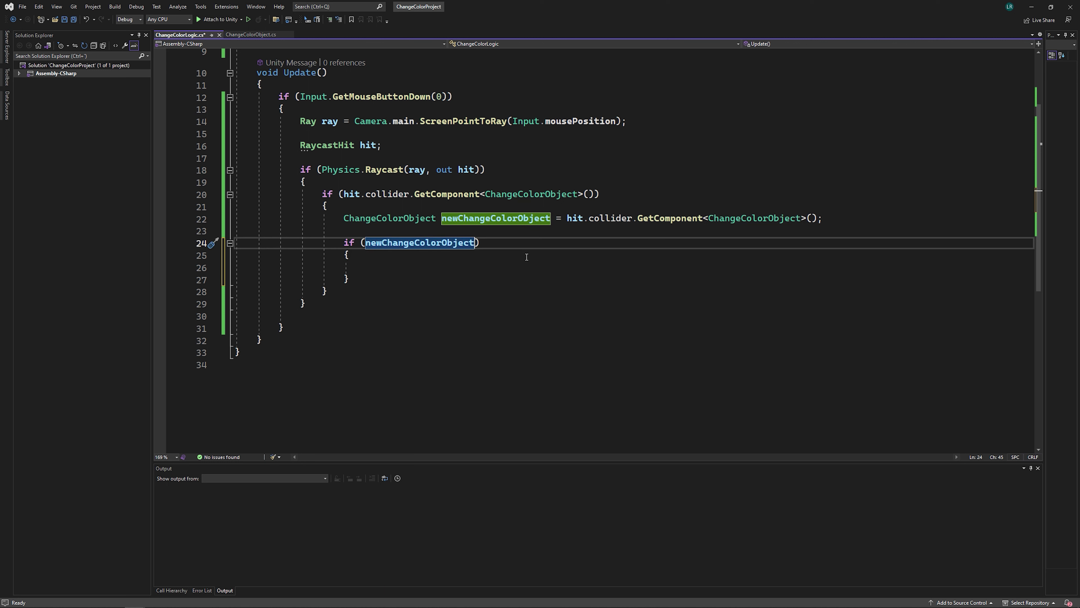
key(Right)
text(.)
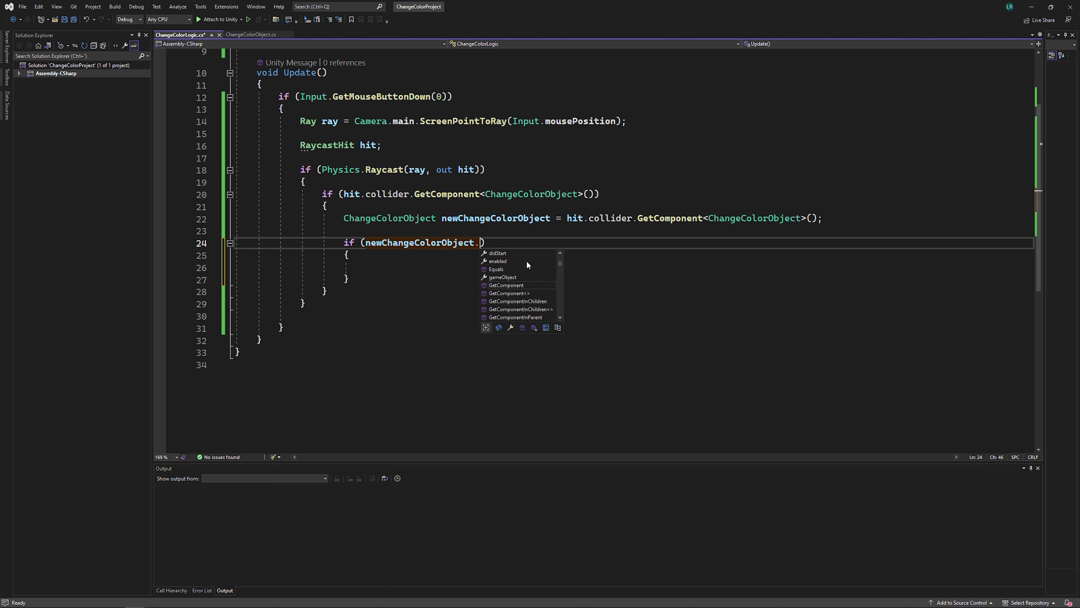
text(colo)
key(Tab)
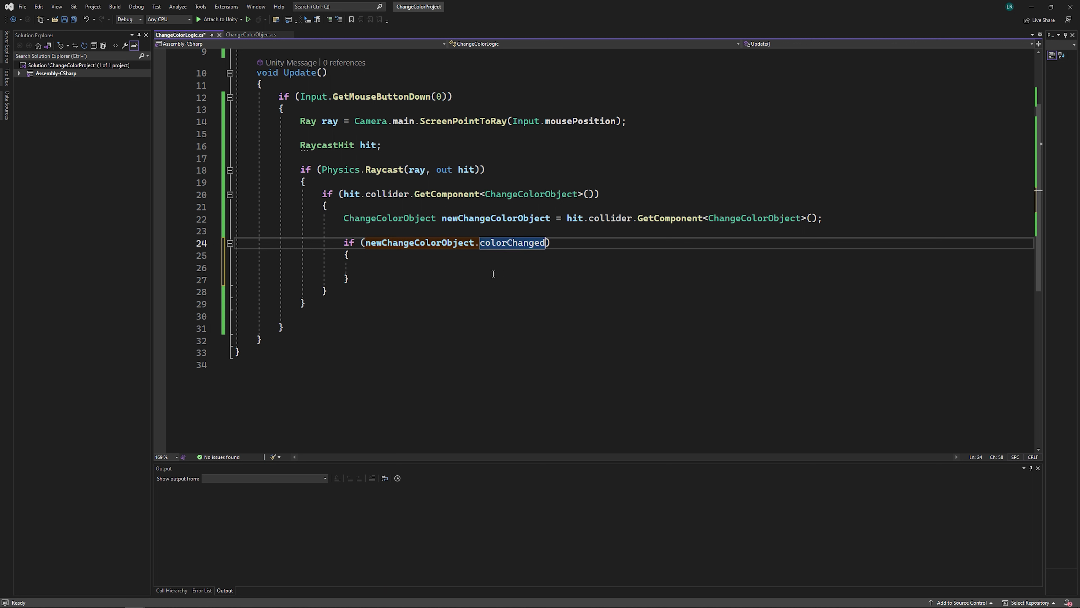
Inside the if, call newChangeColorObject.ChangeColorMethod(newChangeColorObject.defaultColor)
click(466, 271)
text(new)
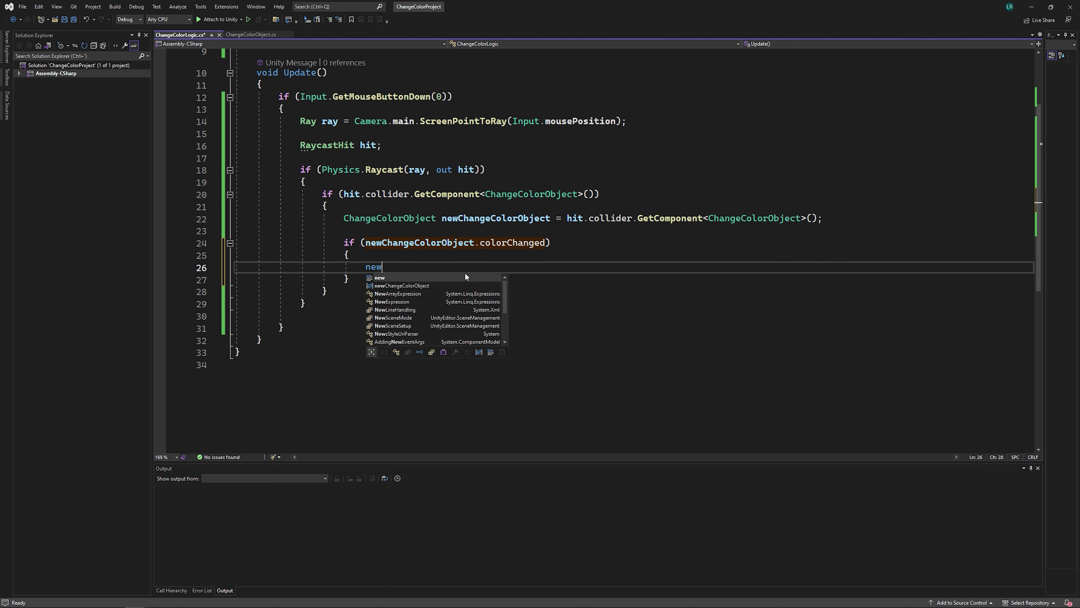
key(Tab)
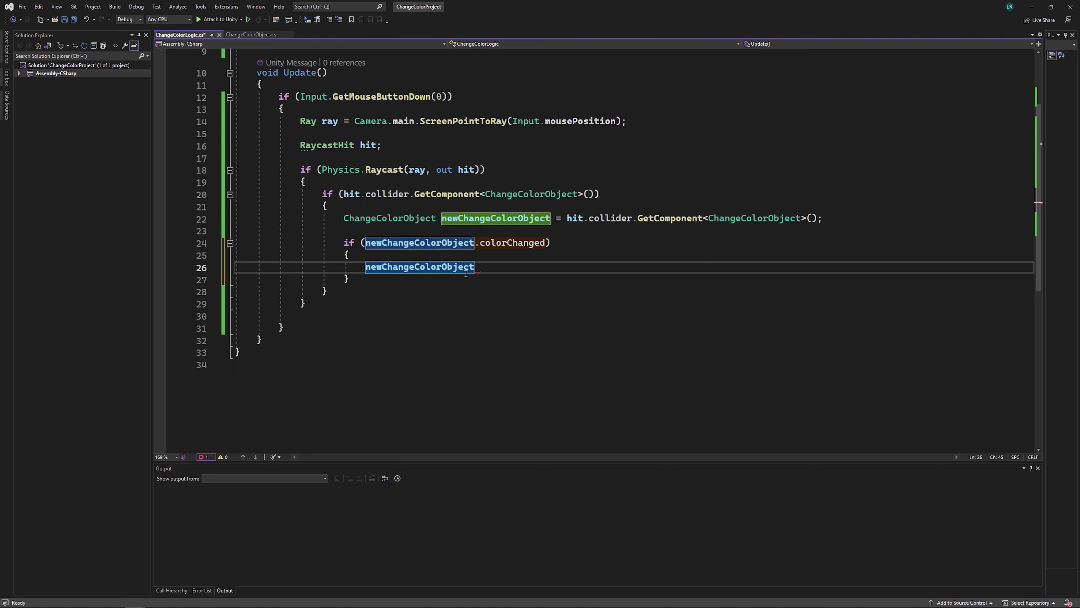
text(.chan)
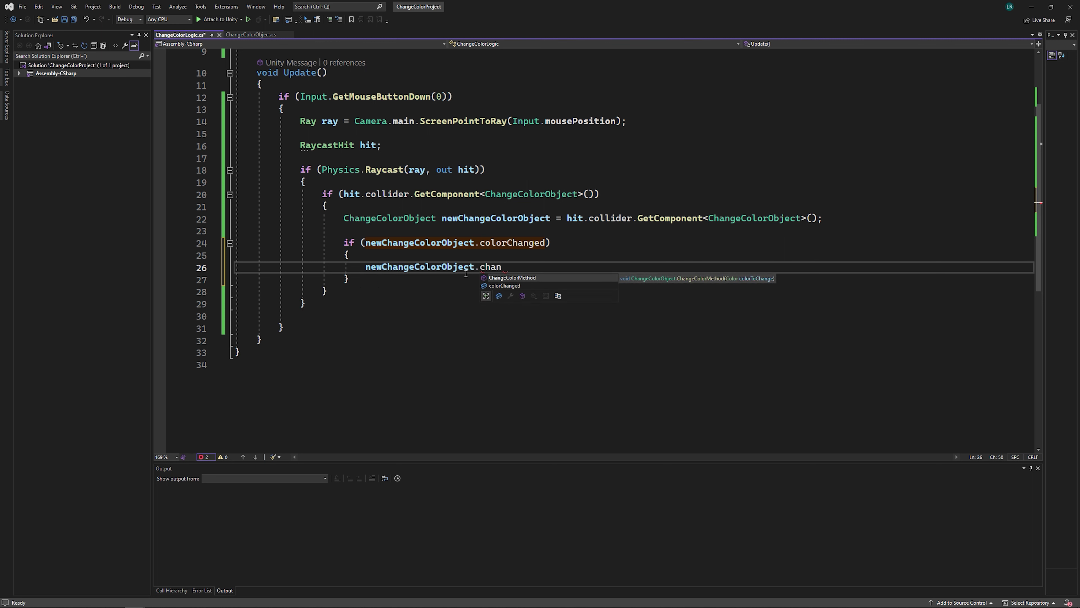
key(Tab)
text(())
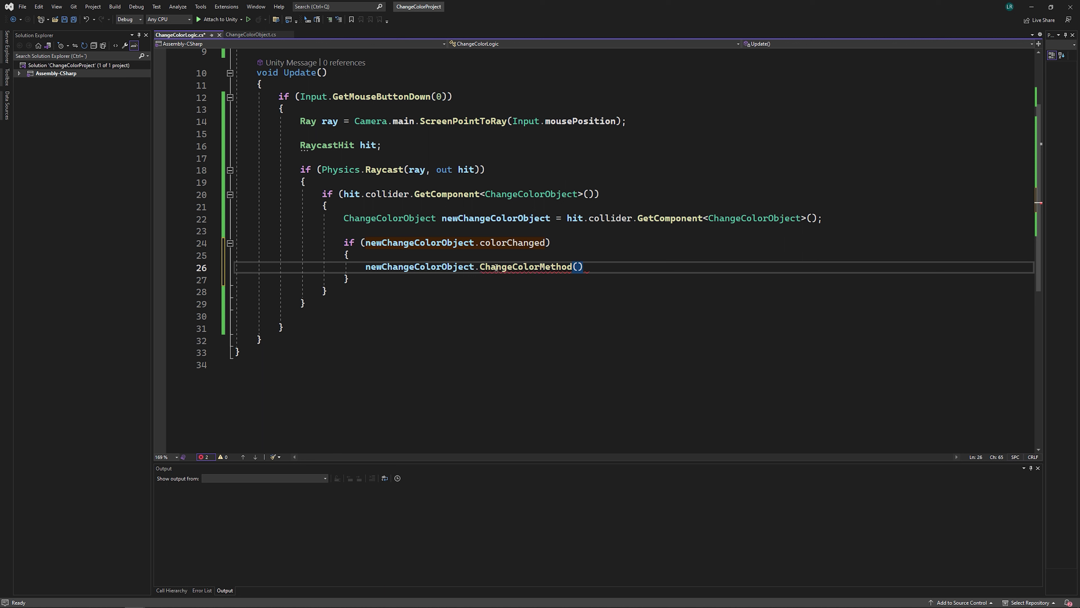
key(Left)
text(new)
key(Tab)
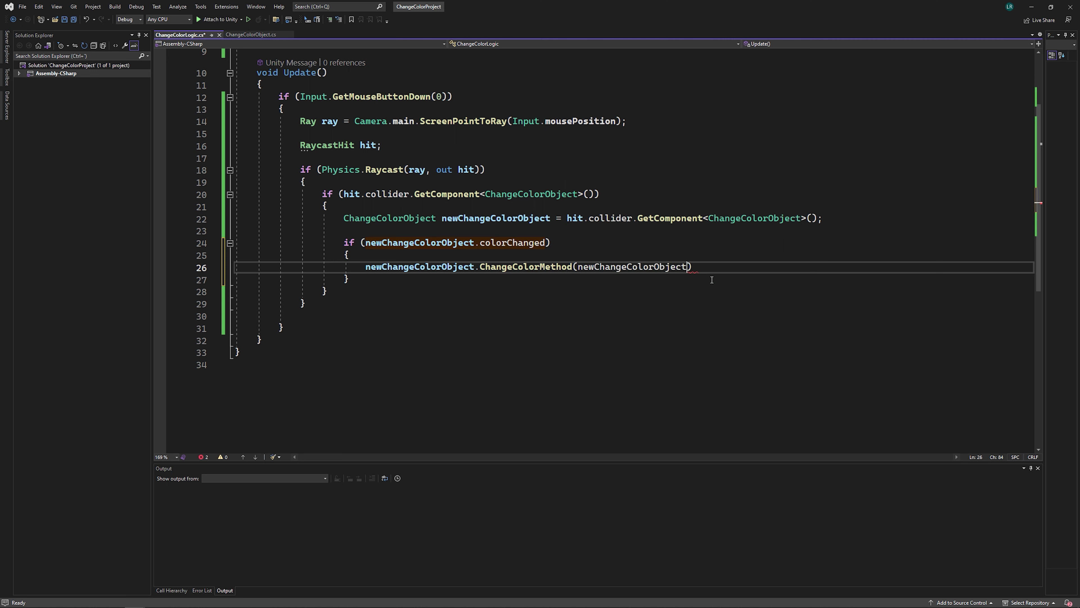
text(.defa)
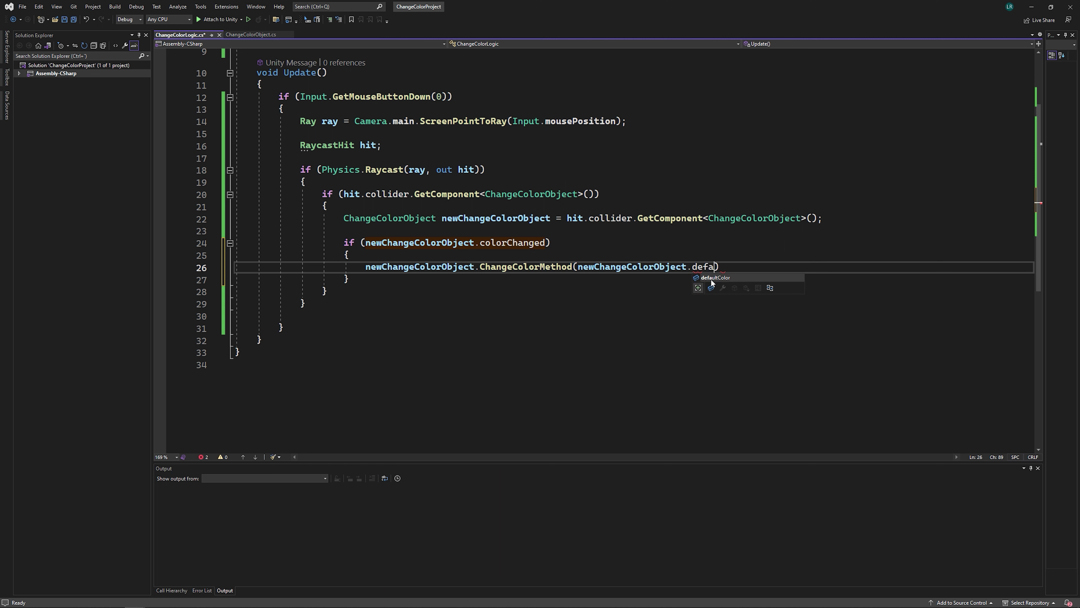
key(Tab)
End the statement with a semicolon and save the ChangeColorLogic script
click(777, 266)
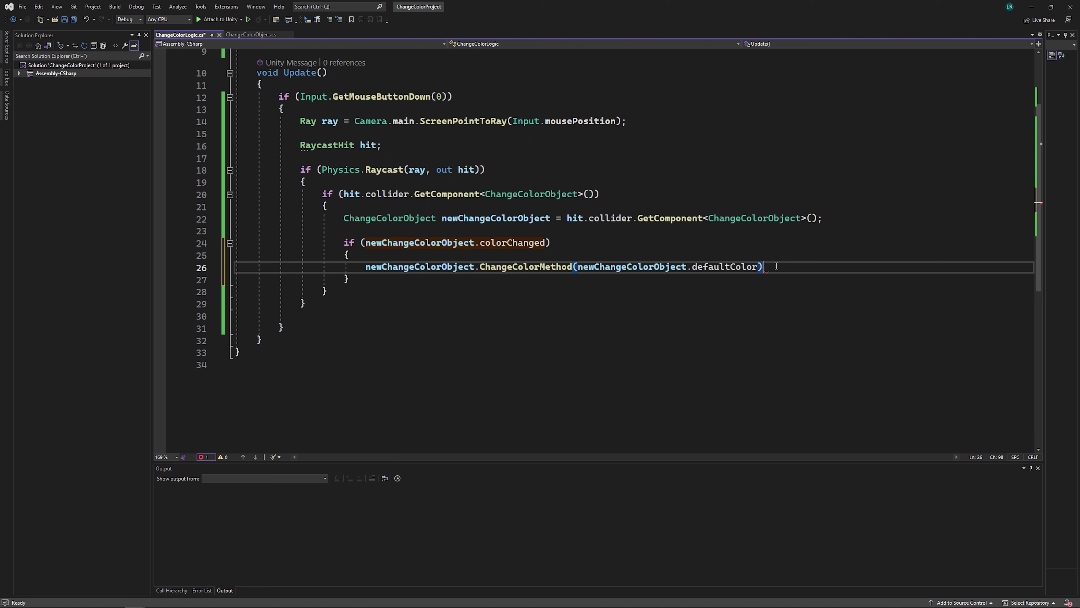
text(;)
key(ctrl+s)
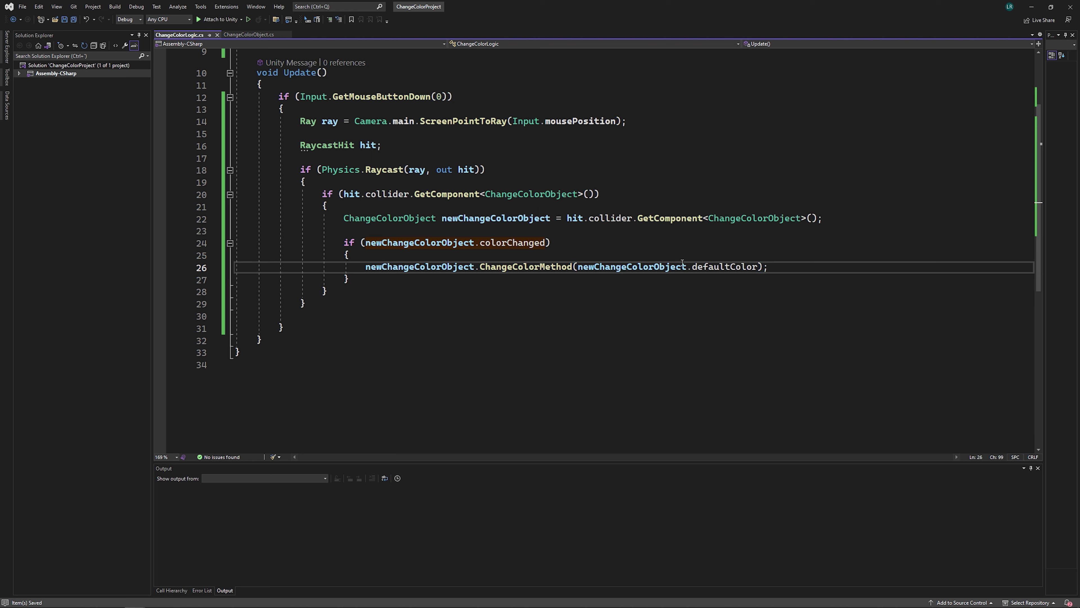
double_click(663, 267)
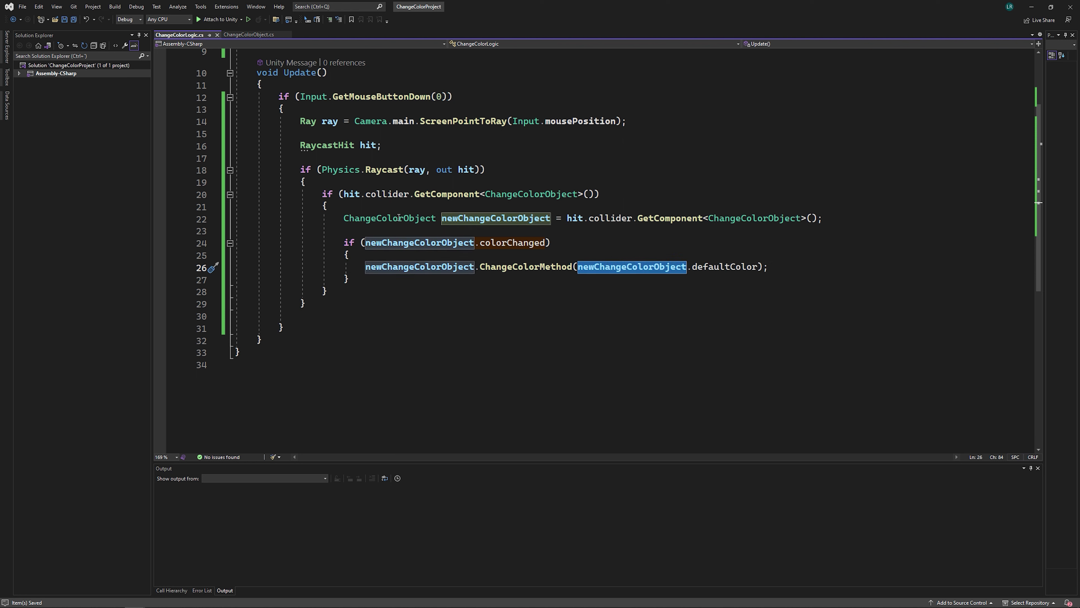
click(258, 35)
scroll(270, 200, up, 5)
scroll(269, 200, up, 1)
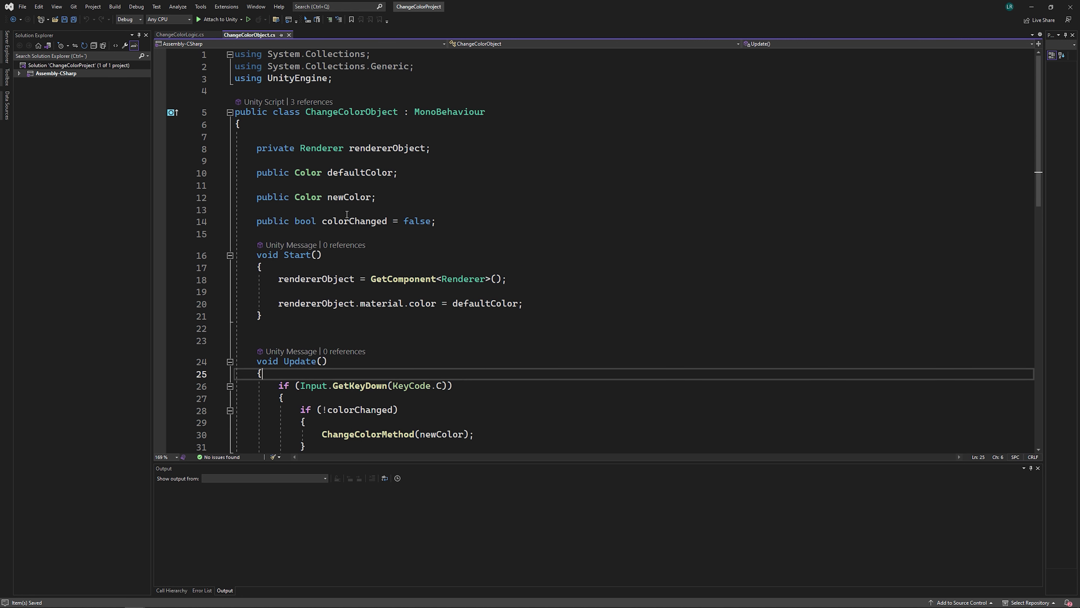
click(200, 35)
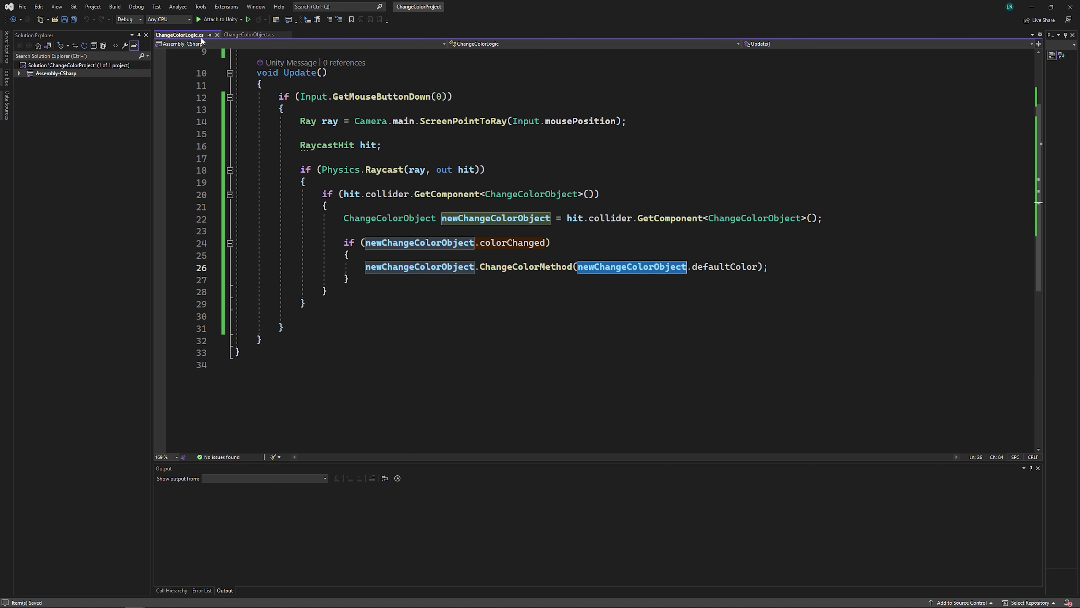
double_click(728, 267)
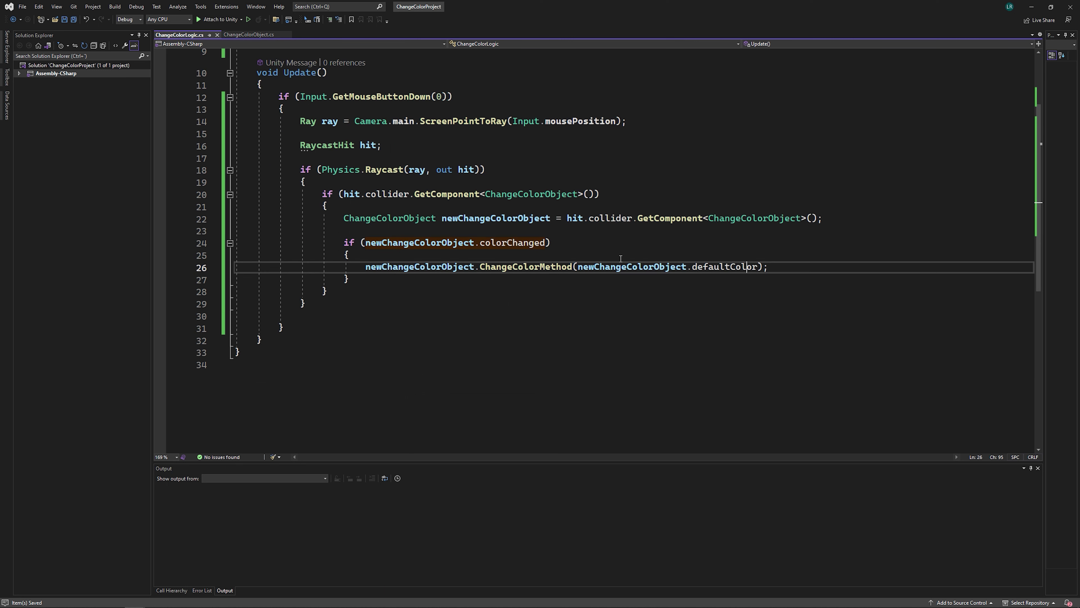
click(259, 36)
scroll(348, 239, down, 5)
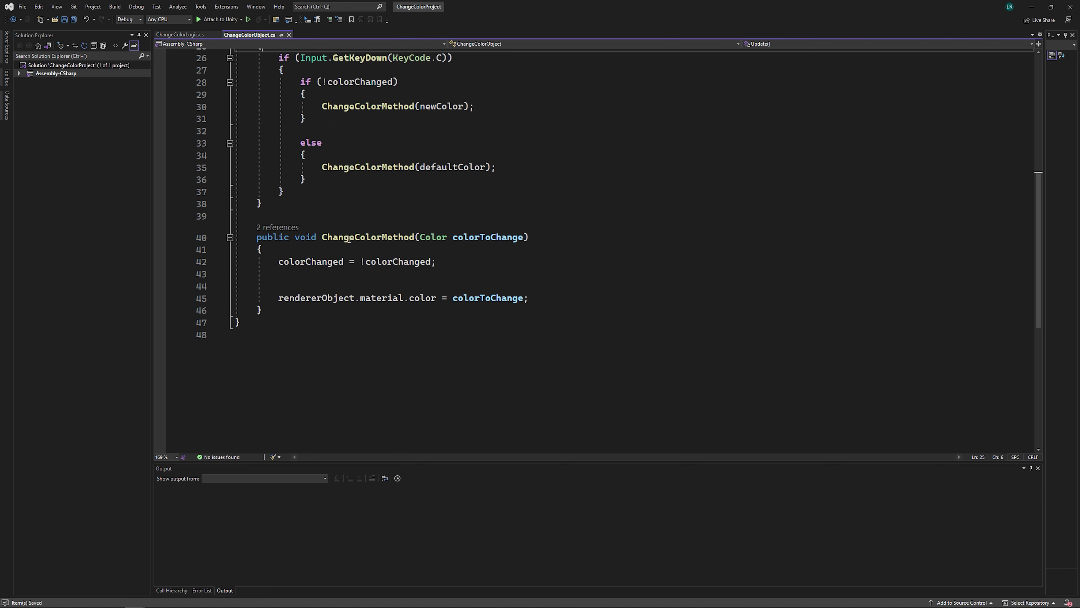
double_click(282, 239)
click(194, 36)
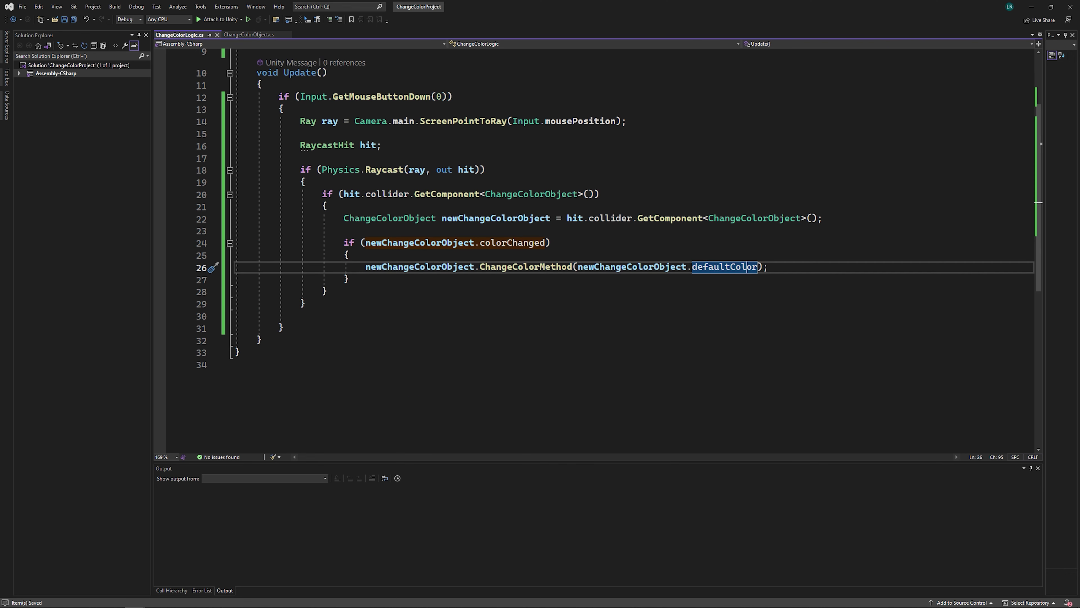
Add an else block after the if block
click(377, 283)
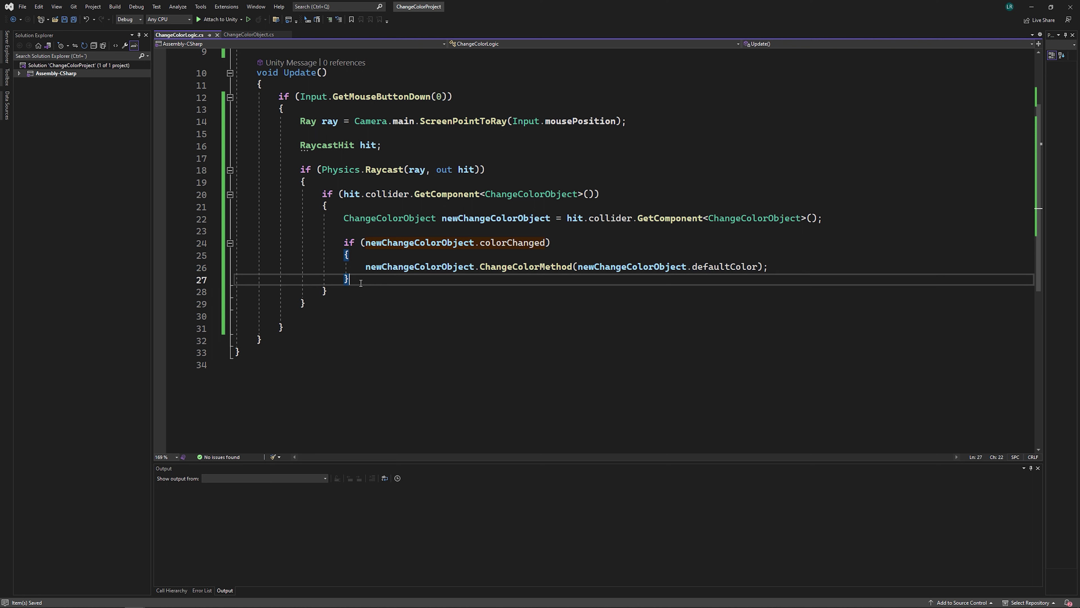
key(Return)
text(else)
key(Tab)
key(Tab)
Put ChangeColorMethod(newChangeColorObject.newColor) in the else branch, then return to Unity
drag(356, 270, 813, 262)
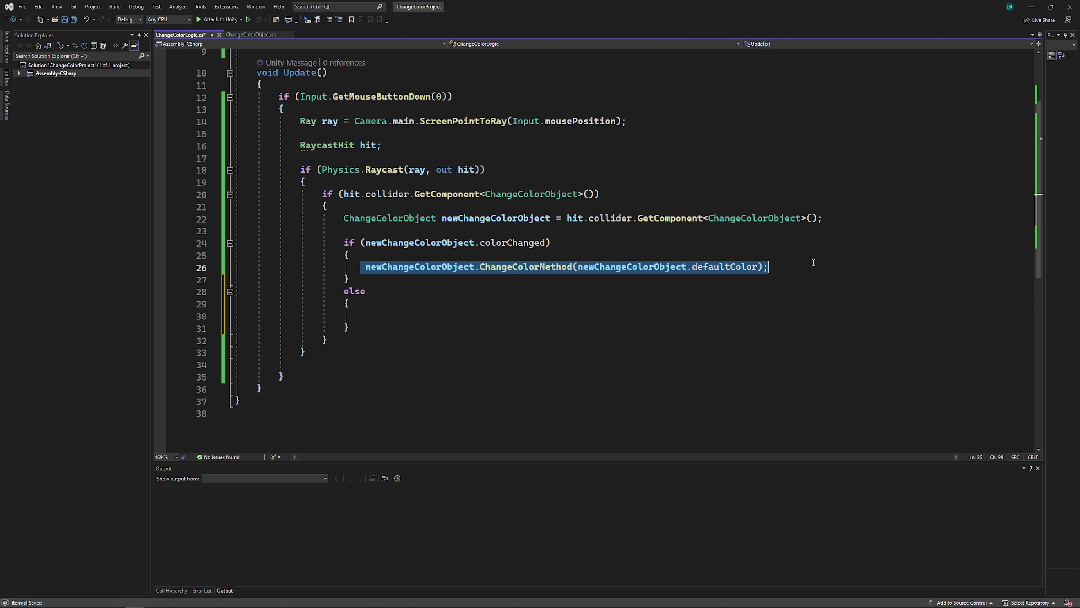
key(ctrl+c)
click(472, 313)
key(ctrl+v)
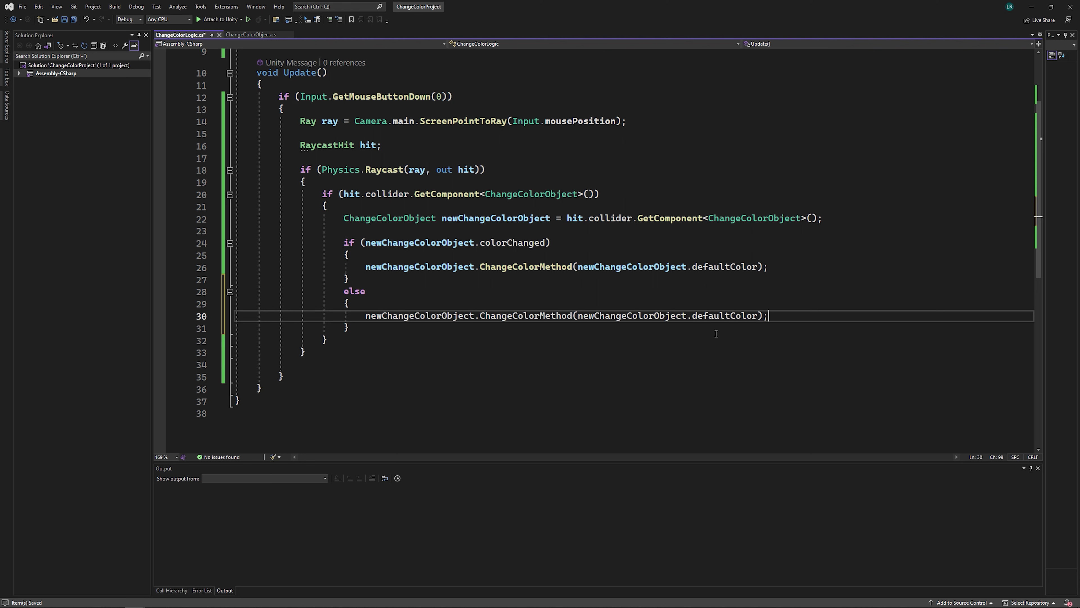
double_click(701, 317)
text(new)
key(Tab)
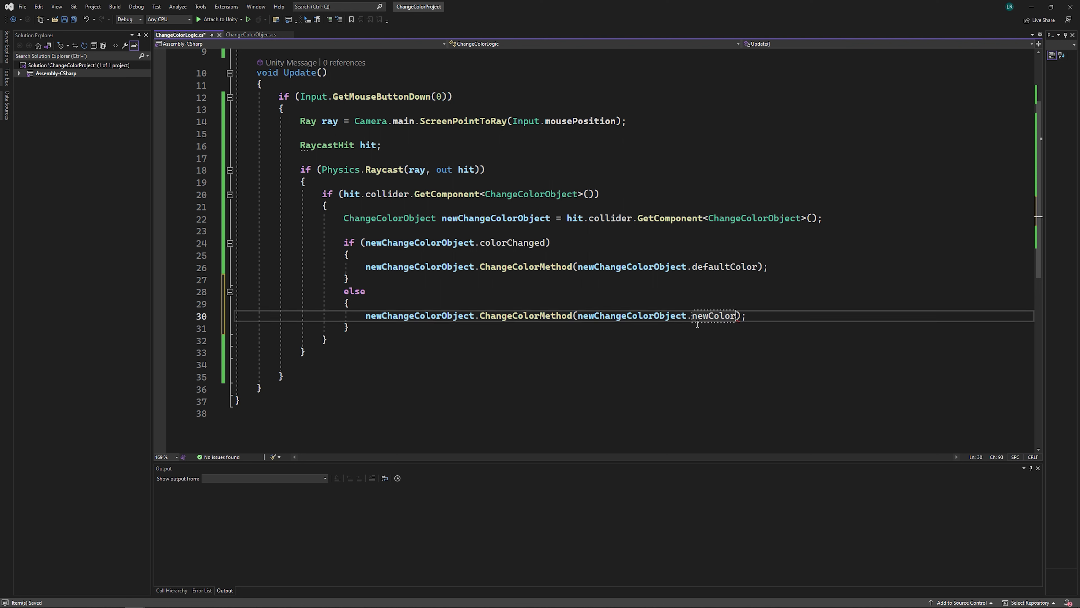
scroll(667, 245, up, 2)
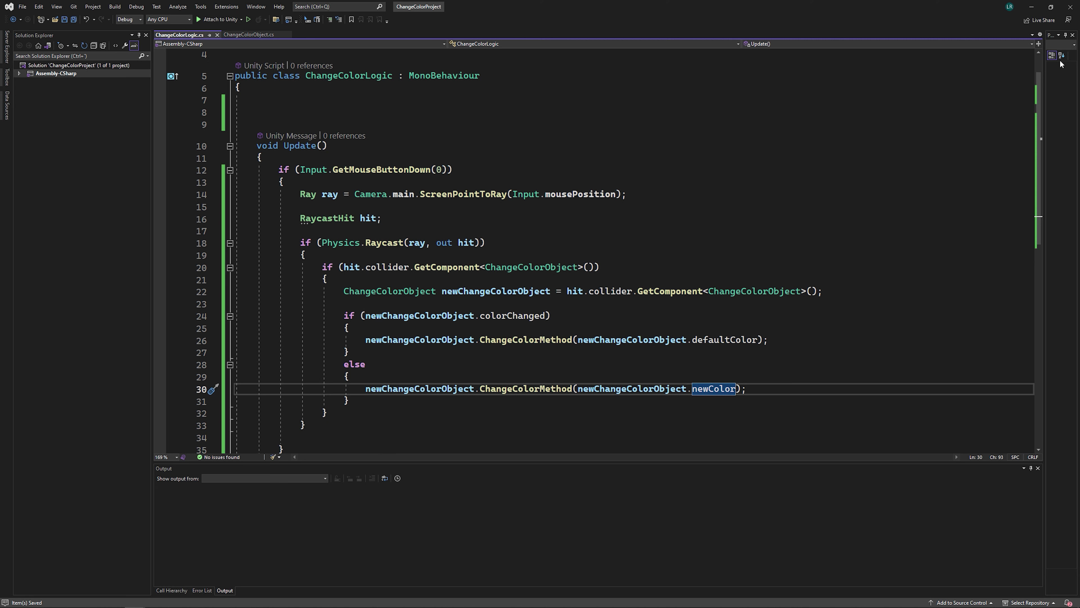
scroll(493, 269, down, 1)
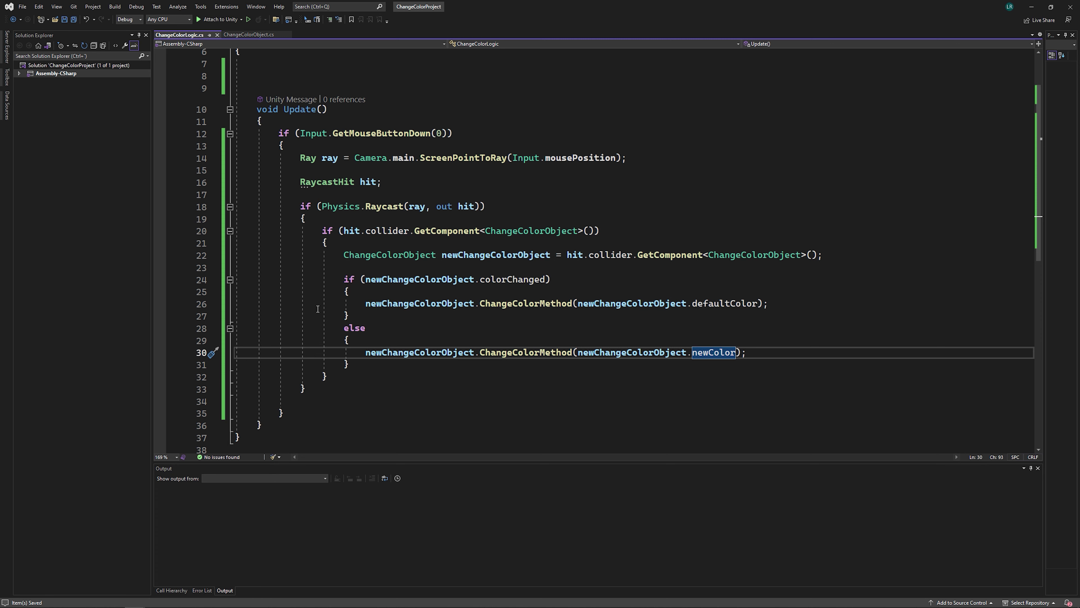
click(1031, 6)
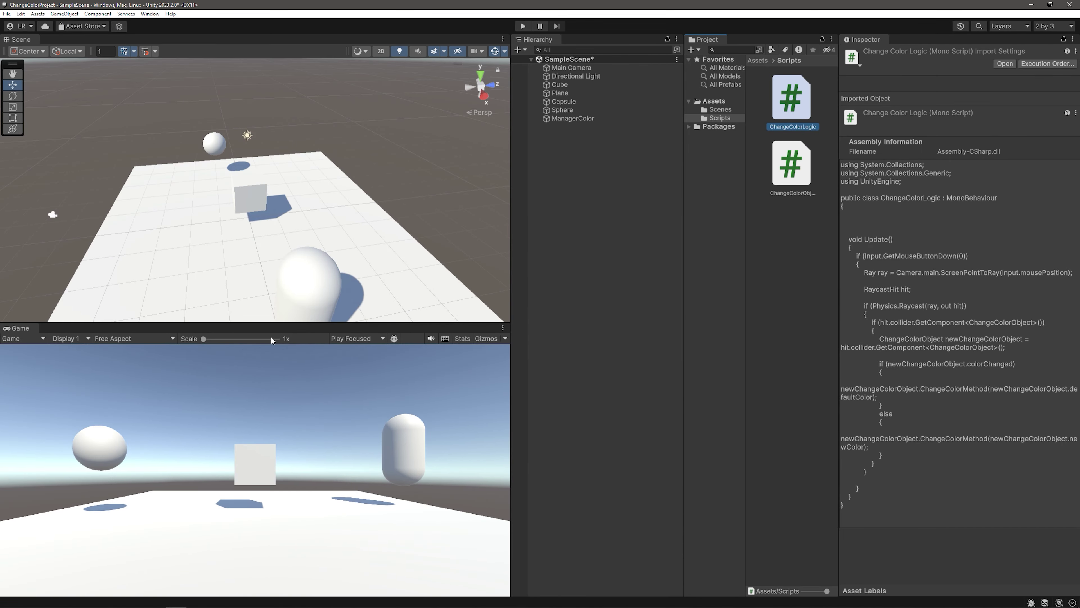
Dock the Console under the Hierarchy and select ManagerColor to check its Change Color Logic component
click(149, 13)
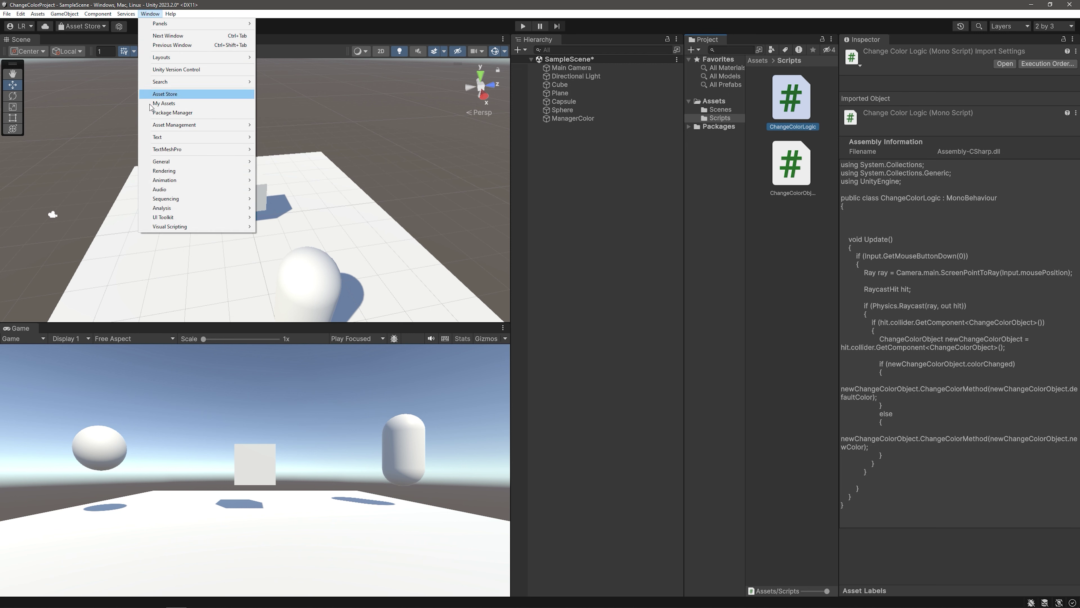
mouse_move(179, 165)
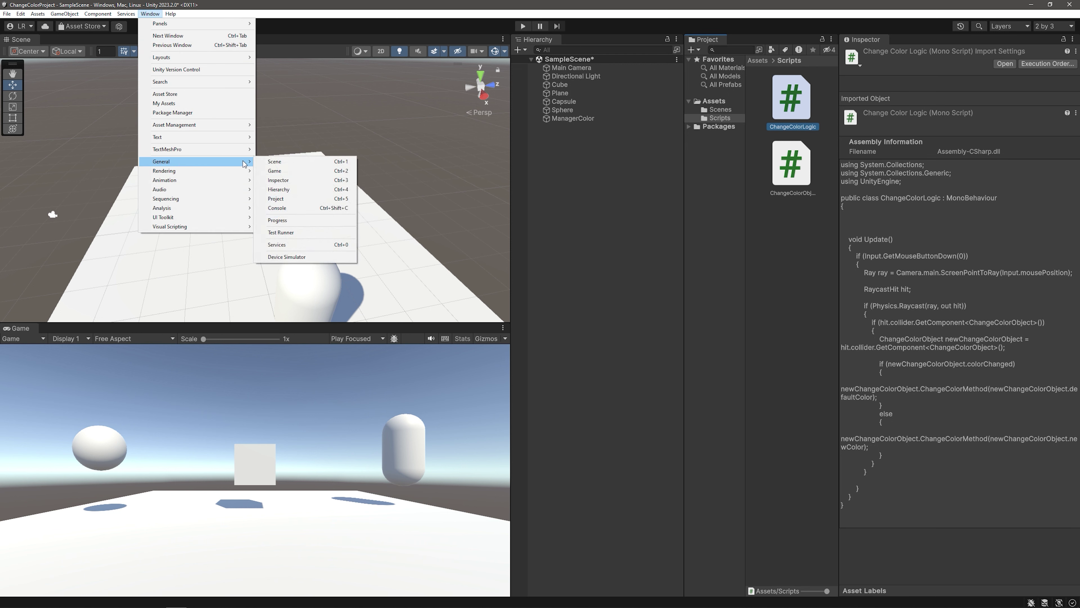
click(293, 213)
mouse_move(576, 429)
mouse_down()
mouse_move(569, 450)
mouse_move(561, 415)
mouse_up()
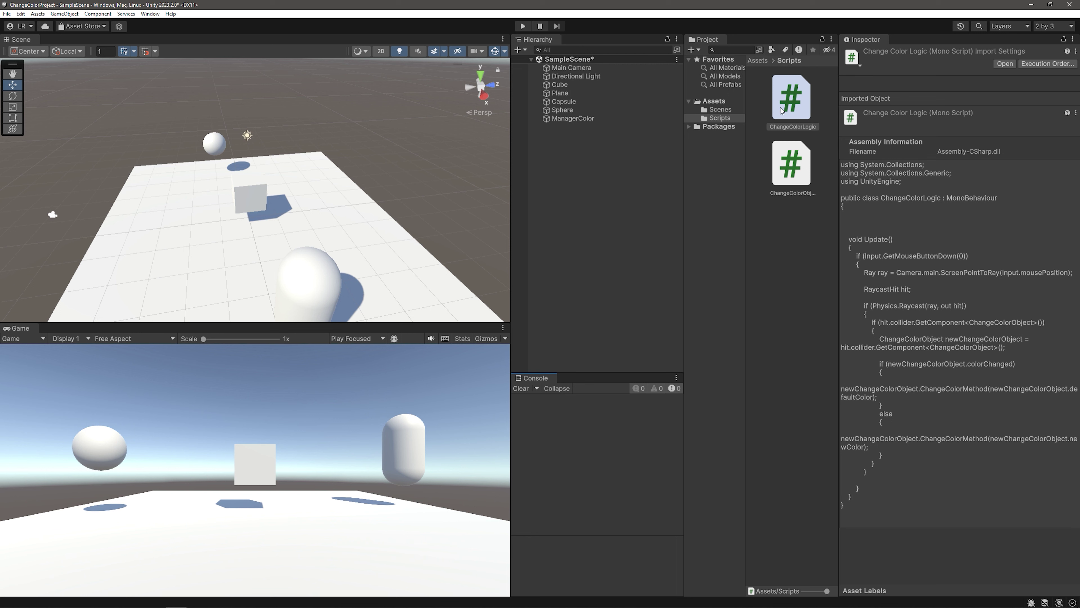
click(576, 122)
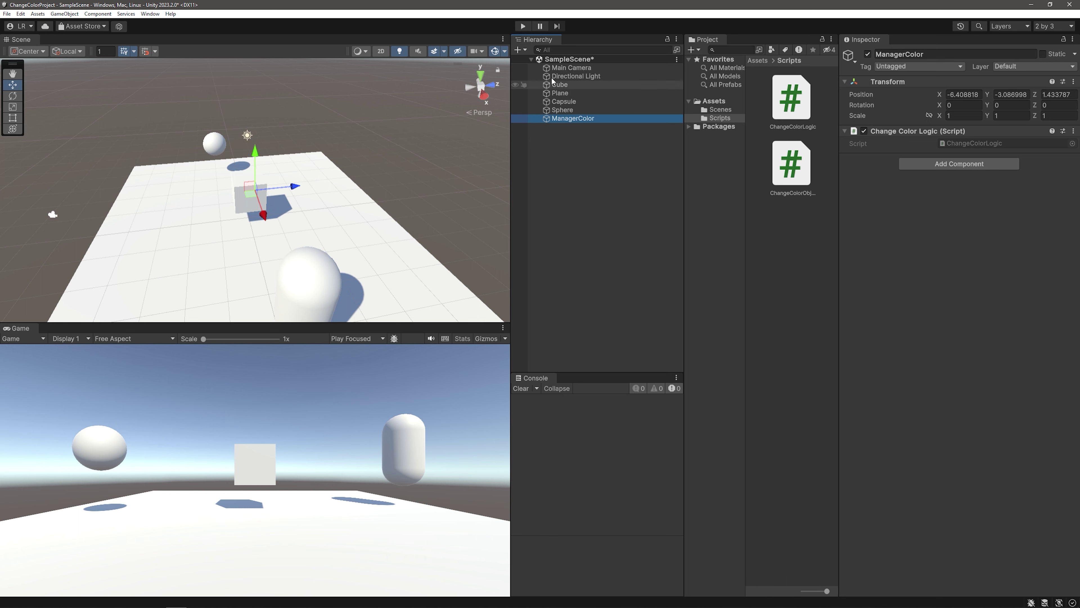
Enter Play mode and click the shapes: capsule magenta, cube red, plane green, sphere cyan
click(523, 26)
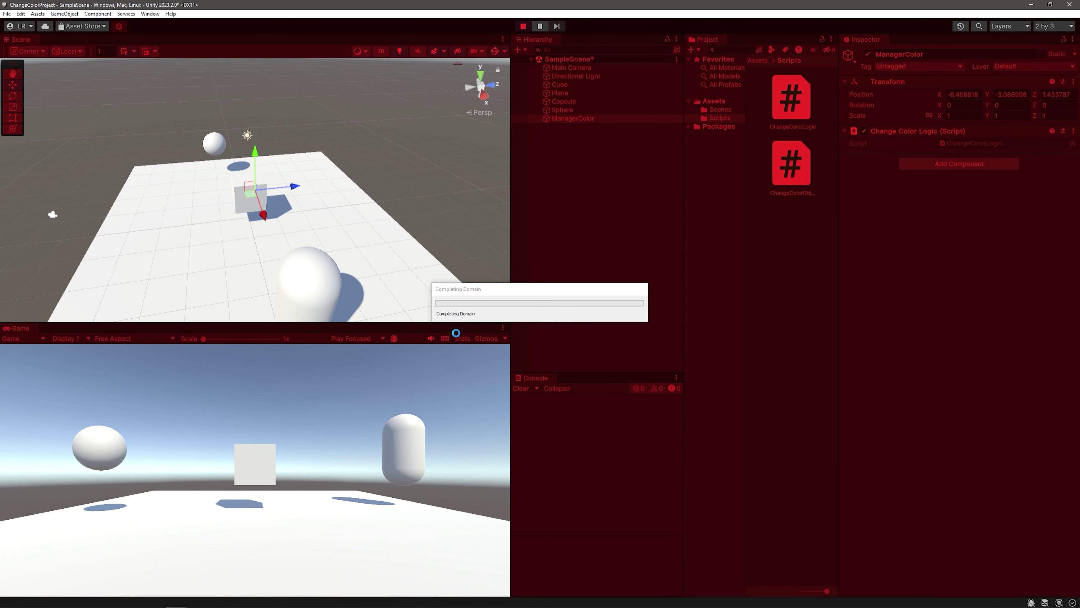
click(415, 443)
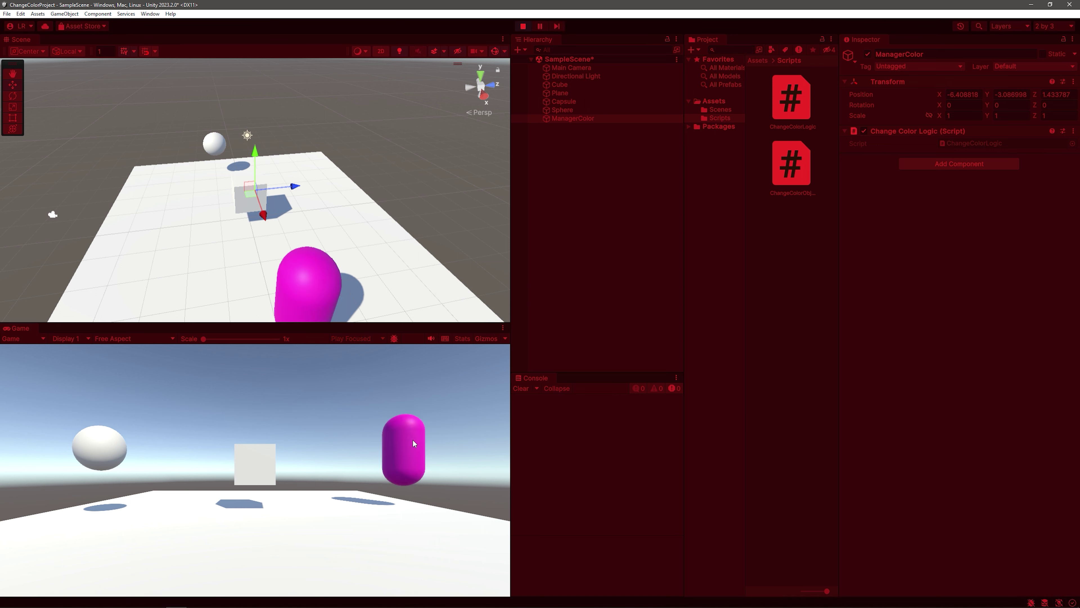
click(252, 465)
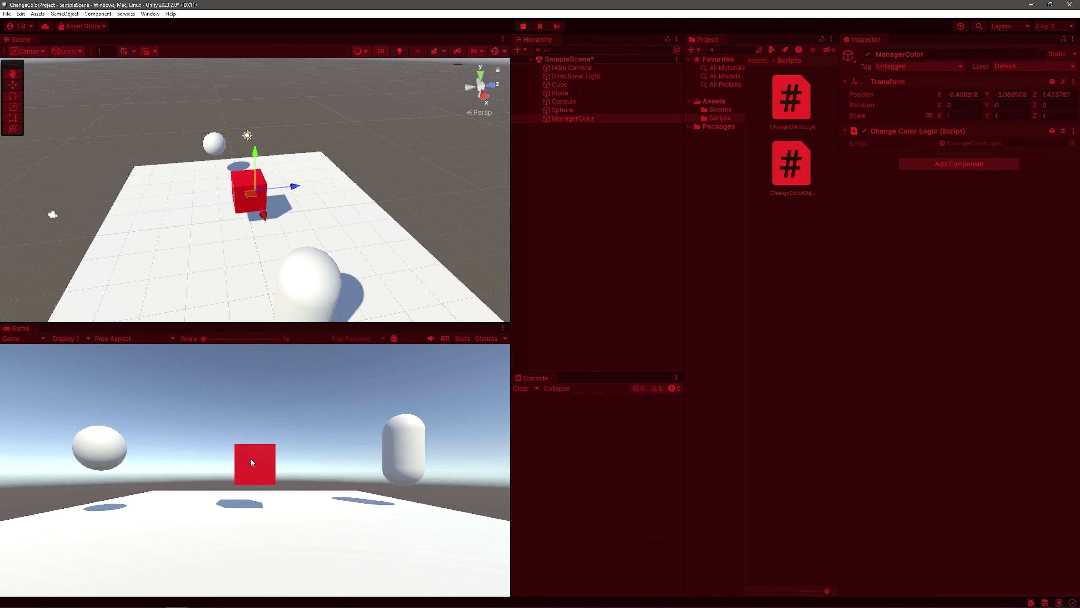
click(250, 458)
click(344, 510)
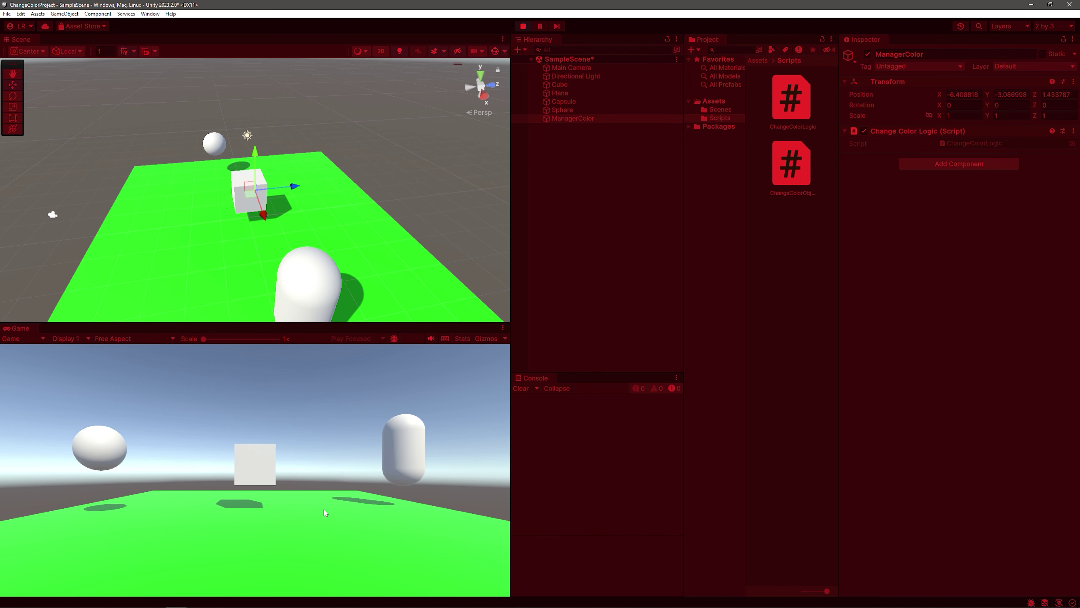
click(97, 447)
click(204, 495)
click(255, 464)
click(392, 466)
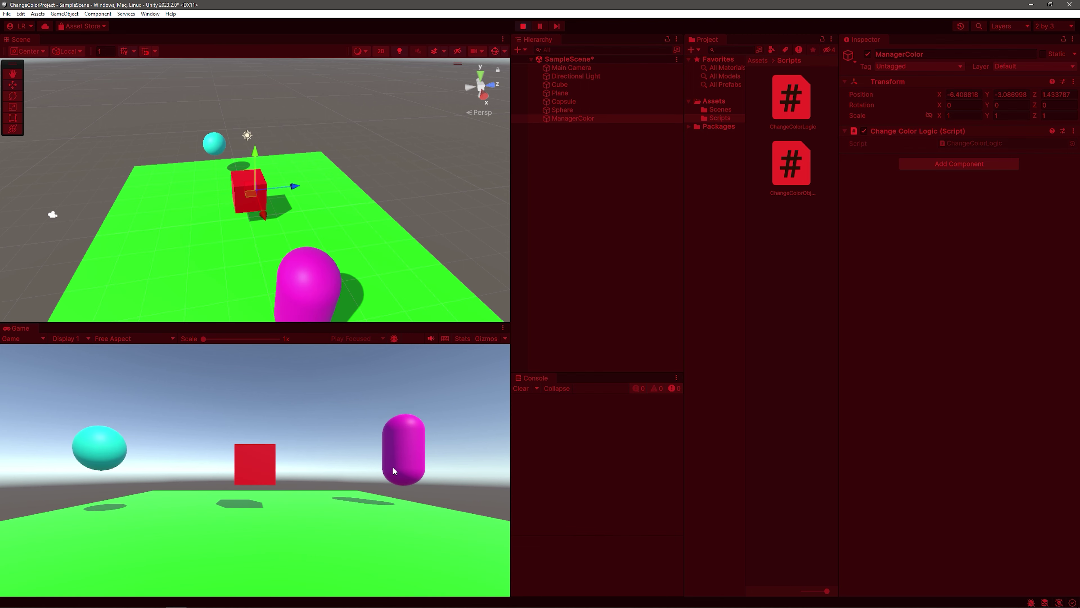
Click the shapes repeatedly to confirm each toggles between white and its colour
click(240, 465)
click(93, 457)
click(255, 464)
click(230, 530)
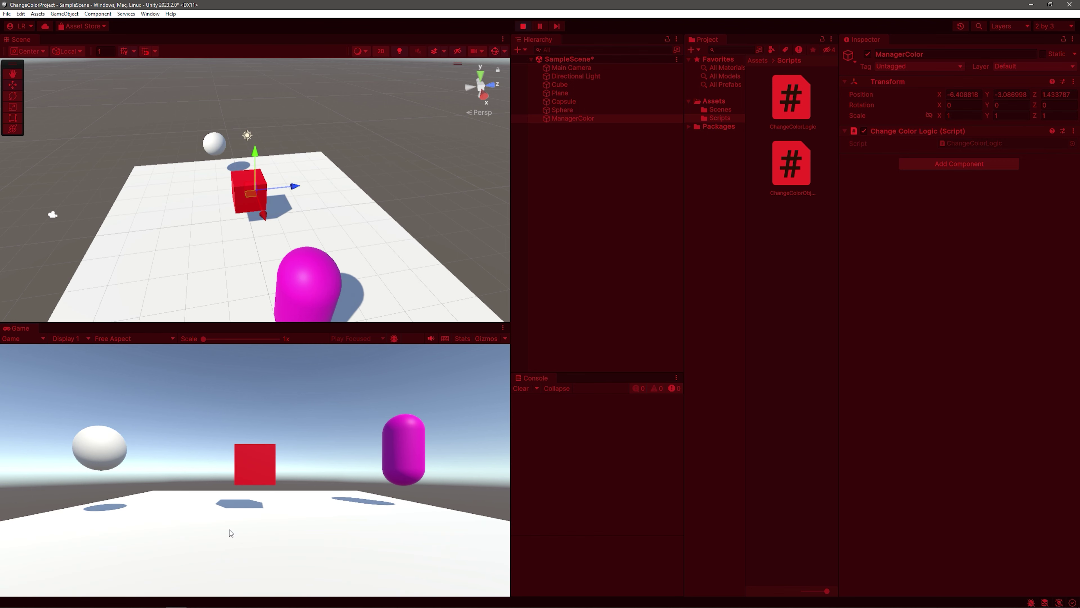
click(99, 448)
click(255, 532)
click(275, 471)
click(384, 424)
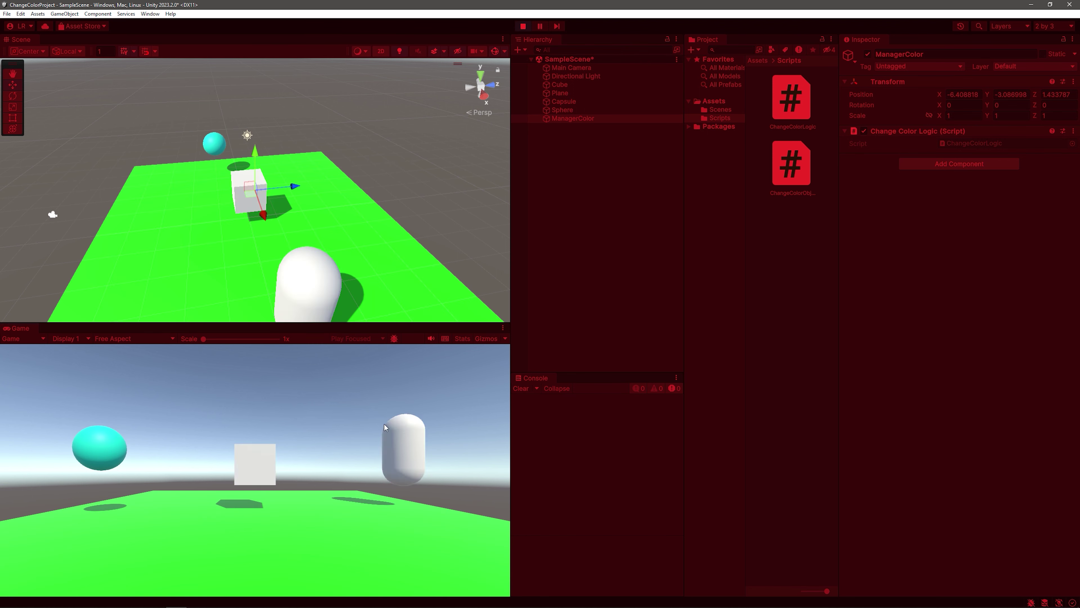
click(415, 452)
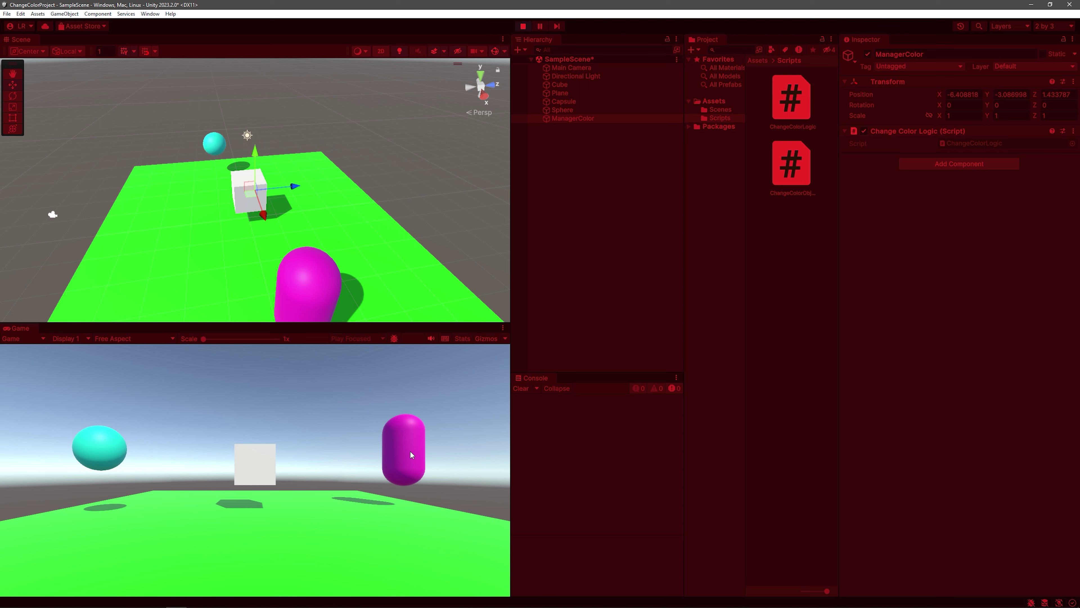
click(398, 452)
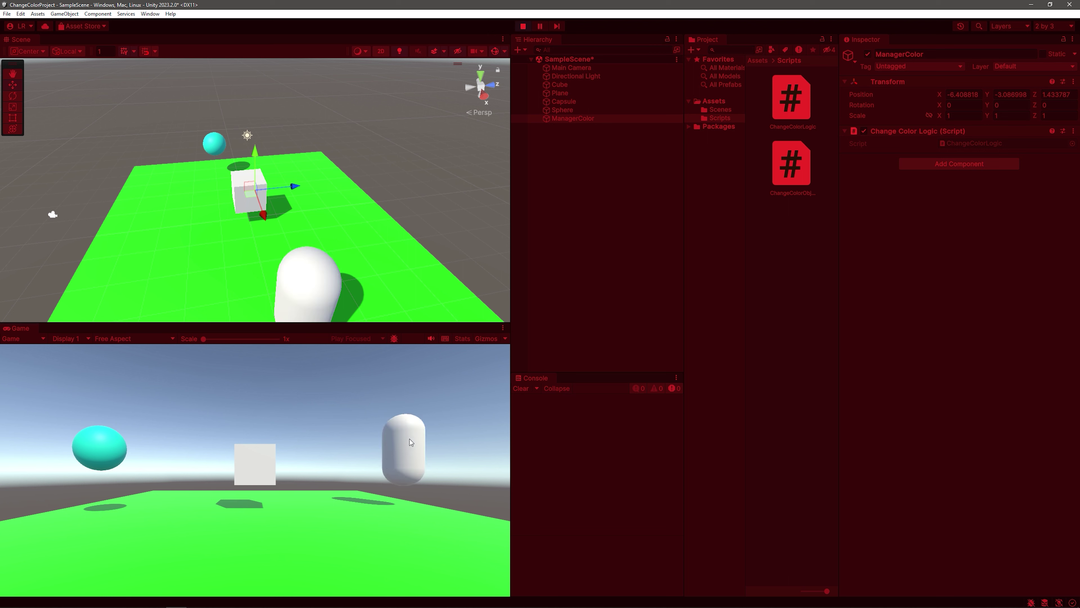
click(412, 451)
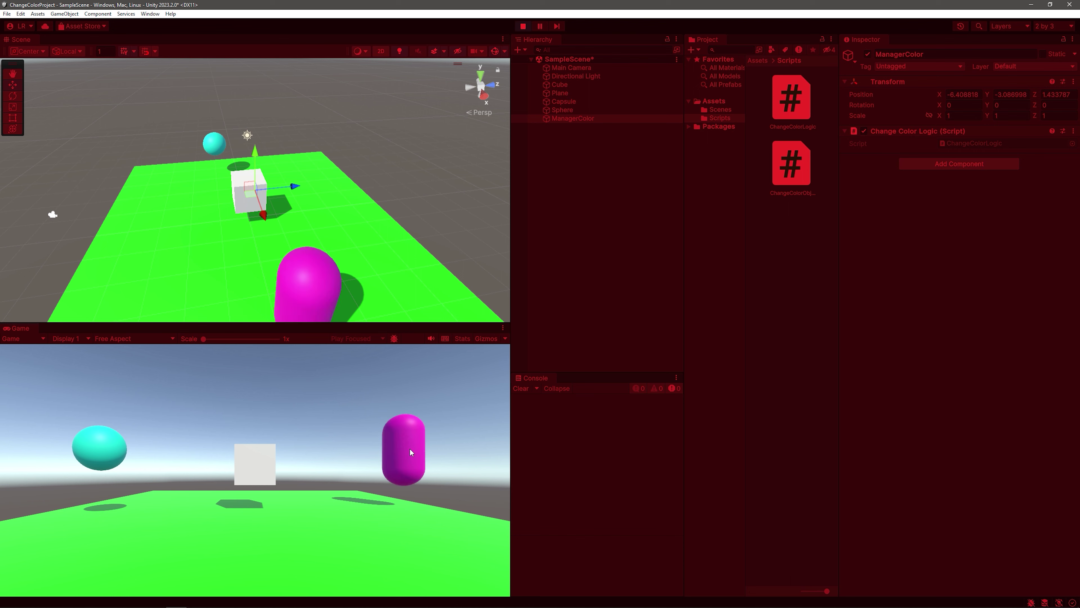
click(410, 446)
click(248, 453)
click(265, 464)
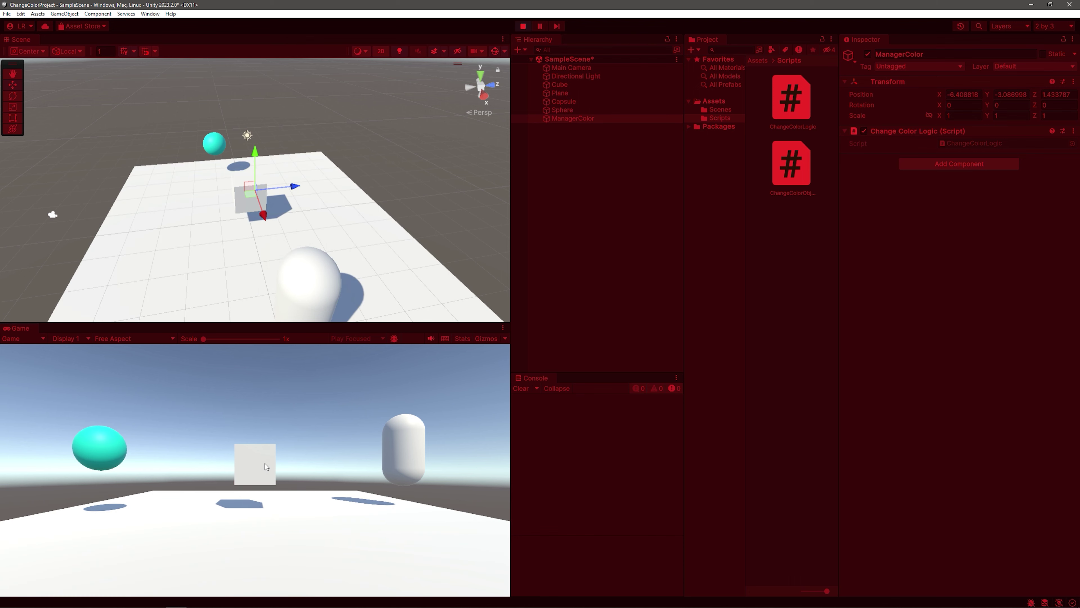
click(100, 448)
click(144, 525)
click(266, 472)
click(119, 451)
click(239, 524)
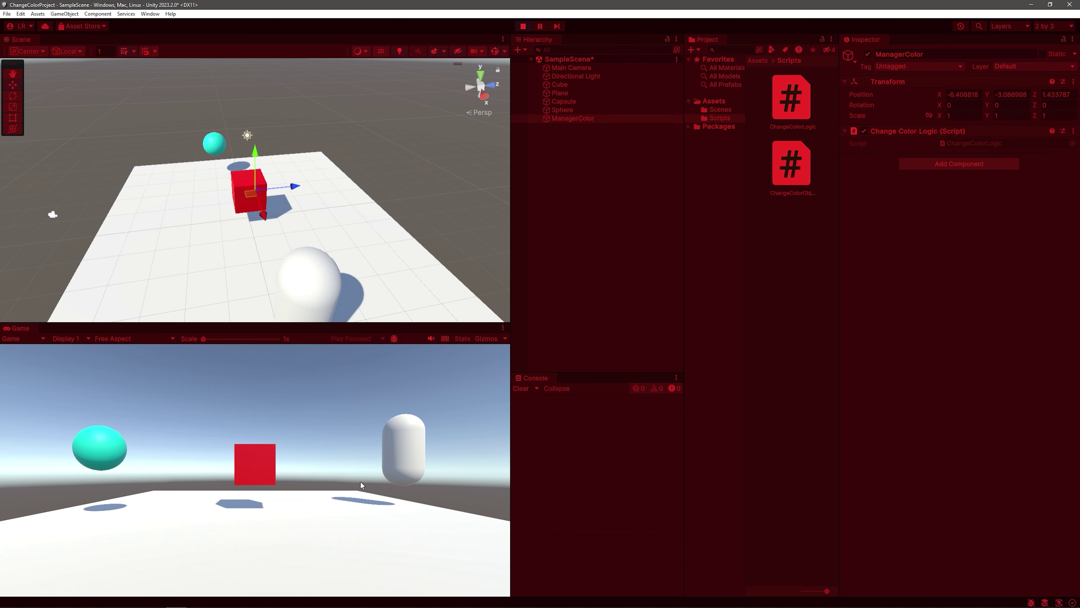
click(400, 451)
click(269, 467)
click(274, 494)
click(274, 494)
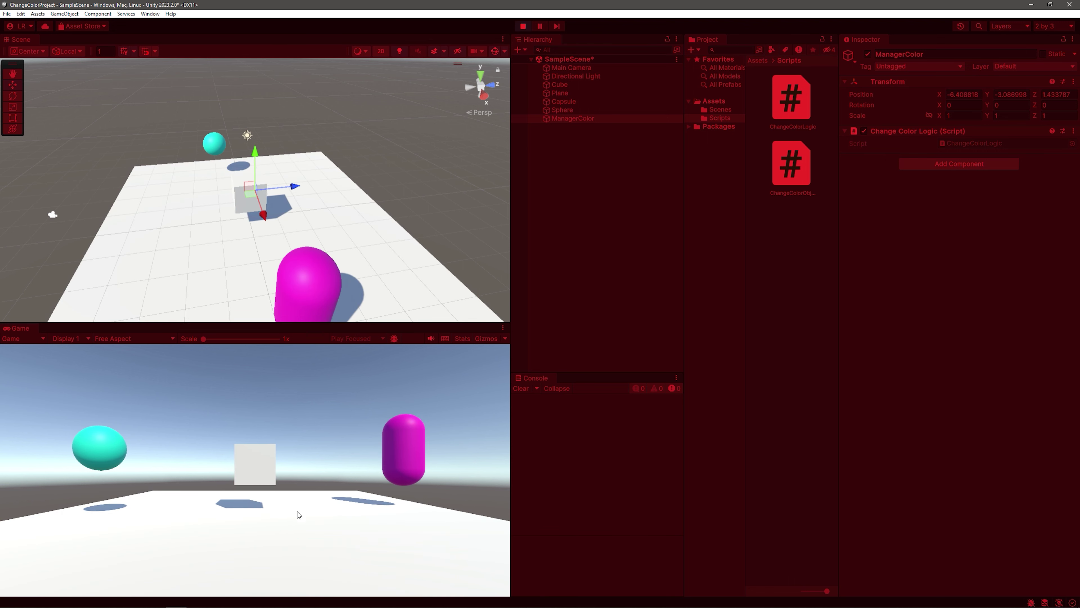